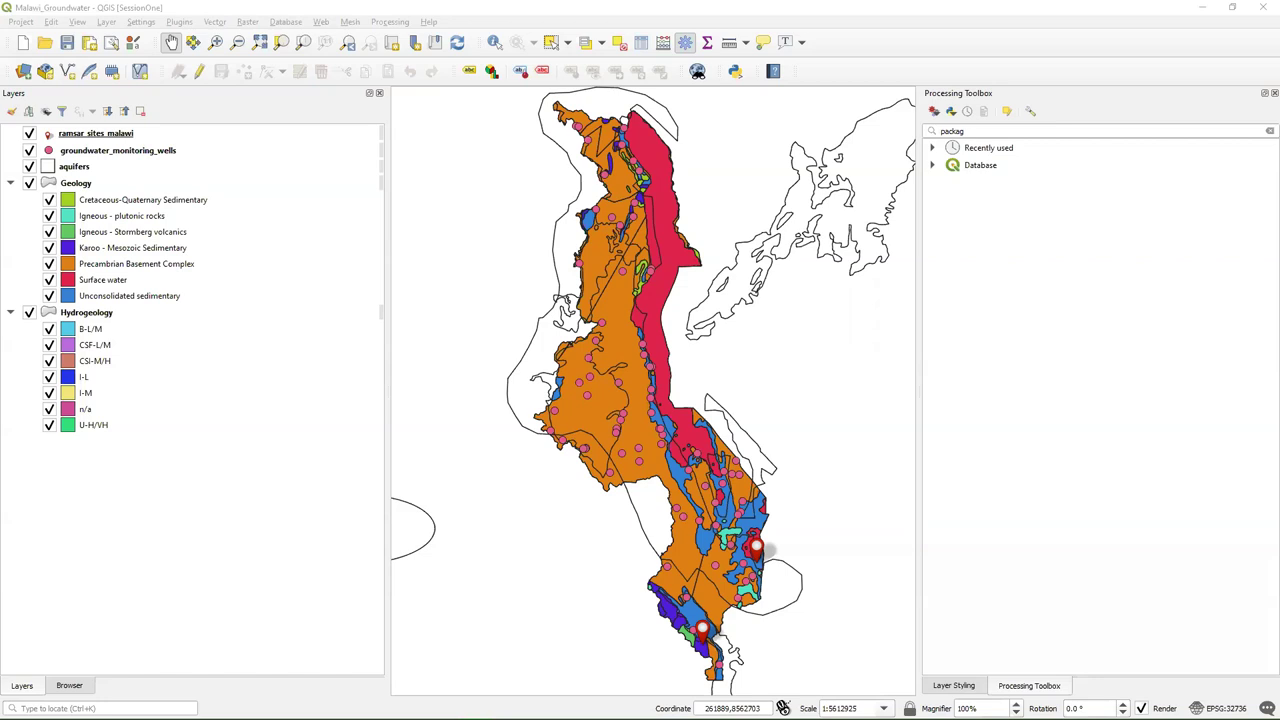
Switch to the browser, open the course page "Tutorial: Process groundwater data in QGIS", and return to QGIS
key(alt+Tab)
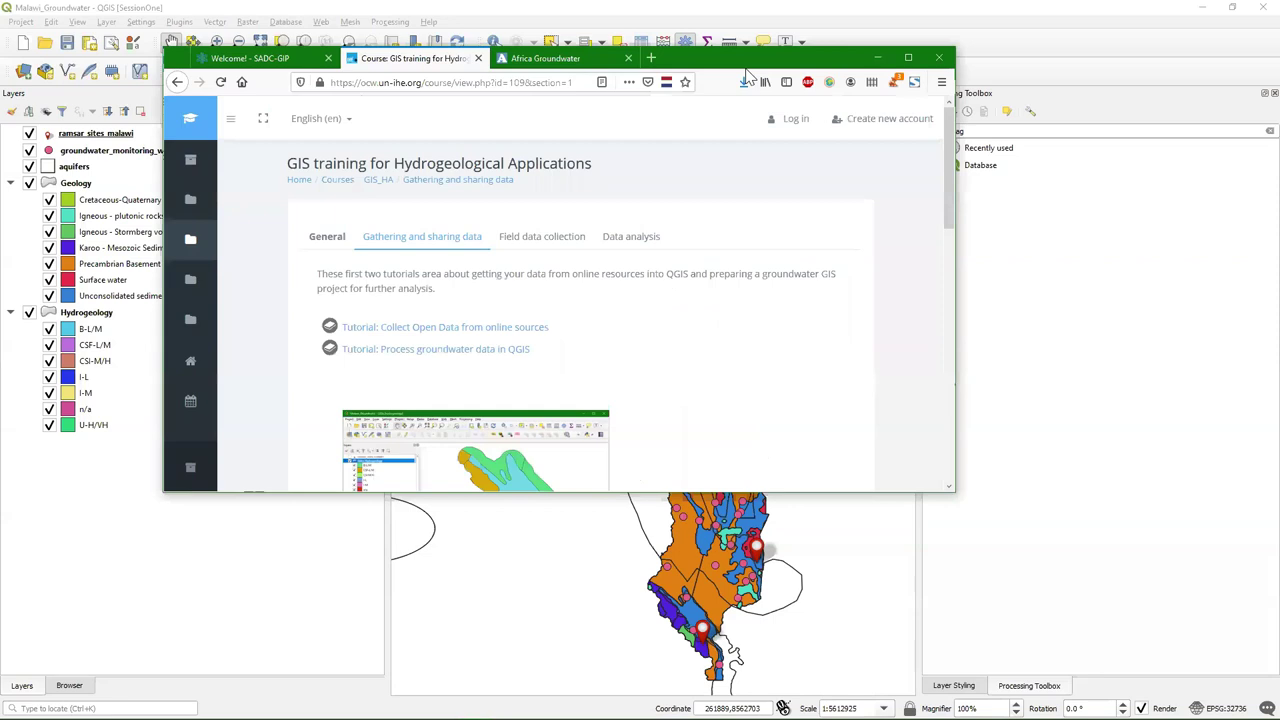
scroll(380, 357, down, 2)
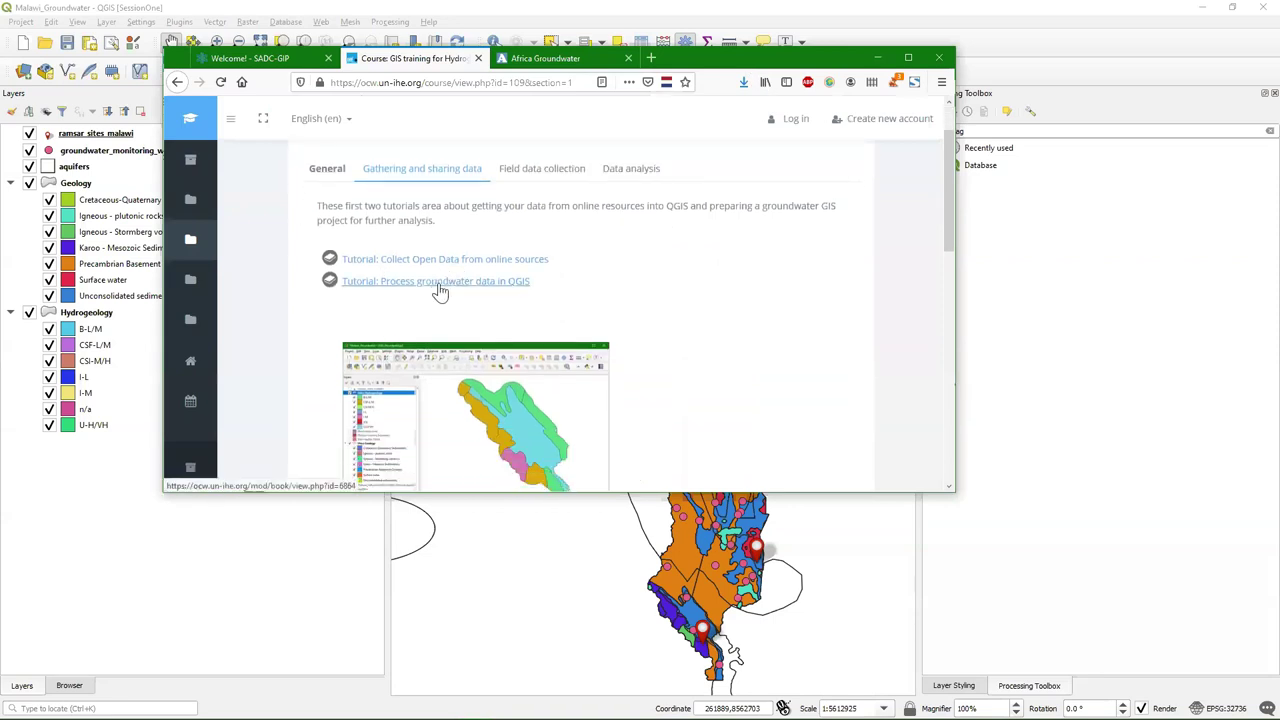
click(455, 284)
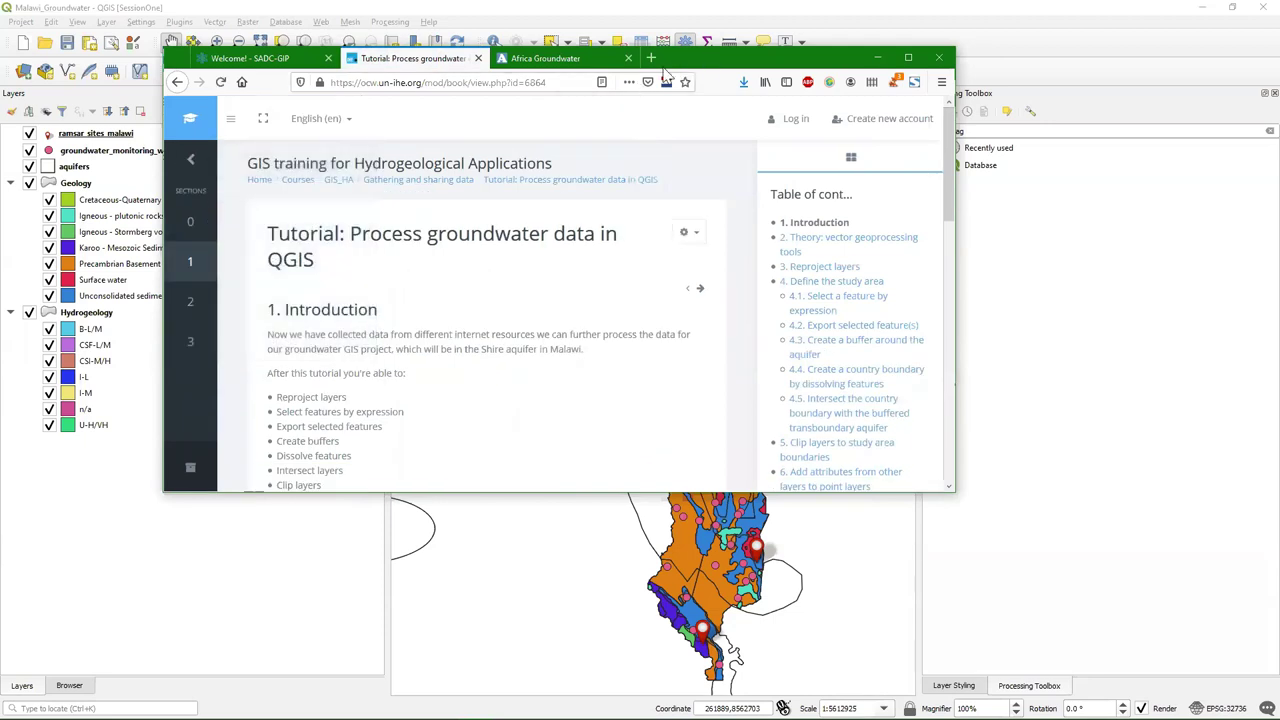
key(alt+Tab)
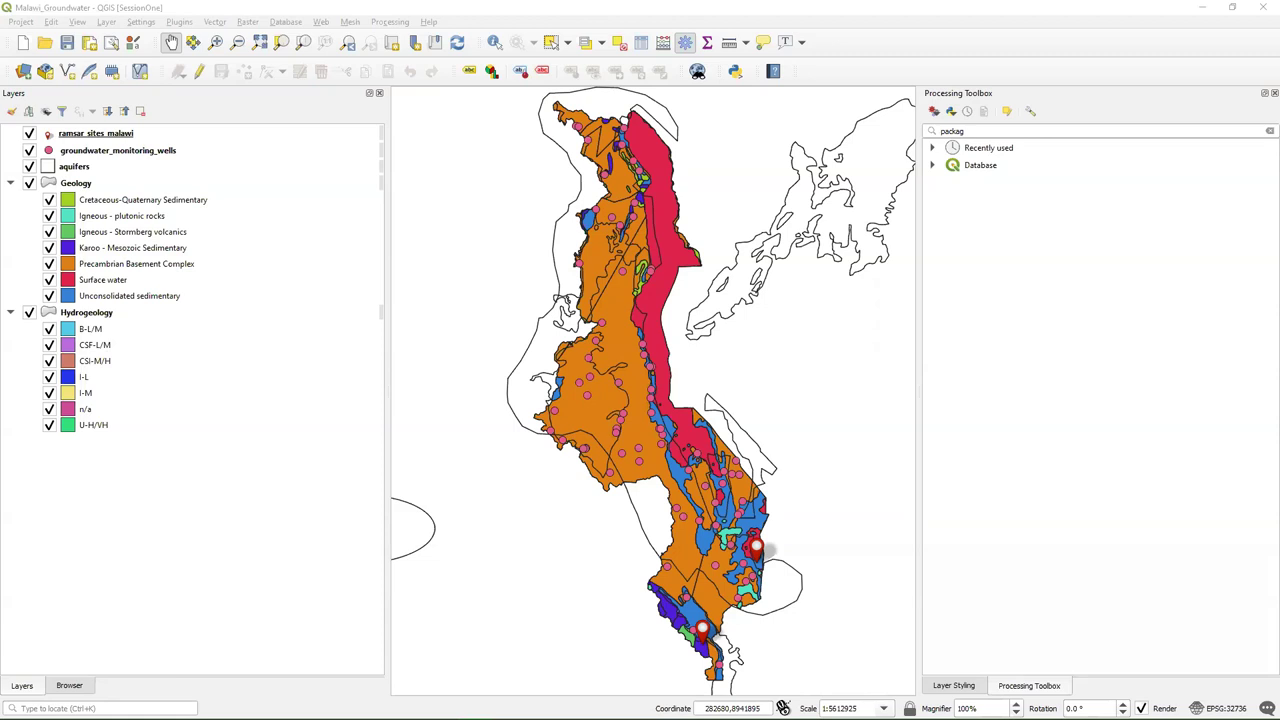
click(165, 15)
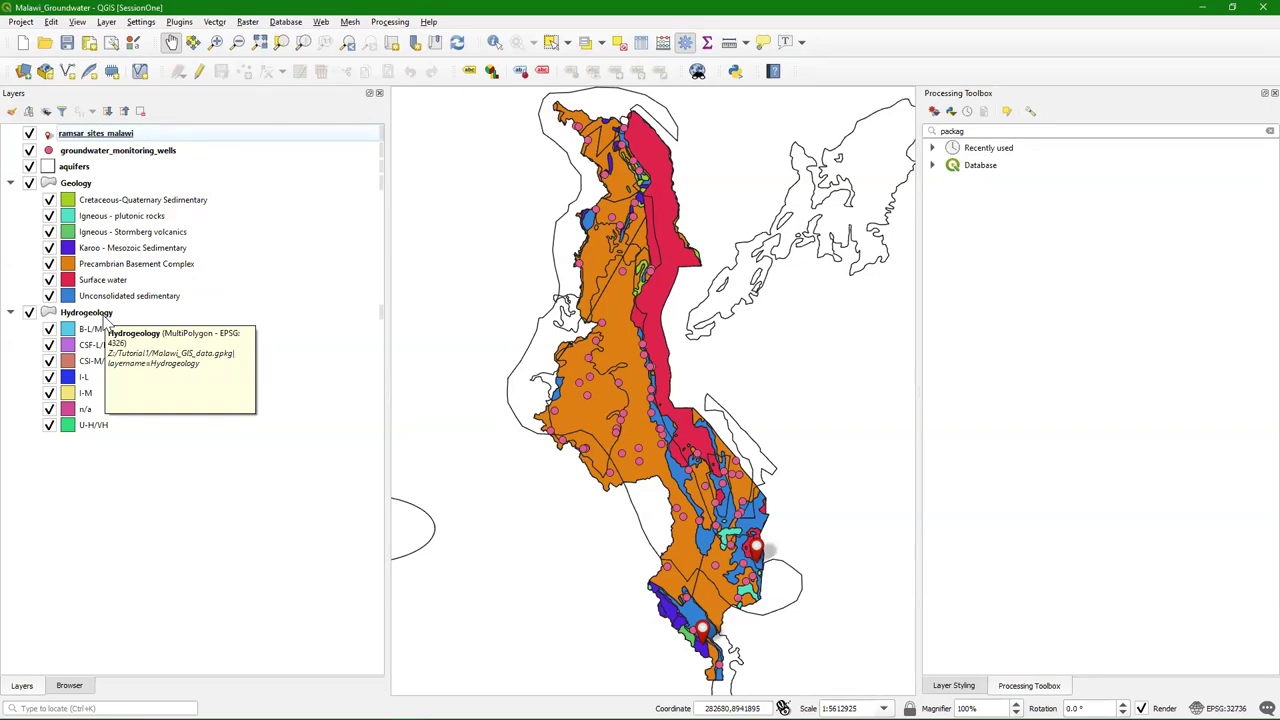
Start exporting the Geology layer's features in GeoPackage format to the existing file Malawi_GIS_data.gpkg in the Tutorial1 folder
right_click(87, 188)
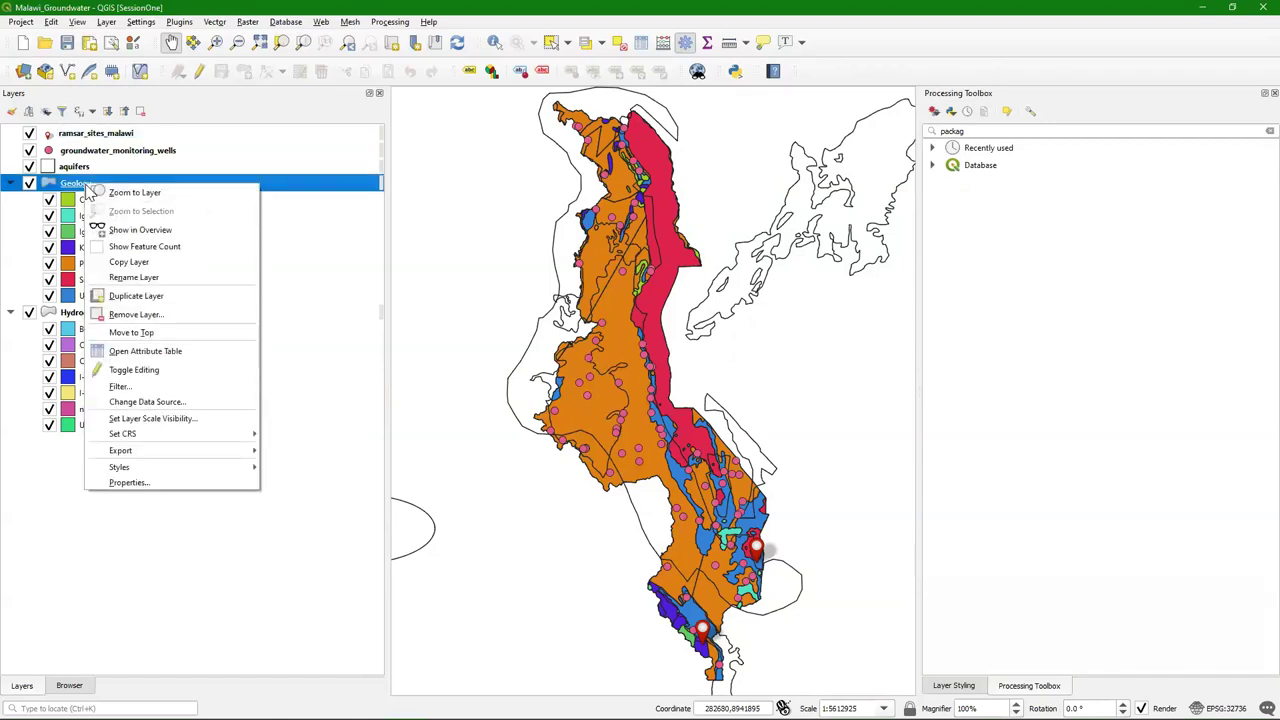
mouse_move(222, 452)
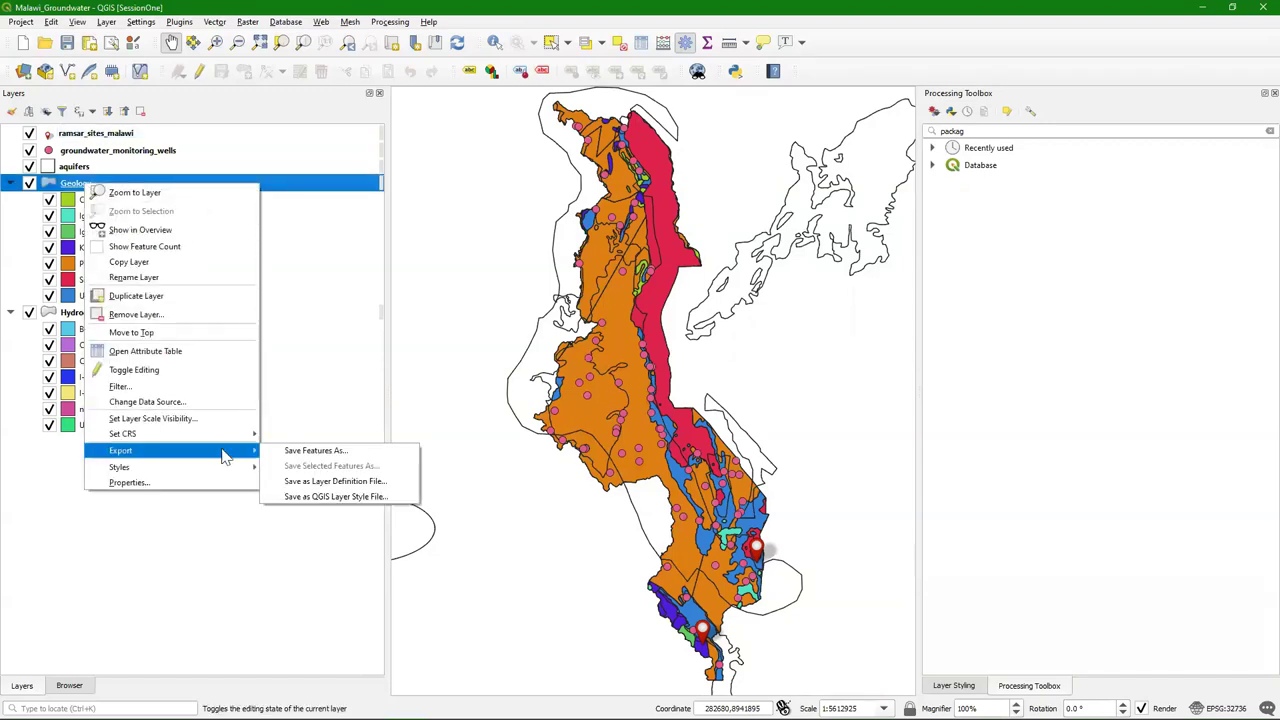
click(340, 452)
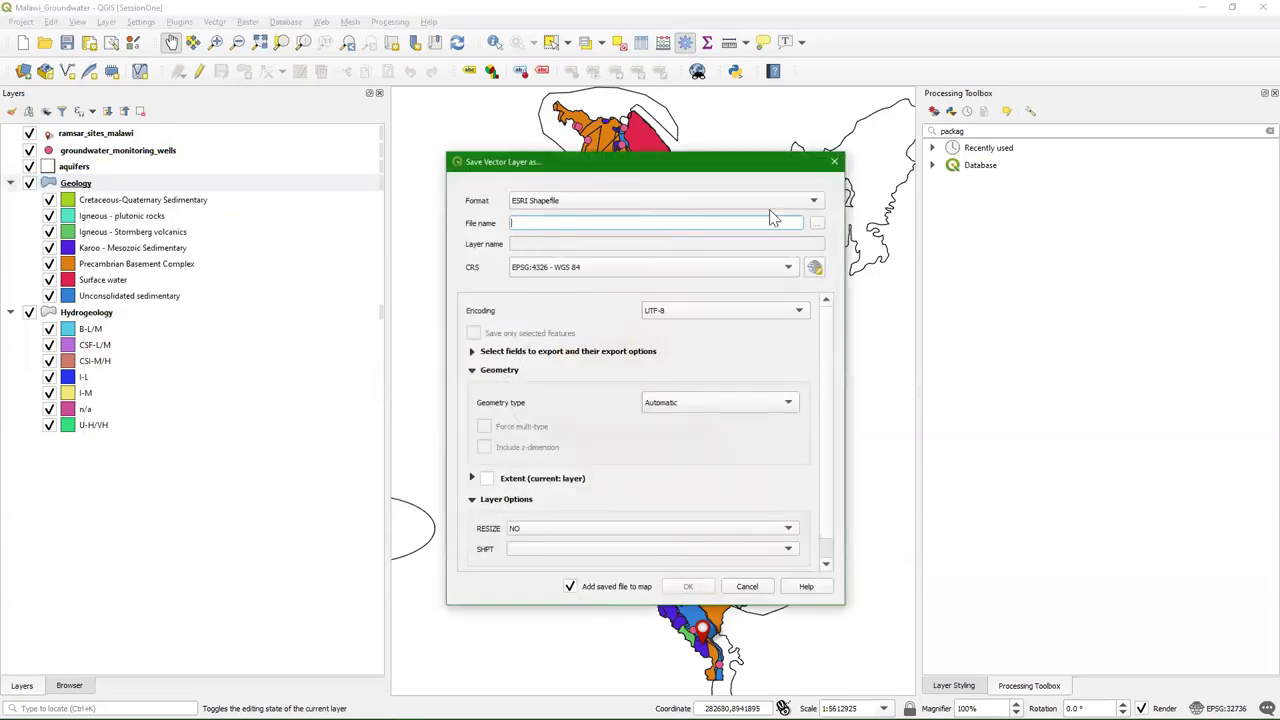
click(815, 201)
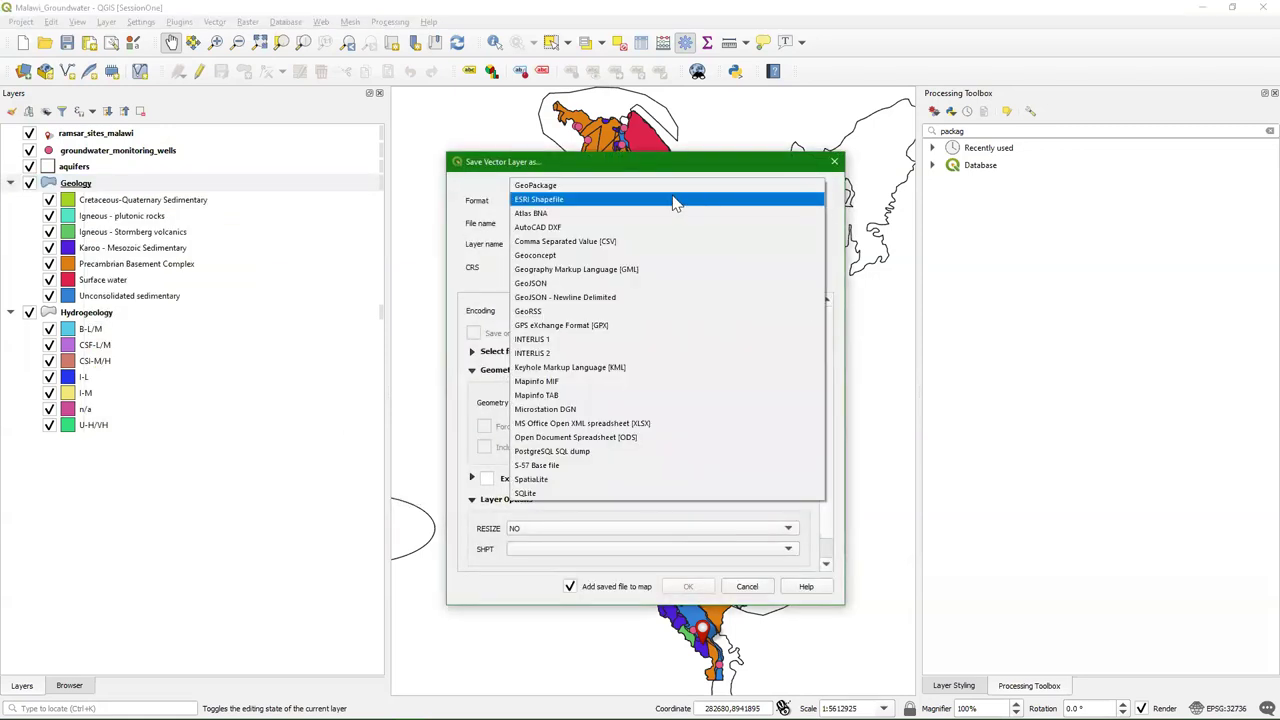
click(550, 185)
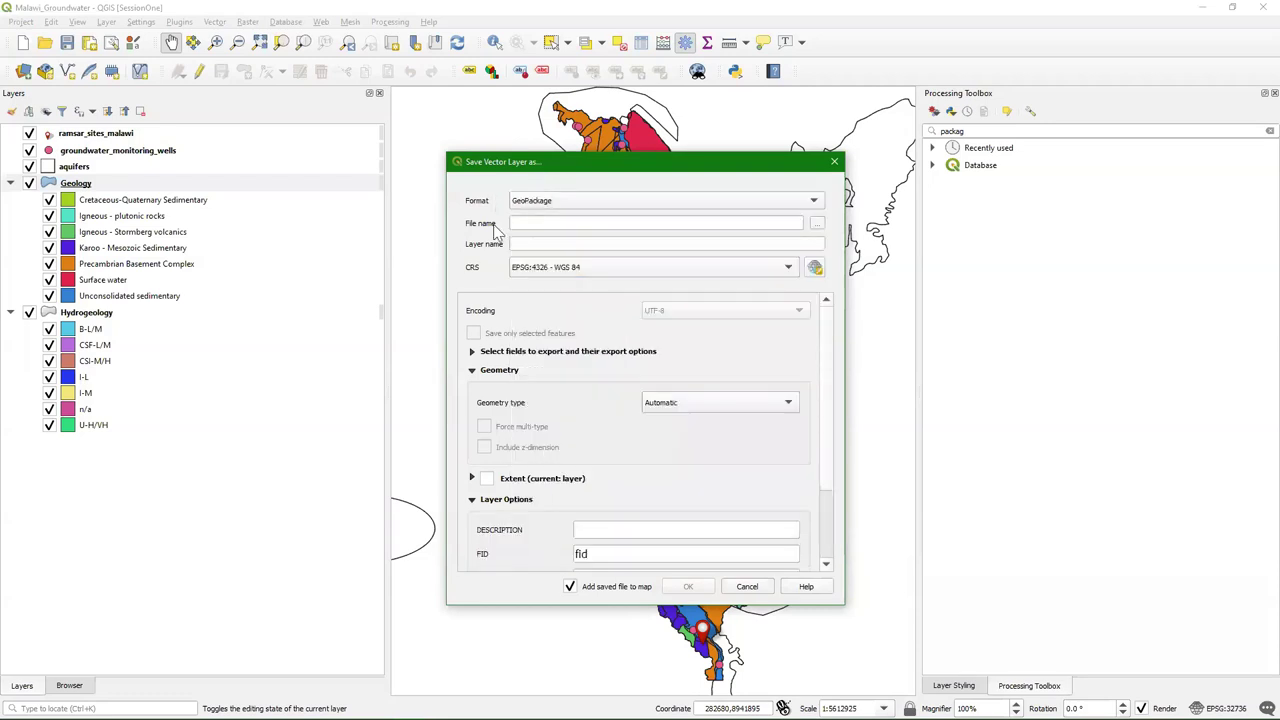
click(817, 223)
click(762, 302)
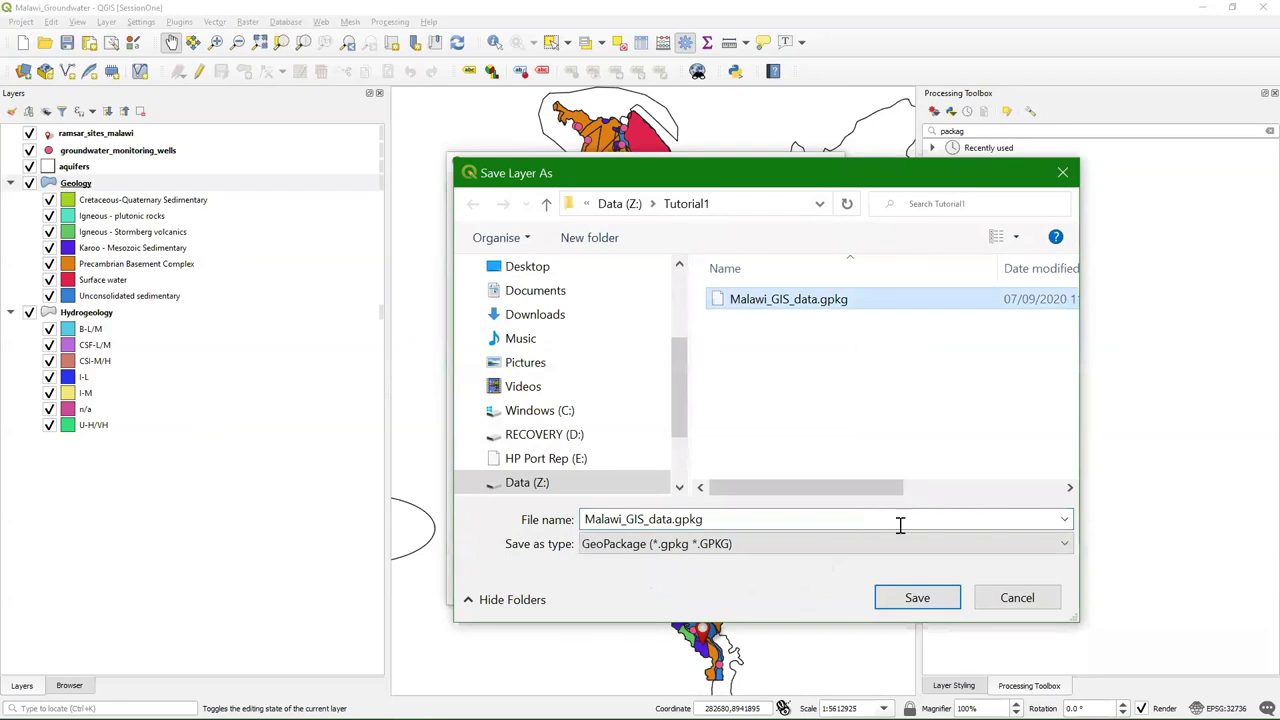
click(918, 598)
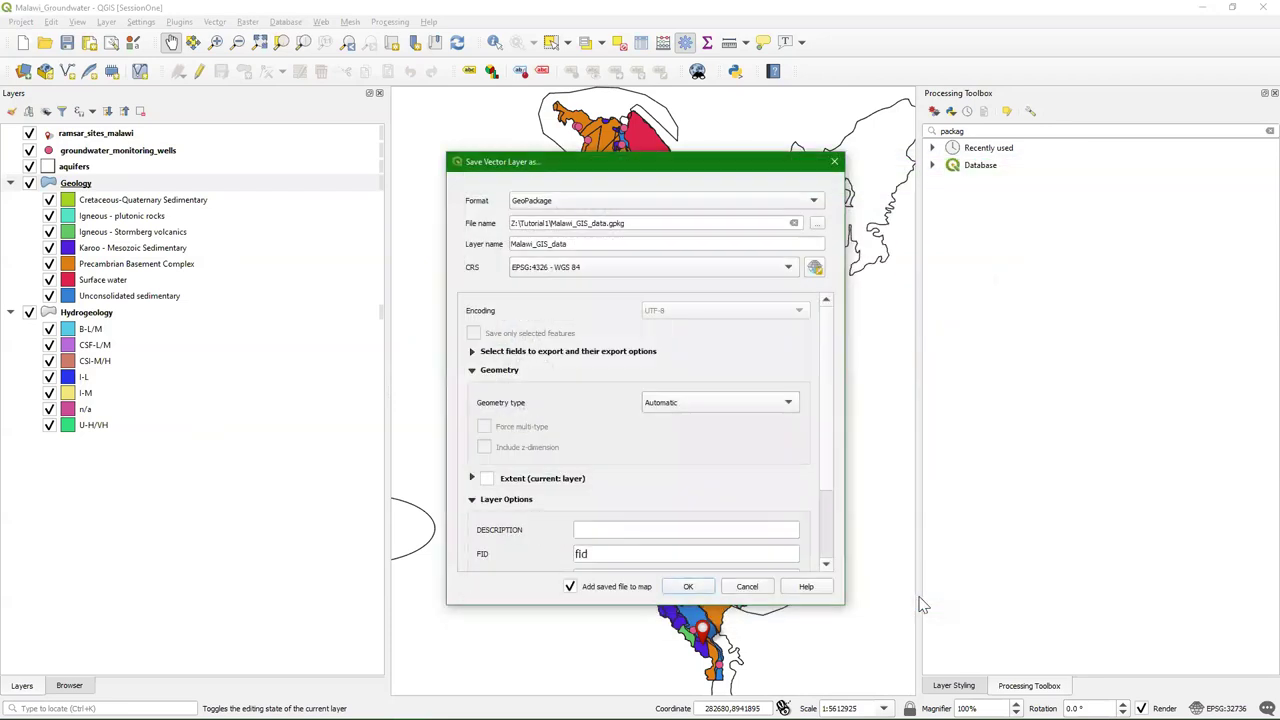
Name the exported layer "Geology UTM", assign the project CRS EPSG:32736 - WGS 84 / UTM zone 36S, and save it
double_click(596, 244)
text(Geology UTM)
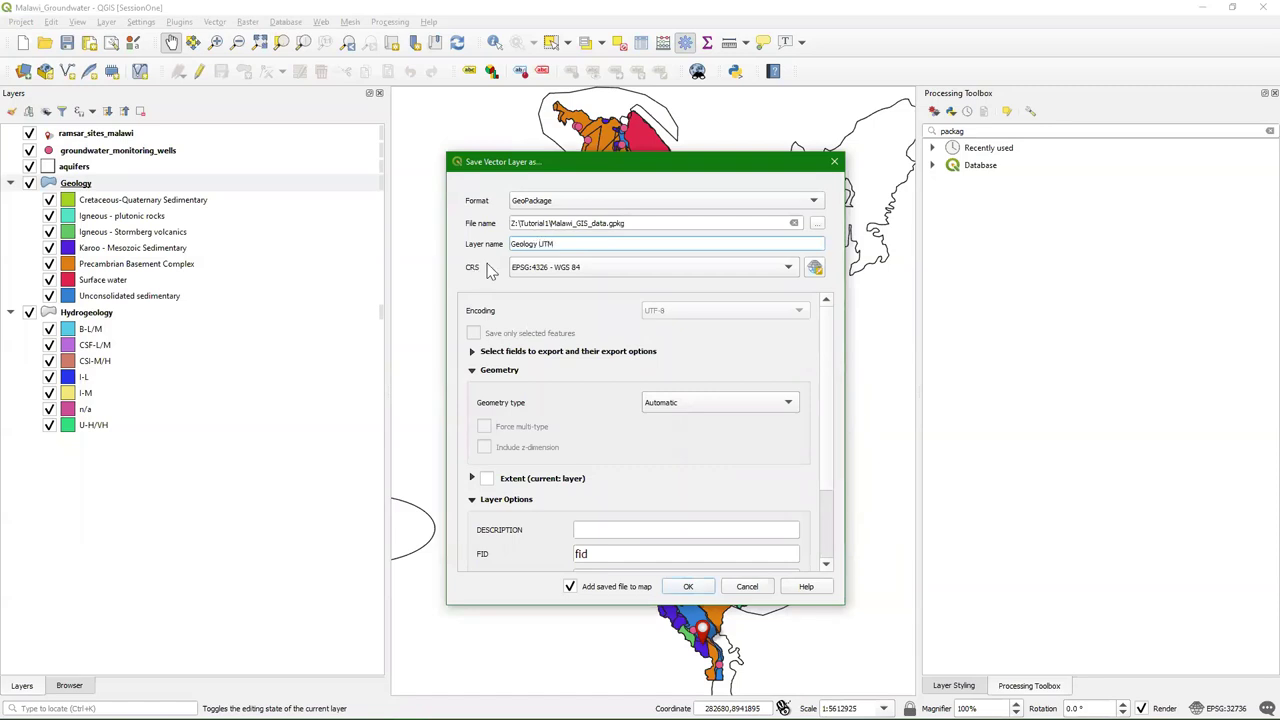
click(790, 274)
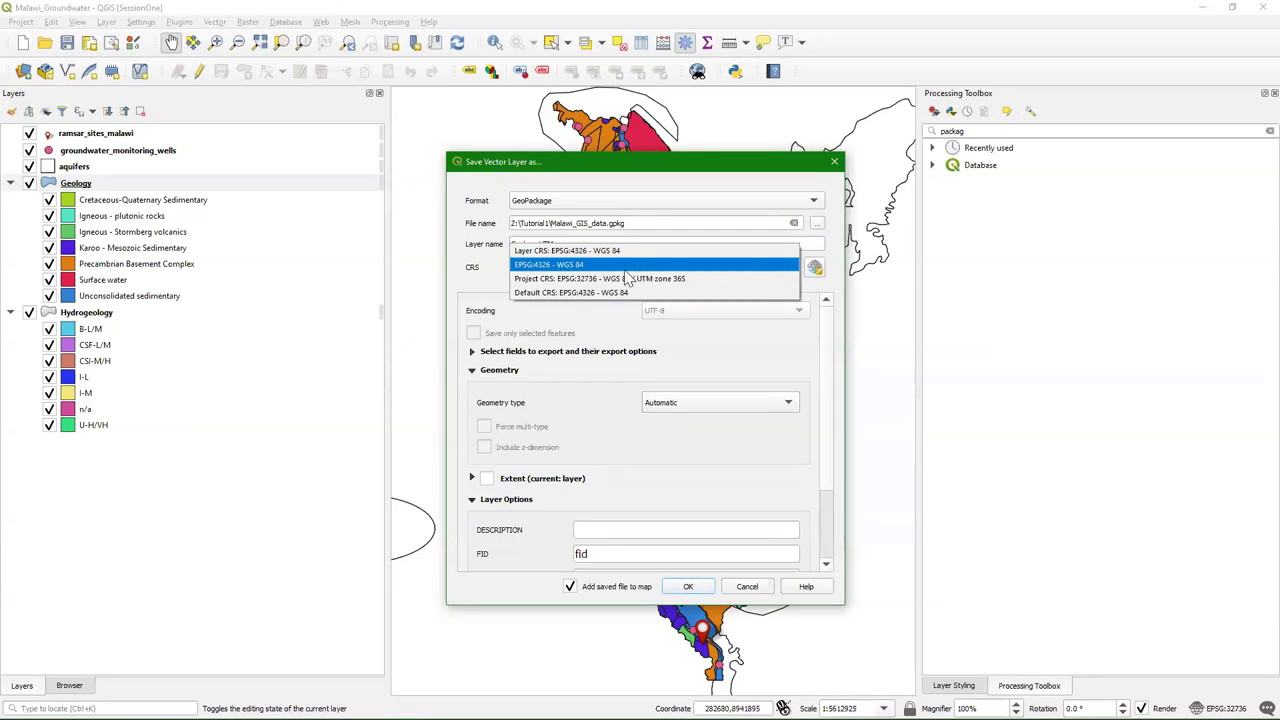
click(567, 280)
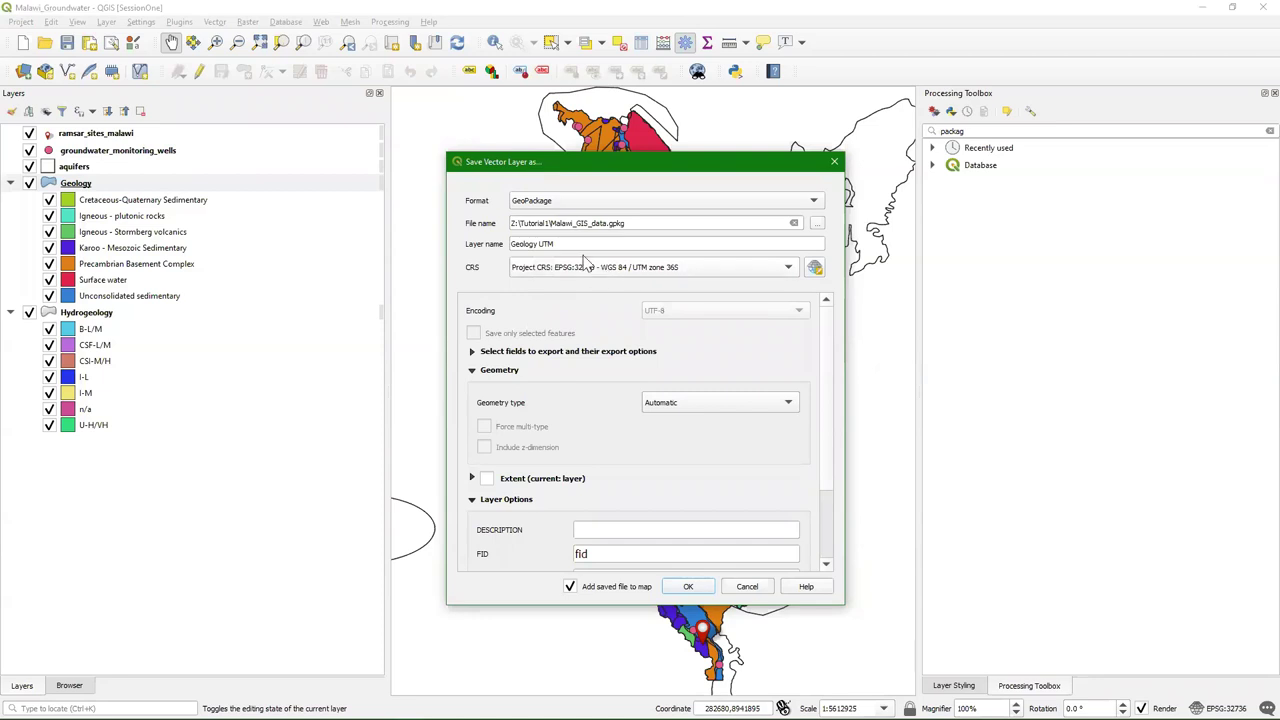
click(689, 587)
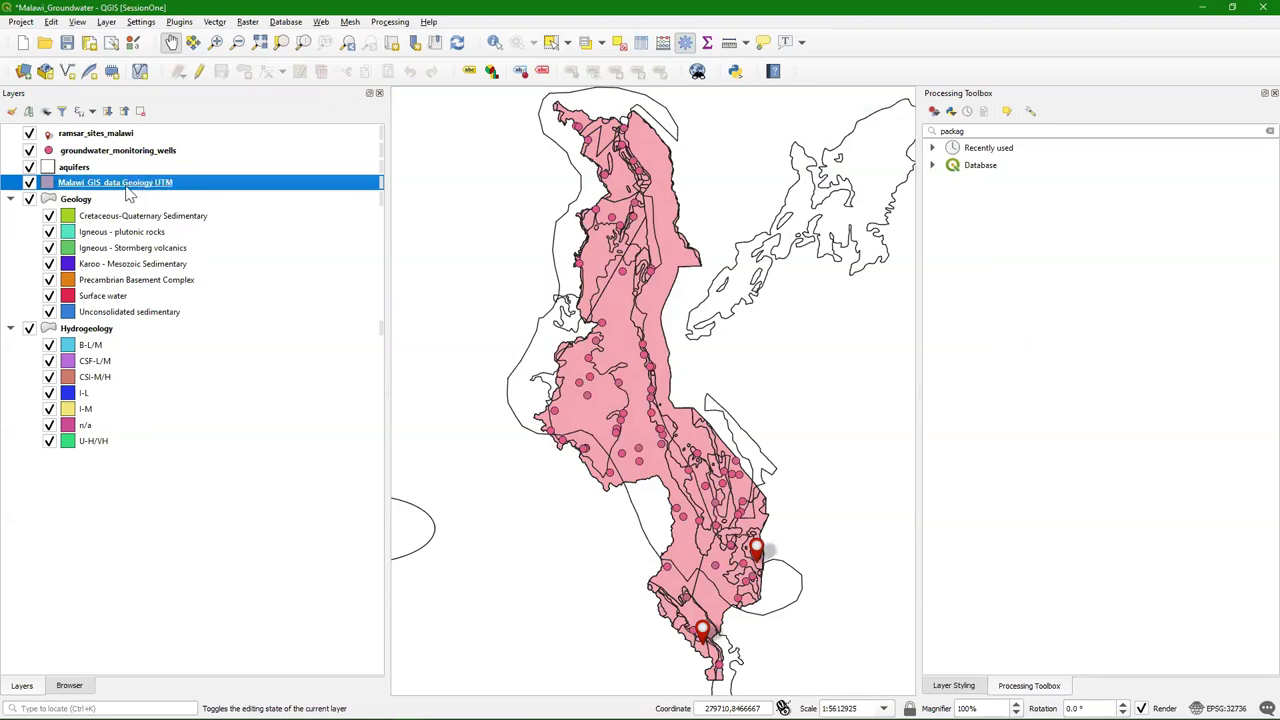
mouse_move(137, 195)
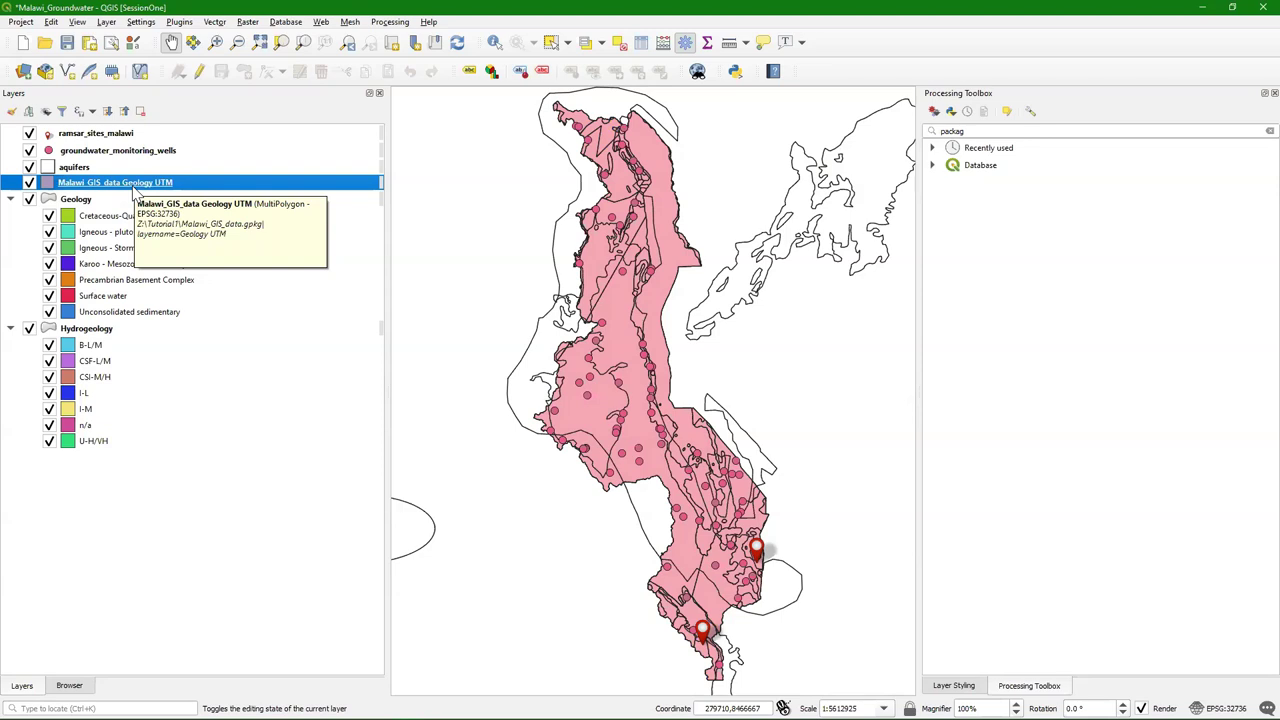
Copy all style categories from the Geology layer onto the Malawi_GIS_data Geology UTM layer
click(81, 203)
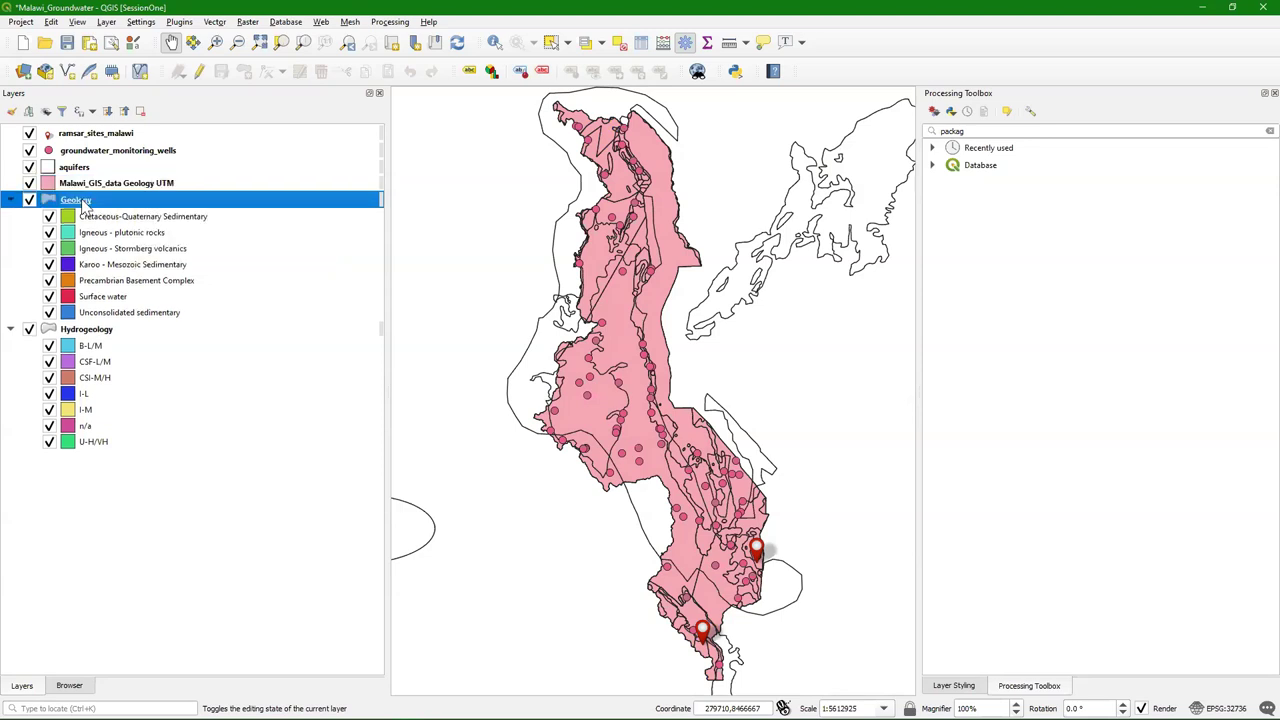
right_click(73, 204)
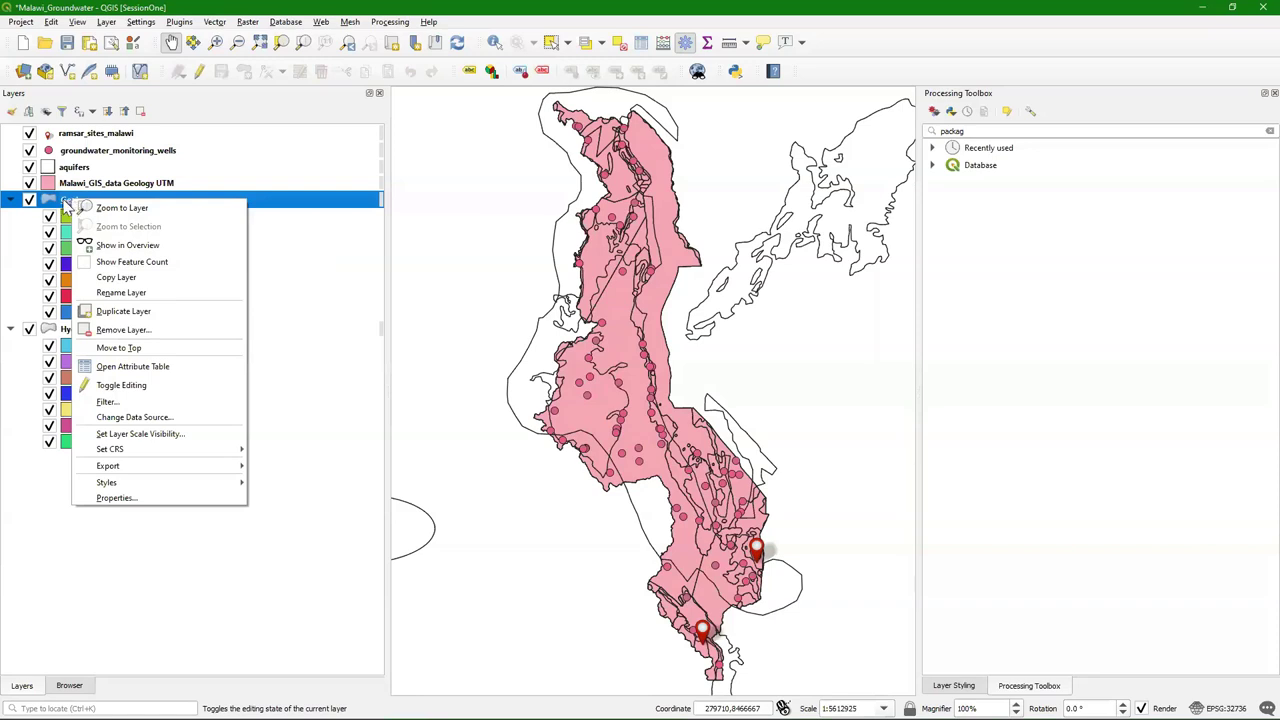
mouse_move(229, 483)
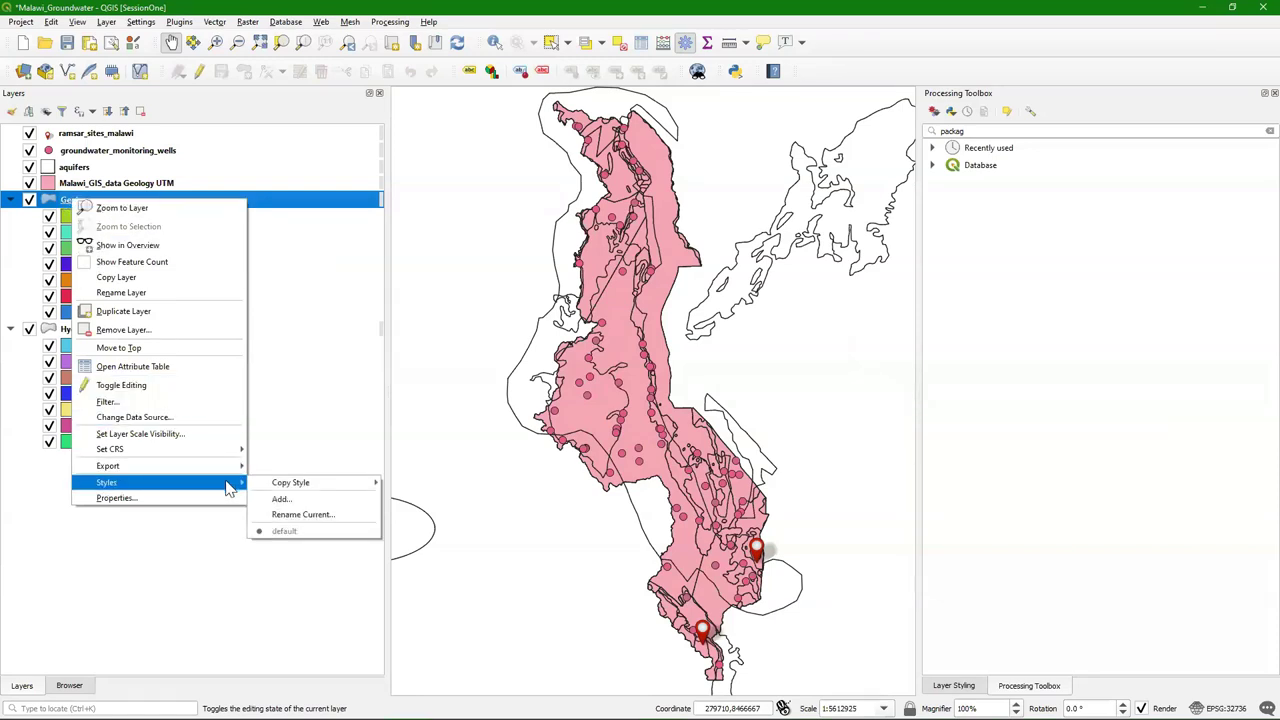
mouse_move(314, 484)
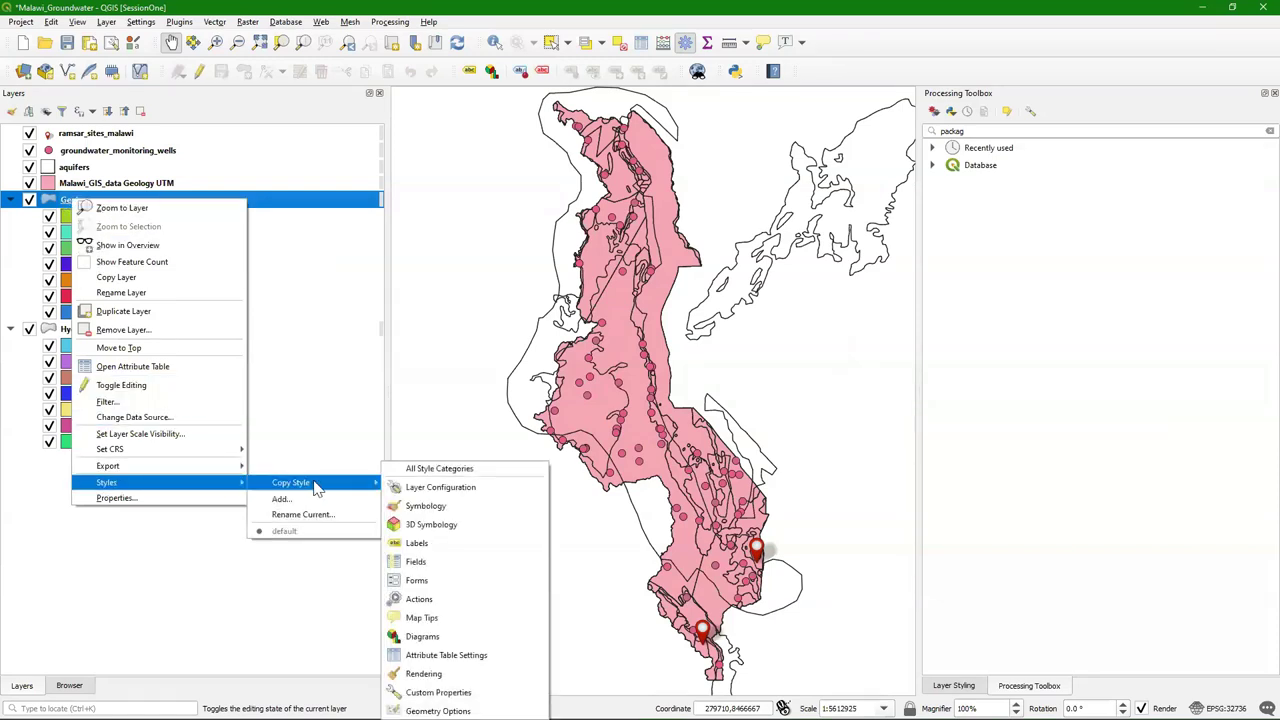
click(432, 468)
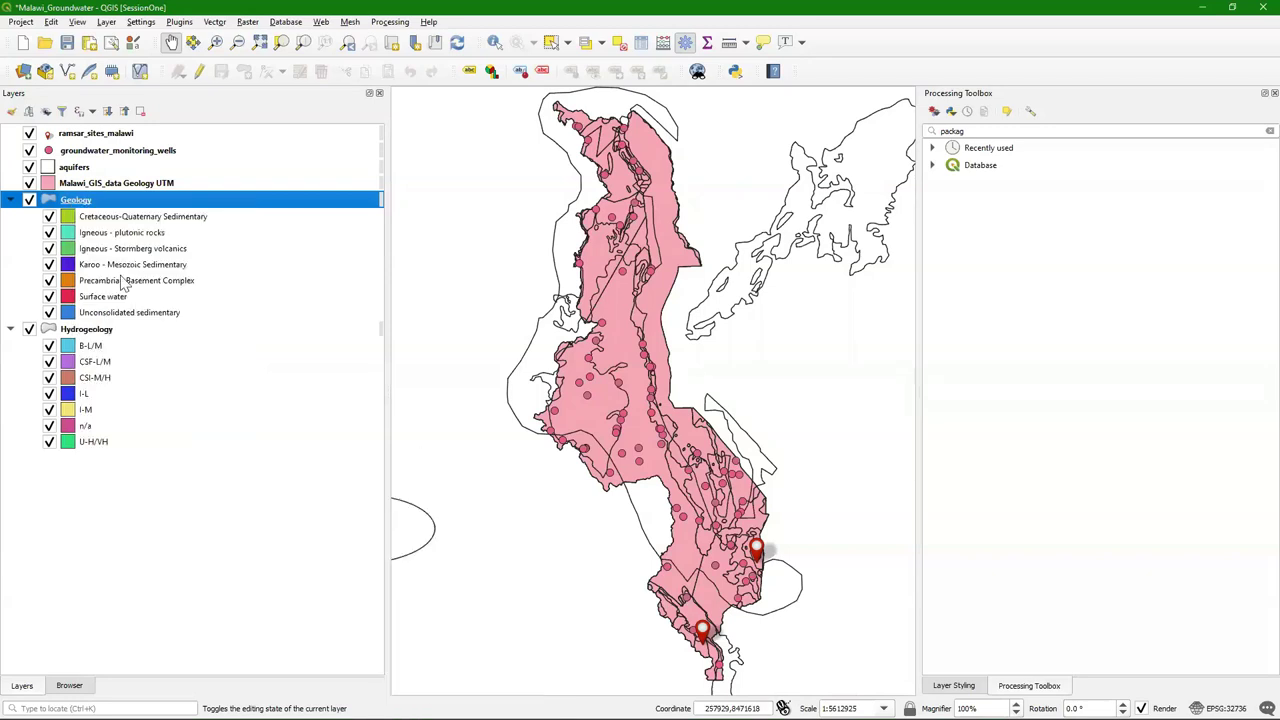
right_click(98, 185)
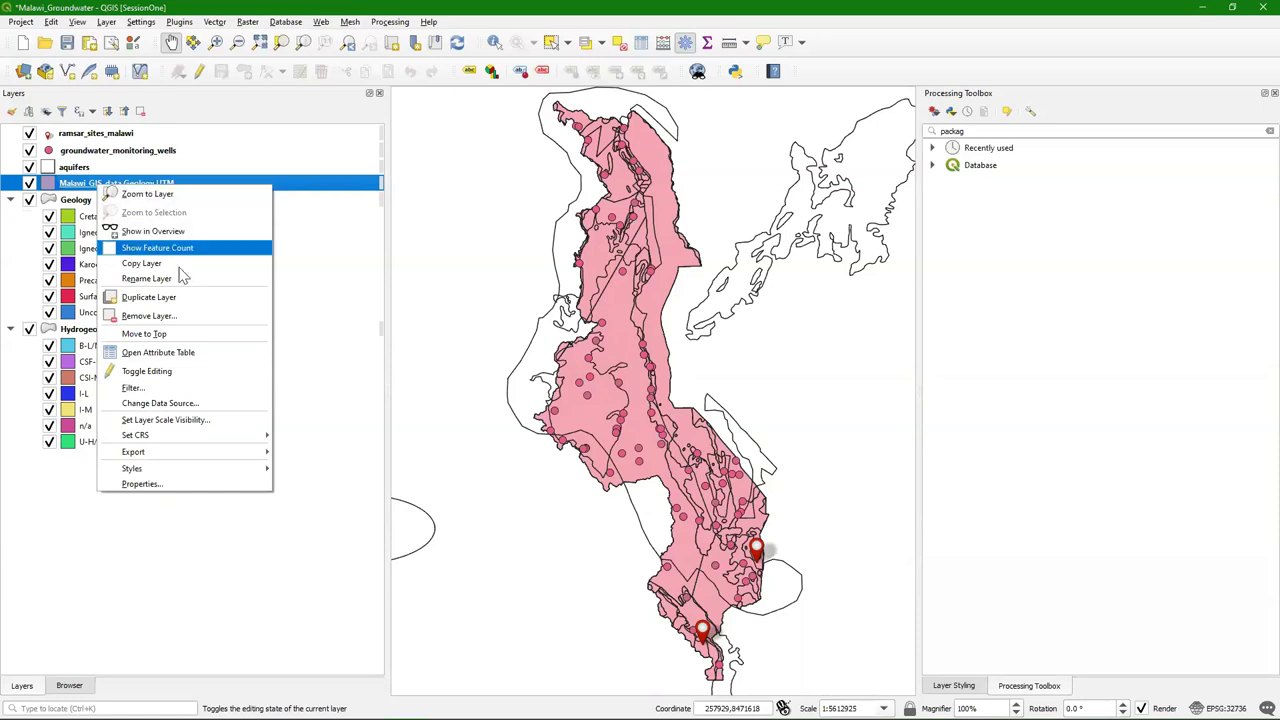
mouse_move(228, 470)
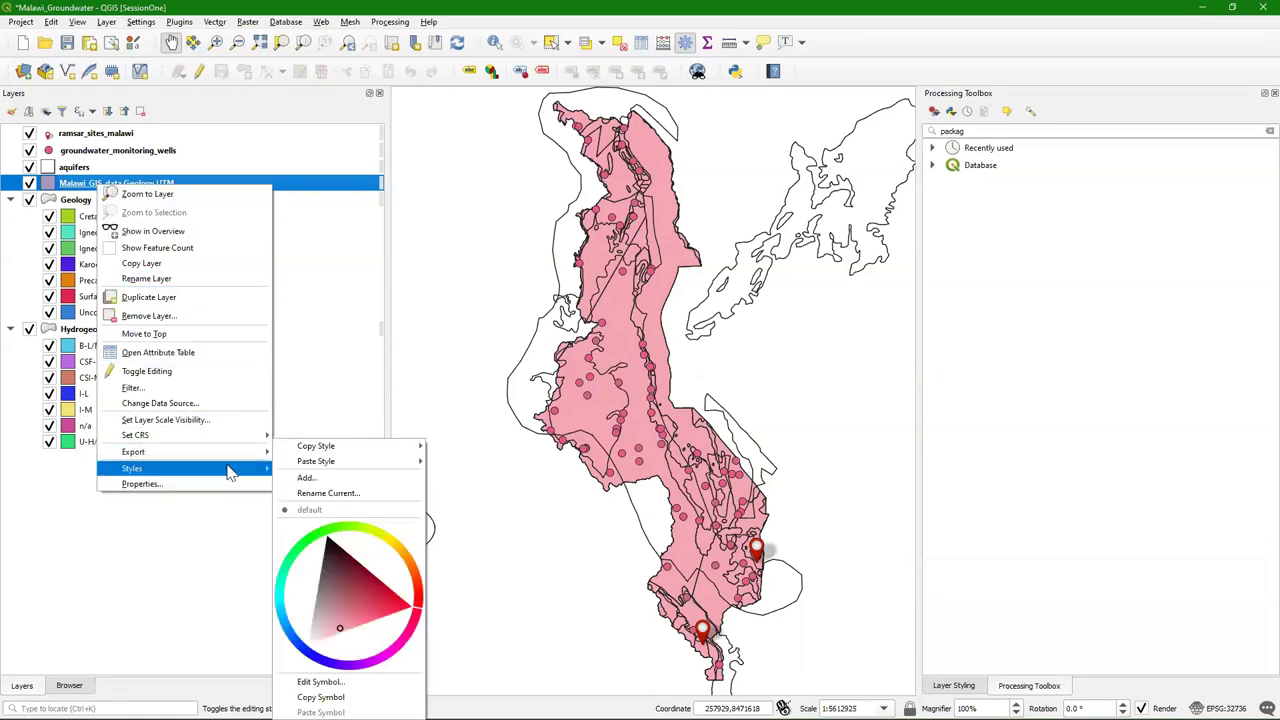
mouse_move(333, 464)
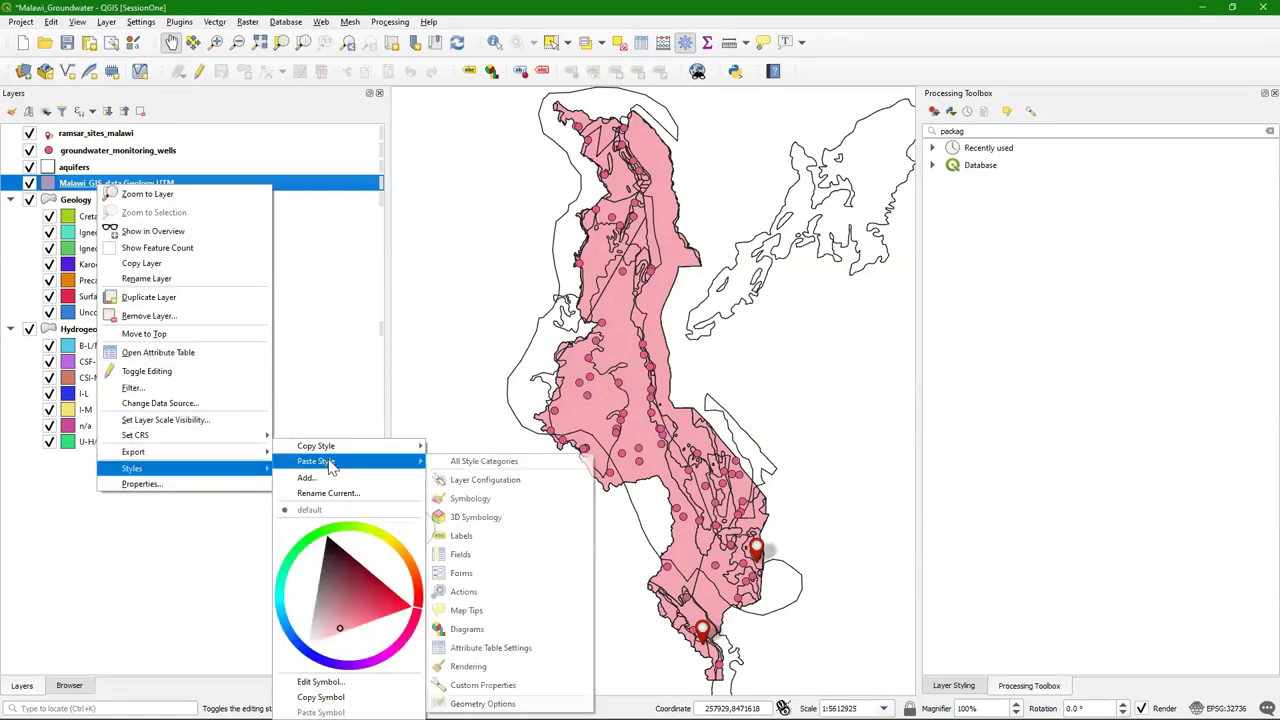
click(476, 466)
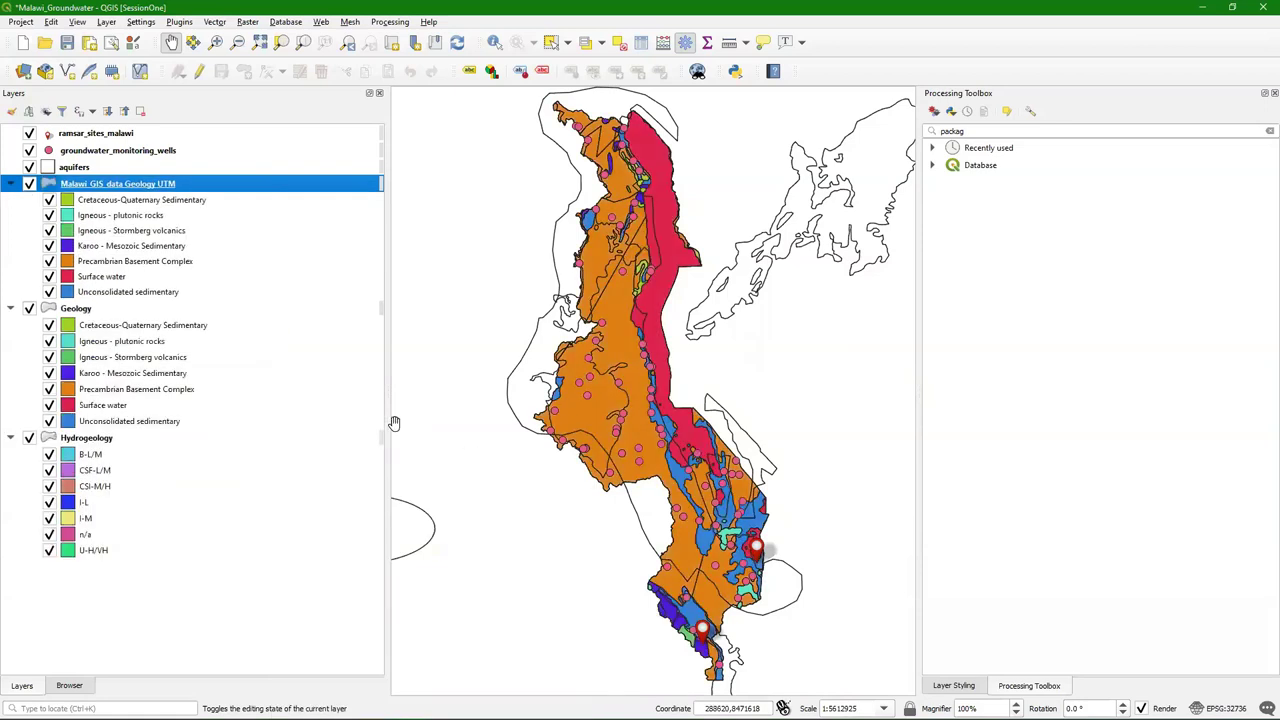
Remove the original Geology layer from the project
click(78, 309)
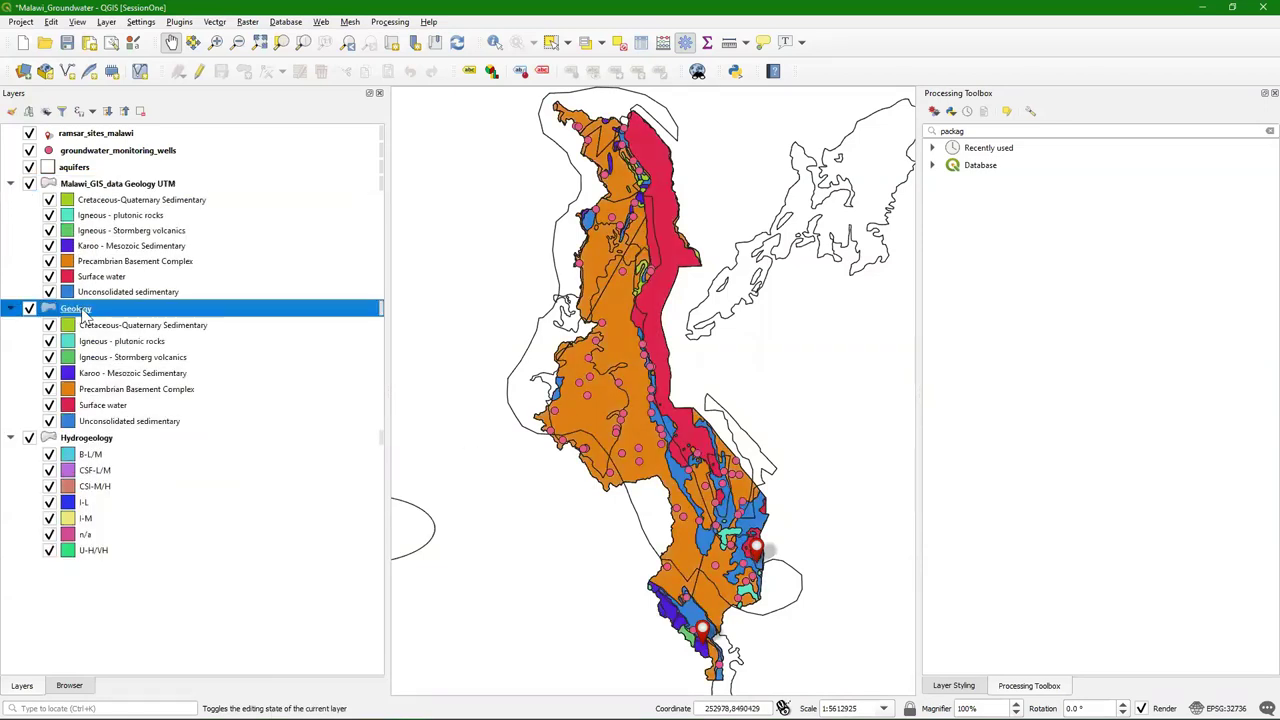
right_click(85, 314)
click(71, 314)
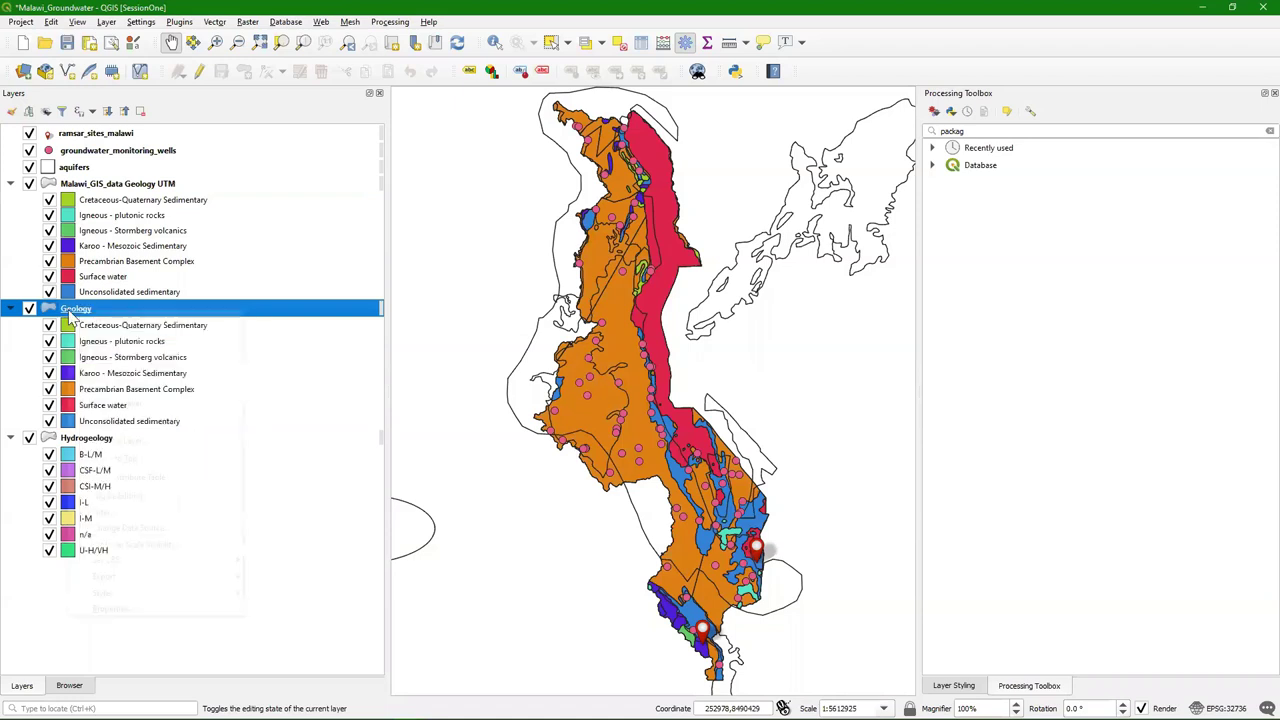
right_click(70, 316)
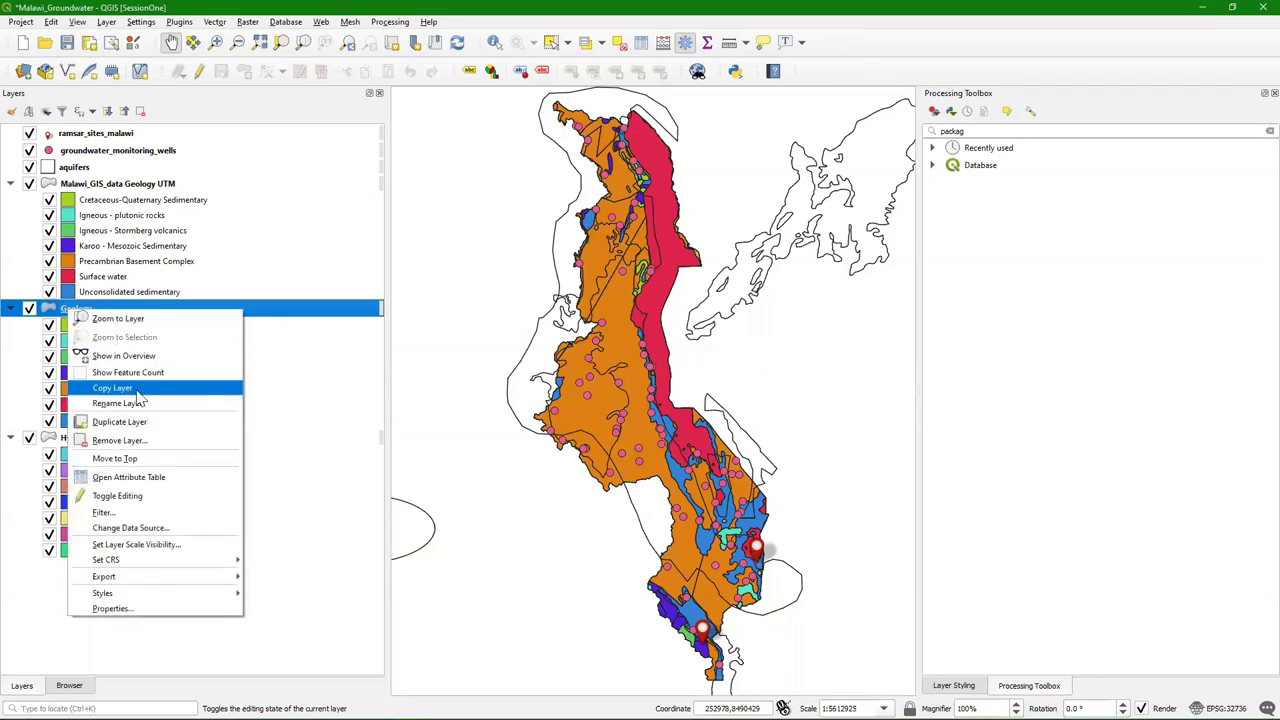
click(128, 442)
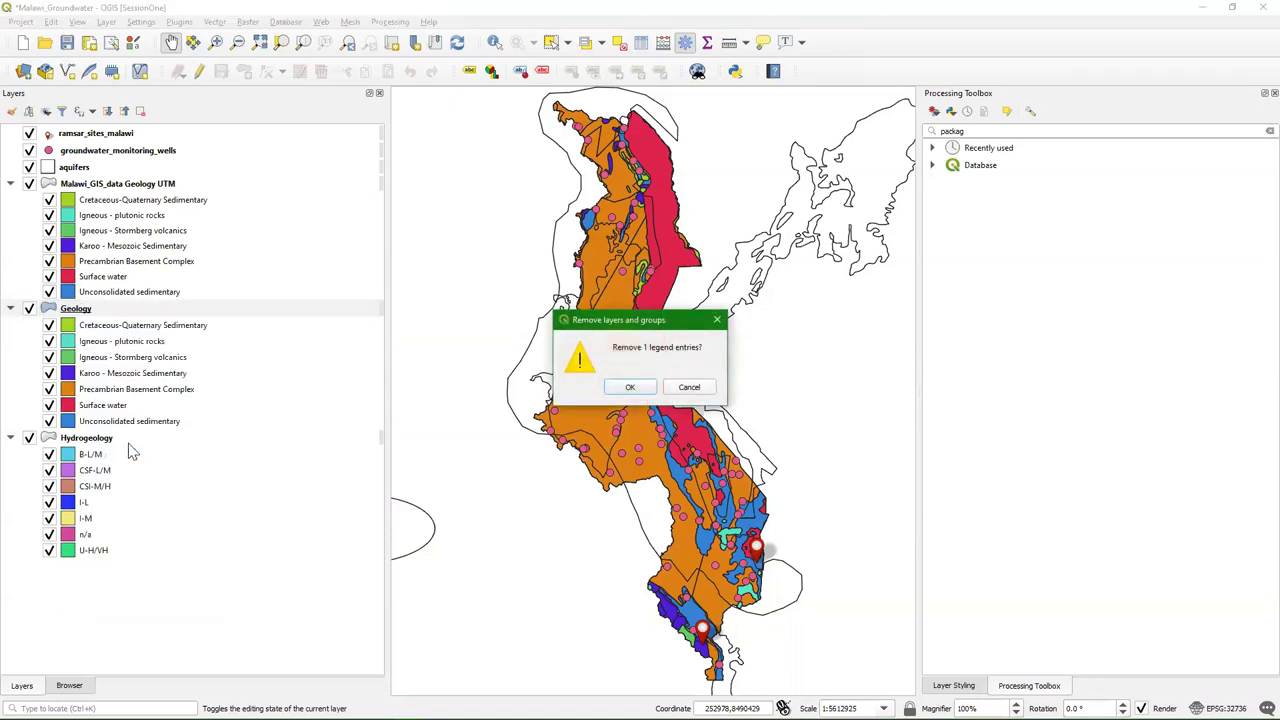
click(628, 387)
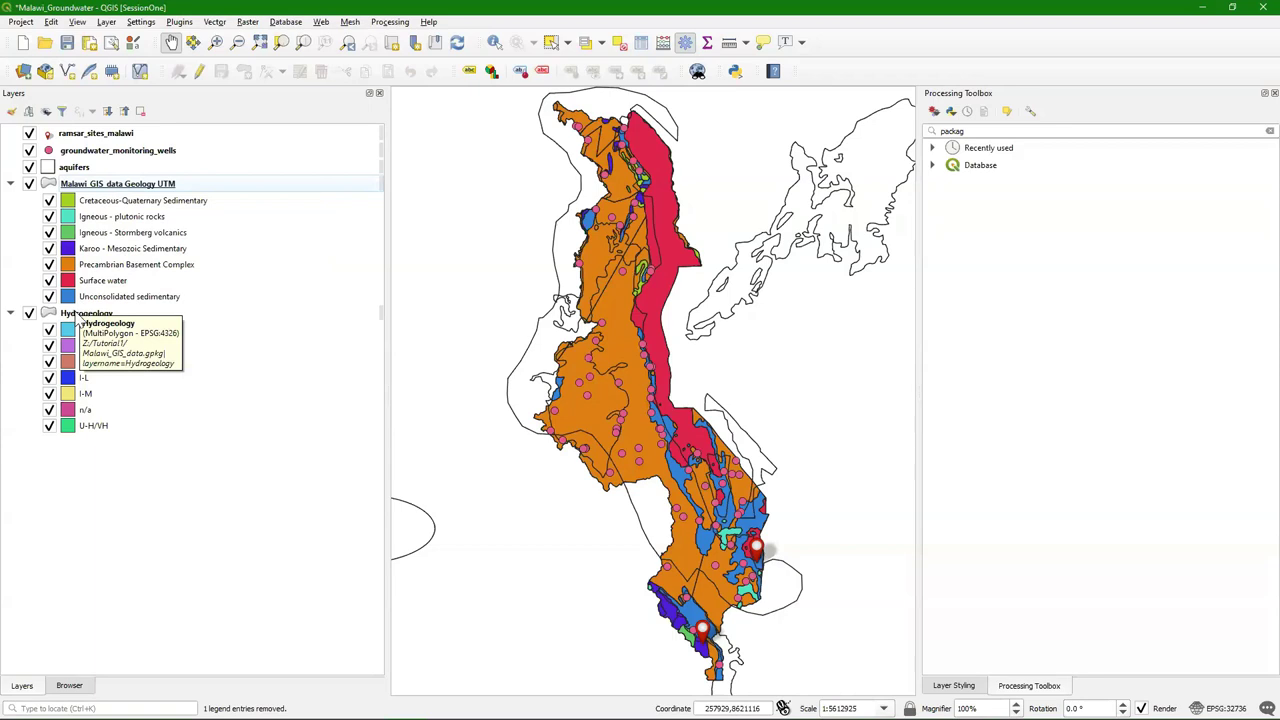
Start exporting the Hydrogeology layer's features in GeoPackage format to the existing file Malawi_GIS_data.gpkg in the Tutorial1 folder
click(84, 314)
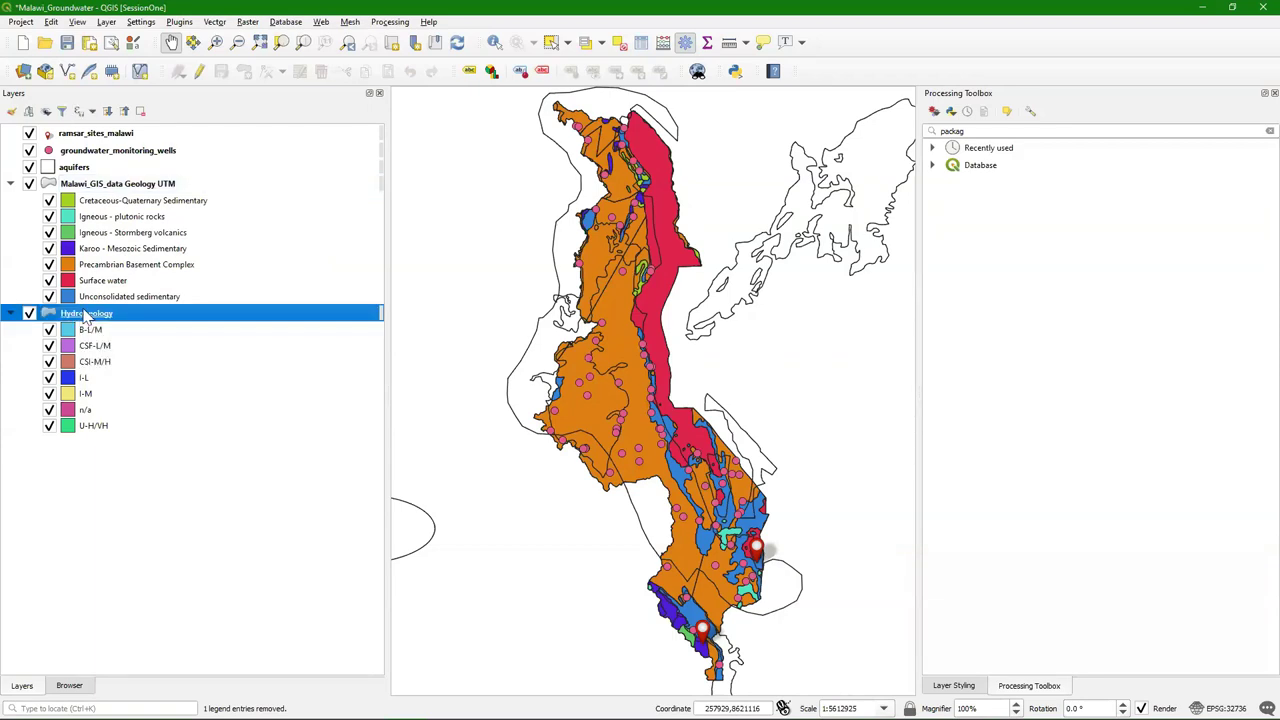
right_click(88, 316)
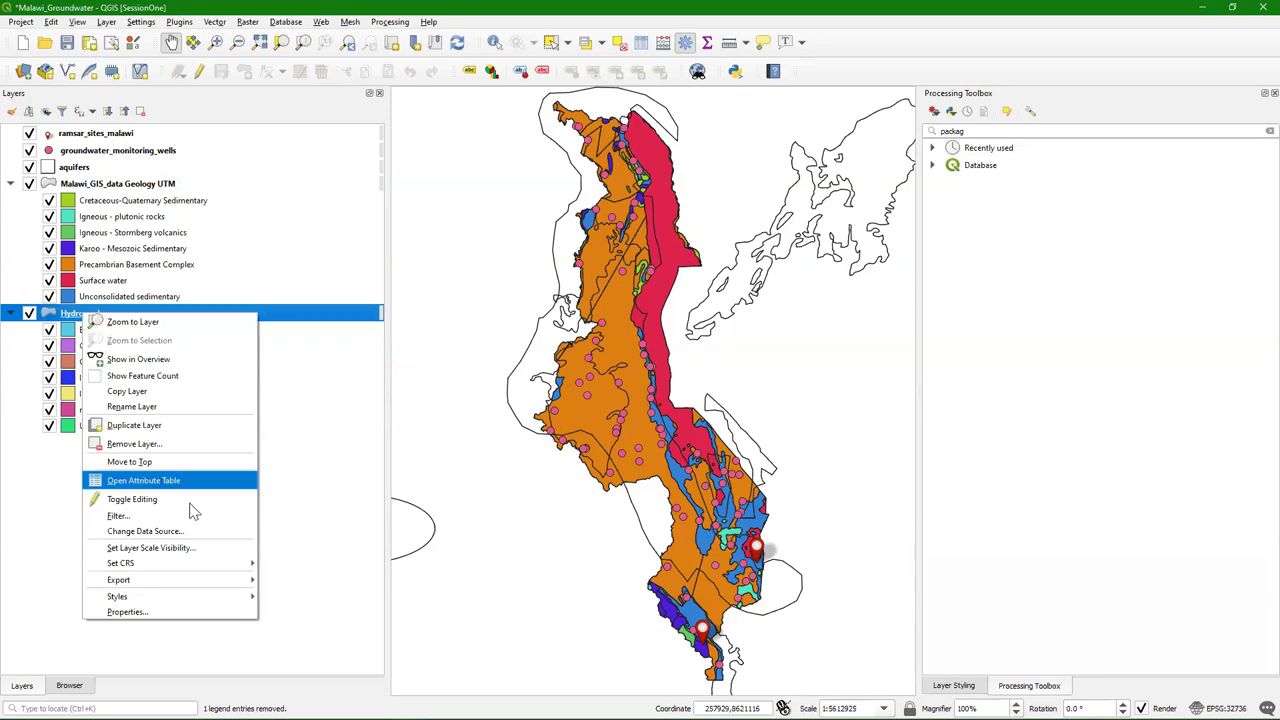
mouse_move(207, 584)
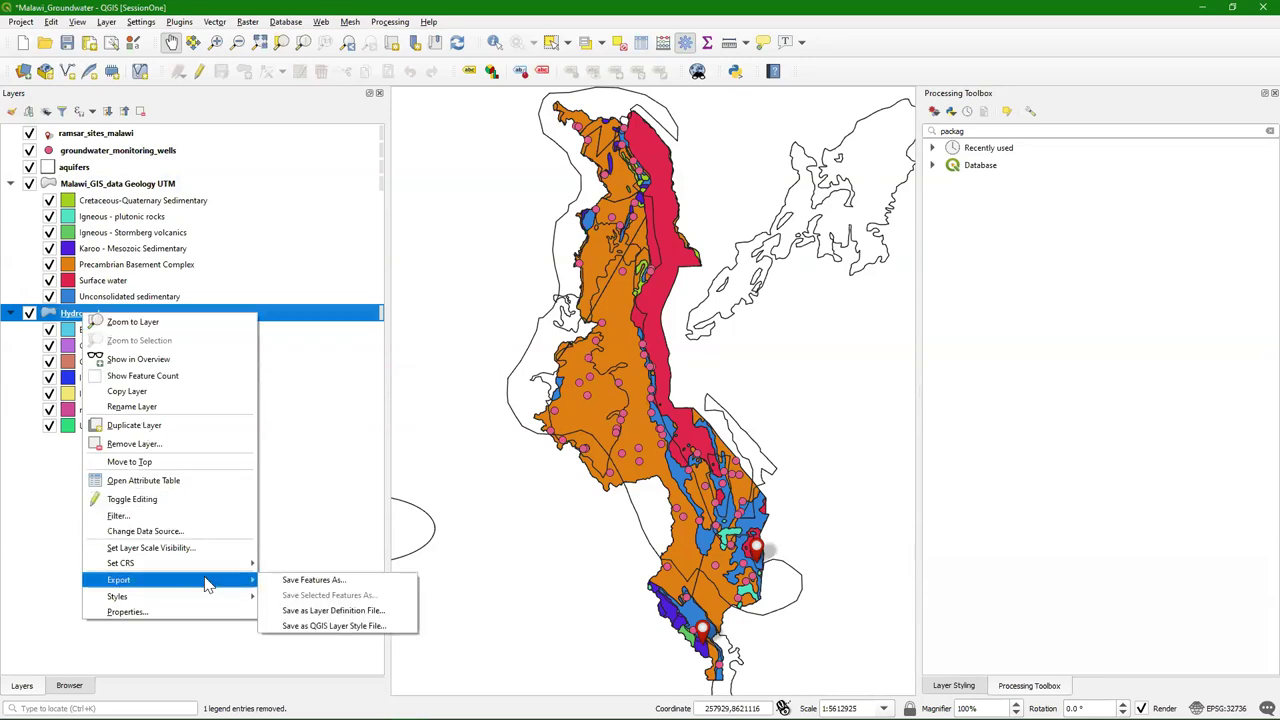
click(310, 581)
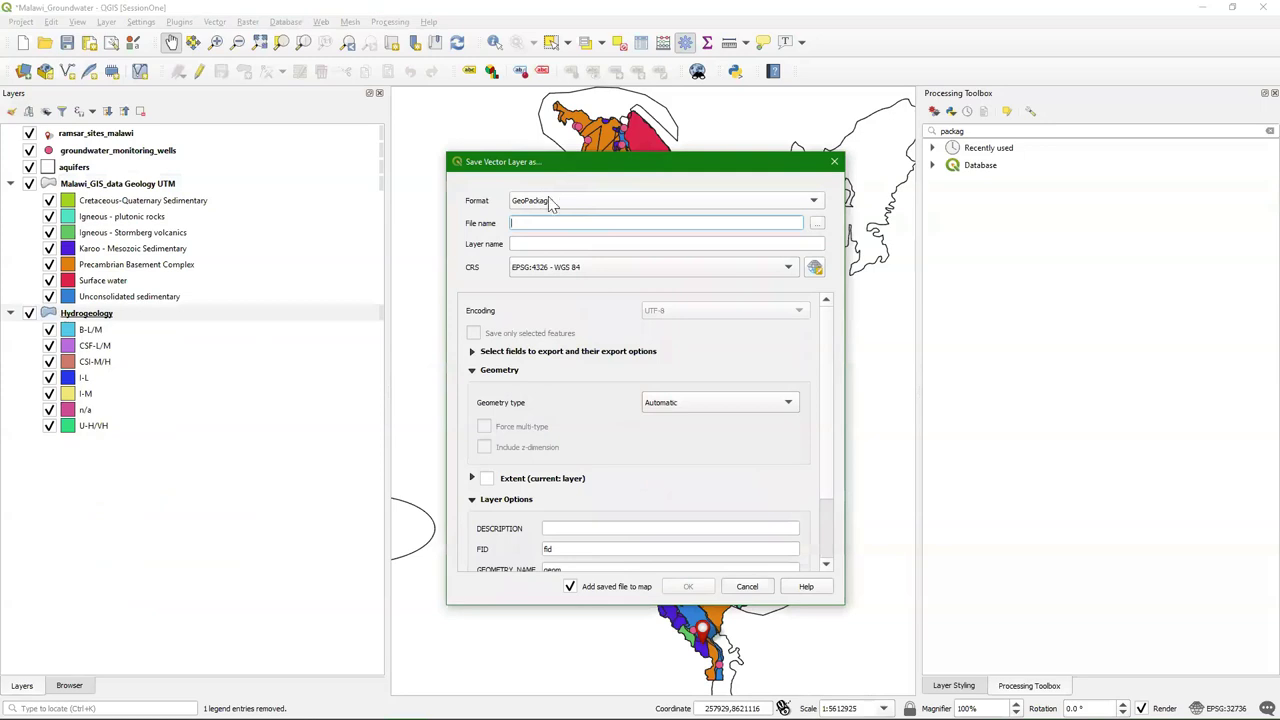
click(818, 229)
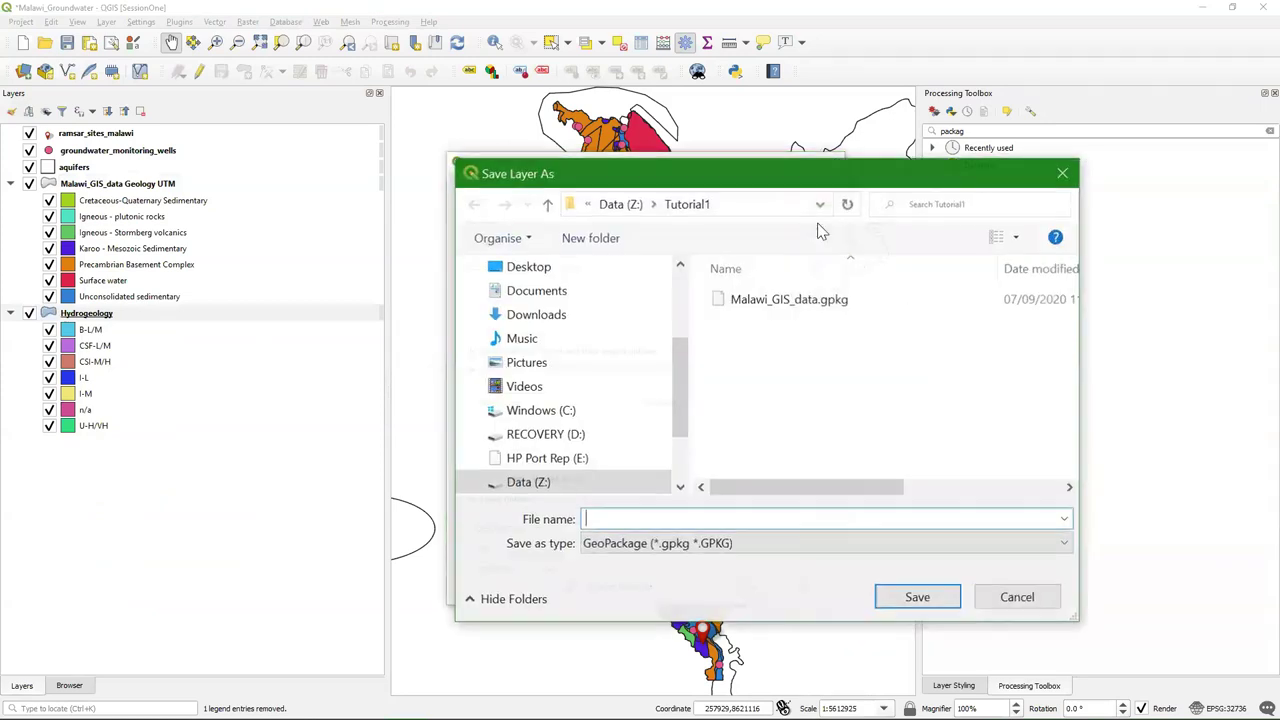
click(782, 300)
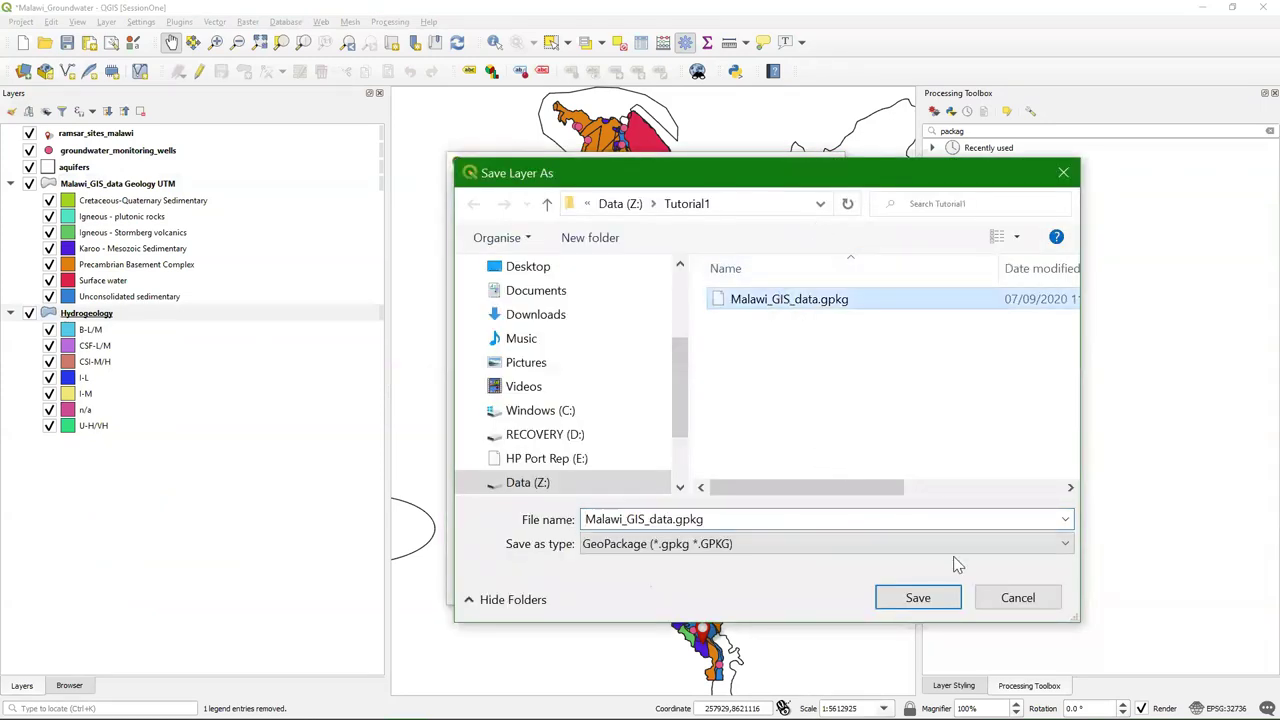
click(940, 600)
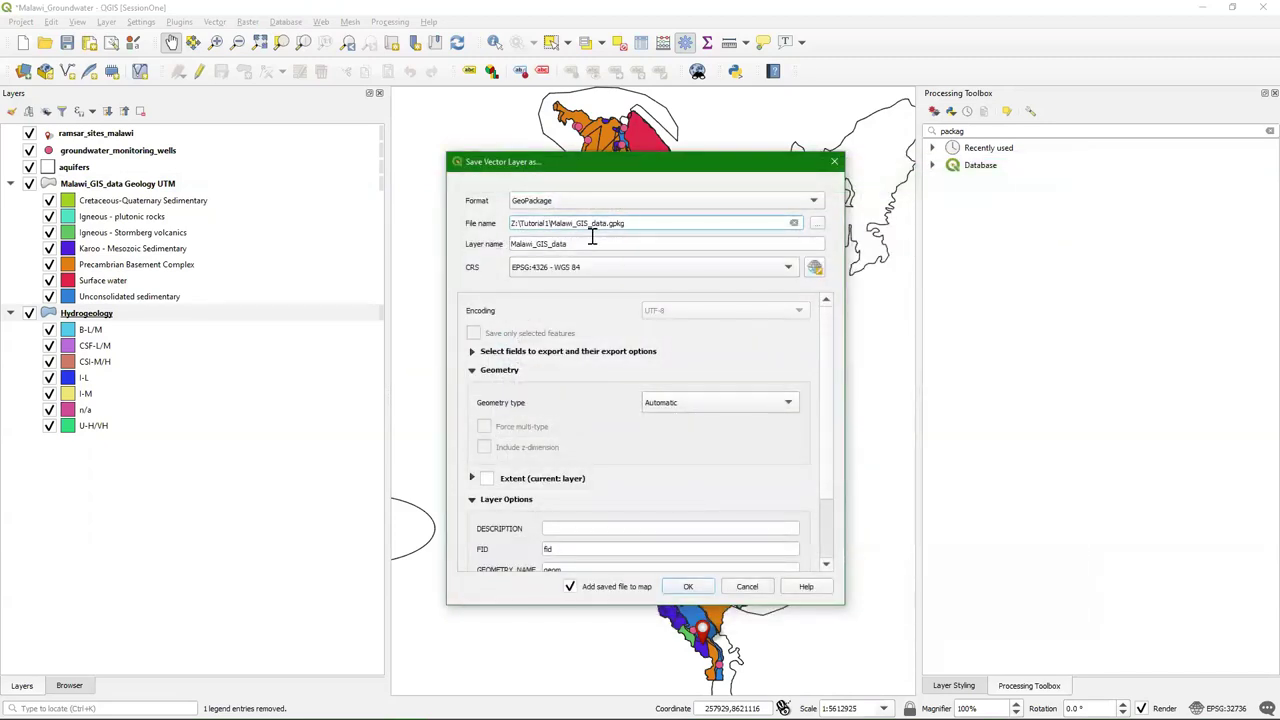
Name the exported layer "Hydrogeology UTM", assign the project CRS EPSG:32736 - WGS 84 / UTM zone 36S, and save it
drag(592, 243, 486, 242)
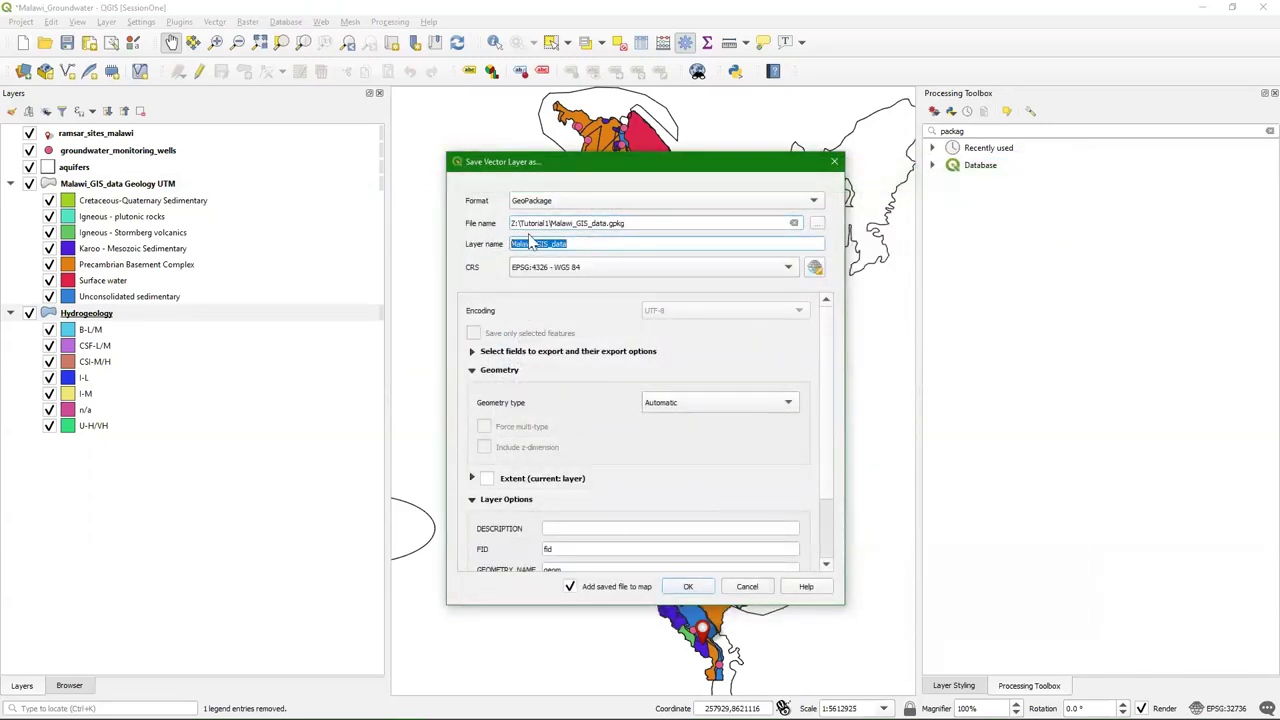
text(Hydrogeology UTM)
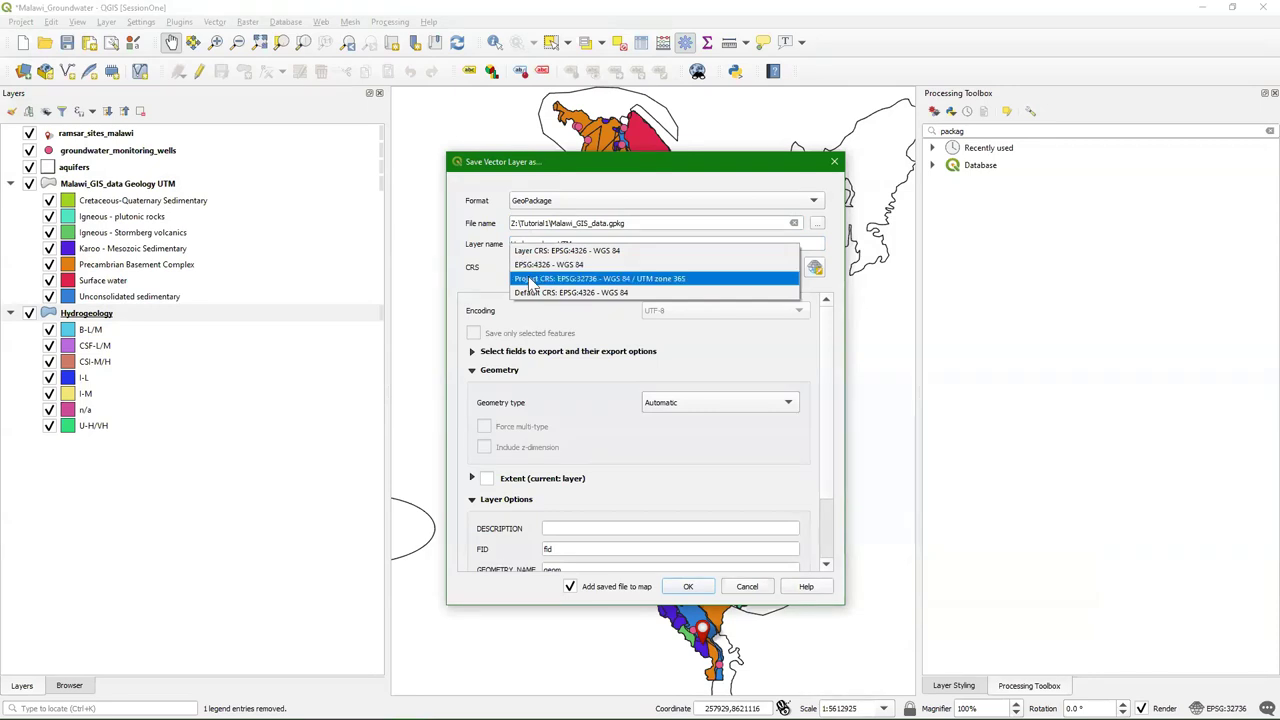
click(530, 279)
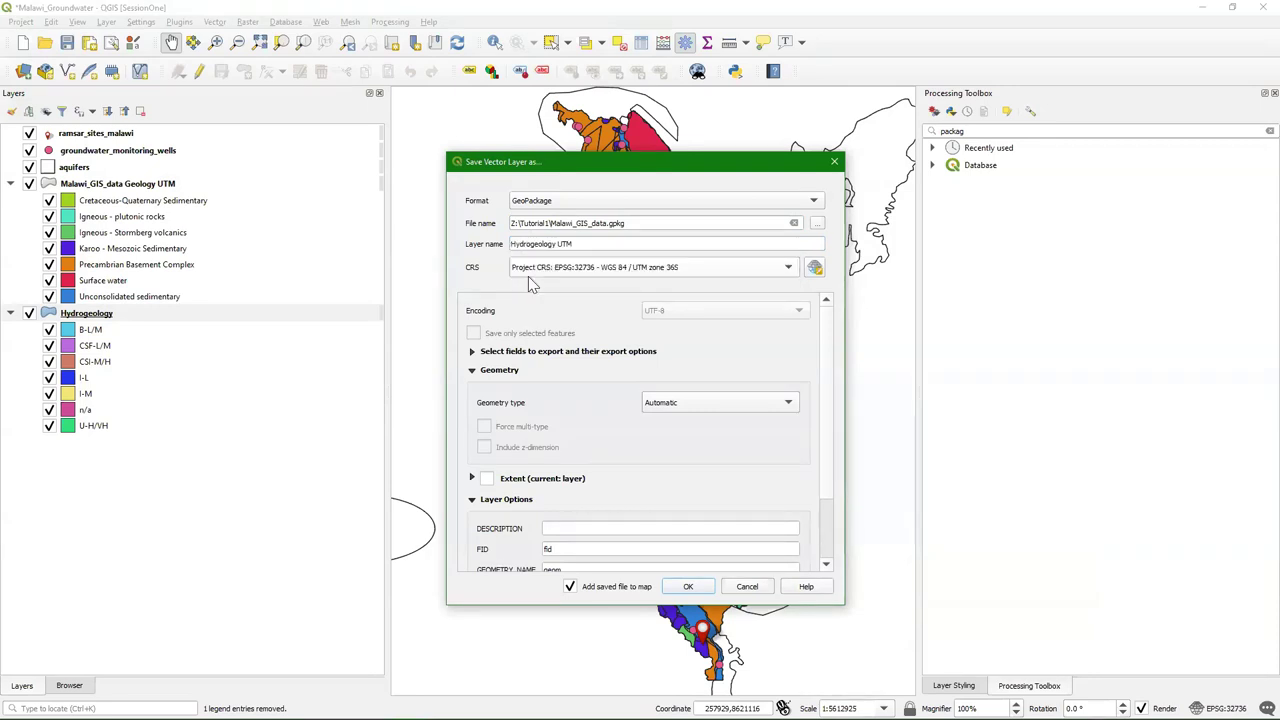
click(688, 586)
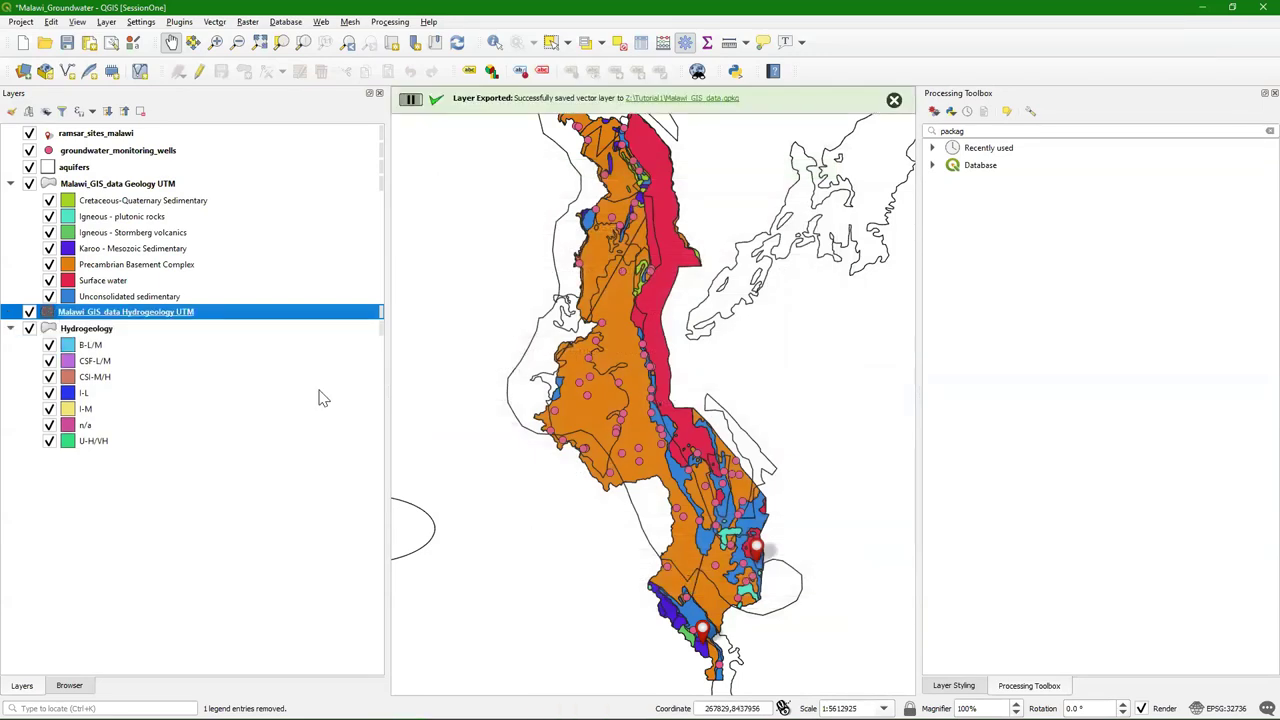
Copy all style categories from the Hydrogeology layer onto the Malawi_GIS_data Hydrogeology UTM layer
click(90, 333)
right_click(91, 336)
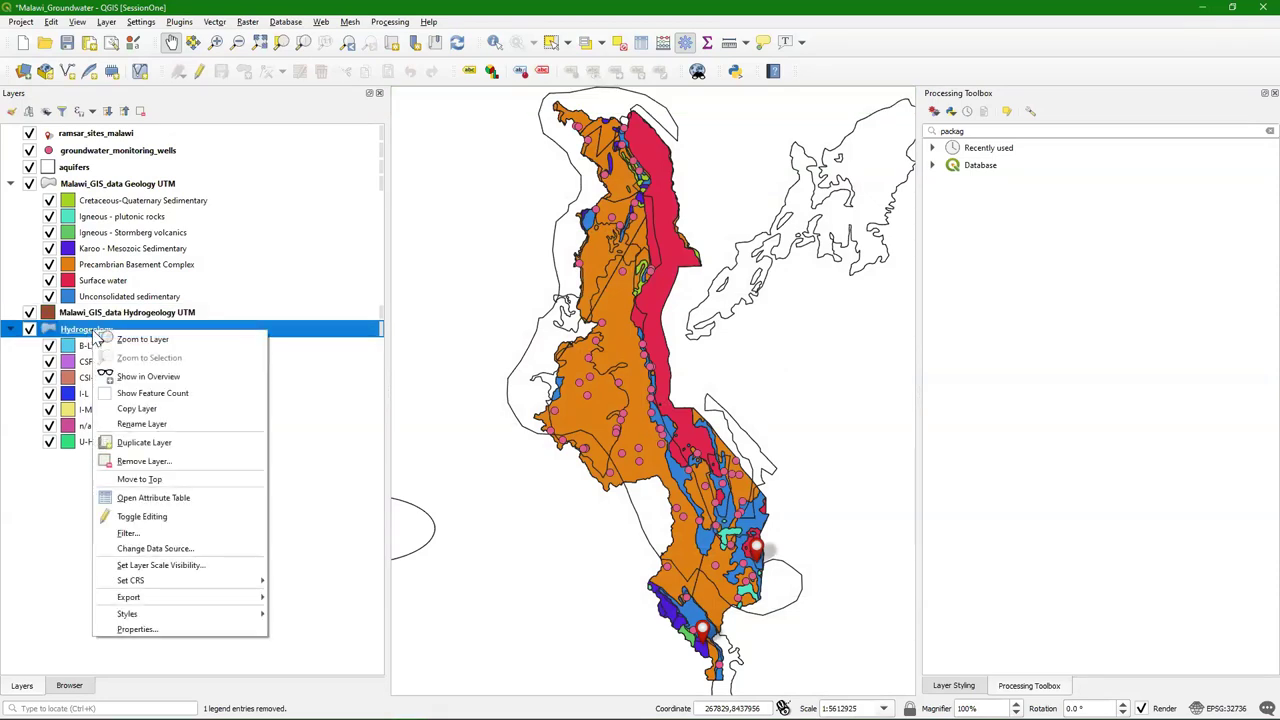
mouse_move(215, 613)
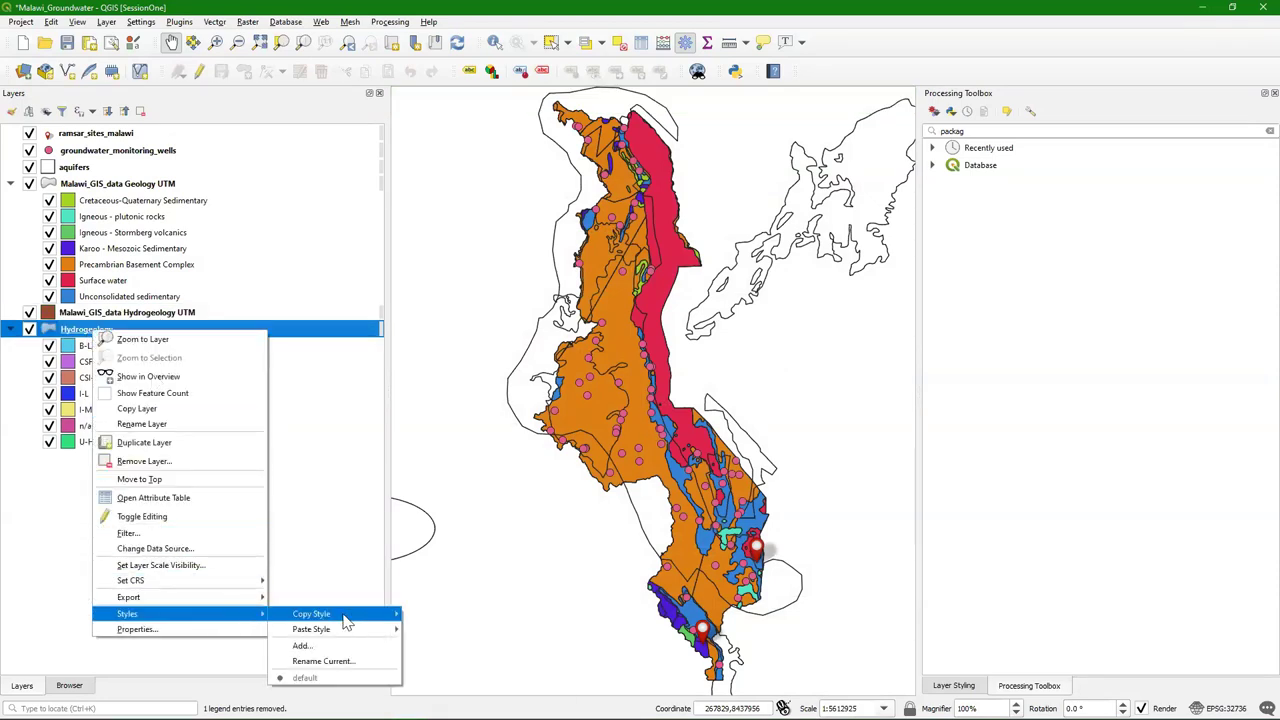
mouse_move(345, 620)
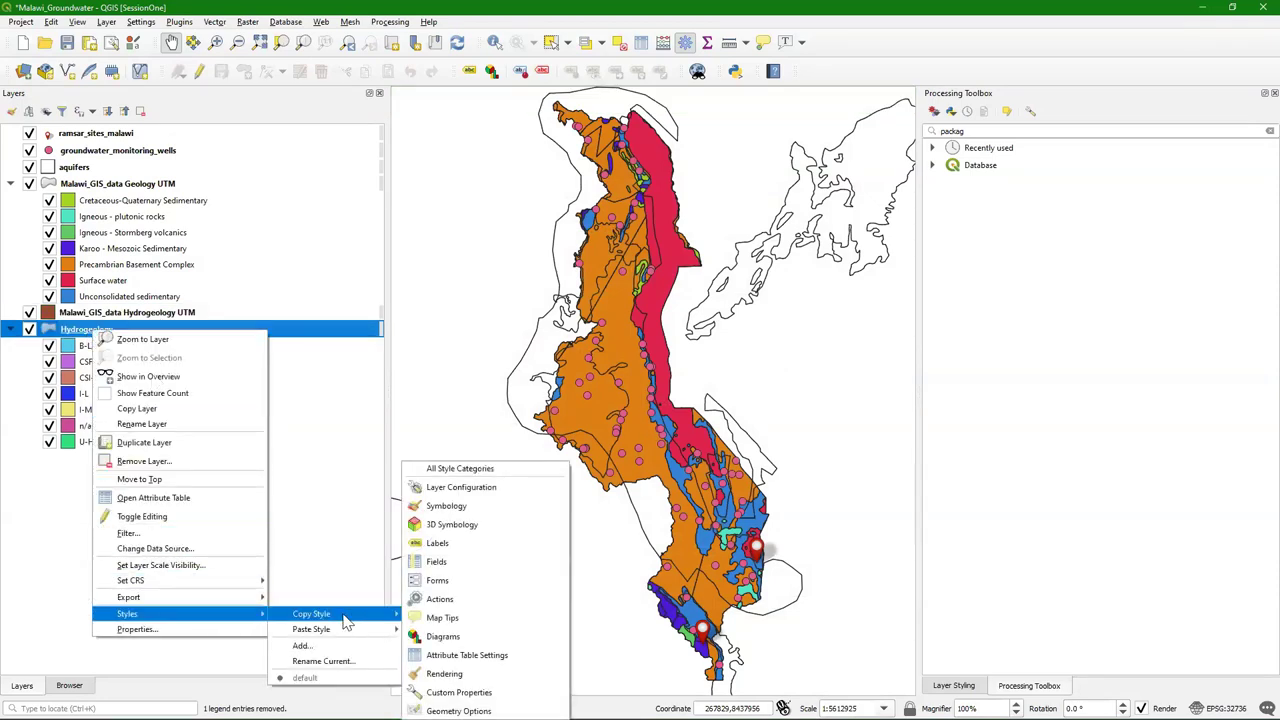
click(476, 470)
right_click(90, 316)
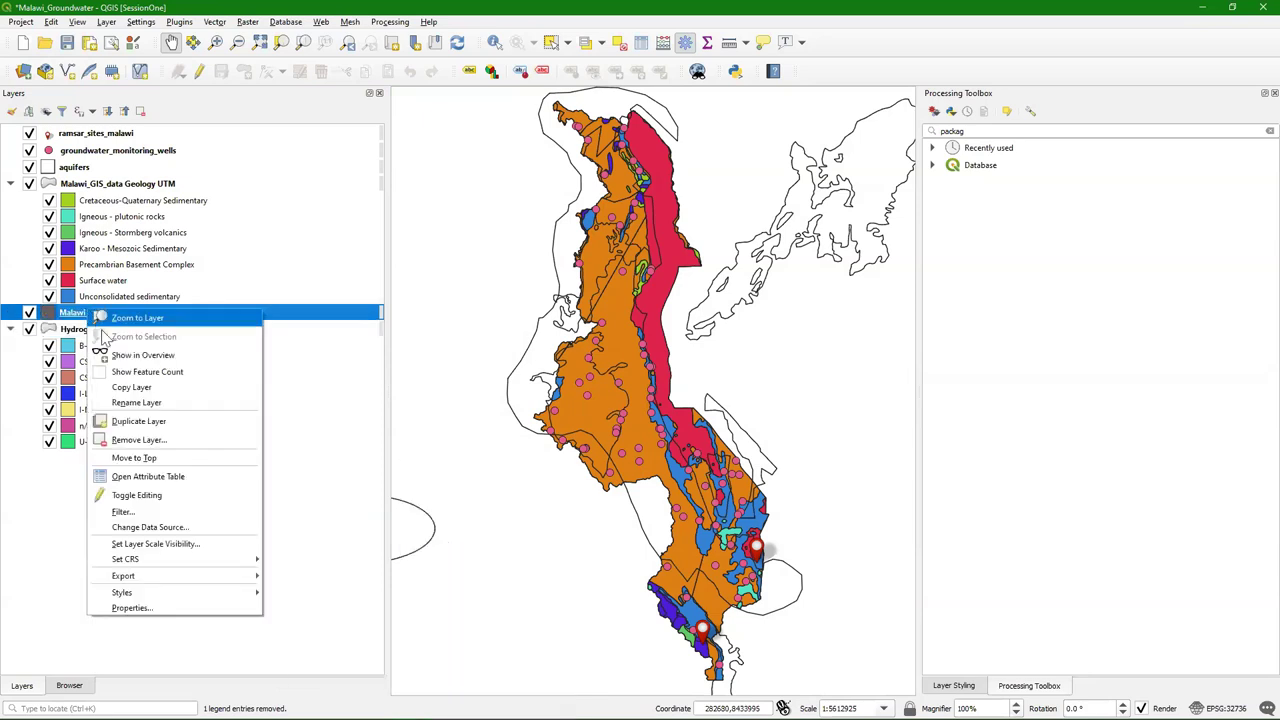
mouse_move(205, 594)
mouse_move(330, 461)
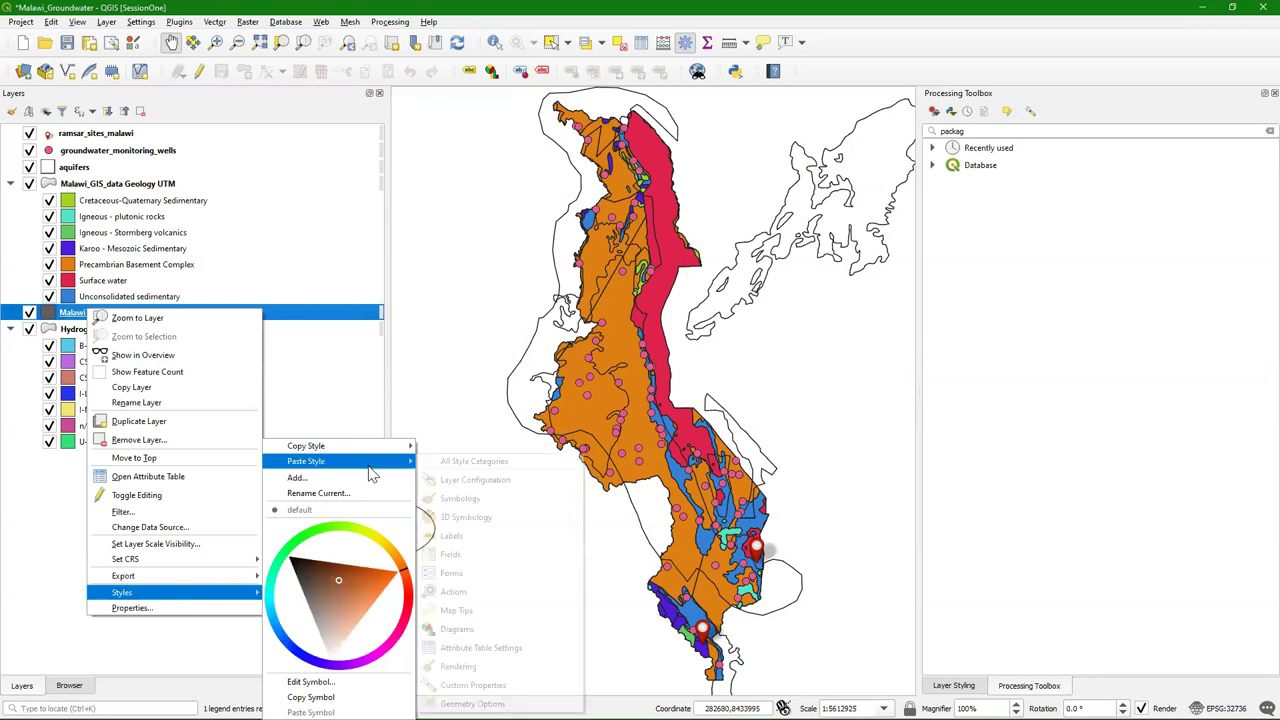
click(452, 460)
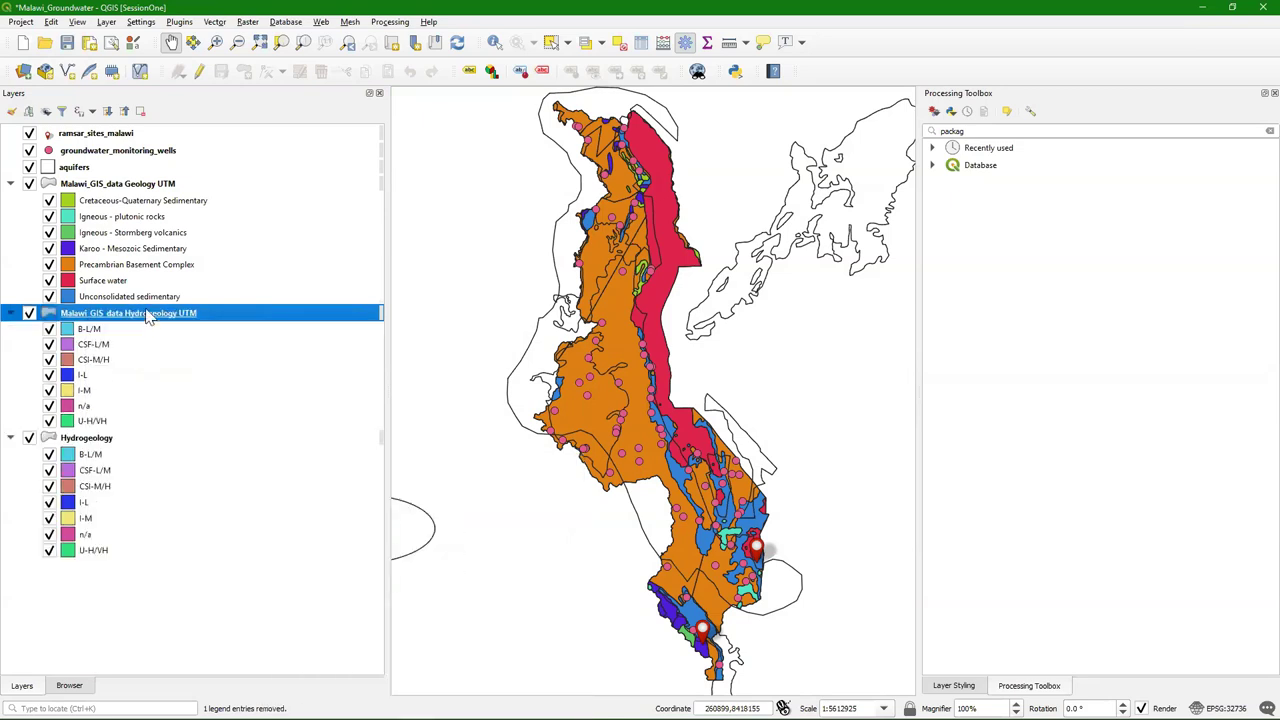
Remove the original Hydrogeology layer from the project and save the project
right_click(91, 444)
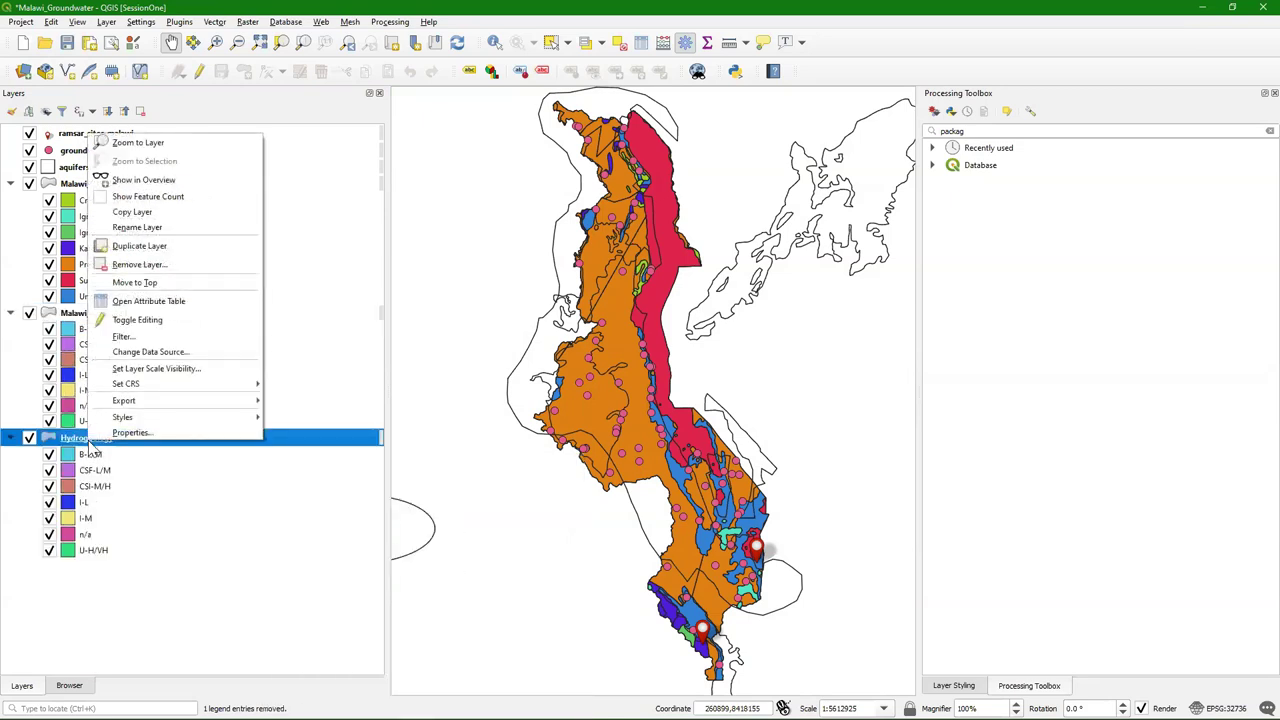
click(148, 272)
click(631, 388)
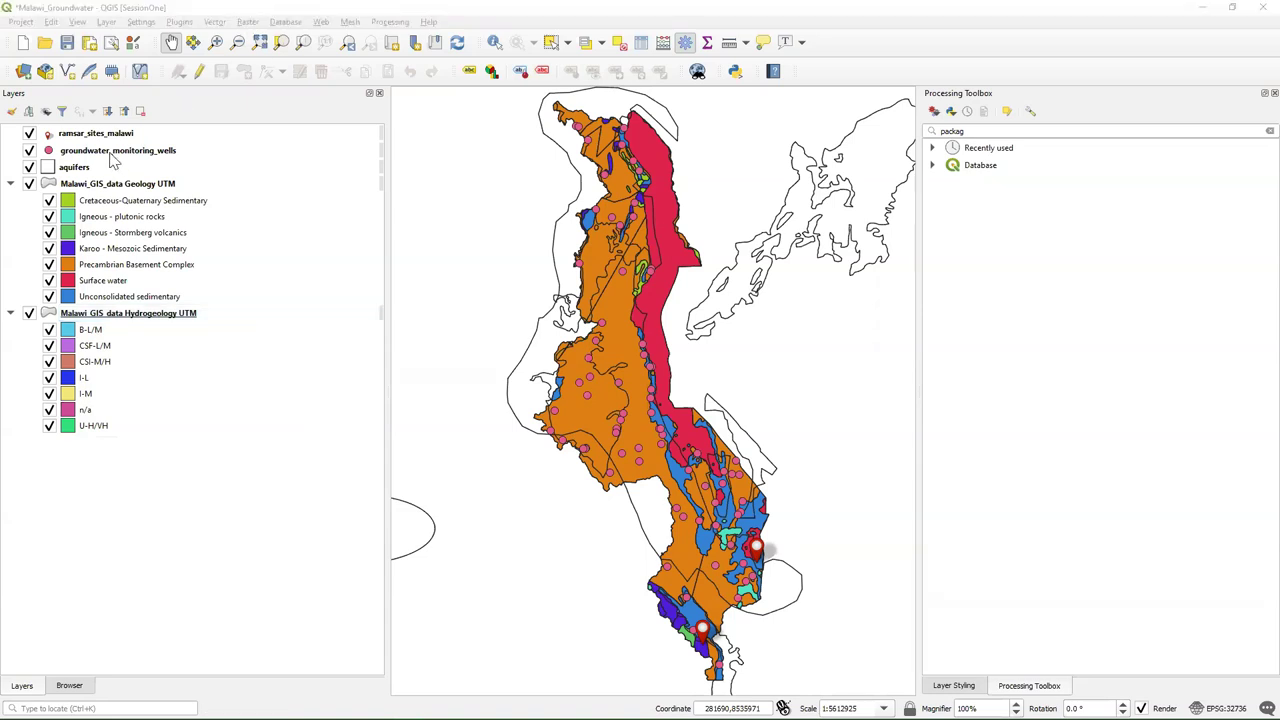
click(268, 112)
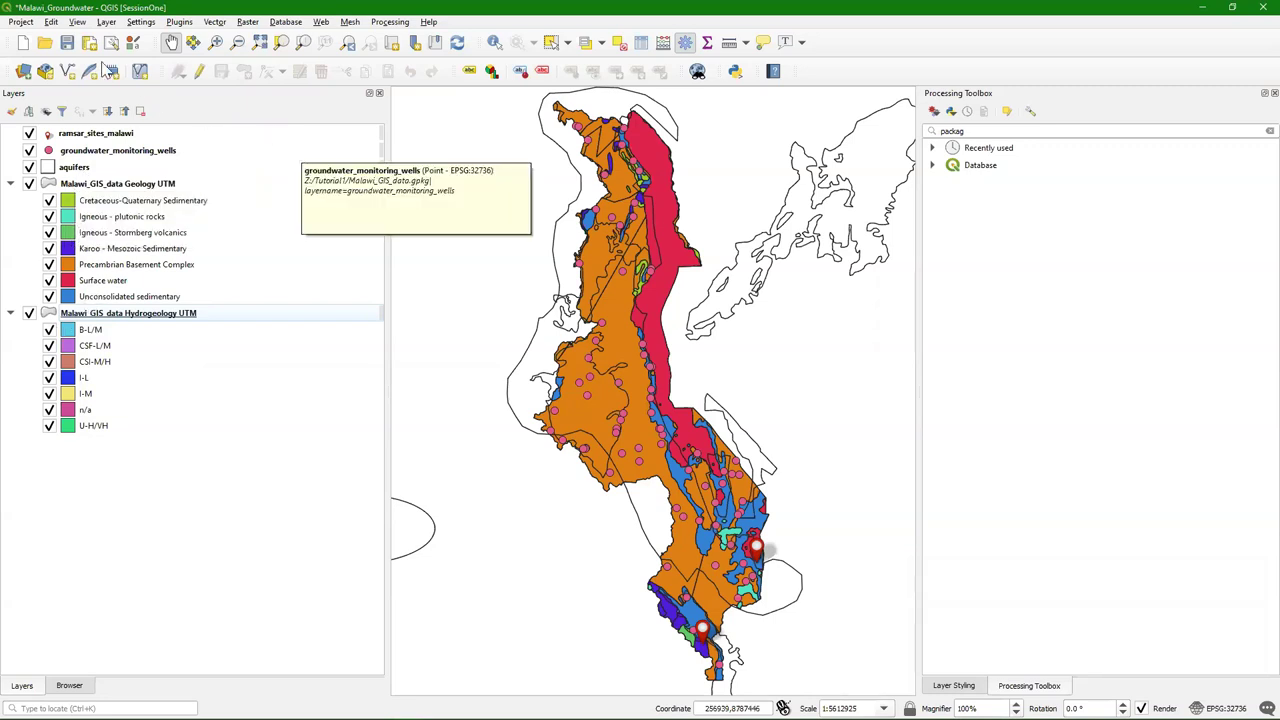
click(66, 43)
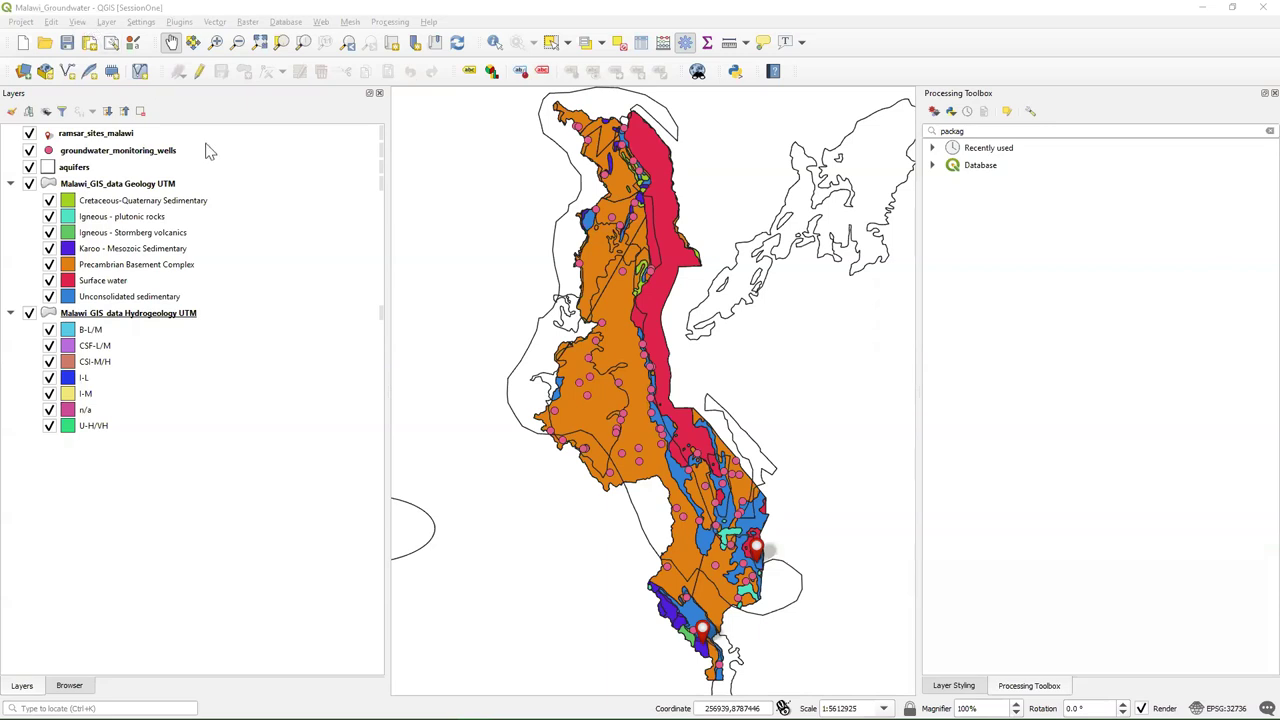
Open the aquifers layer's attribute table and start a Select by Expression on it
click(78, 167)
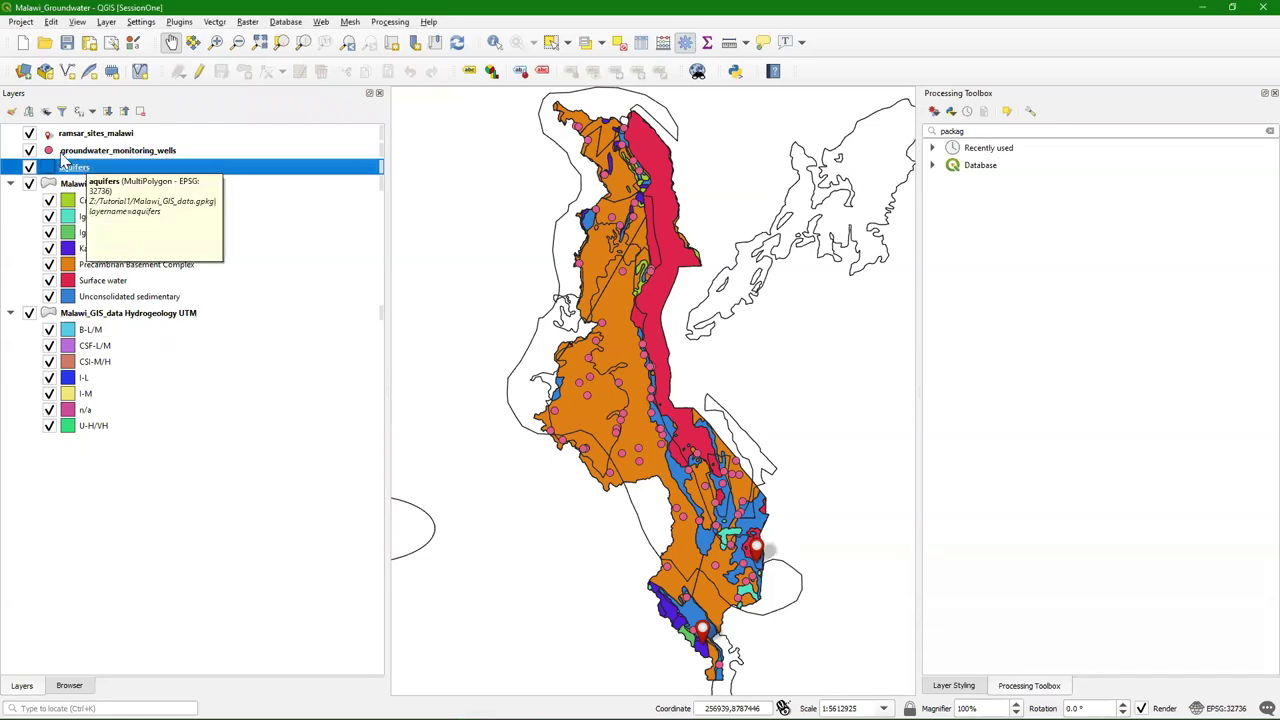
right_click(80, 170)
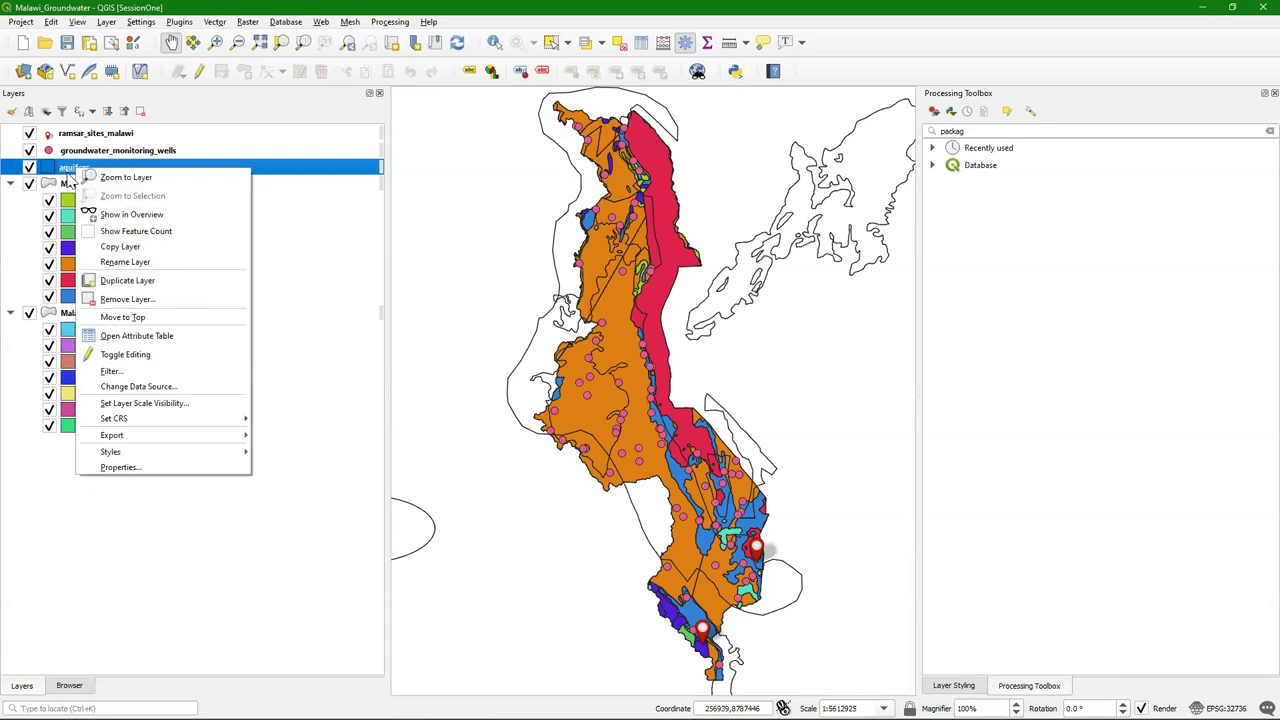
click(163, 335)
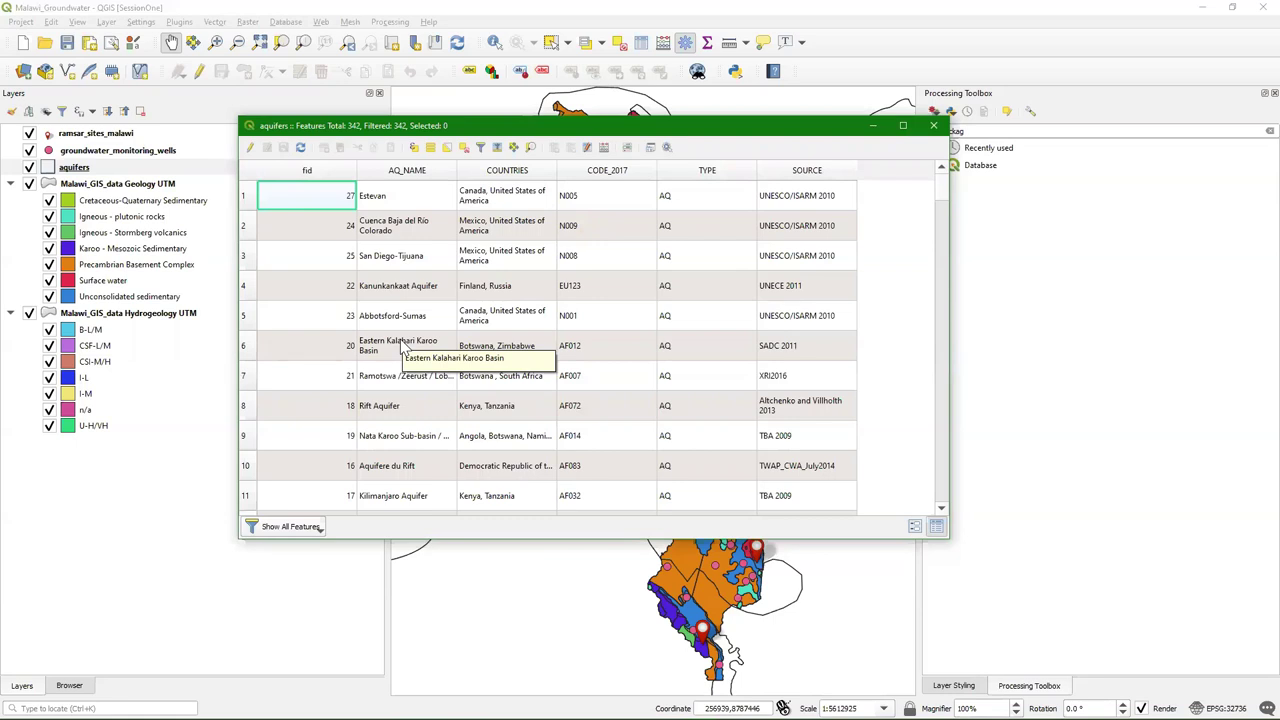
click(413, 149)
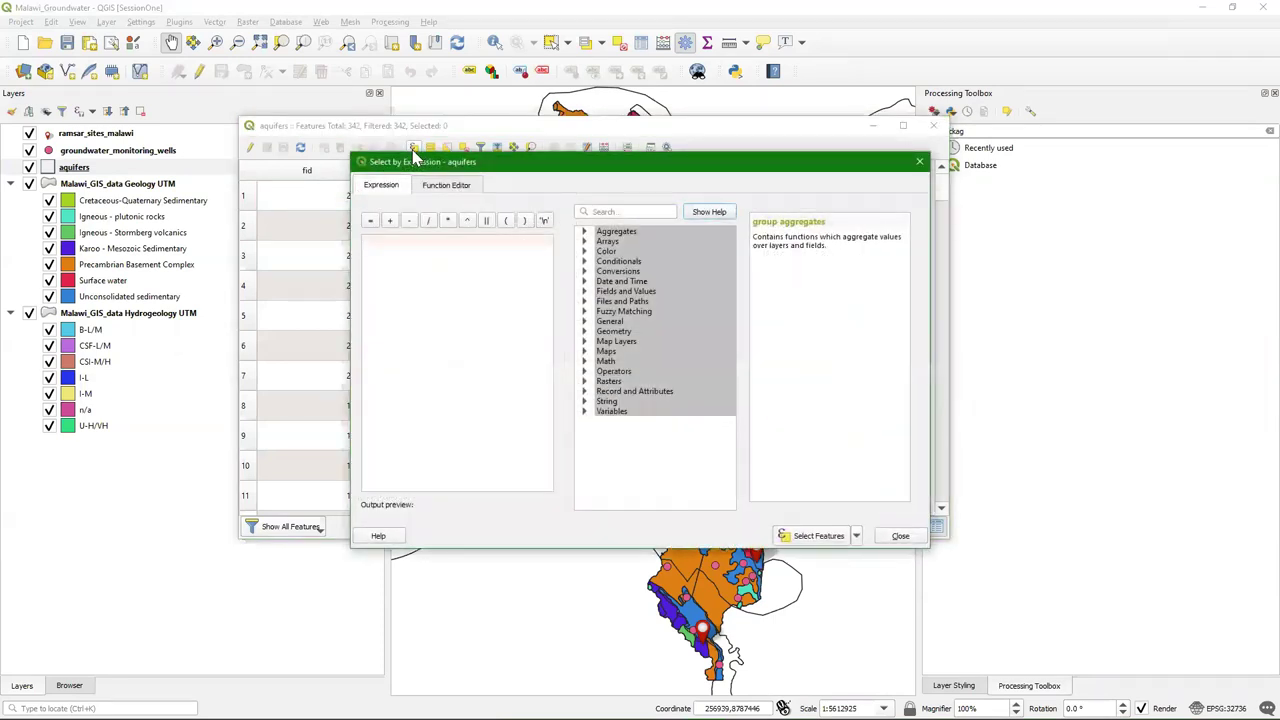
List all unique values of the AQ_NAME field and find Shire Valley Alluvial Aquifer among them
click(586, 292)
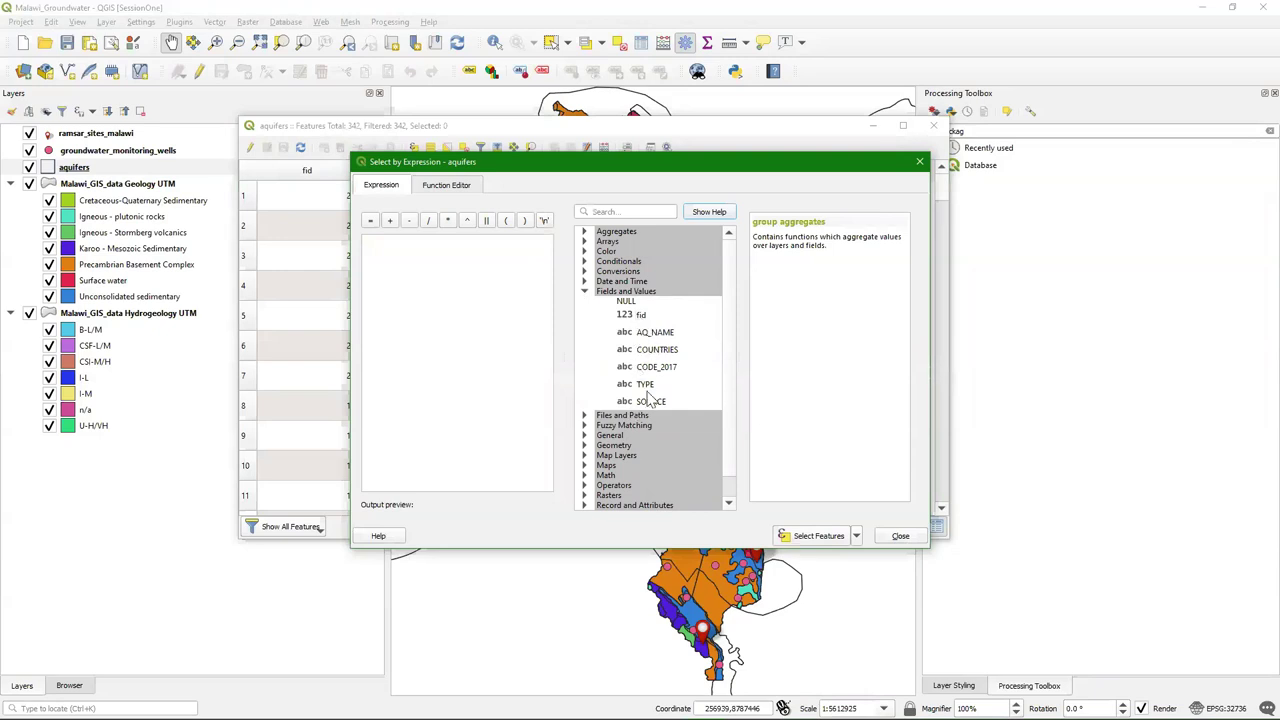
click(638, 338)
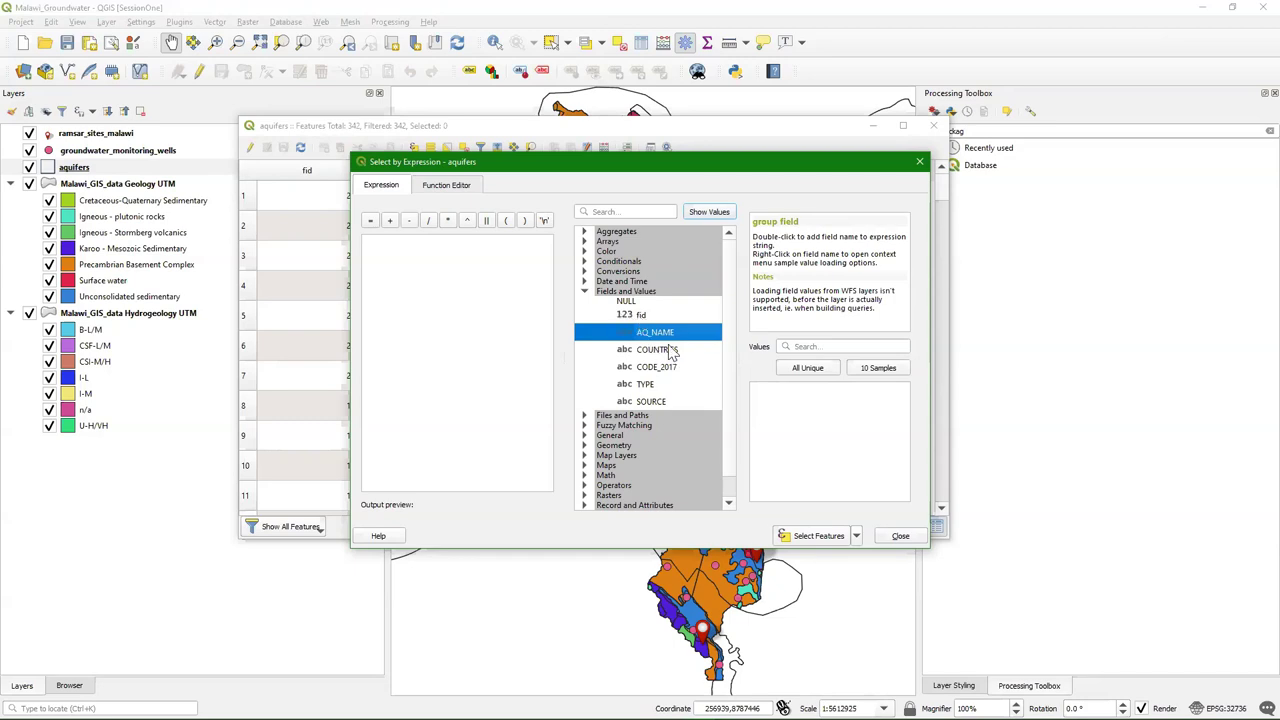
click(810, 369)
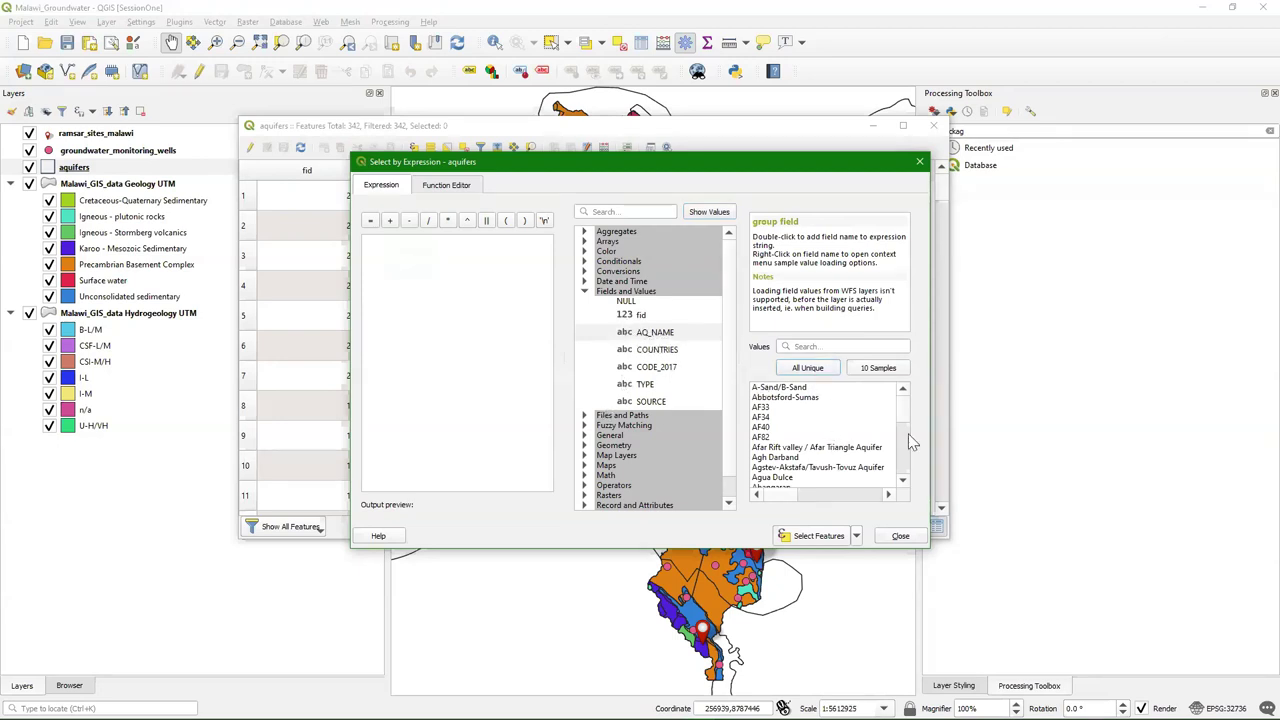
scroll(906, 421, down, 10)
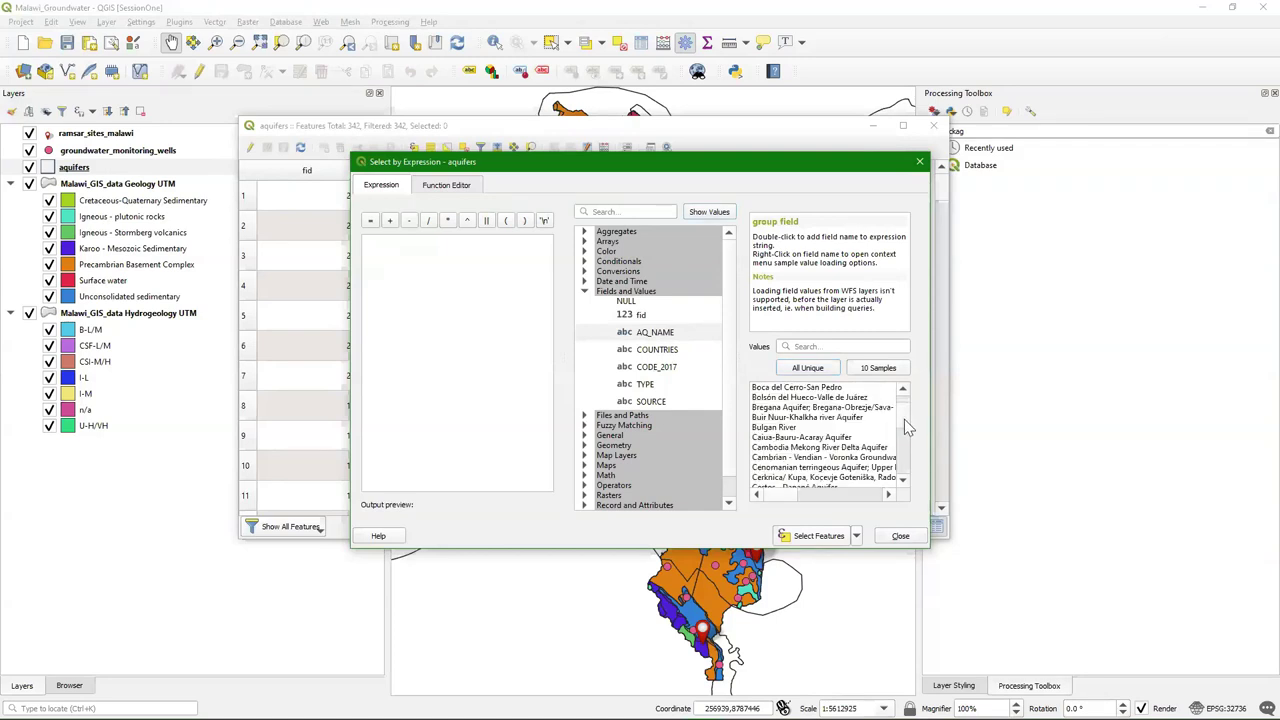
scroll(904, 420, down, 20)
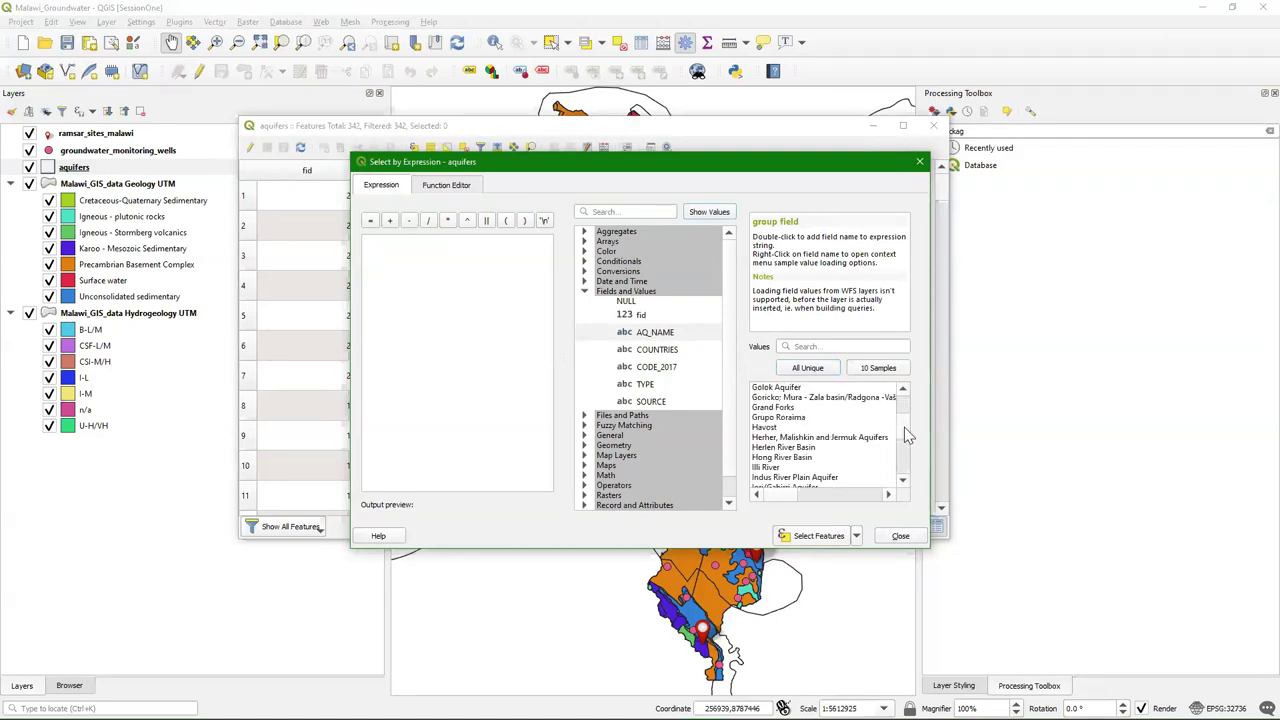
scroll(905, 450, down, 12)
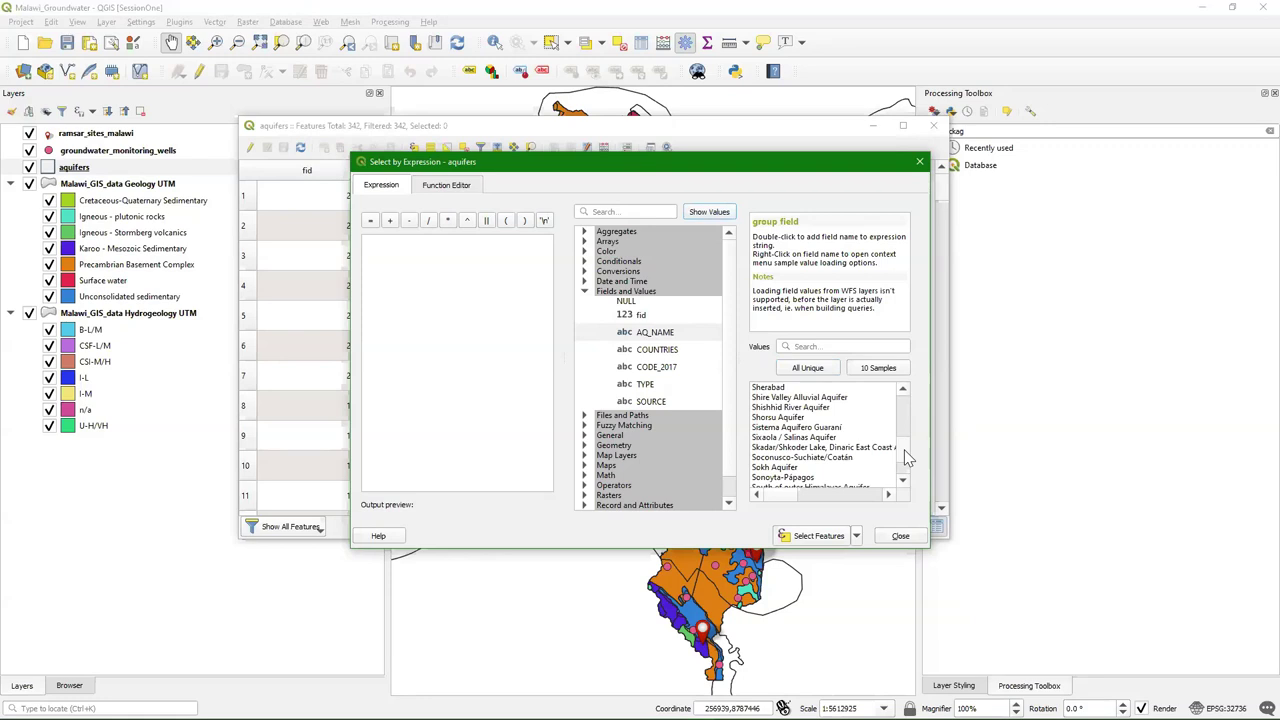
click(798, 398)
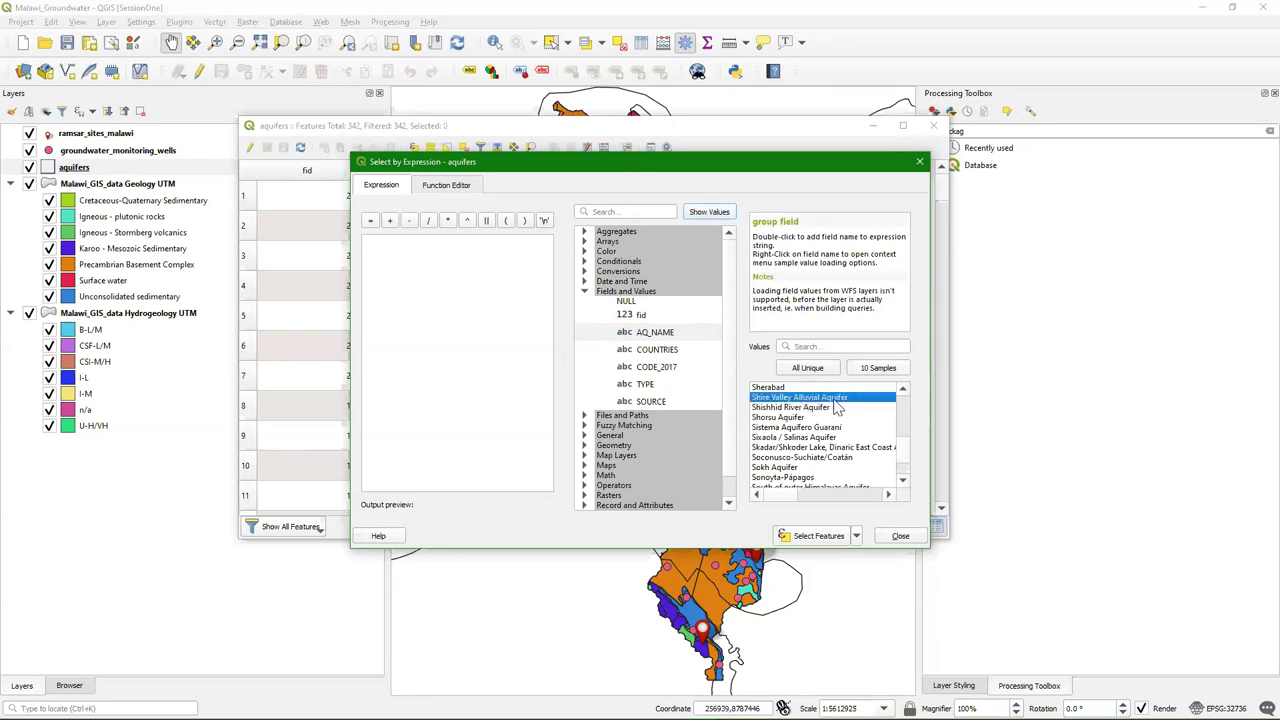
Build the selection expression "AQ_NAME" = 'Shire Valley Alluvial Aquifer'
click(652, 334)
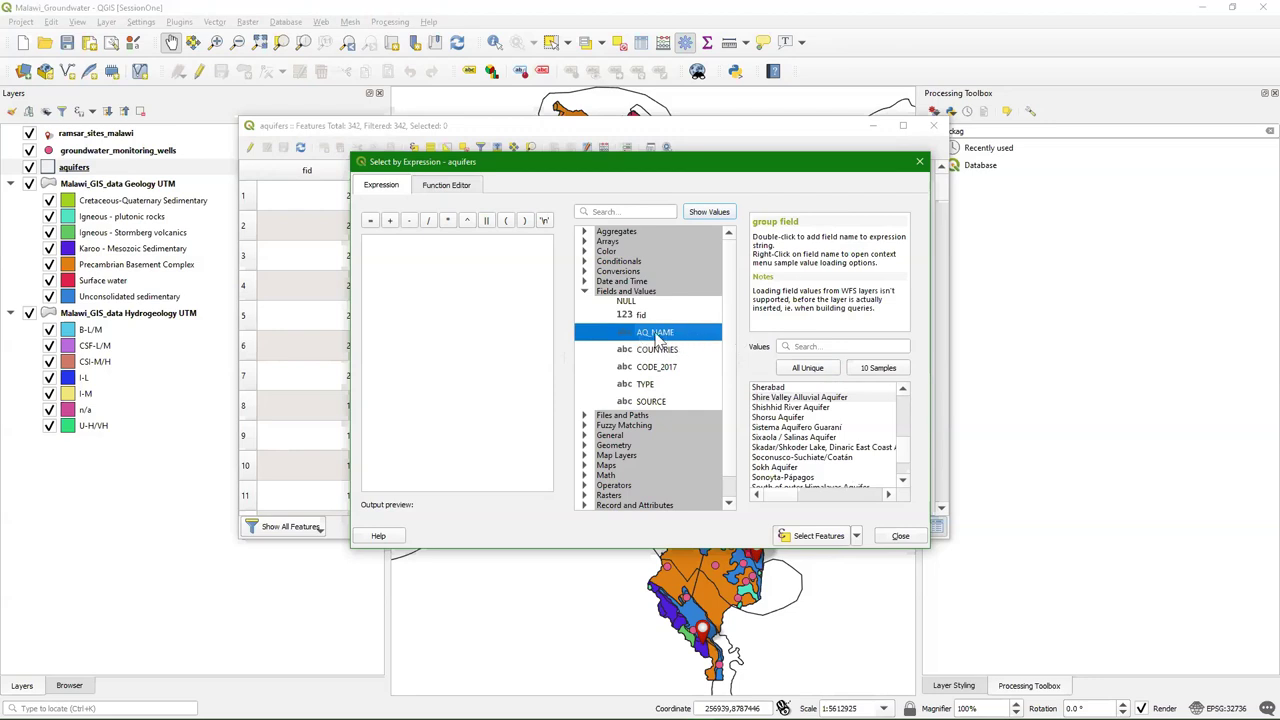
double_click(657, 336)
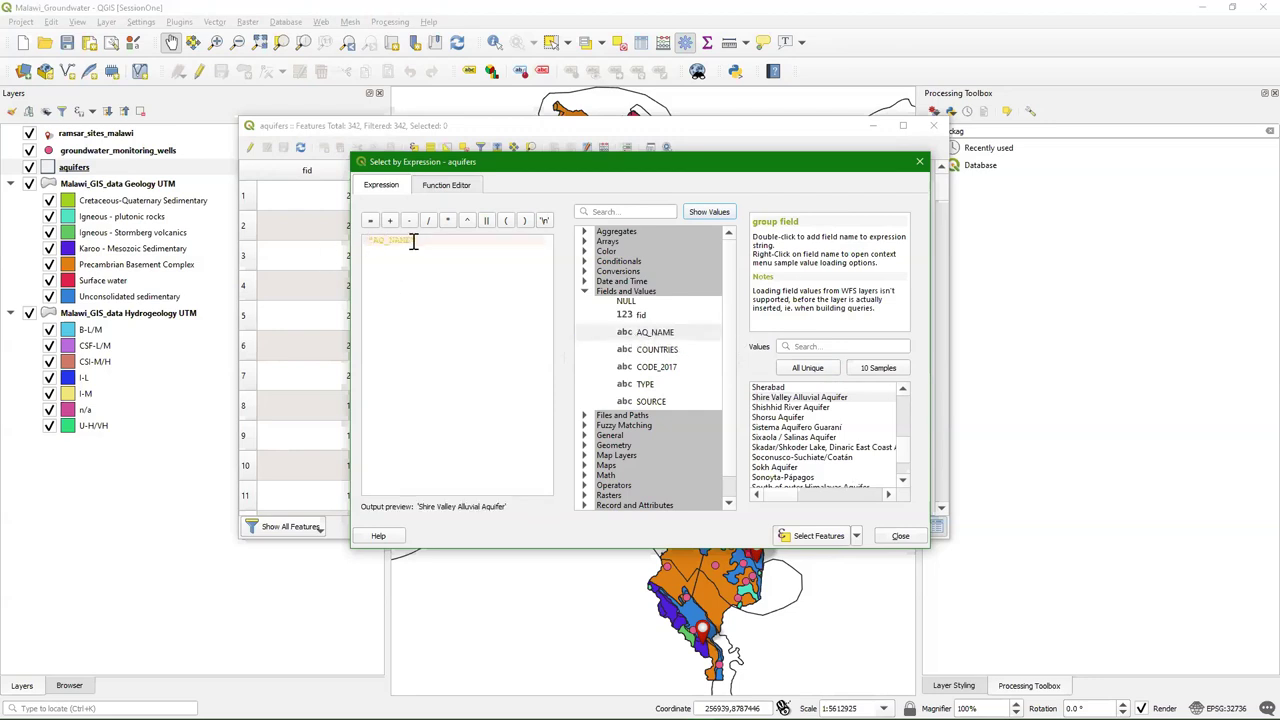
text(=)
double_click(765, 399)
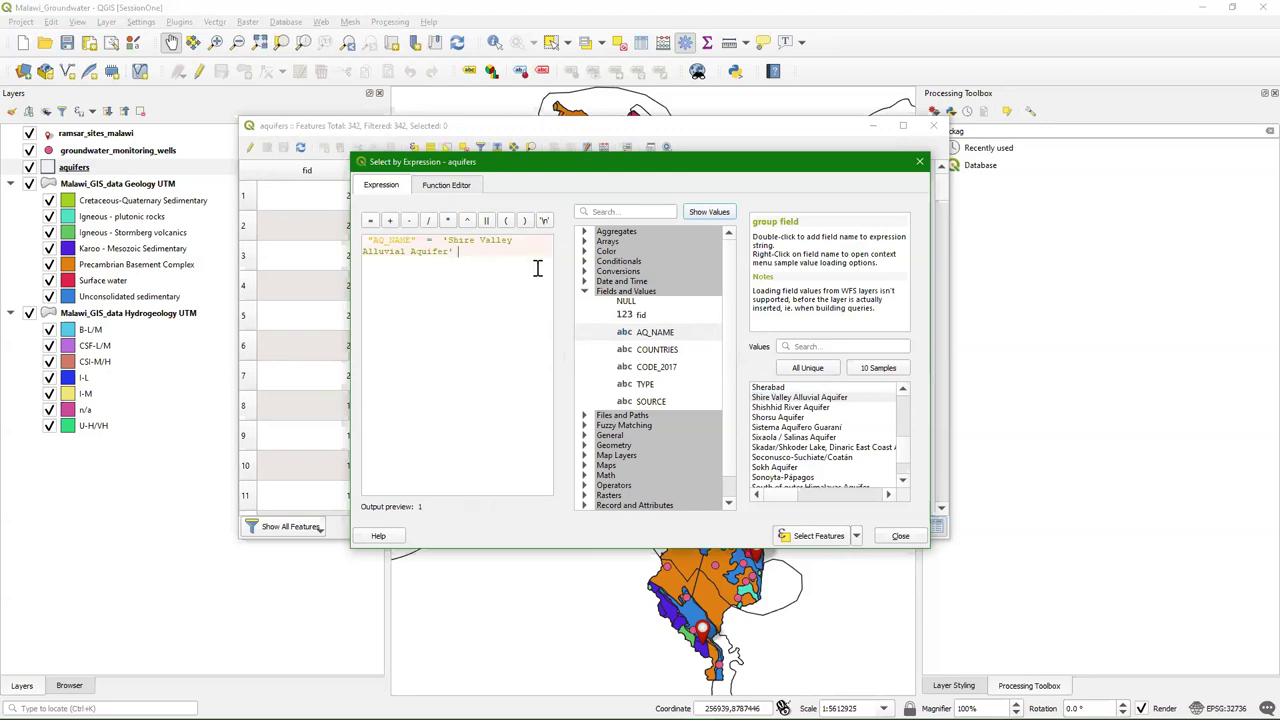
Enlarge the Select by Expression dialog, run the Shire Valley Alluvial Aquifer selection on the aquifers layer, and close the dialog
scroll(449, 277, up, 2)
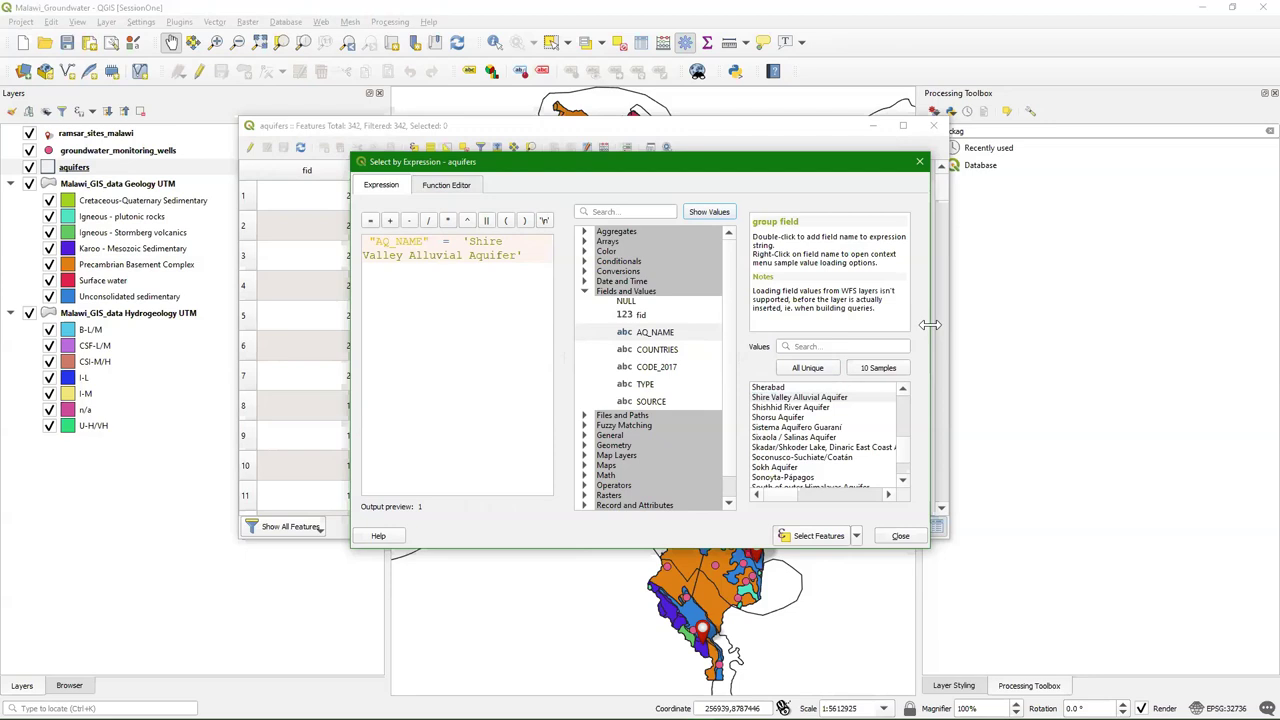
drag(929, 325, 1278, 325)
drag(667, 165, 484, 134)
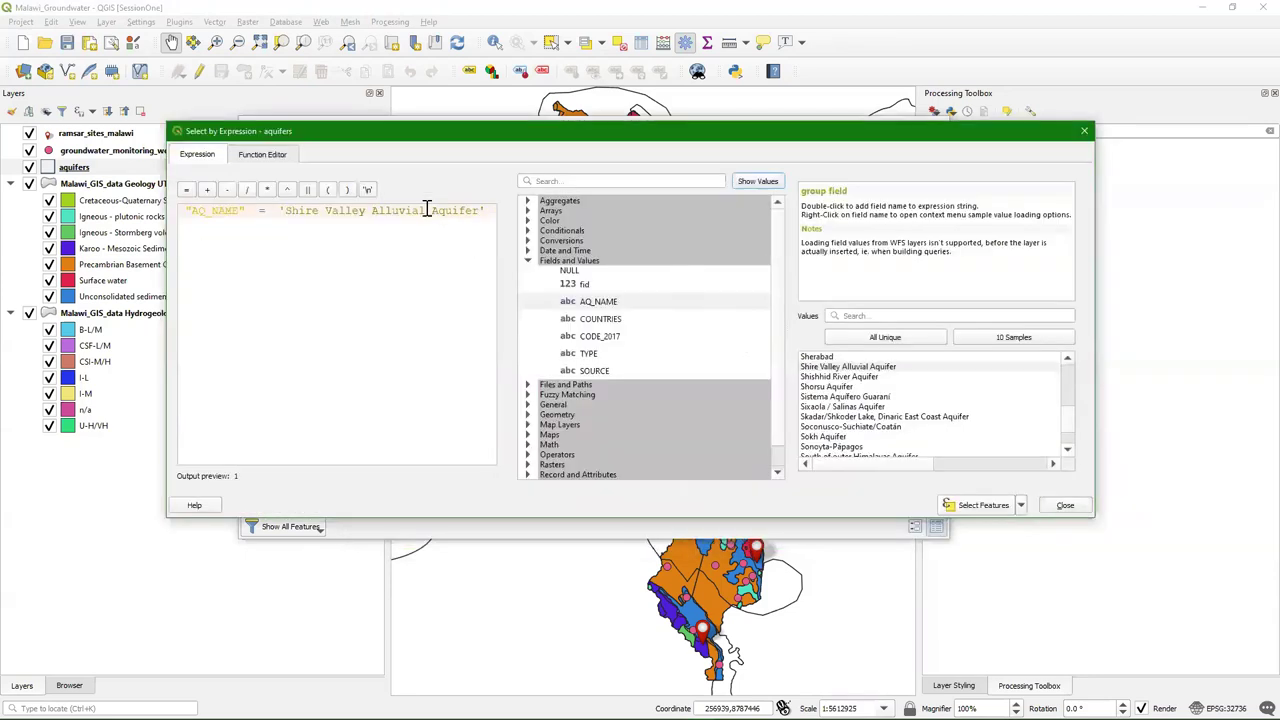
click(975, 507)
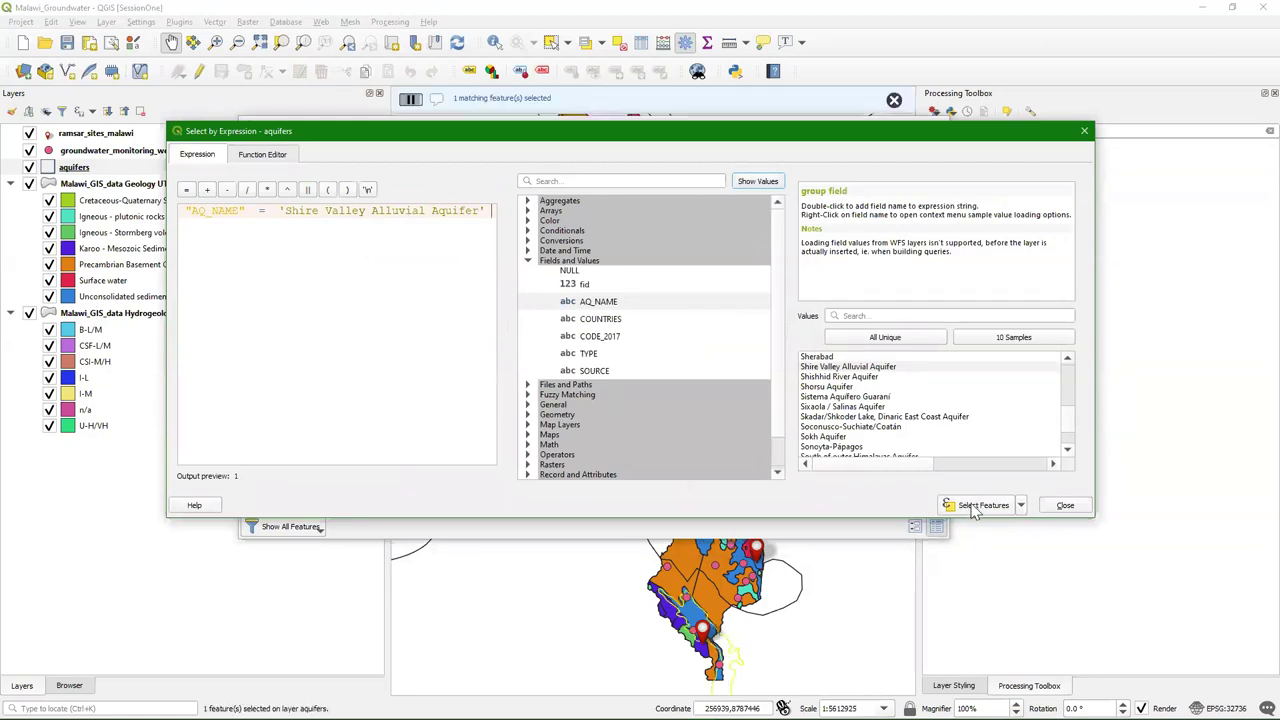
click(1078, 506)
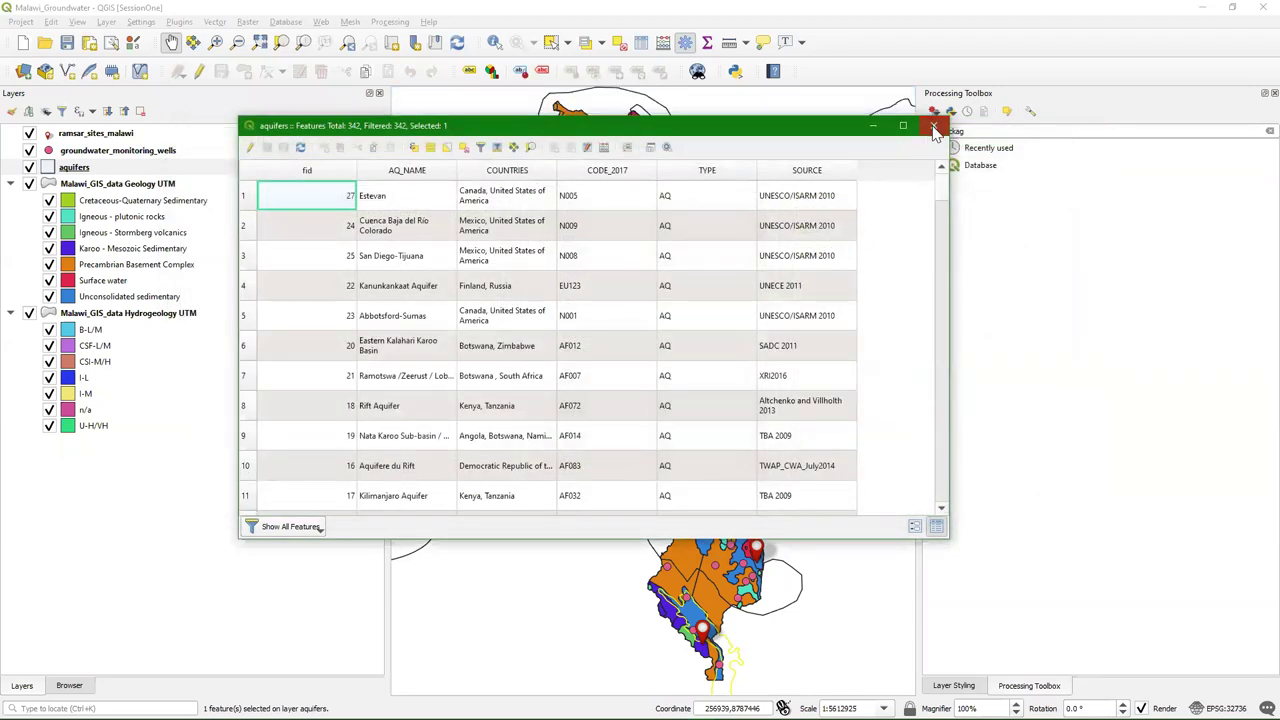
Check the selected record by limiting the aquifers attribute table to selected features, restore all features, and close the table
click(316, 530)
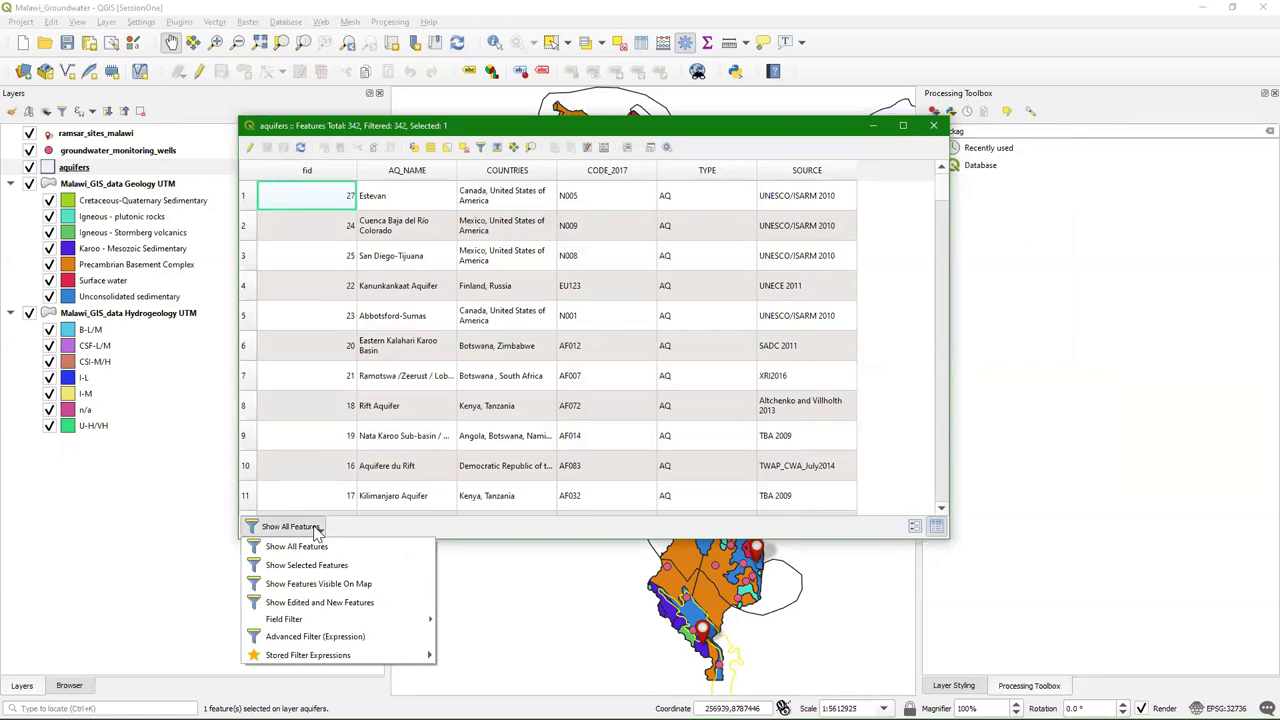
click(287, 570)
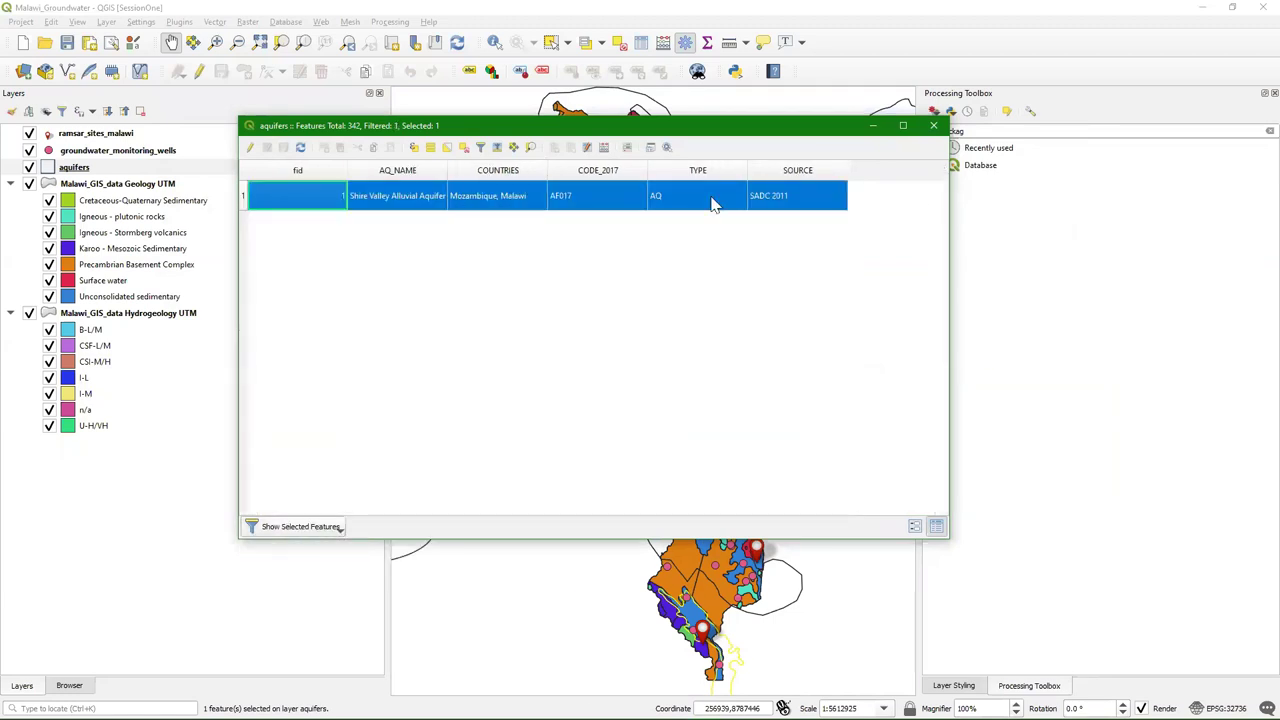
click(325, 530)
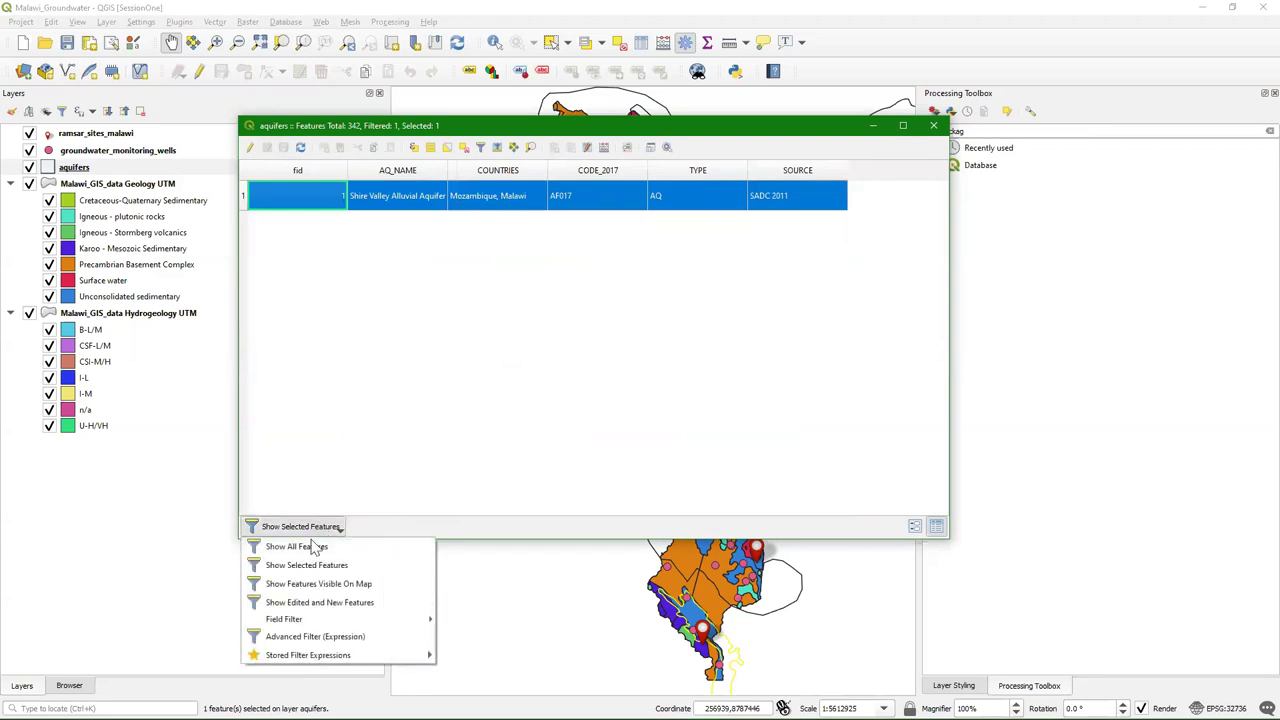
click(318, 545)
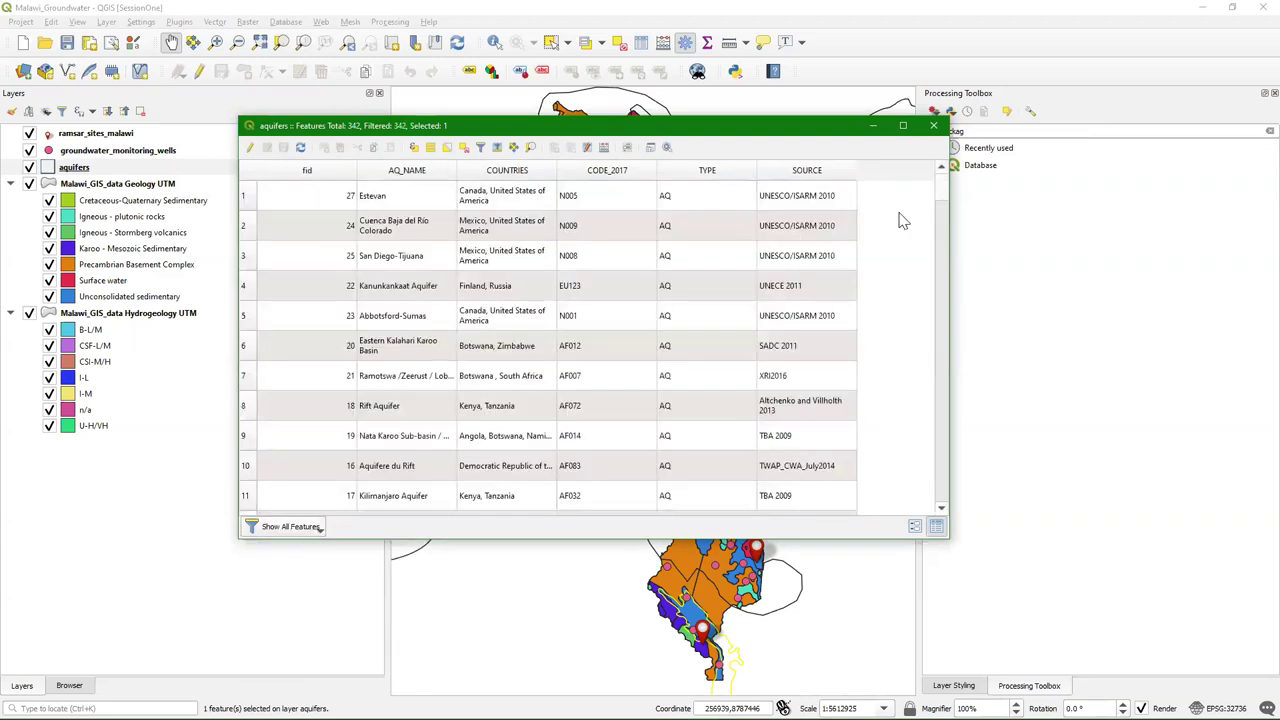
click(933, 126)
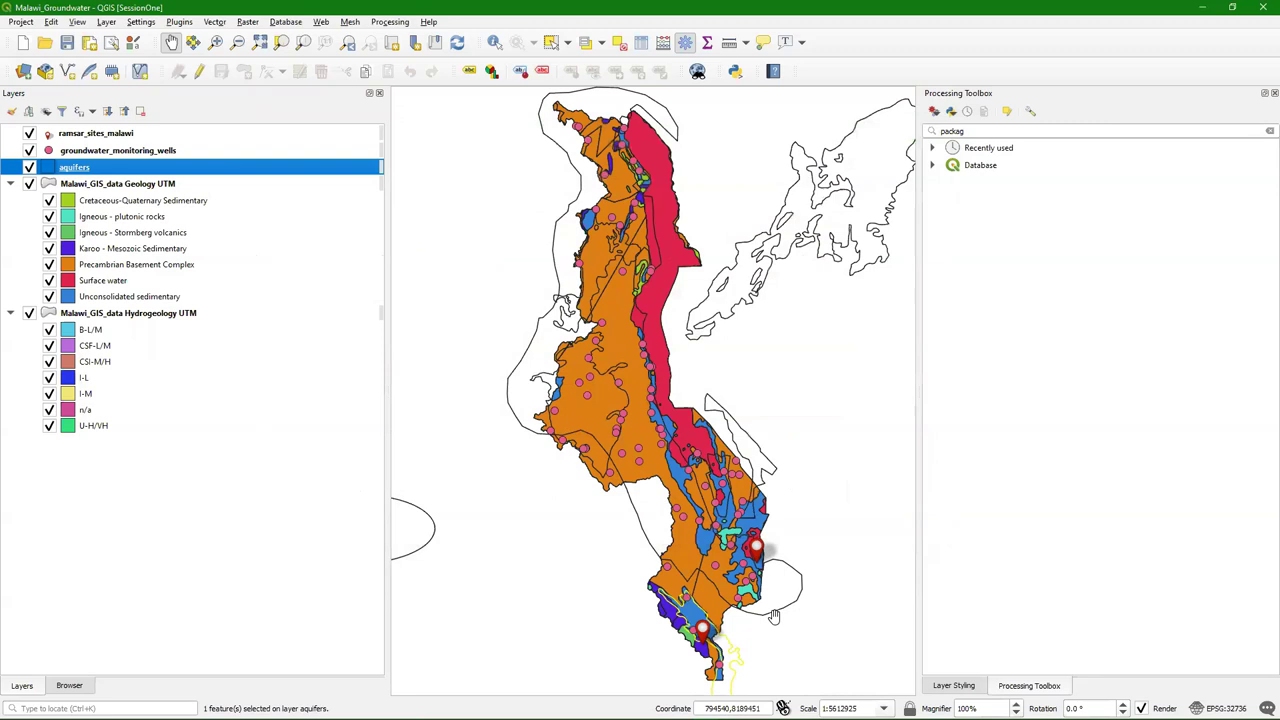
Set up an export of the aquifers layer's selected feature as GeoPackage into the existing file Malawi_GIS_data.gpkg in the Tutorial1 folder
scroll(775, 617, up, 2)
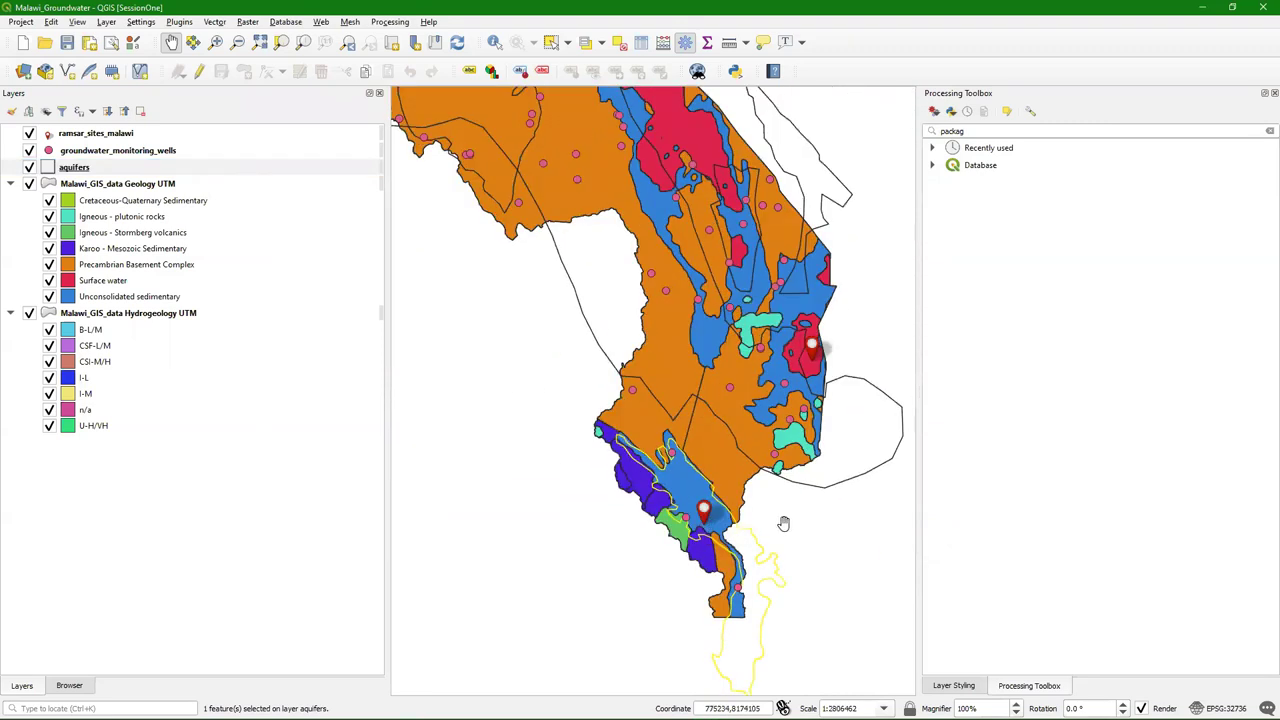
scroll(797, 591, up, 1)
drag(760, 466, 806, 374)
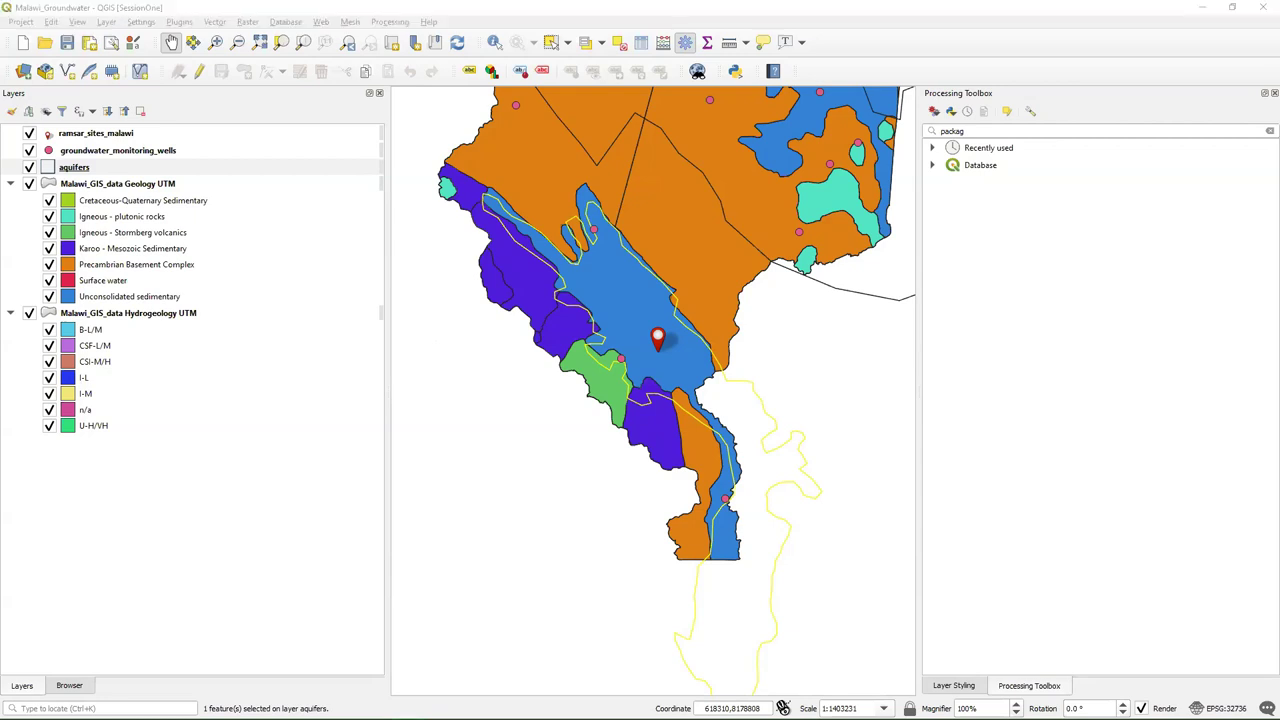
right_click(80, 170)
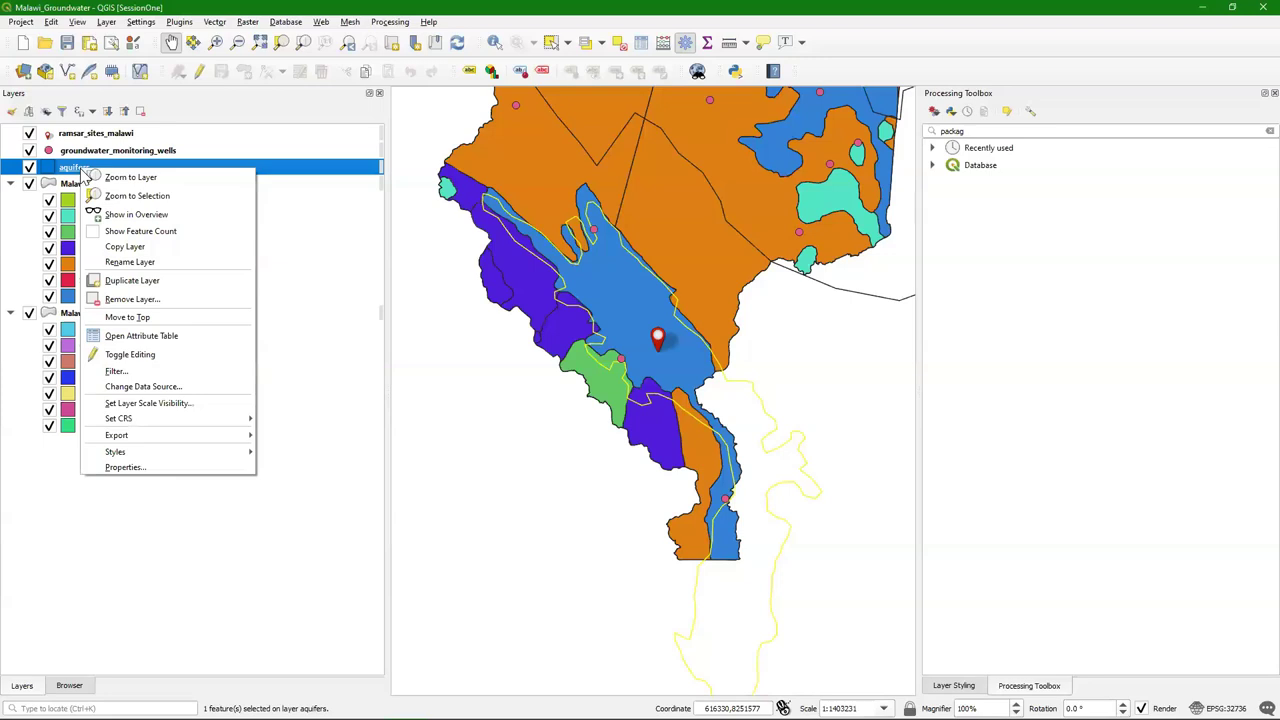
mouse_move(235, 445)
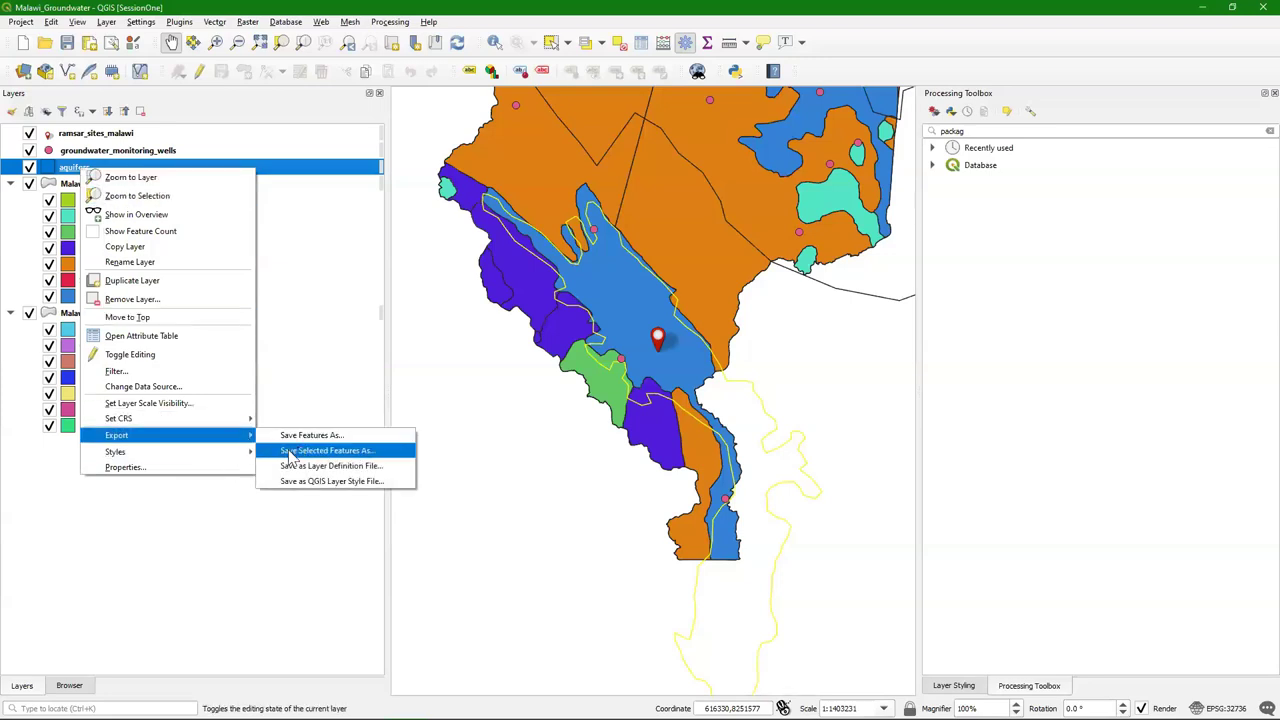
click(366, 455)
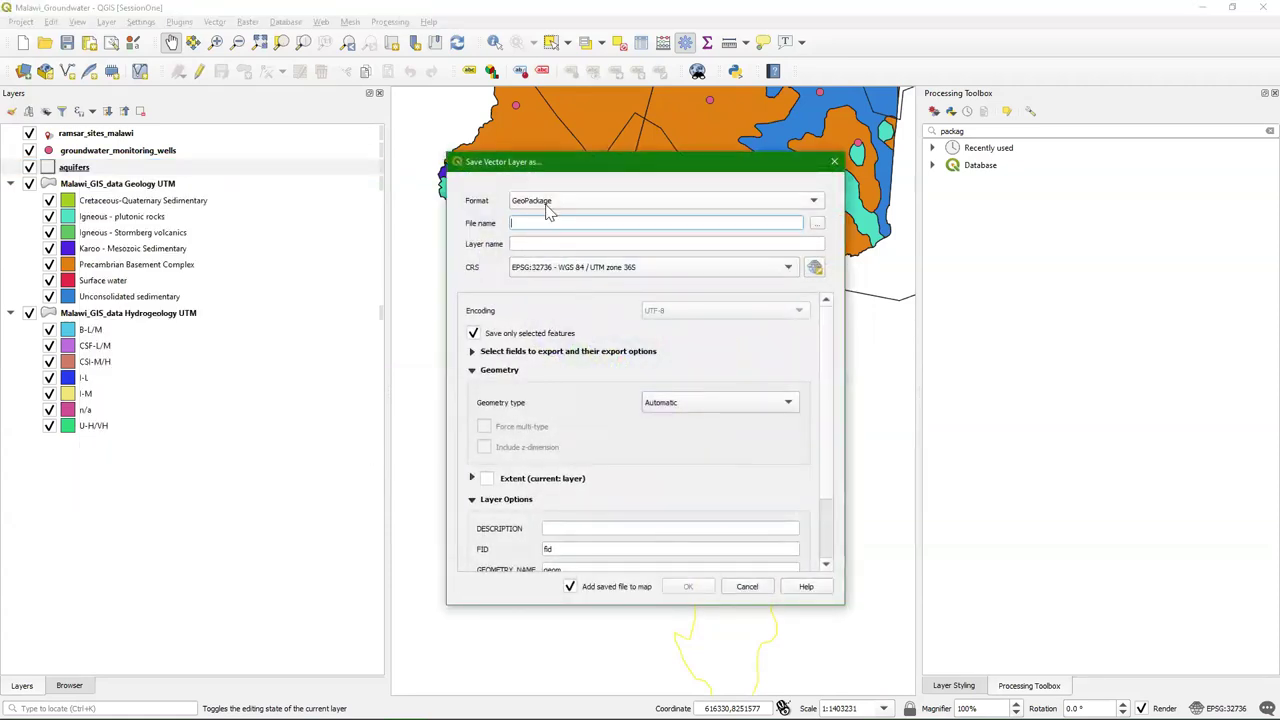
click(818, 226)
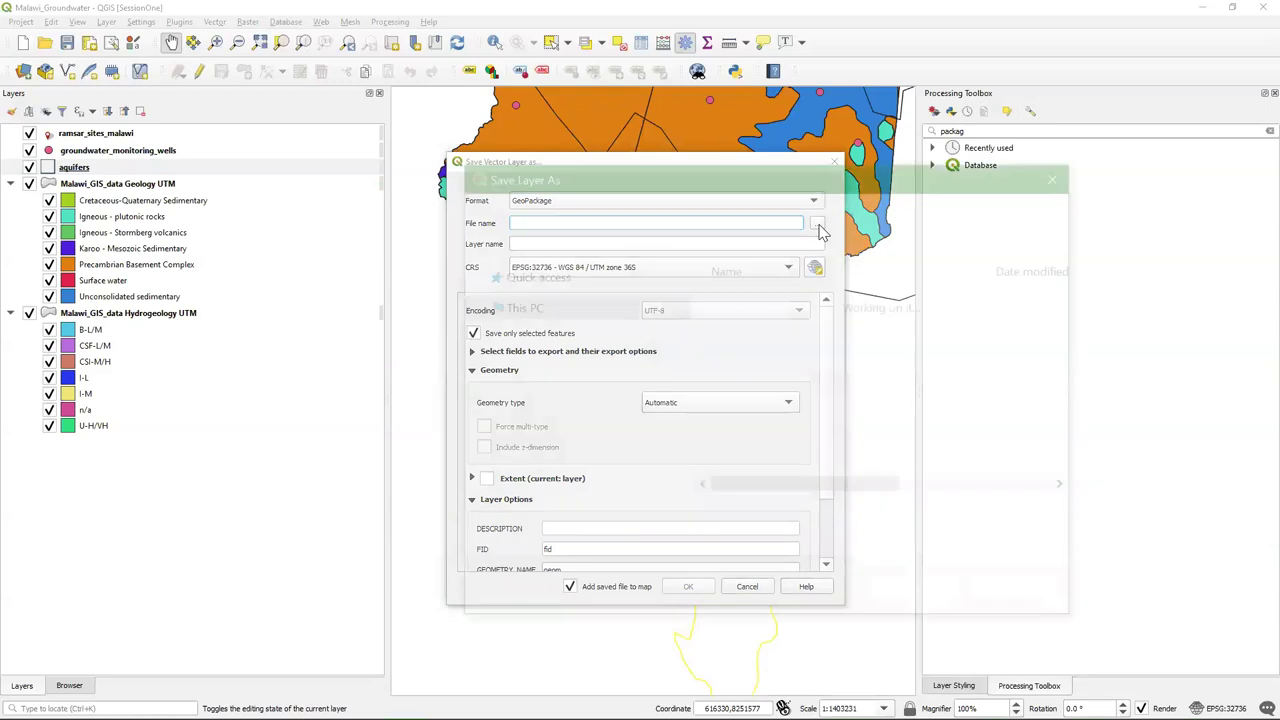
click(820, 300)
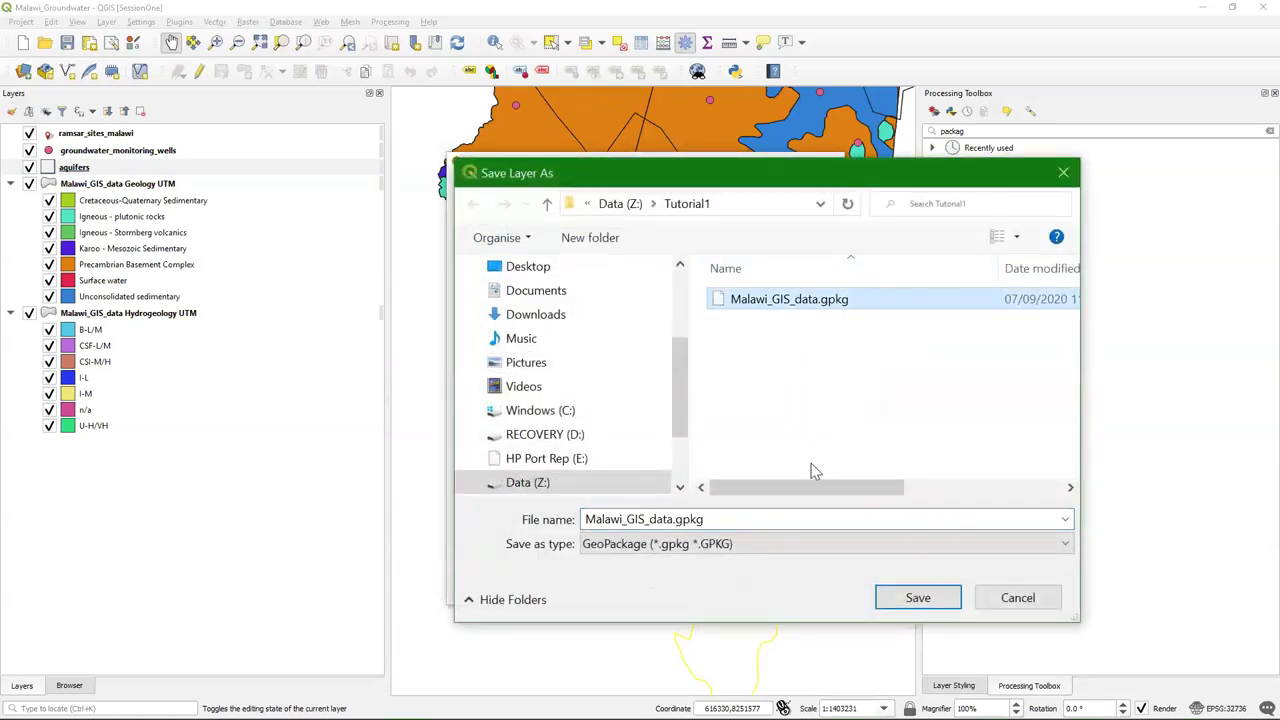
click(936, 603)
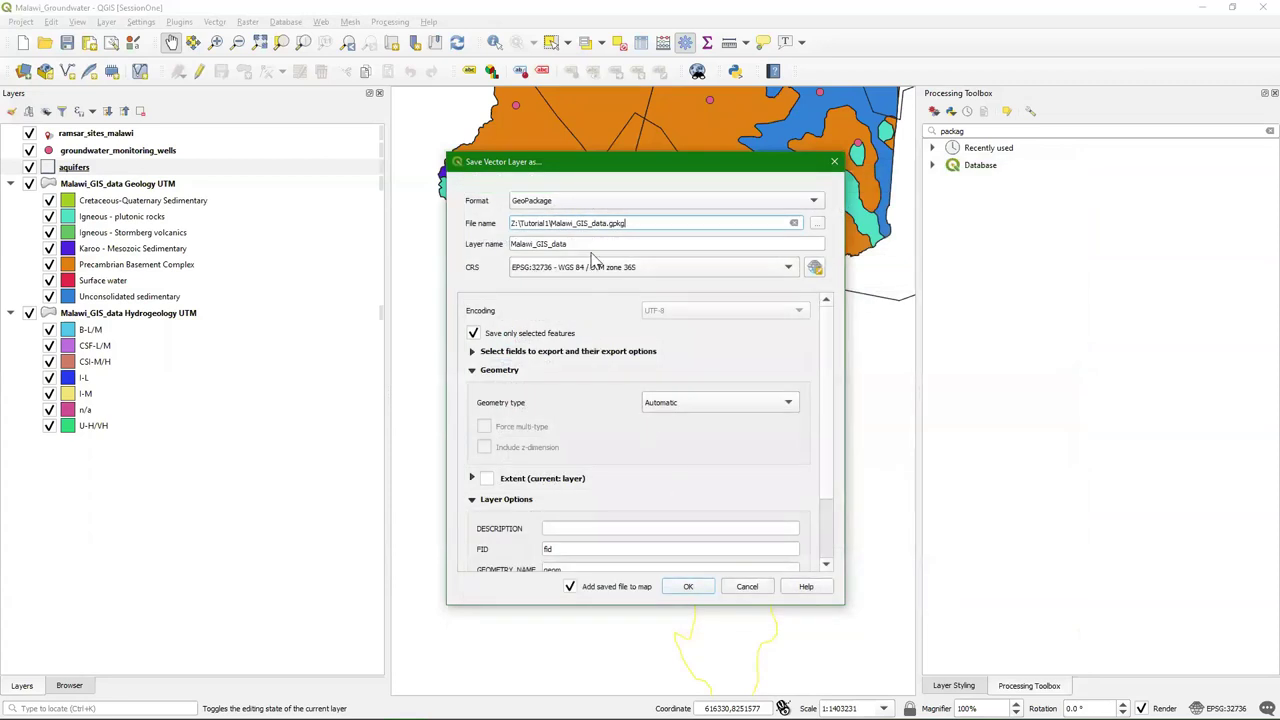
Name the exported layer Shire Valley Alluvial Aquifer and save only the selected features to the GeoPackage in WGS 84 / UTM zone 36S
drag(592, 248, 510, 248)
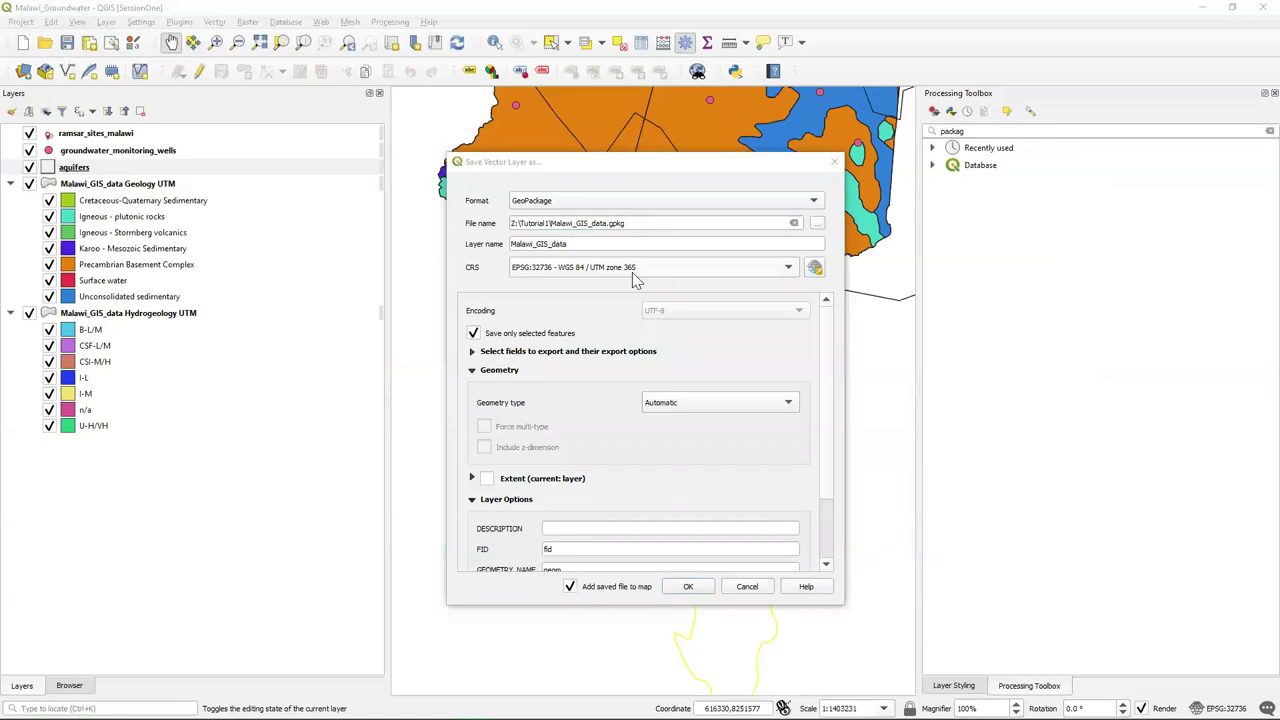
click(623, 240)
text(Shire Valley Alluvial Aquifer)
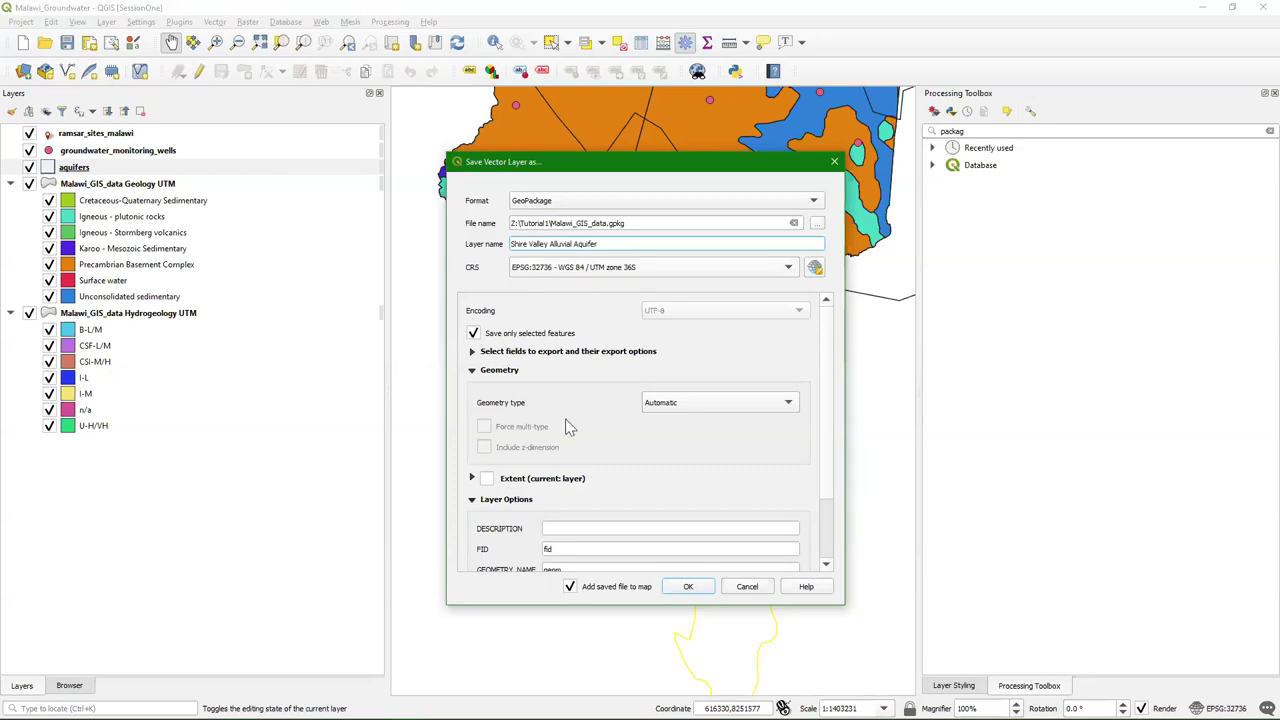
click(692, 588)
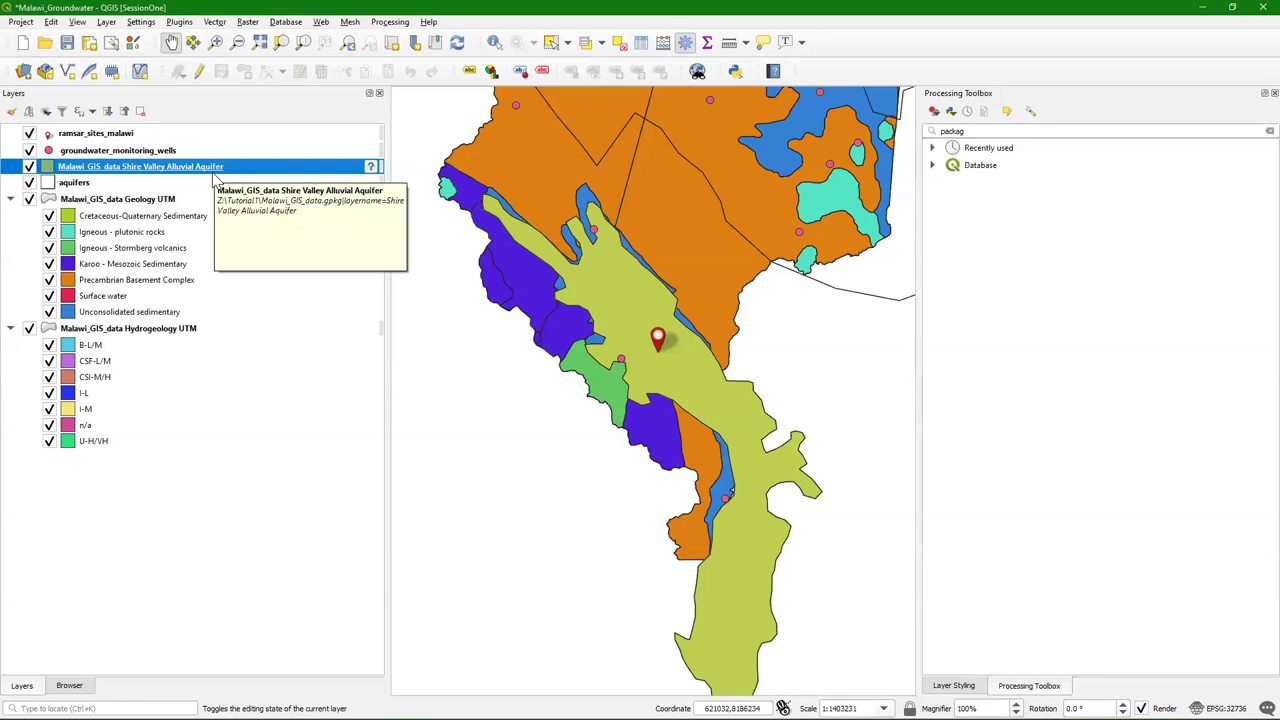
Assign the coordinate reference system WGS 84 / UTM zone 36S (EPSG:32736) to the new Shire Valley Alluvial Aquifer layer
mouse_move(371, 170)
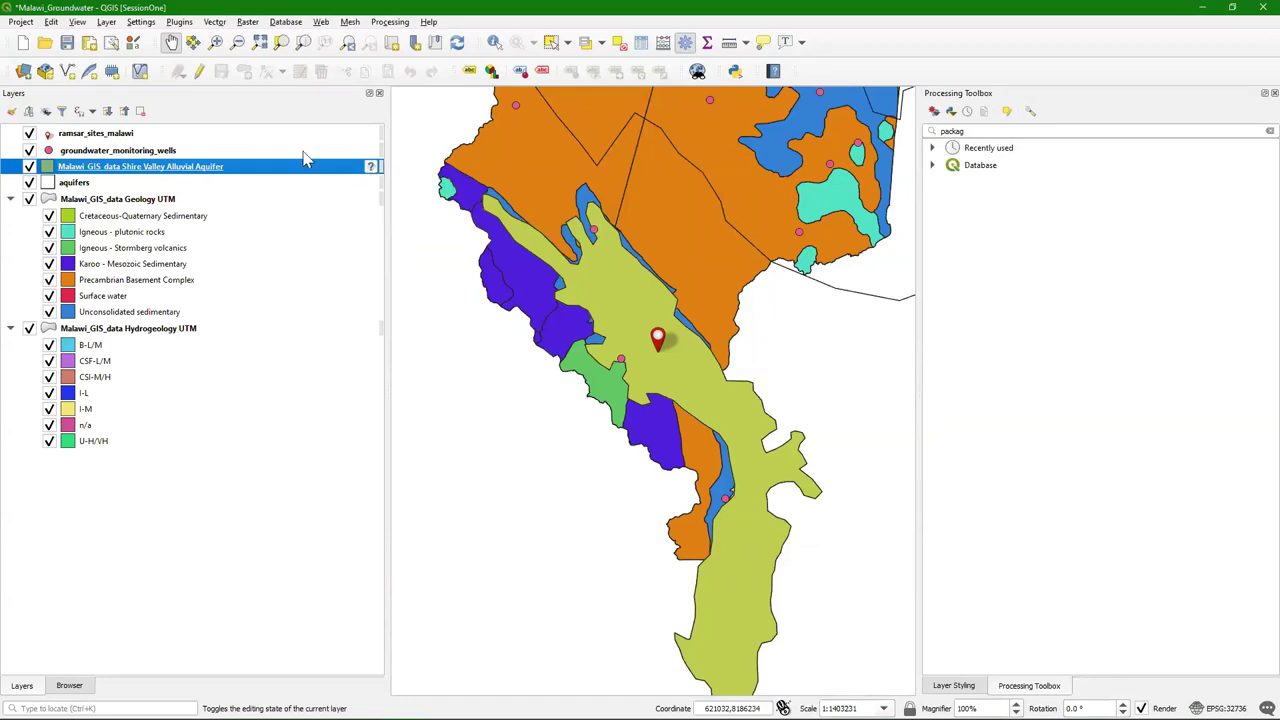
click(371, 168)
click(504, 301)
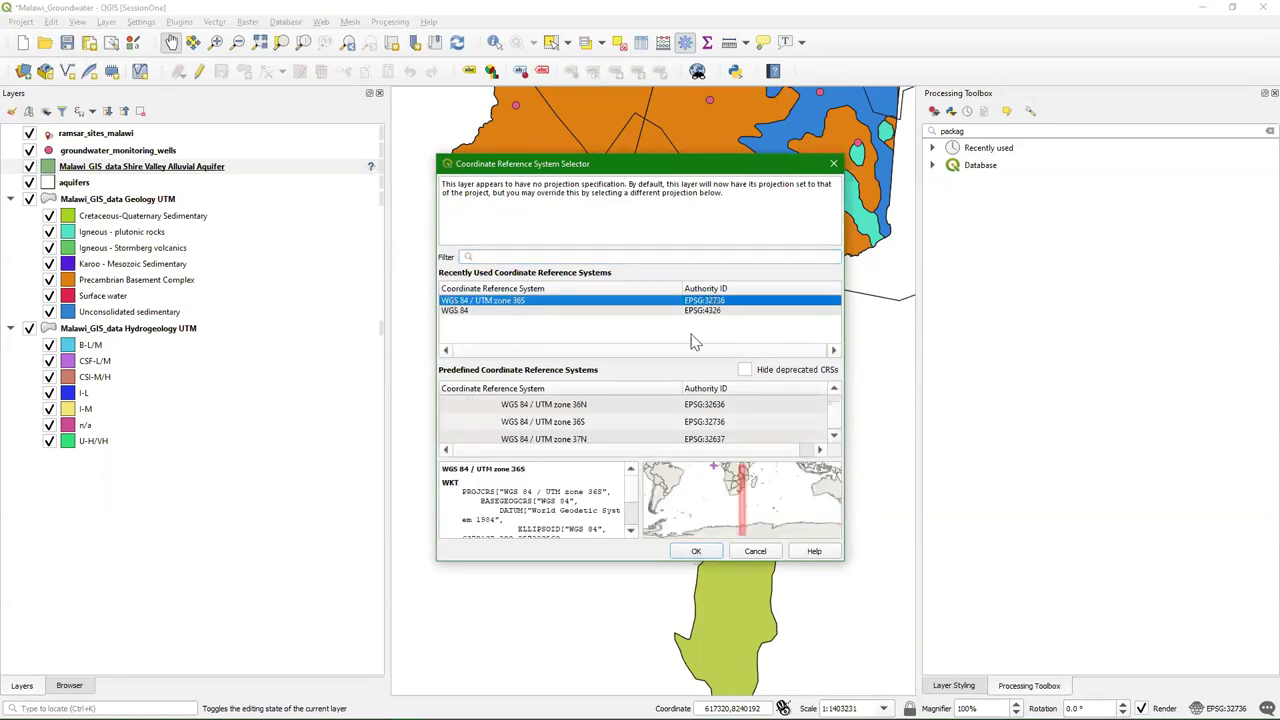
click(695, 551)
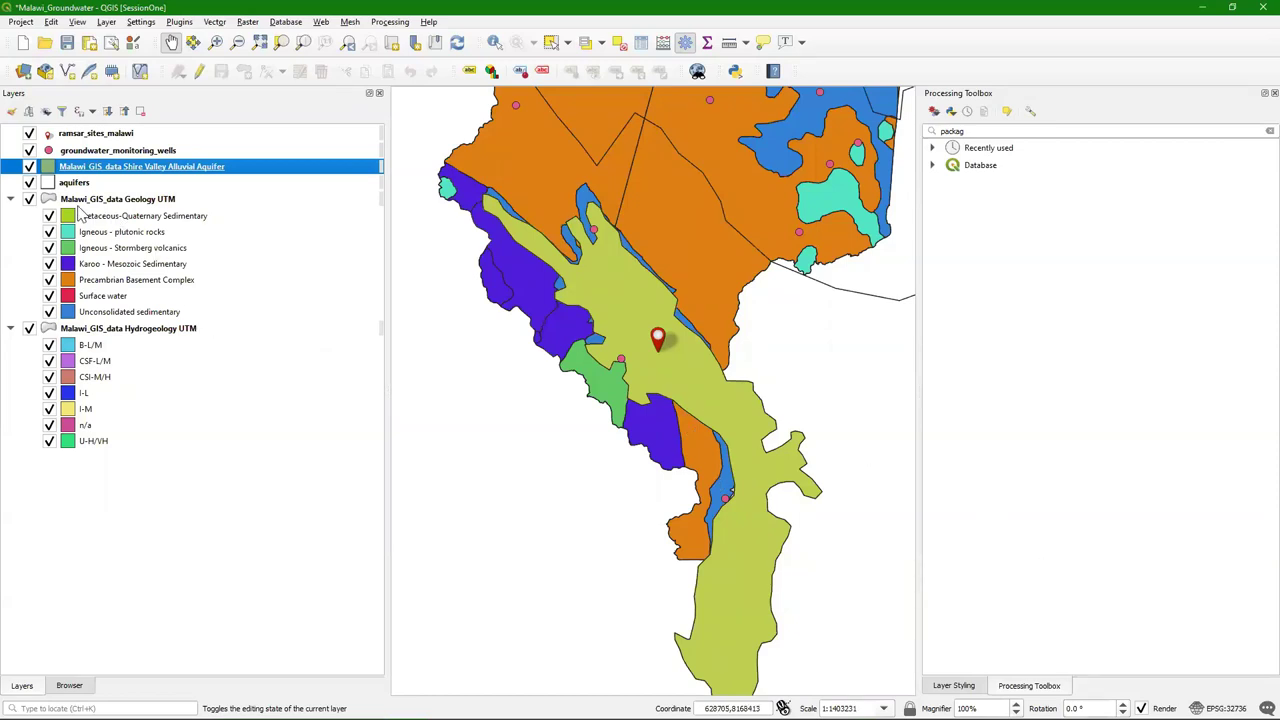
Copy all style categories from the aquifers layer and paste them onto the Shire Valley Alluvial Aquifer layer
click(79, 184)
right_click(79, 184)
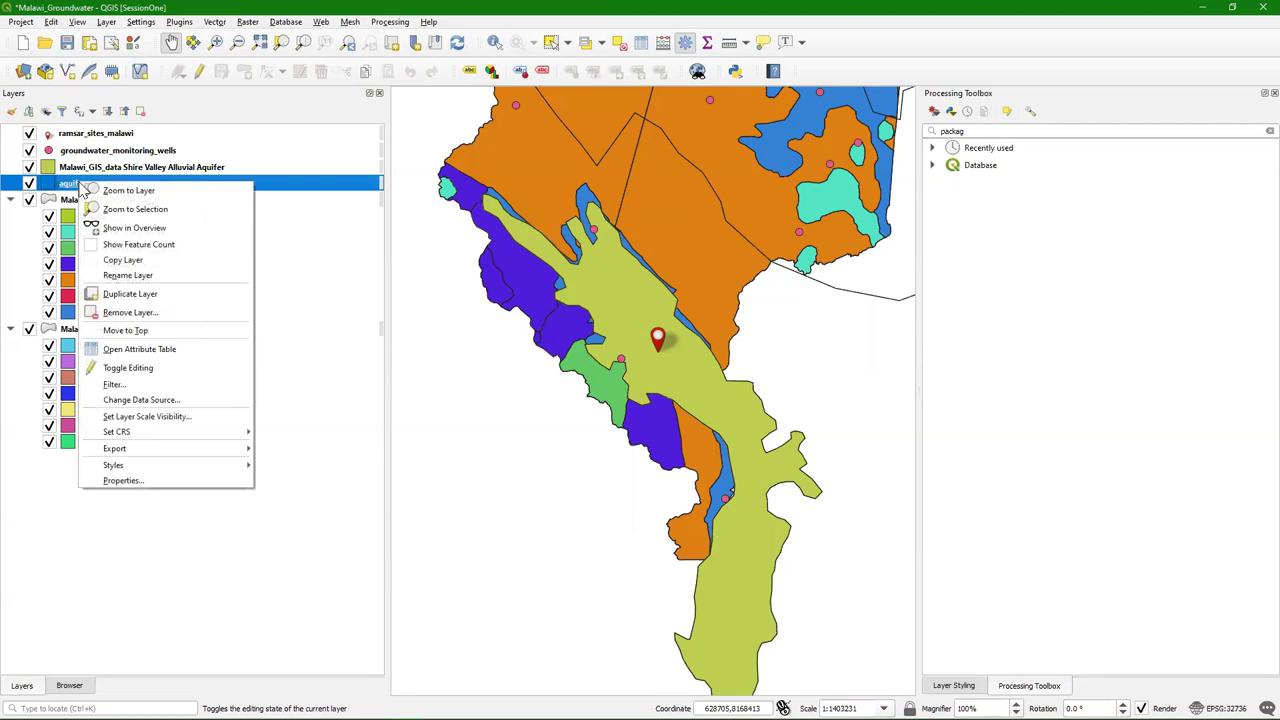
mouse_move(226, 467)
mouse_move(420, 446)
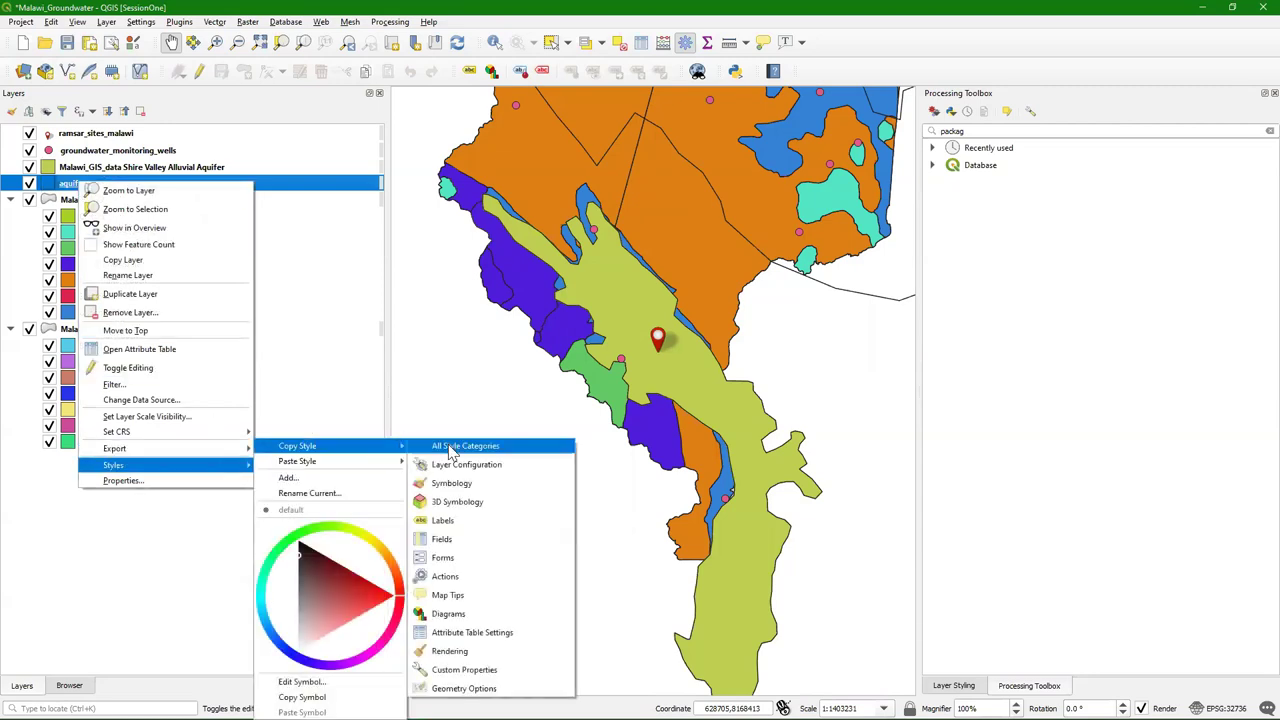
click(480, 446)
right_click(182, 172)
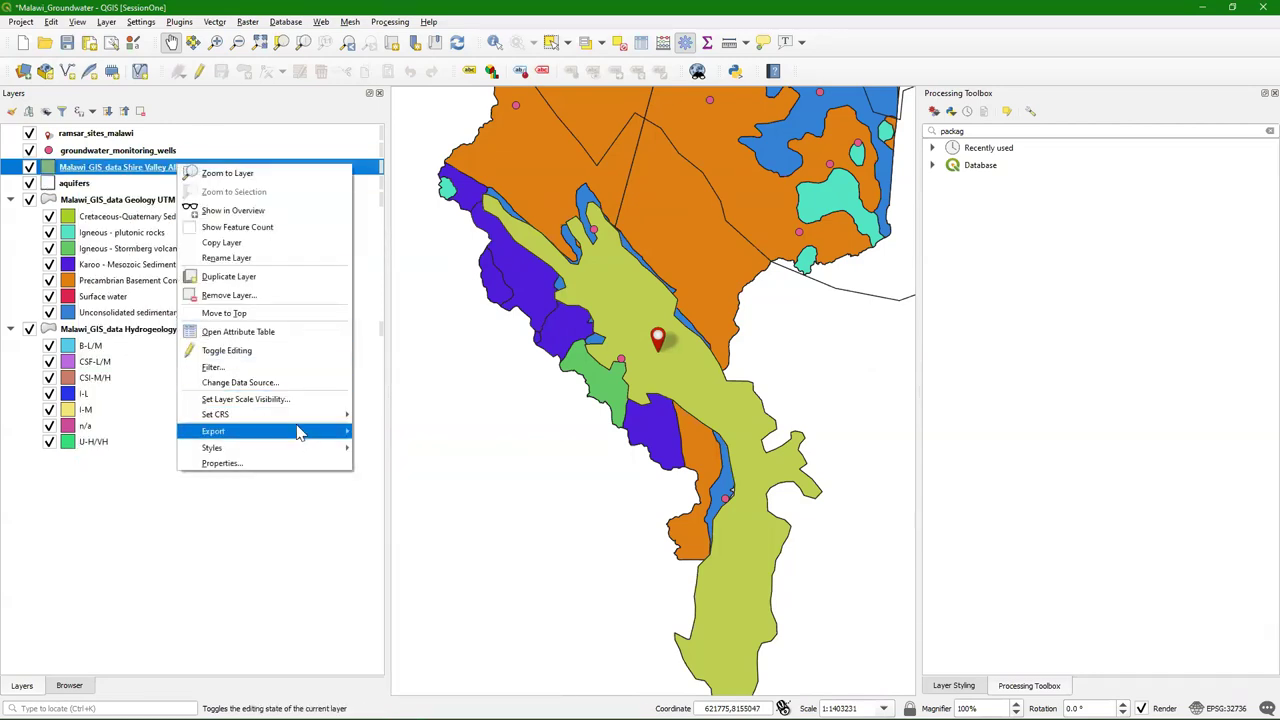
mouse_move(300, 447)
mouse_move(400, 461)
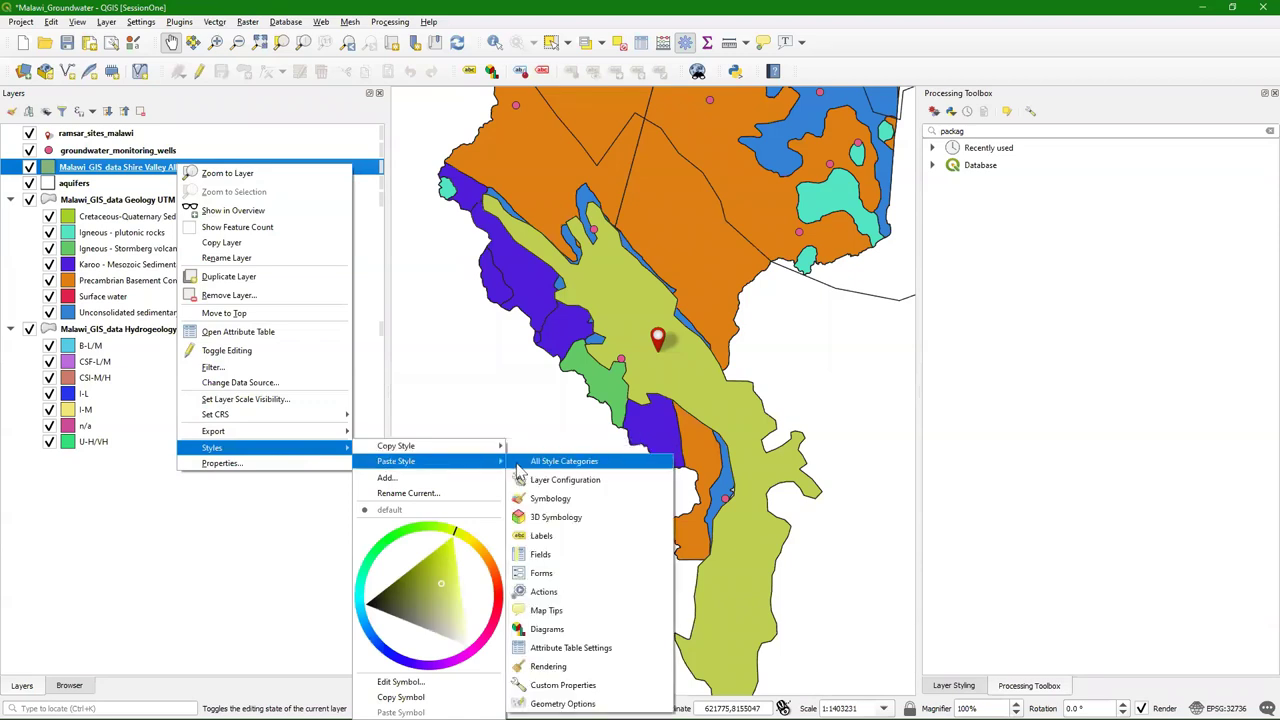
click(522, 466)
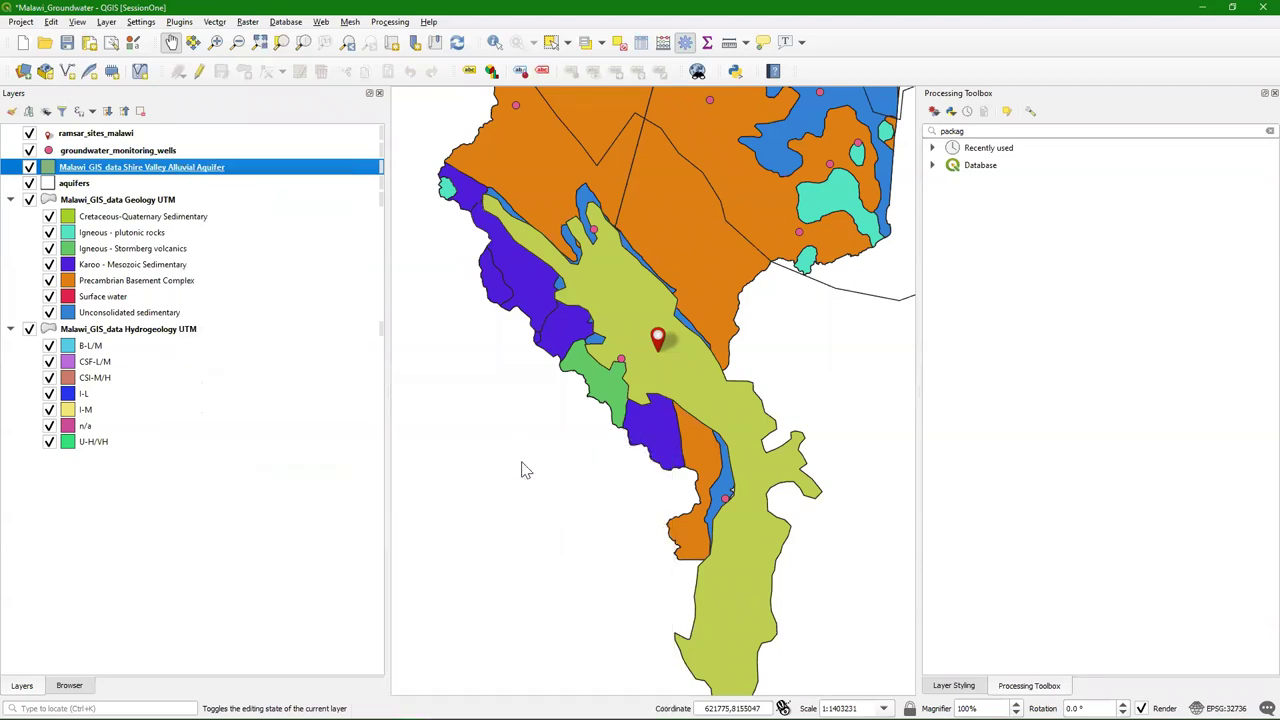
Remove the original aquifers layer from the project
right_click(72, 184)
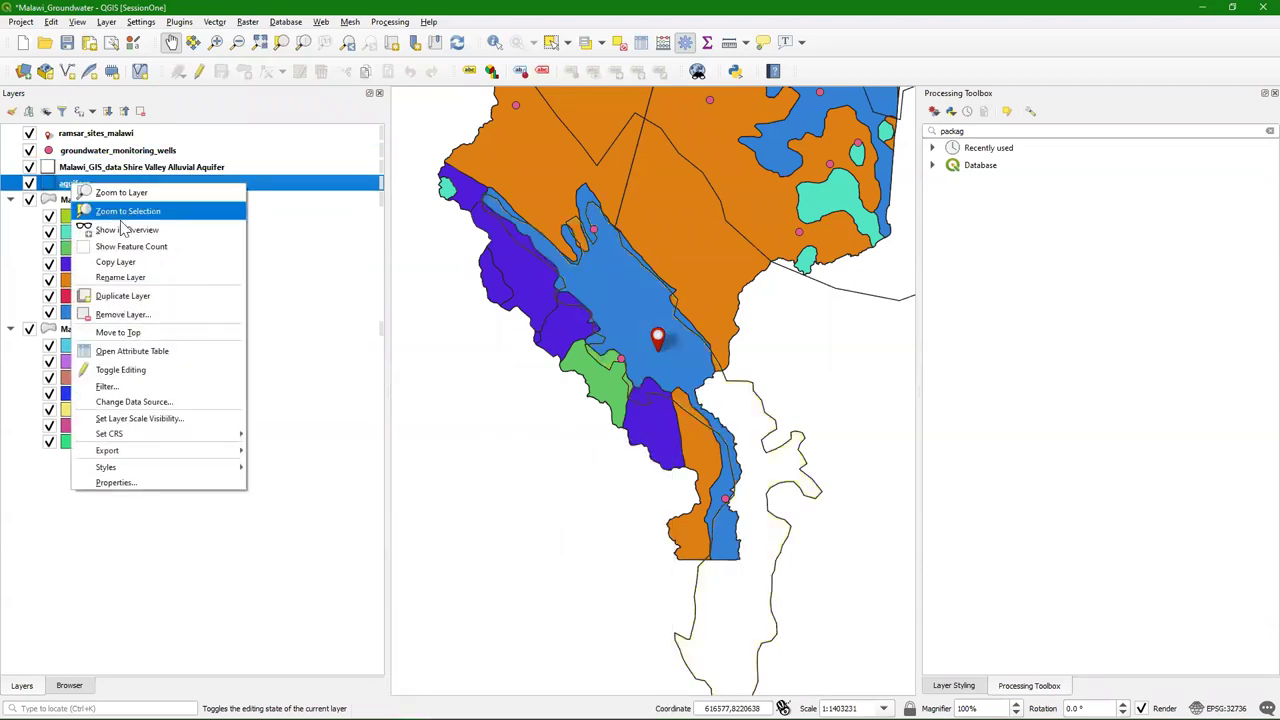
click(150, 315)
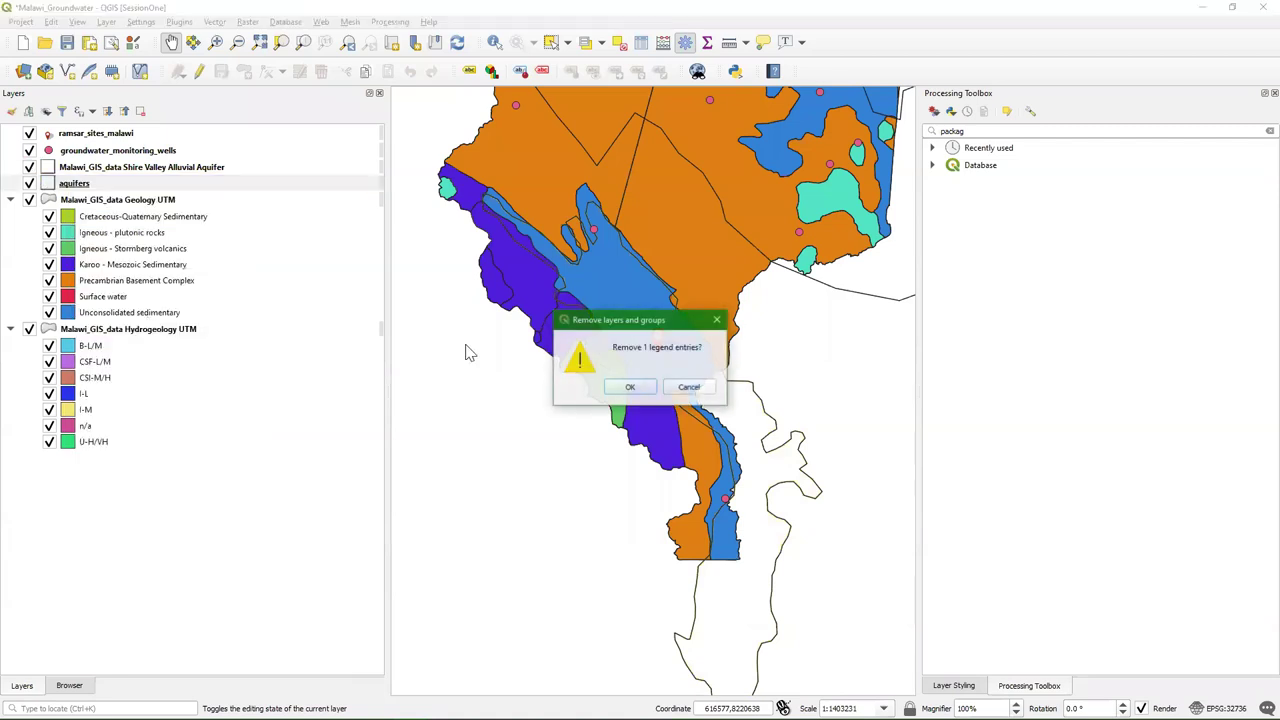
click(630, 387)
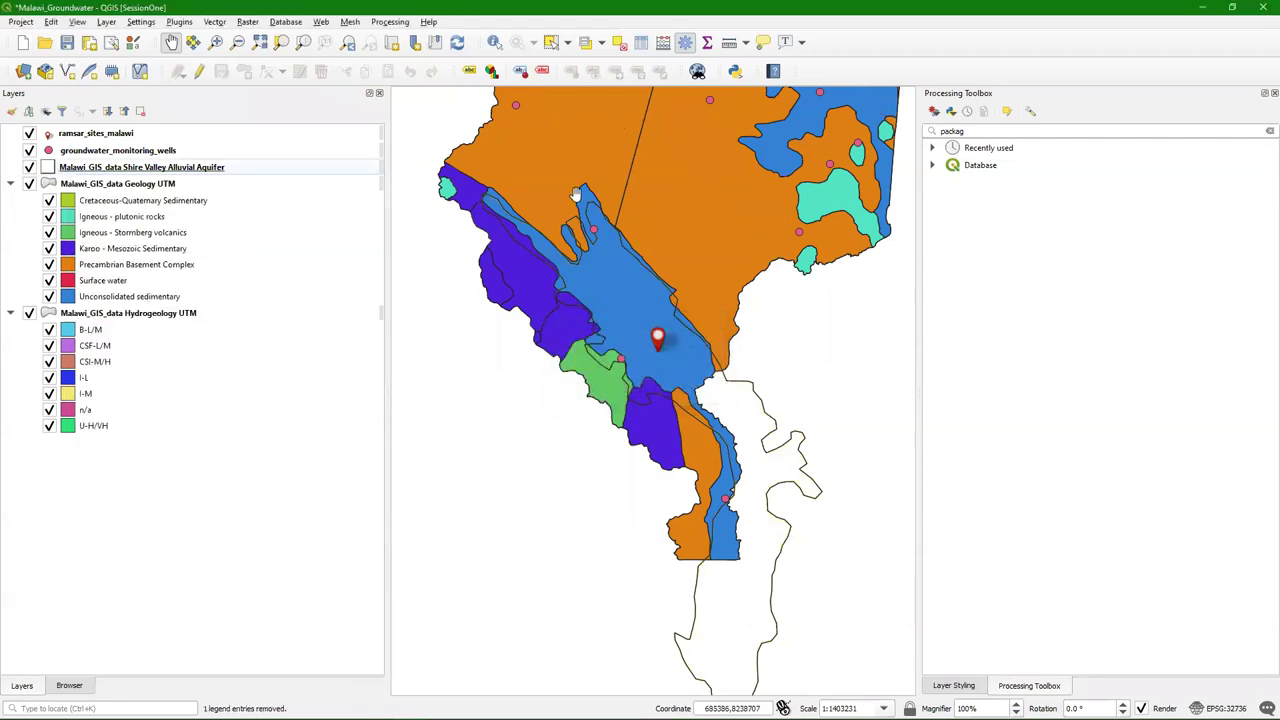
Hide the Geology UTM and Hydrogeology UTM layers so the whole Shire Valley aquifer outline can be viewed on its own
click(29, 184)
click(29, 313)
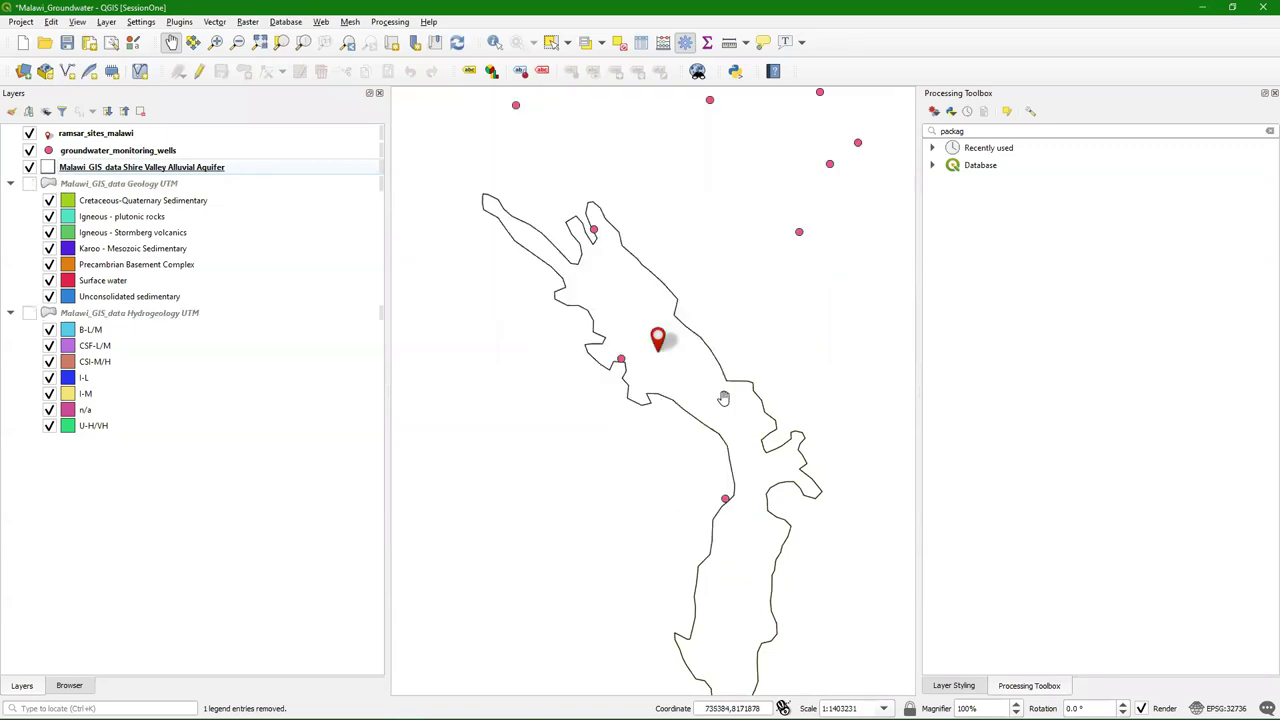
drag(600, 390, 572, 321)
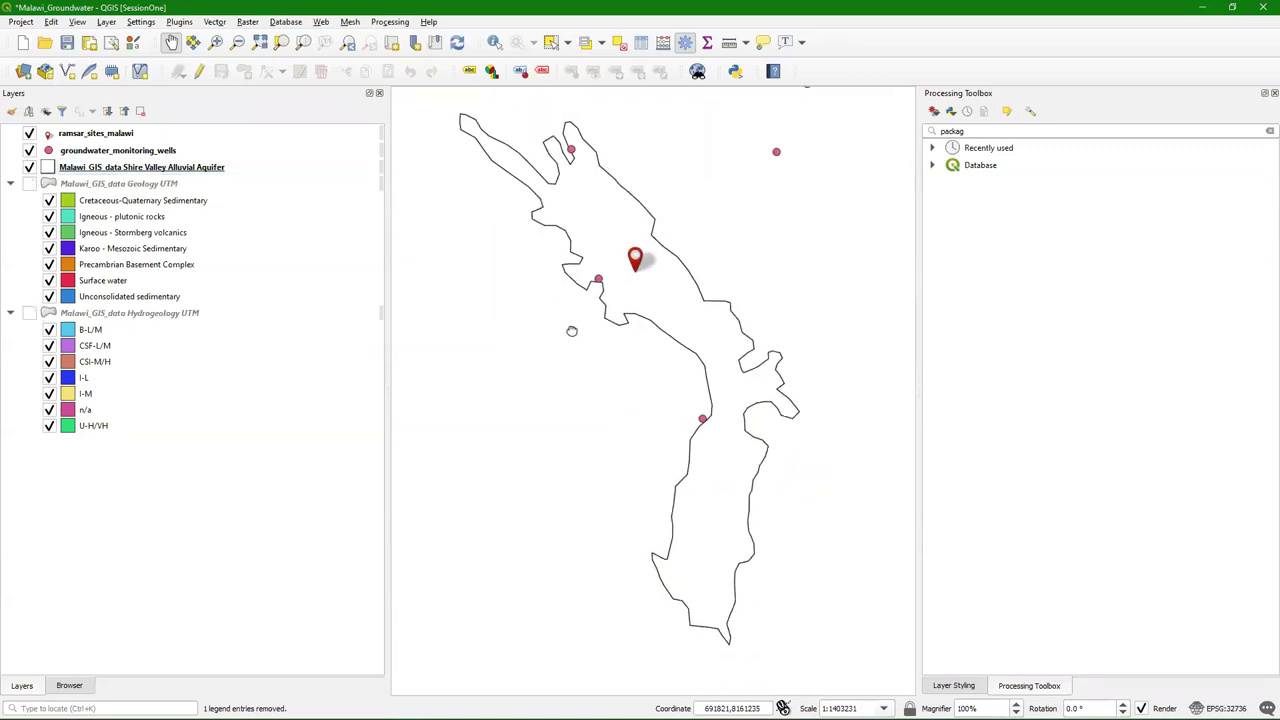
Open the attribute table of the Shire Valley Alluvial Aquifer layer to check its record
right_click(134, 168)
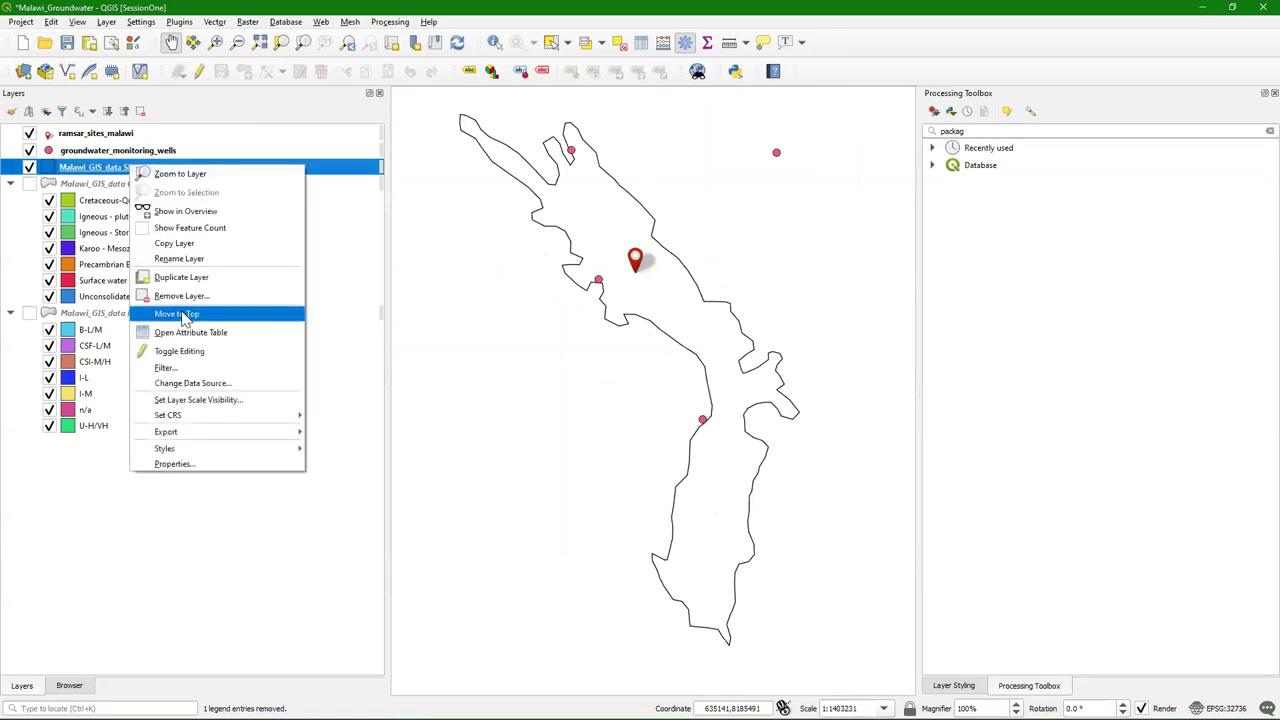
click(175, 332)
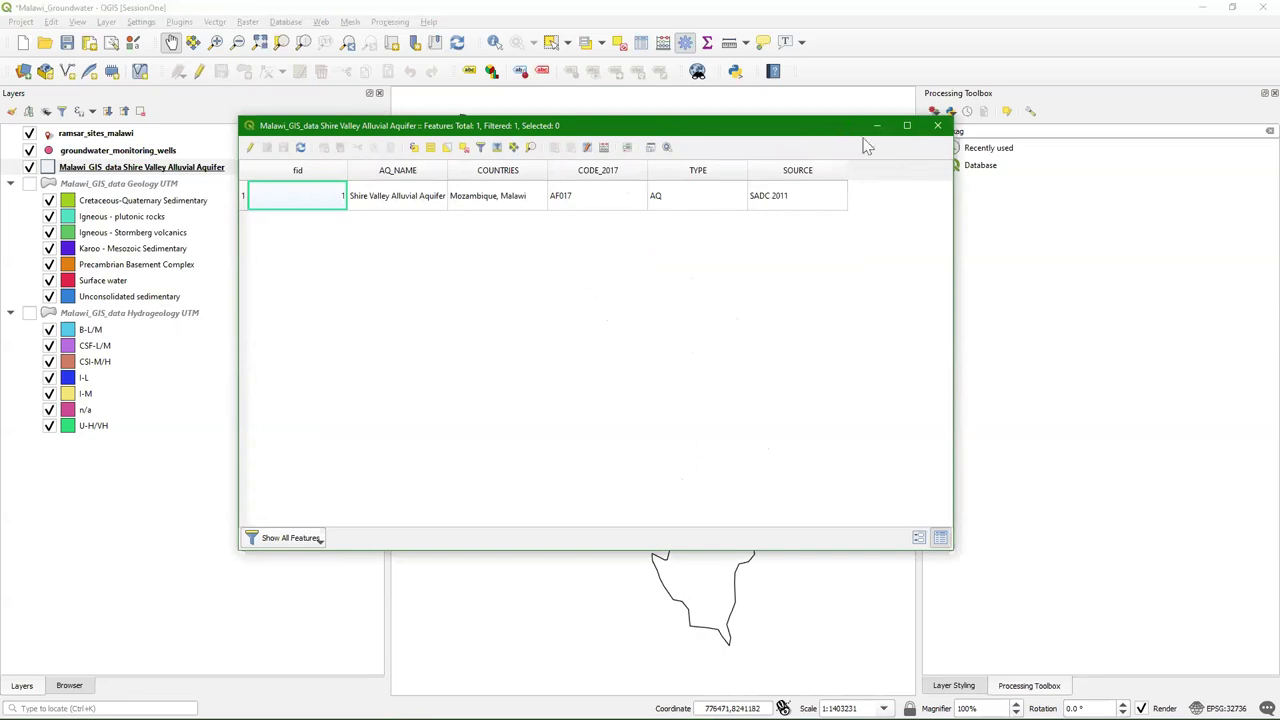
Close the attribute table and set up a Buffer of the Shire Valley Alluvial Aquifer layer with a distance of 10 kilometers
click(937, 125)
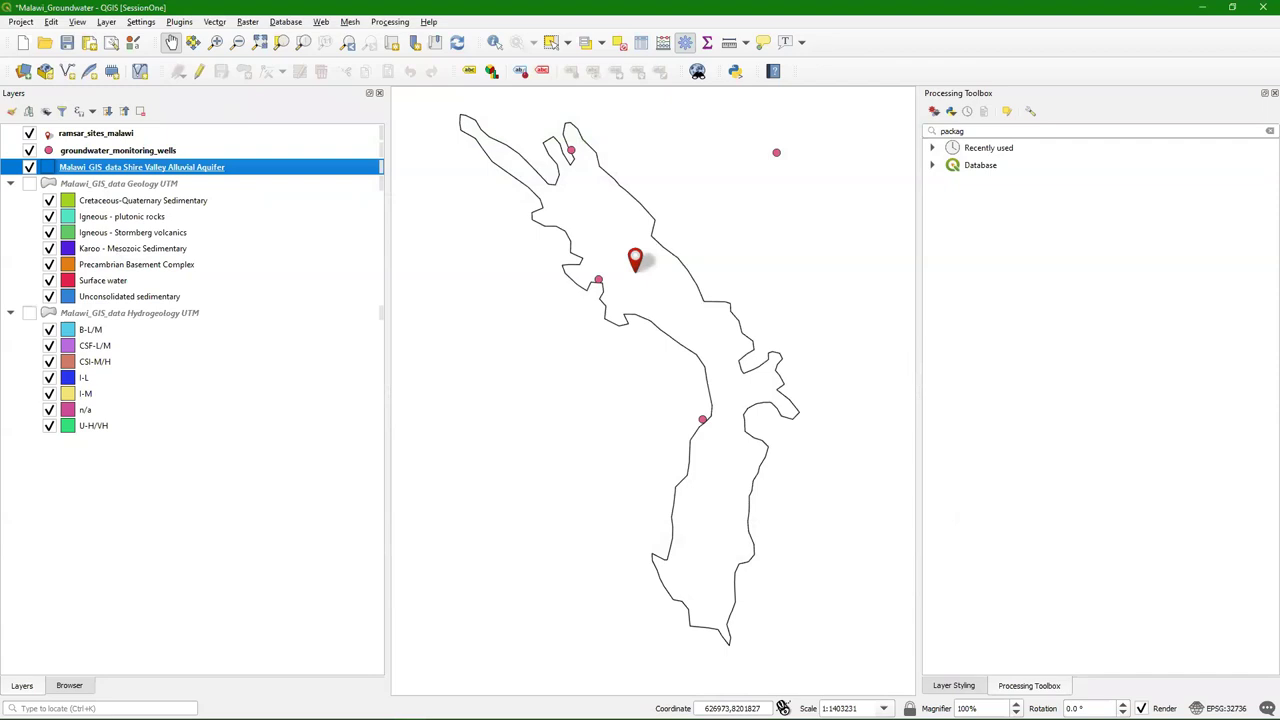
key(space)
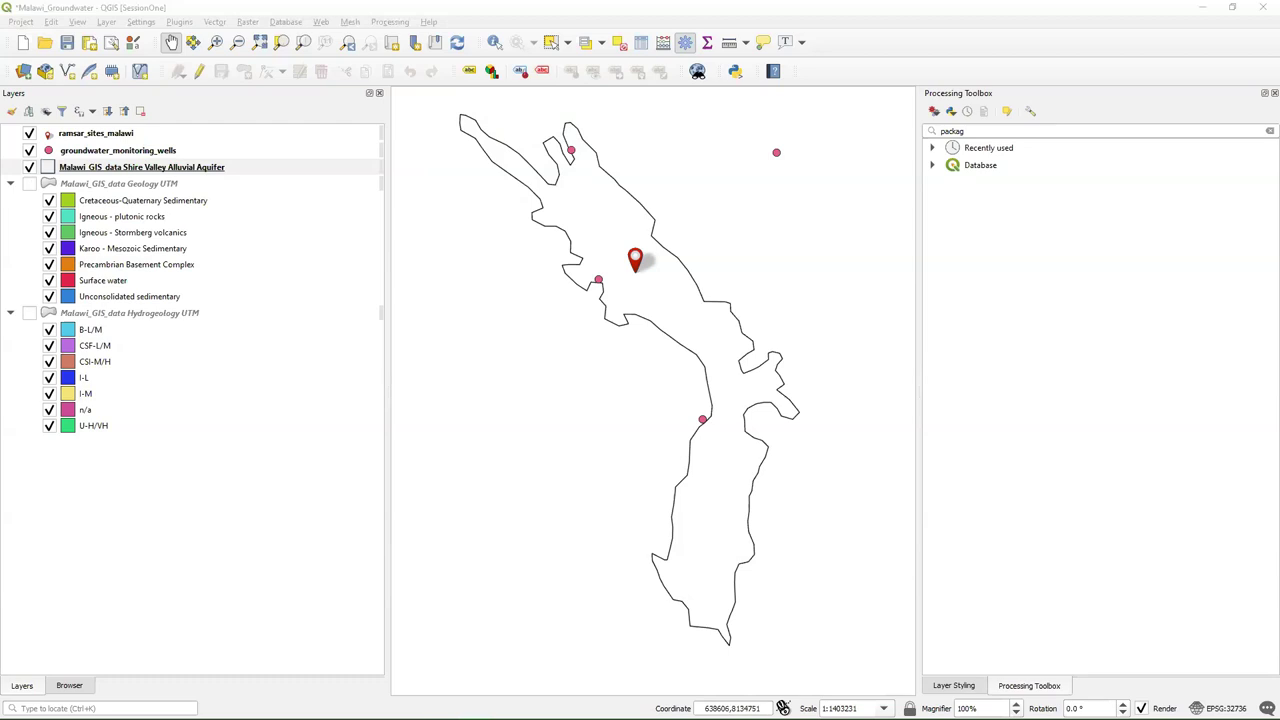
click(335, 8)
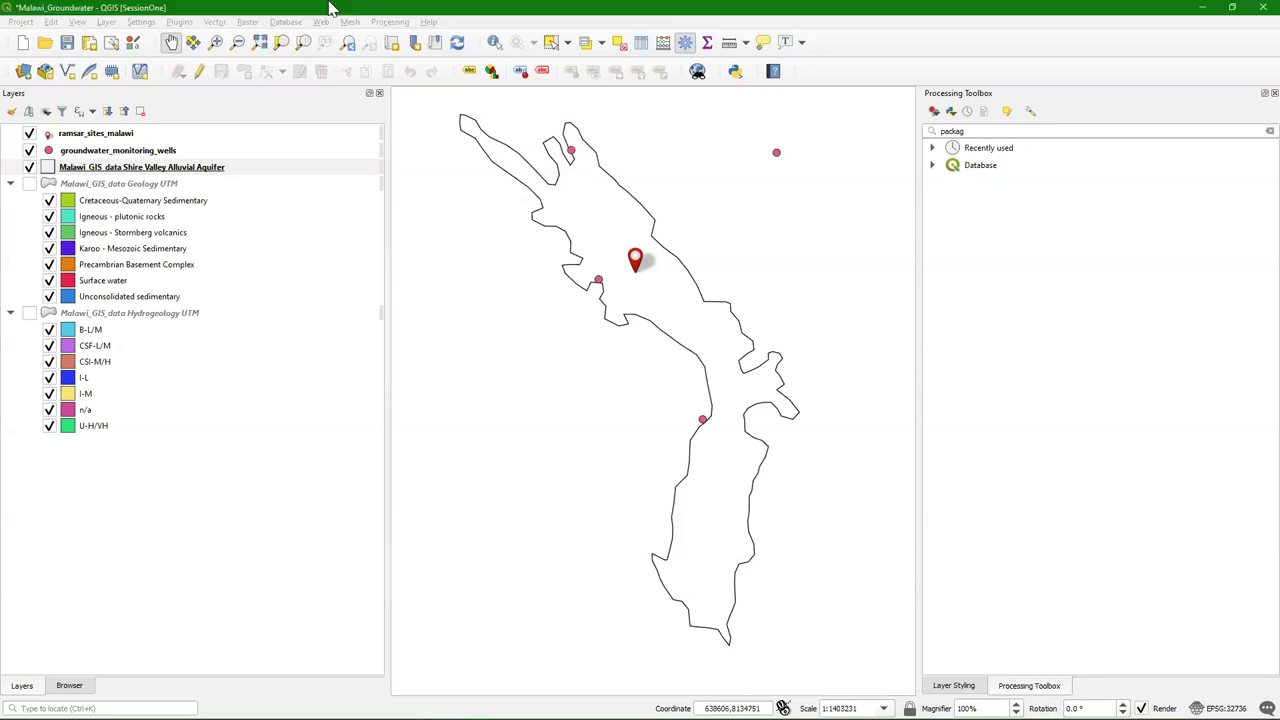
click(215, 21)
mouse_move(232, 40)
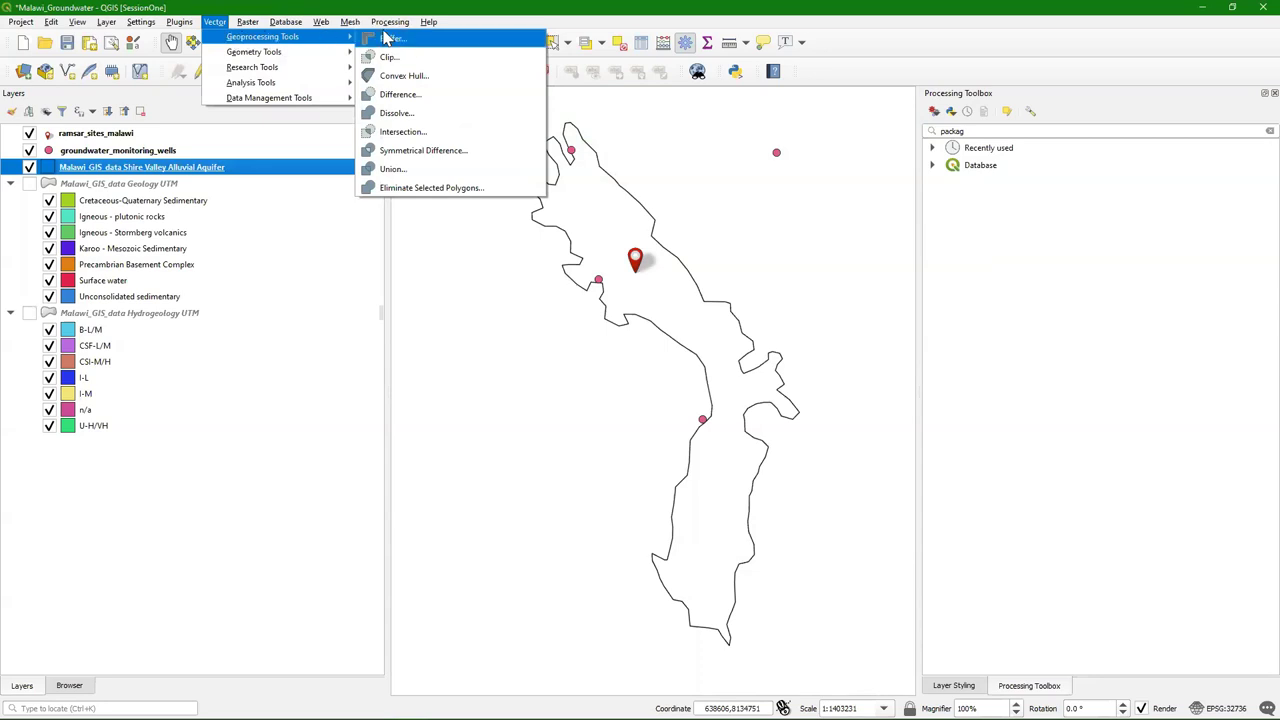
click(455, 42)
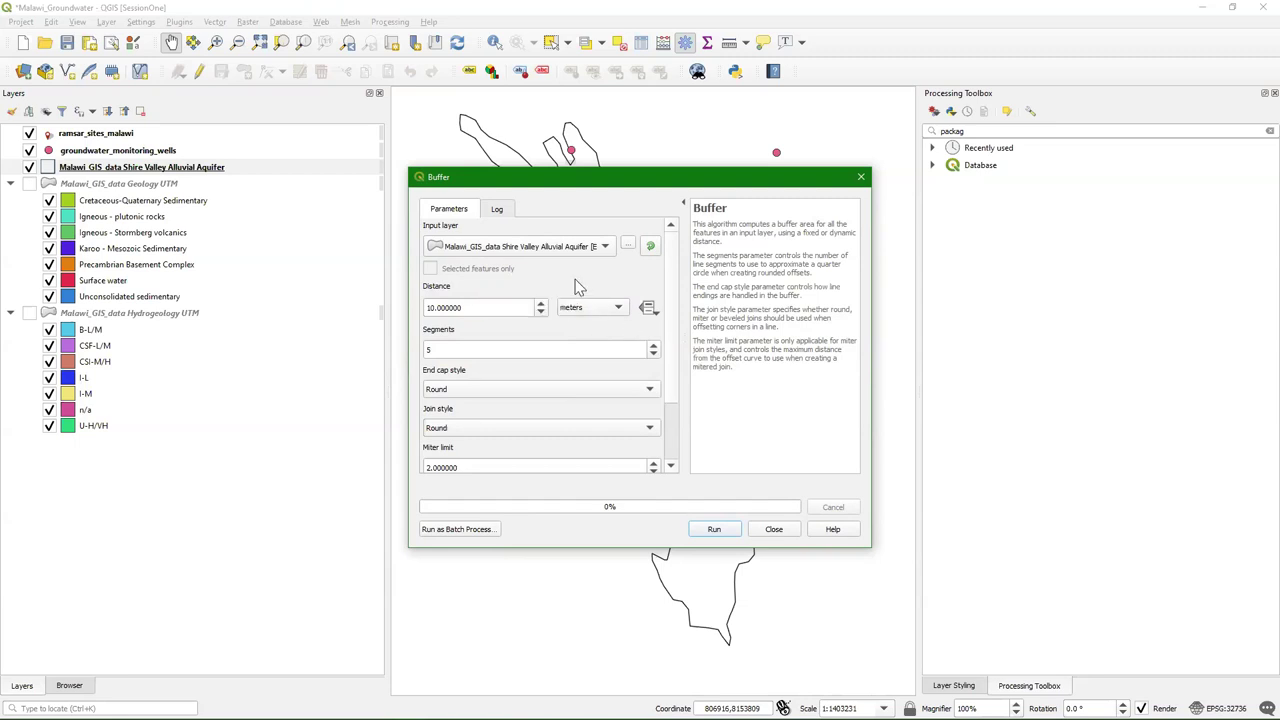
click(432, 310)
text(0)
click(619, 310)
click(594, 322)
scroll(672, 360, down, 1)
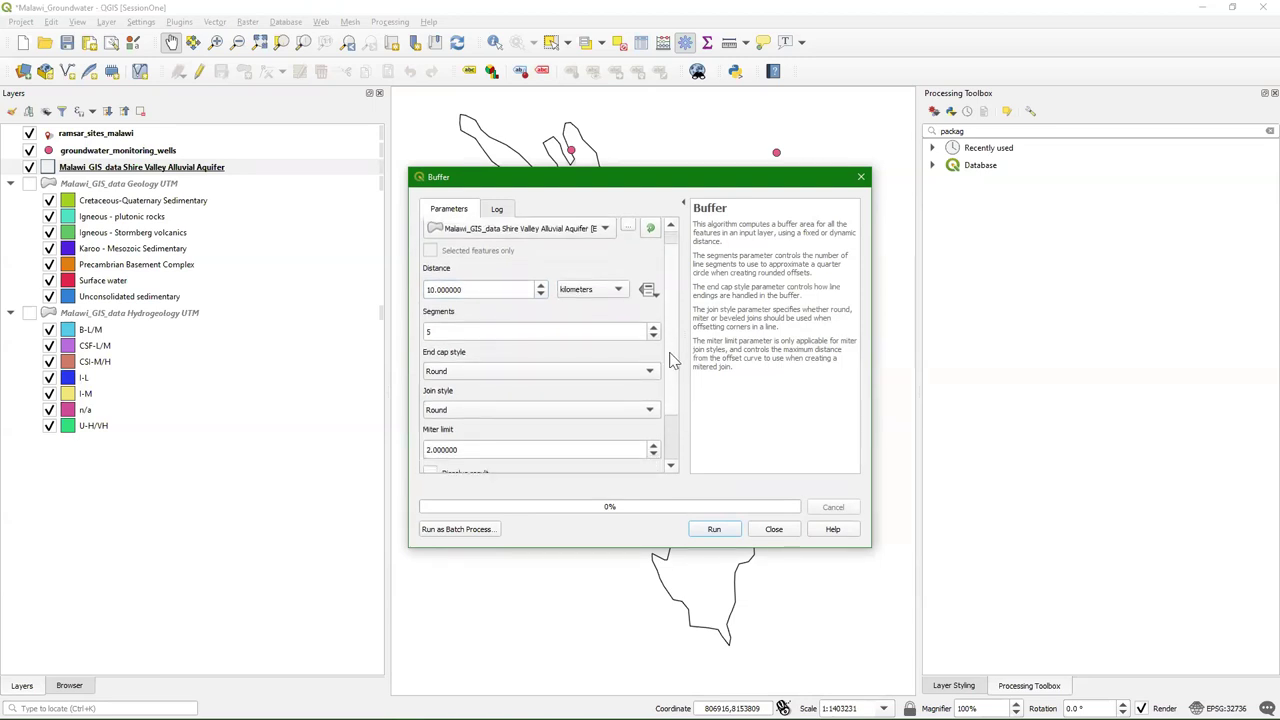
Save the buffer output into Malawi_GIS_data.gpkg as layer "Shire buffer 10km" and run the Buffer algorithm
scroll(672, 362, down, 3)
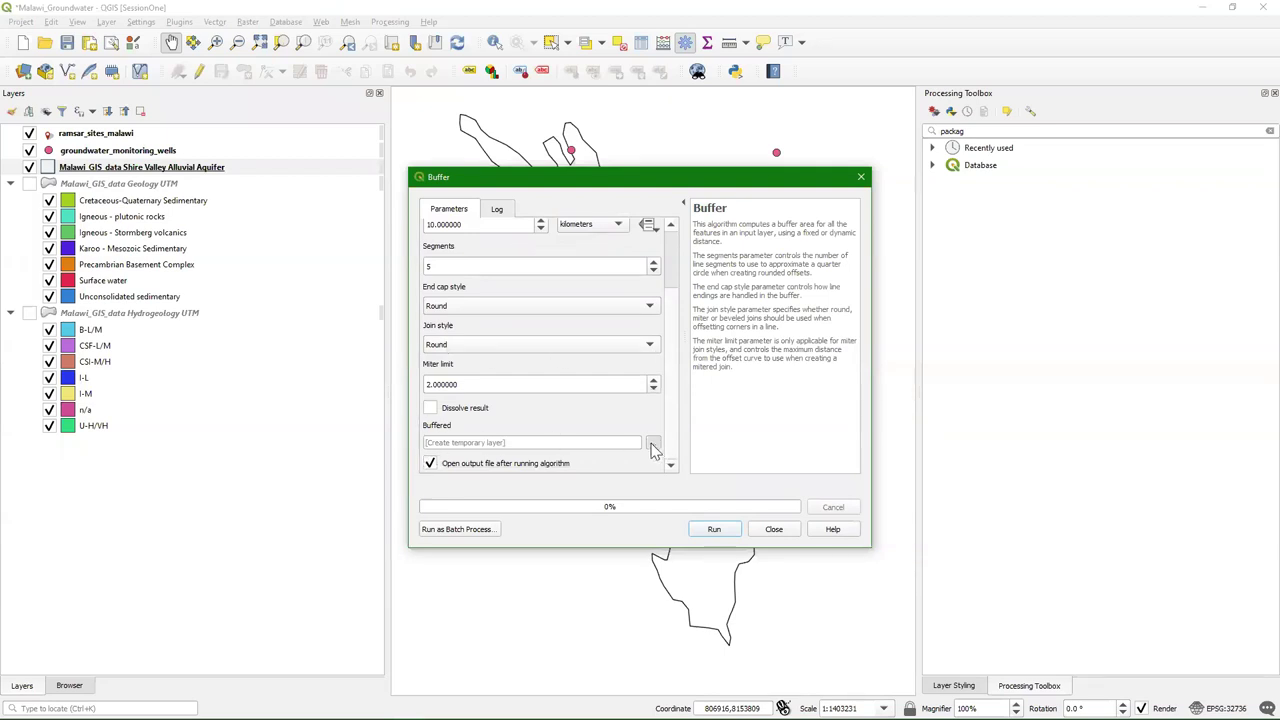
click(652, 446)
click(706, 484)
click(728, 302)
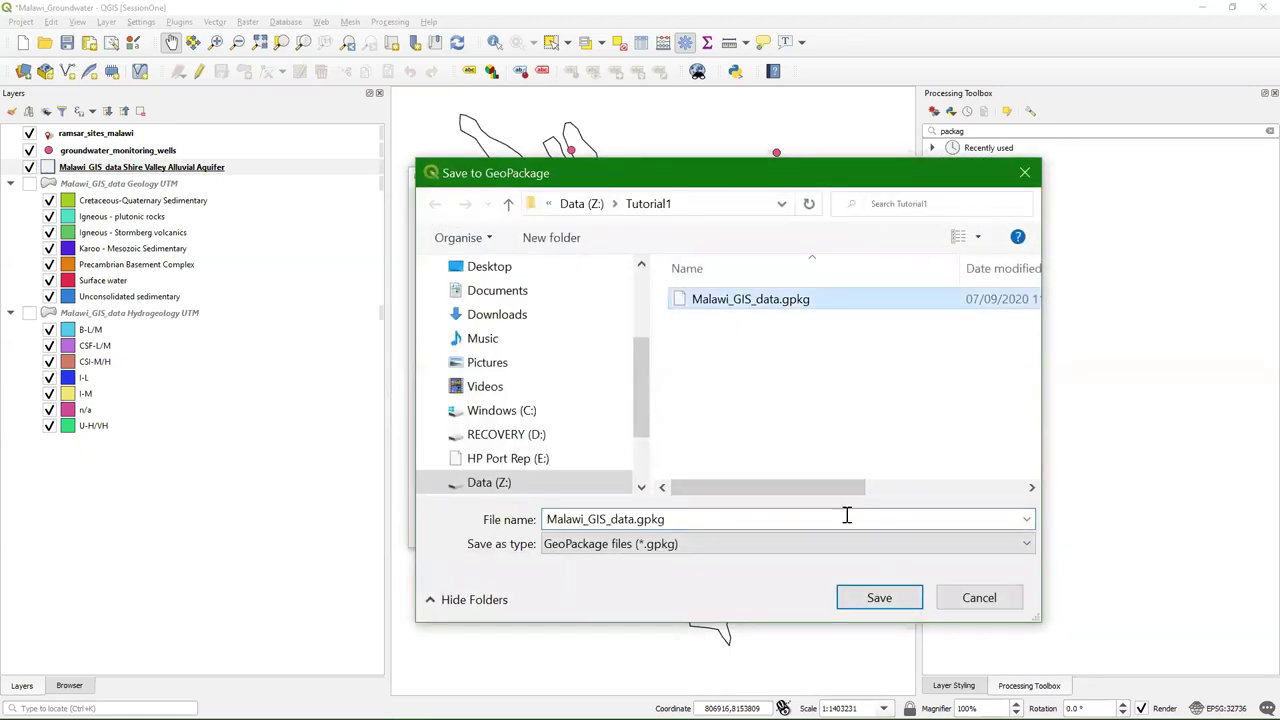
click(882, 598)
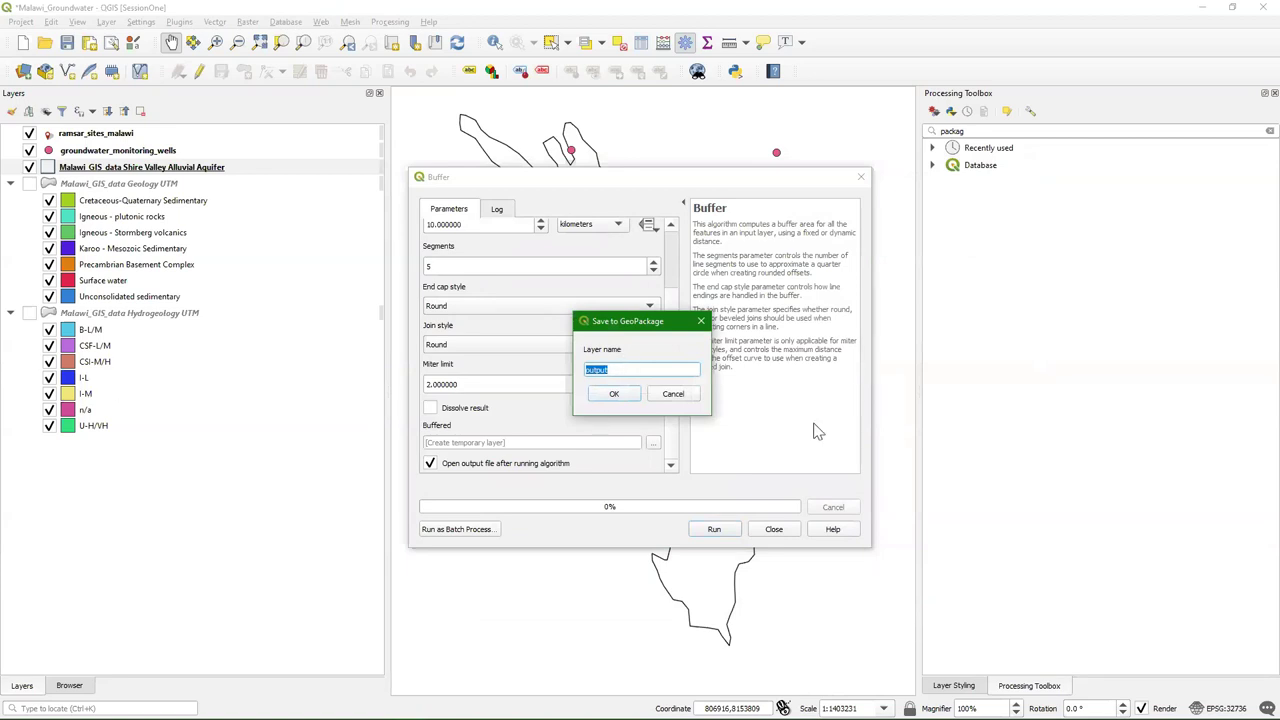
text(Shire buffer 10km)
click(614, 393)
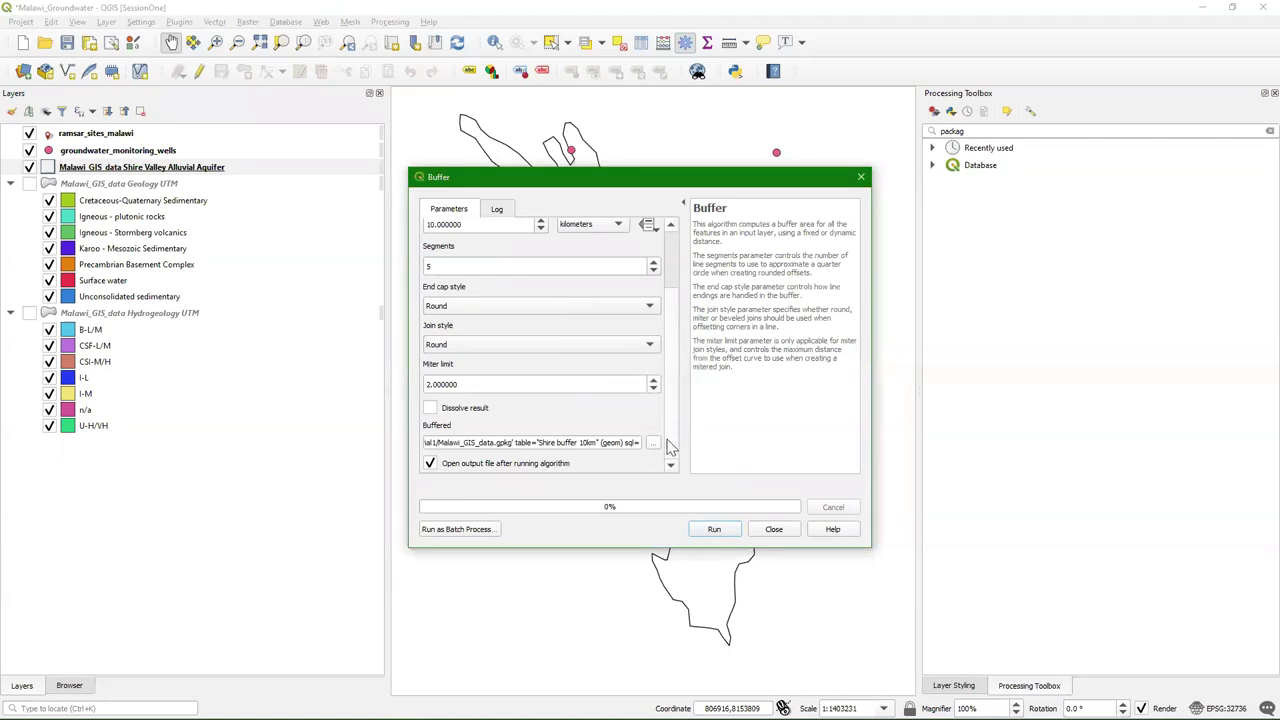
click(716, 529)
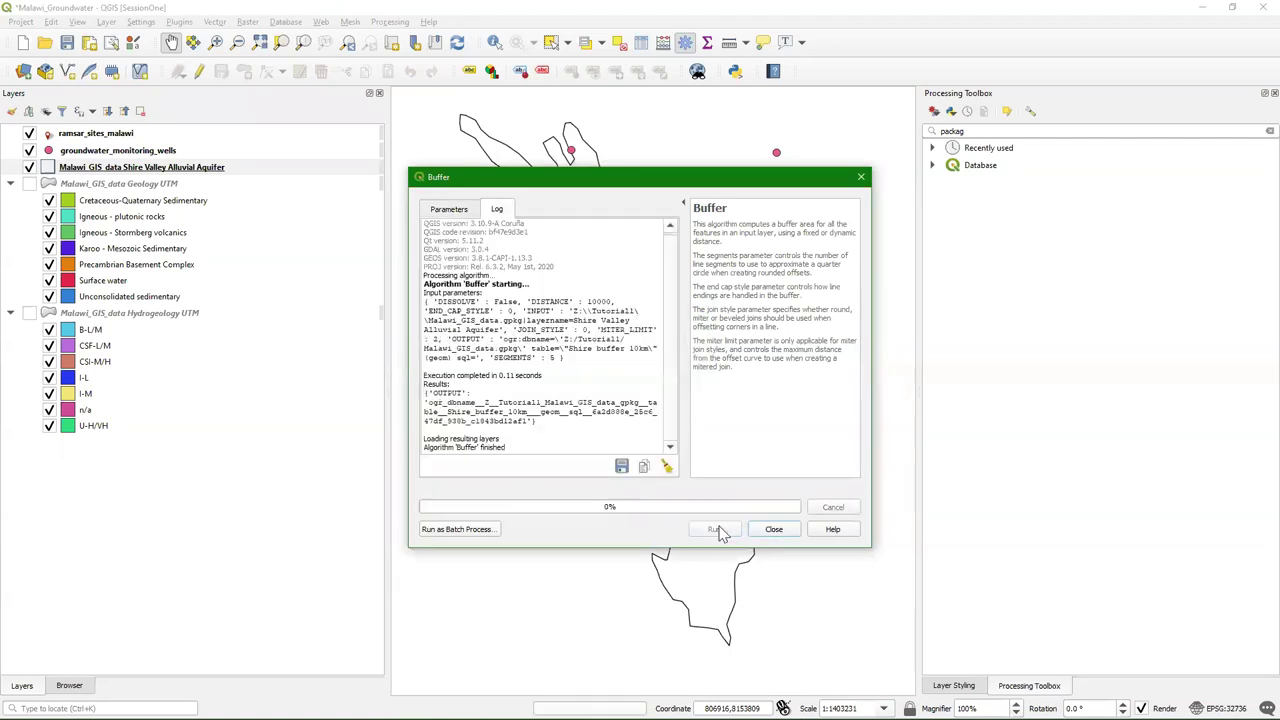
click(775, 530)
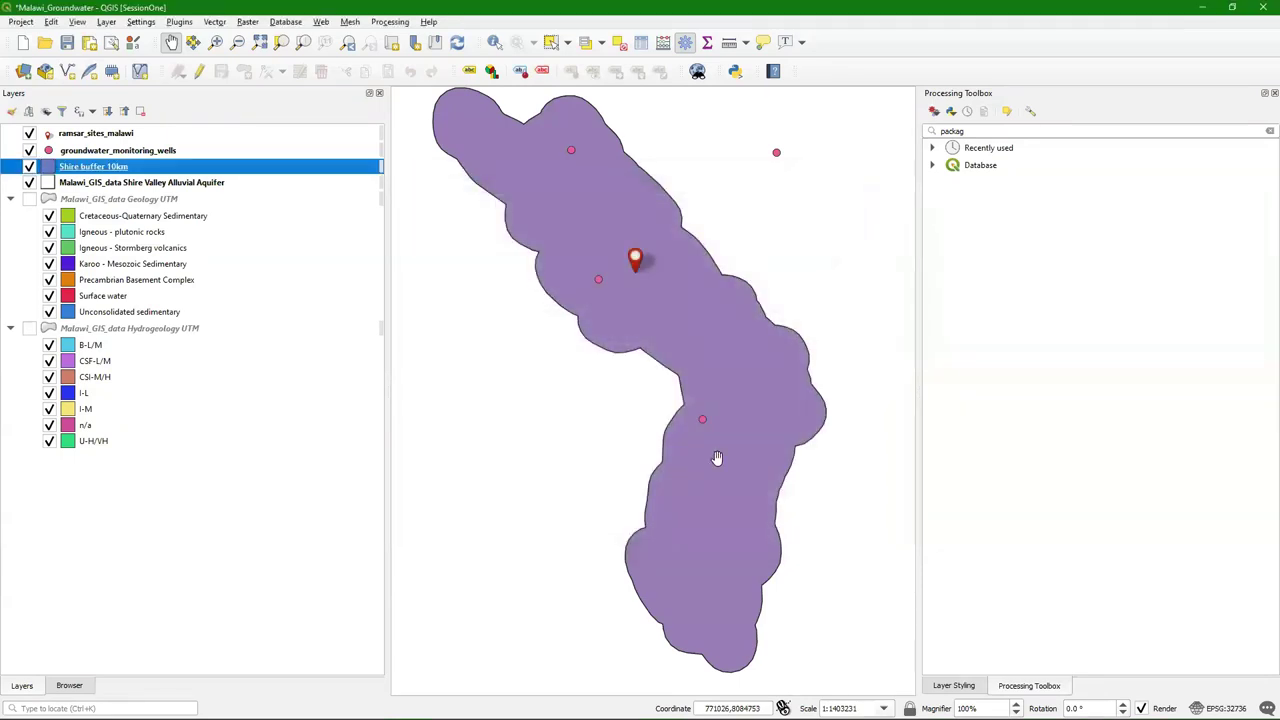
Move the Shire Valley Alluvial Aquifer layer above Shire buffer 10km and show the Geology UTM layer to compare their extents
drag(100, 185, 140, 168)
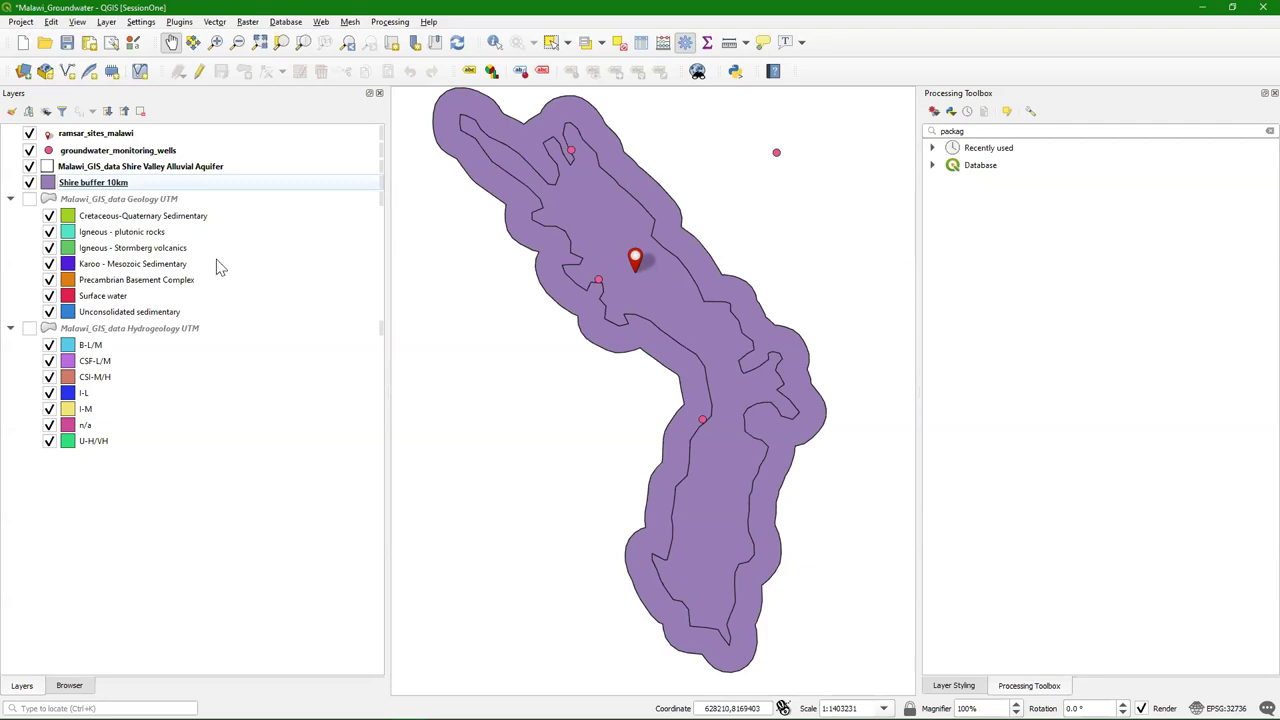
click(29, 199)
scroll(646, 236, down, 3)
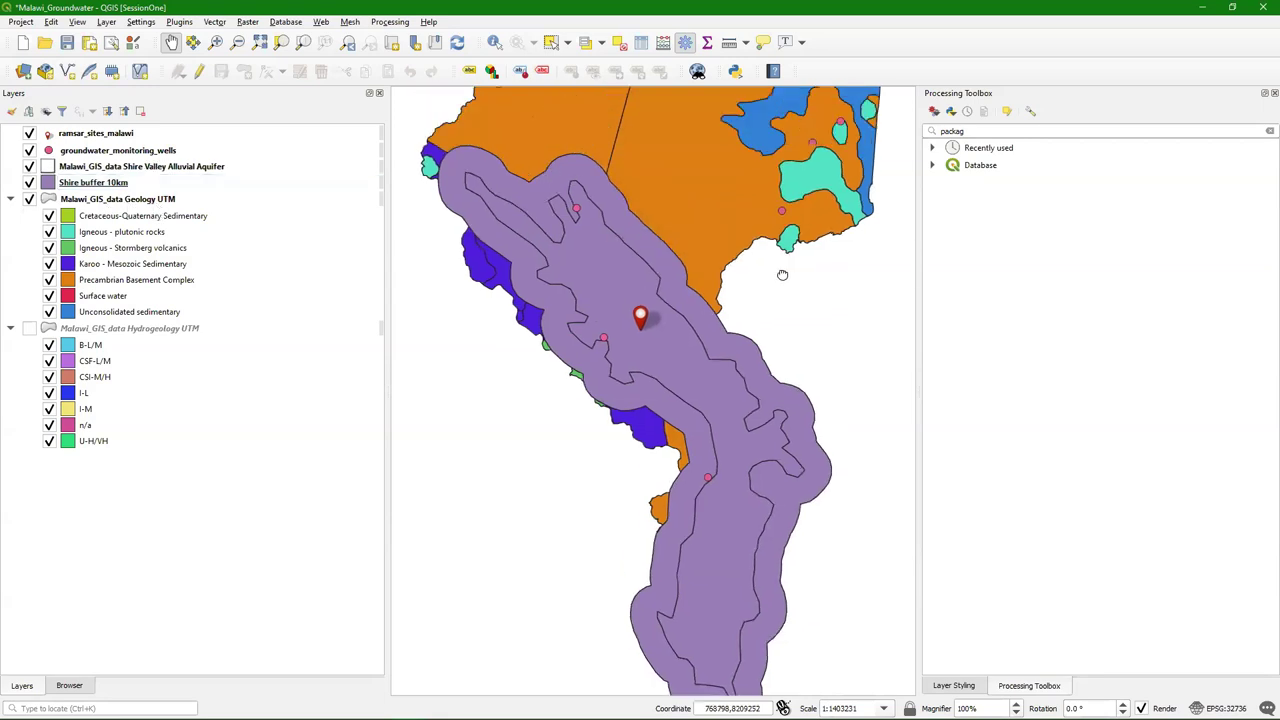
drag(724, 230, 684, 420)
drag(653, 264, 567, 411)
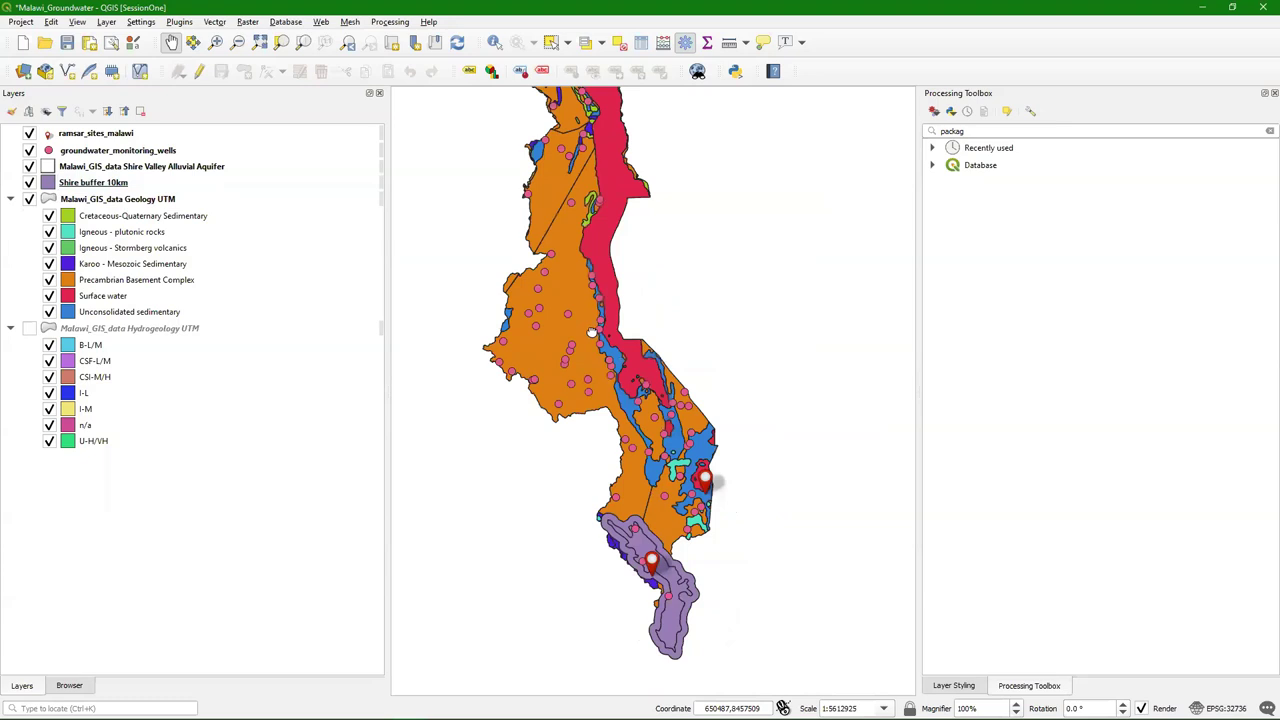
scroll(624, 495, up, 1)
drag(701, 447, 695, 335)
scroll(647, 392, up, 1)
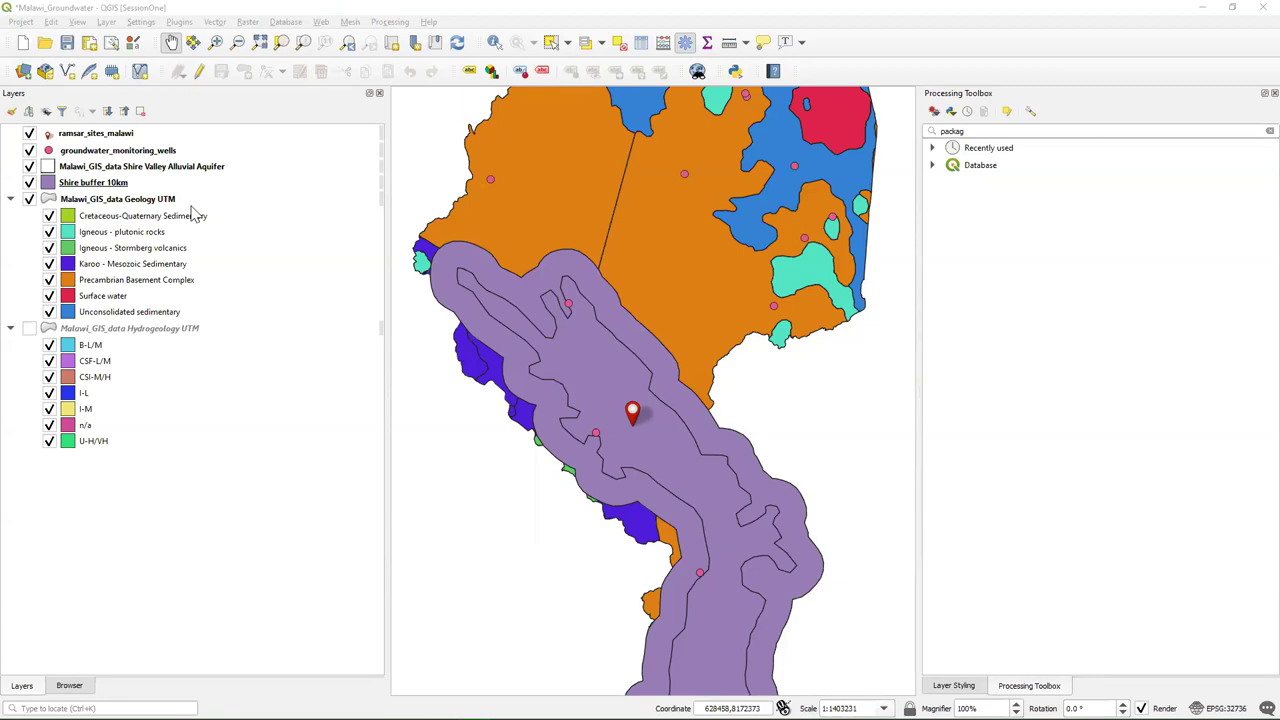
Select the Geology UTM layer and open the Dissolve tool with it as the input layer
click(70, 203)
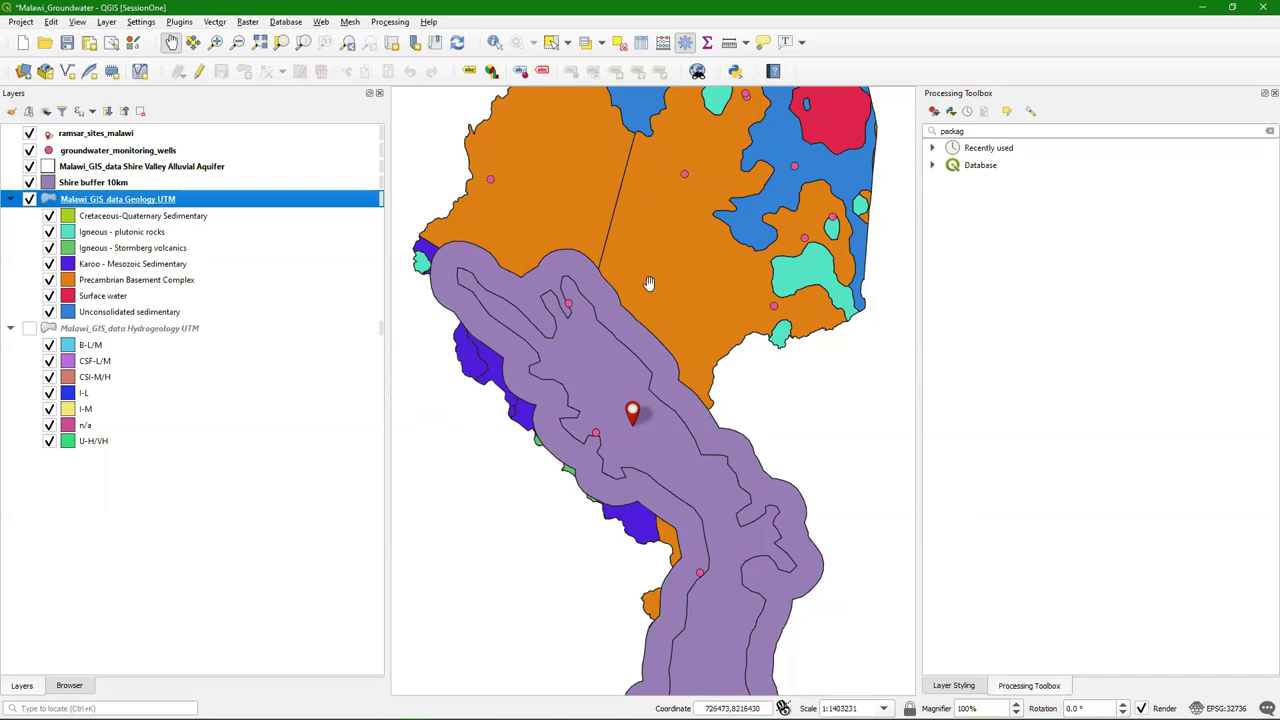
scroll(655, 175, down, 1)
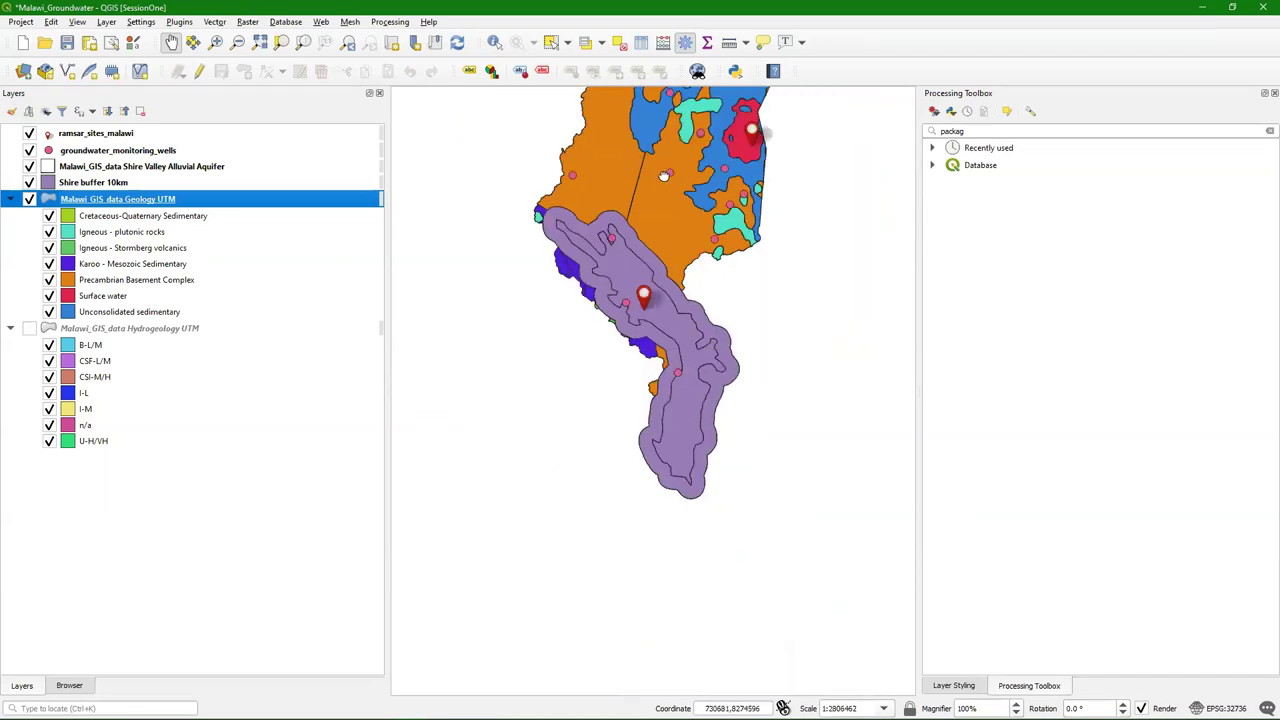
drag(664, 176, 539, 259)
scroll(535, 230, down, 1)
drag(531, 202, 552, 235)
scroll(502, 244, down, 1)
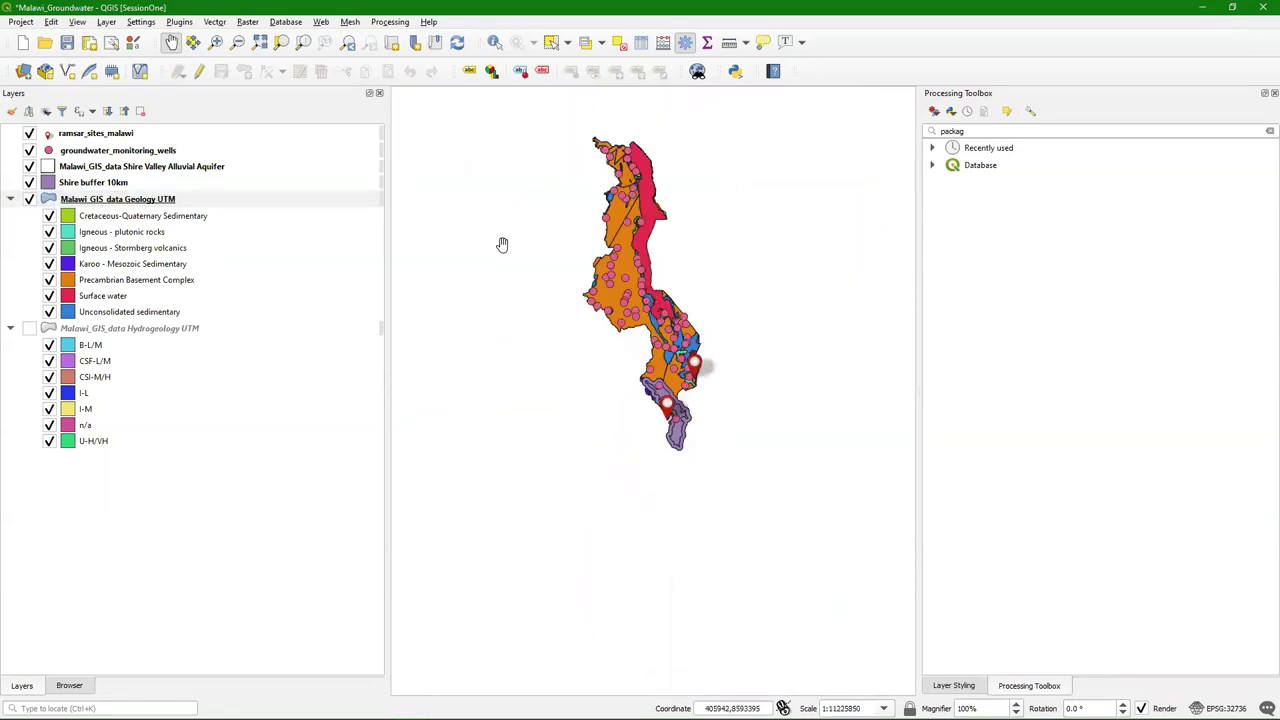
click(214, 22)
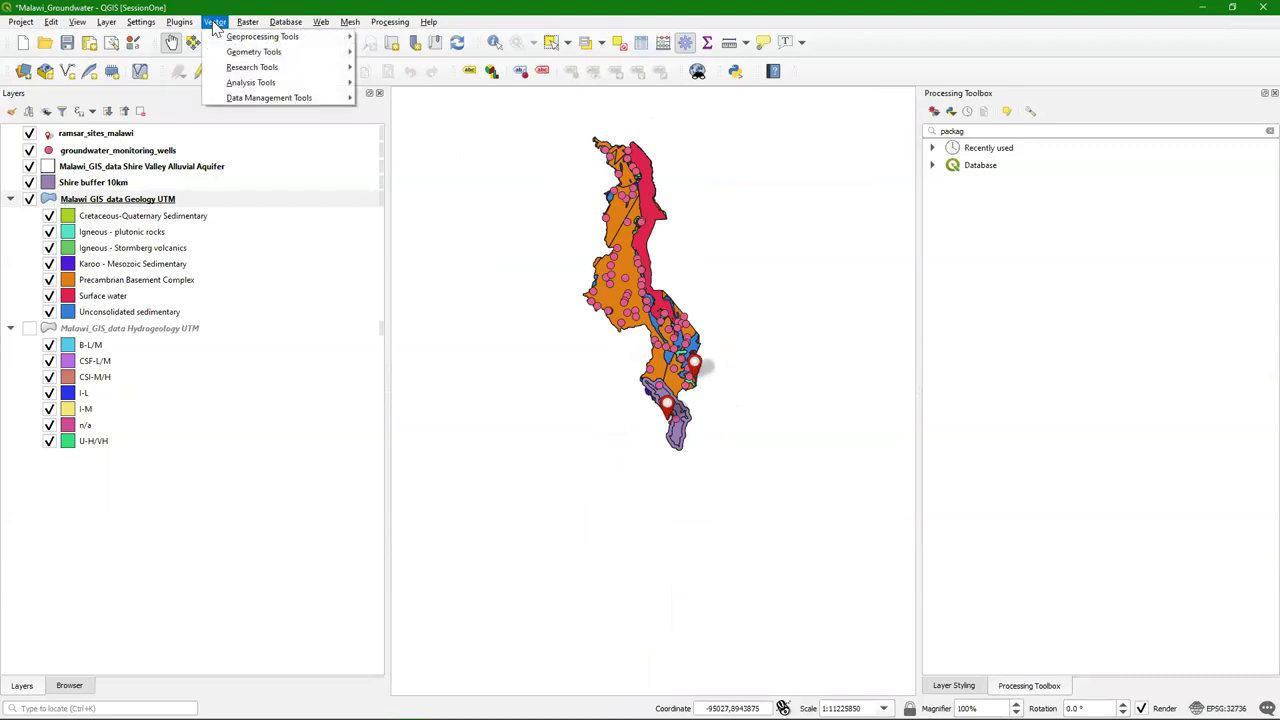
mouse_move(241, 39)
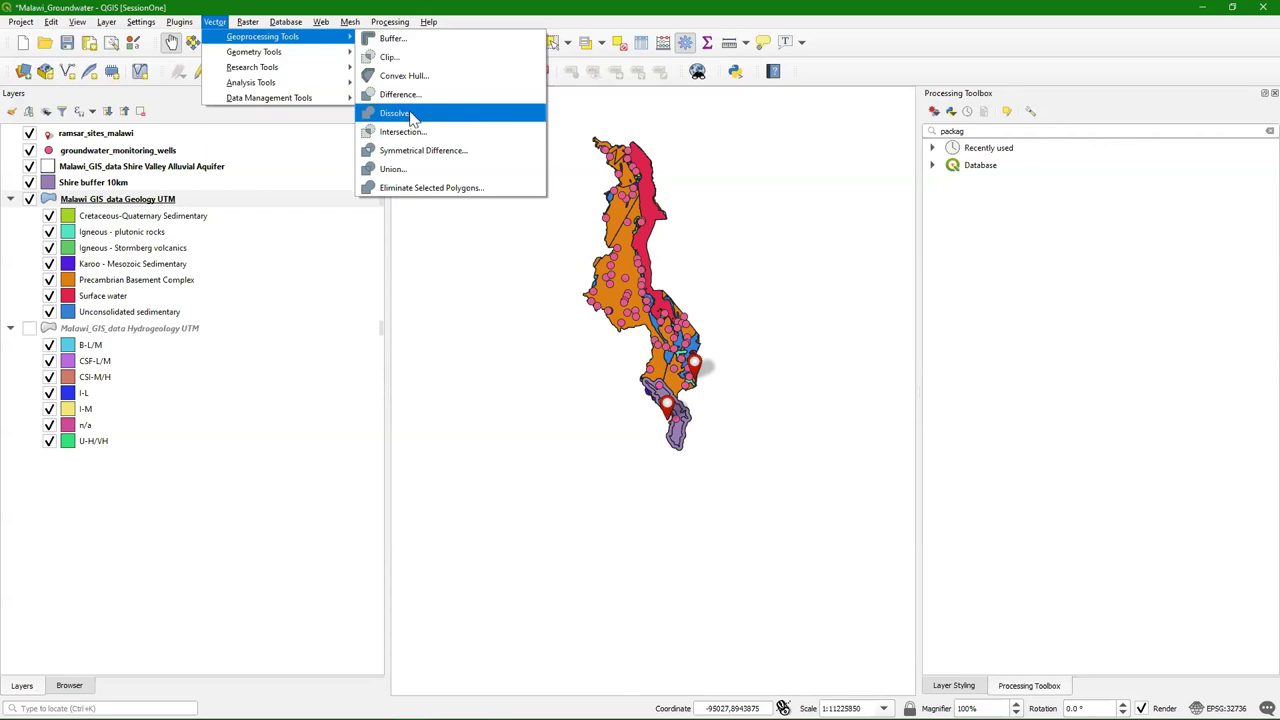
click(400, 113)
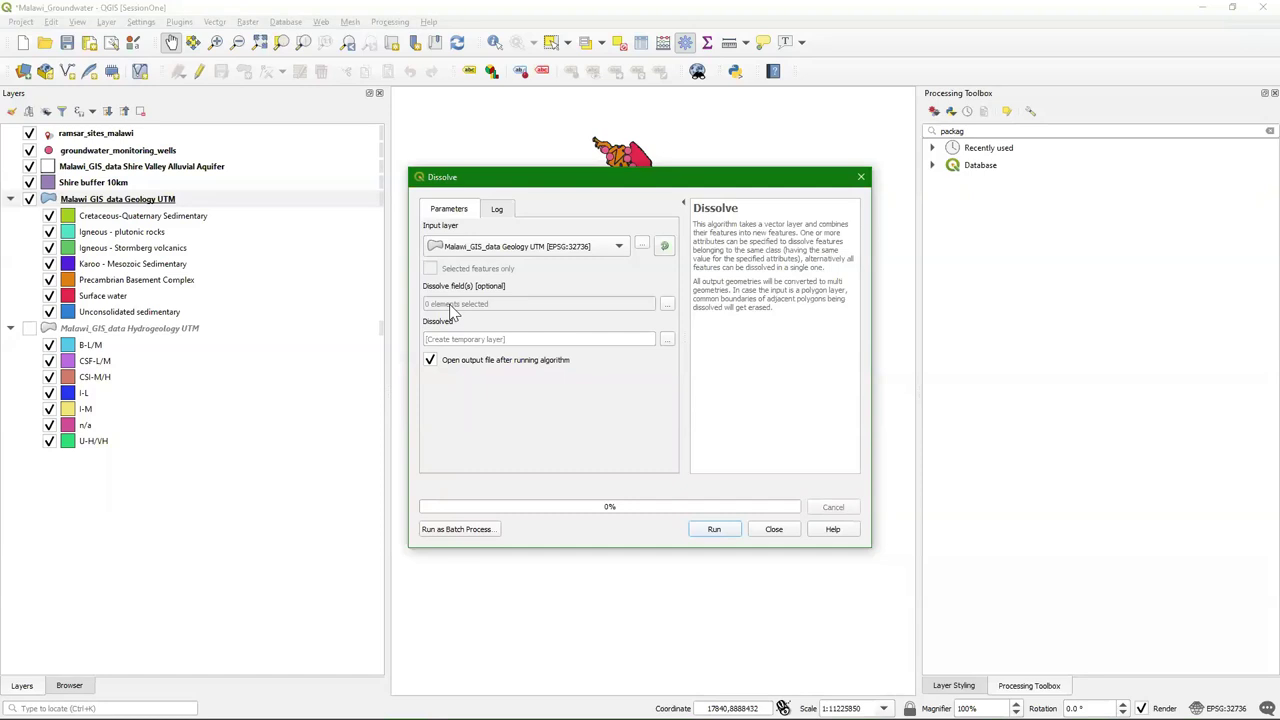
Save the dissolved output into Malawi_GIS_data.gpkg as layer "Malawi country boundary" and run Dissolve without any dissolve fields
click(667, 340)
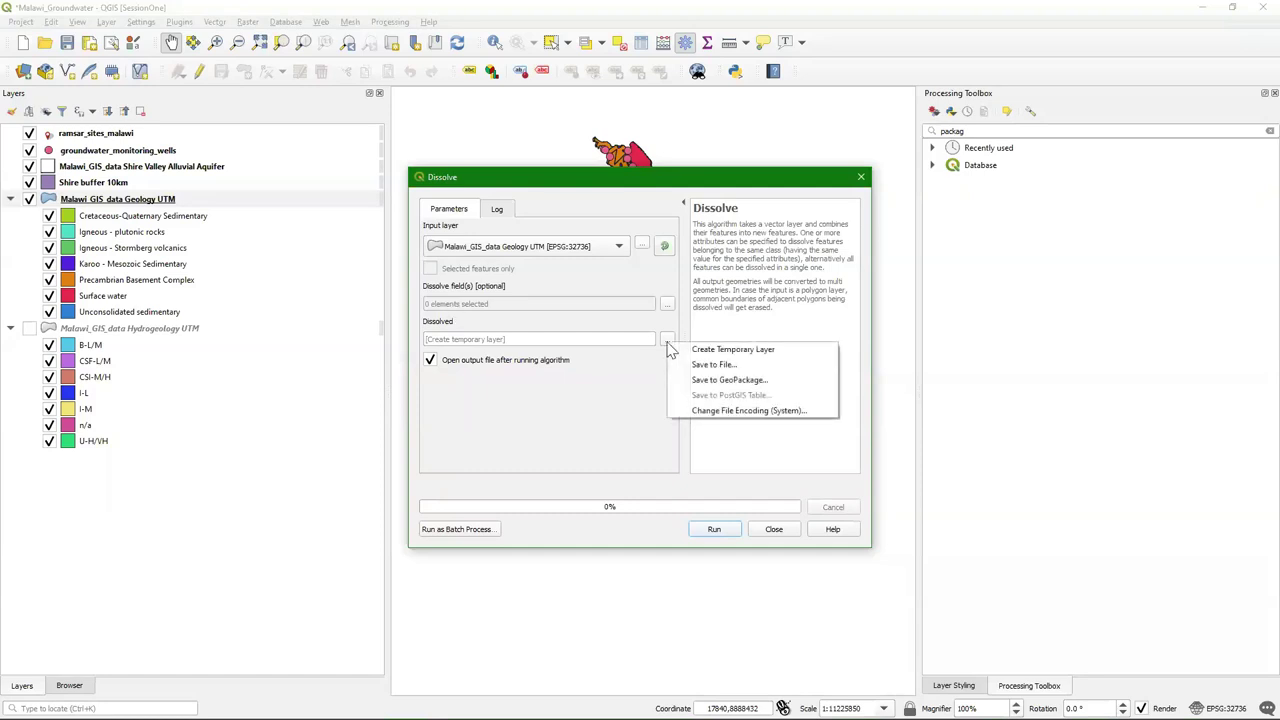
click(757, 385)
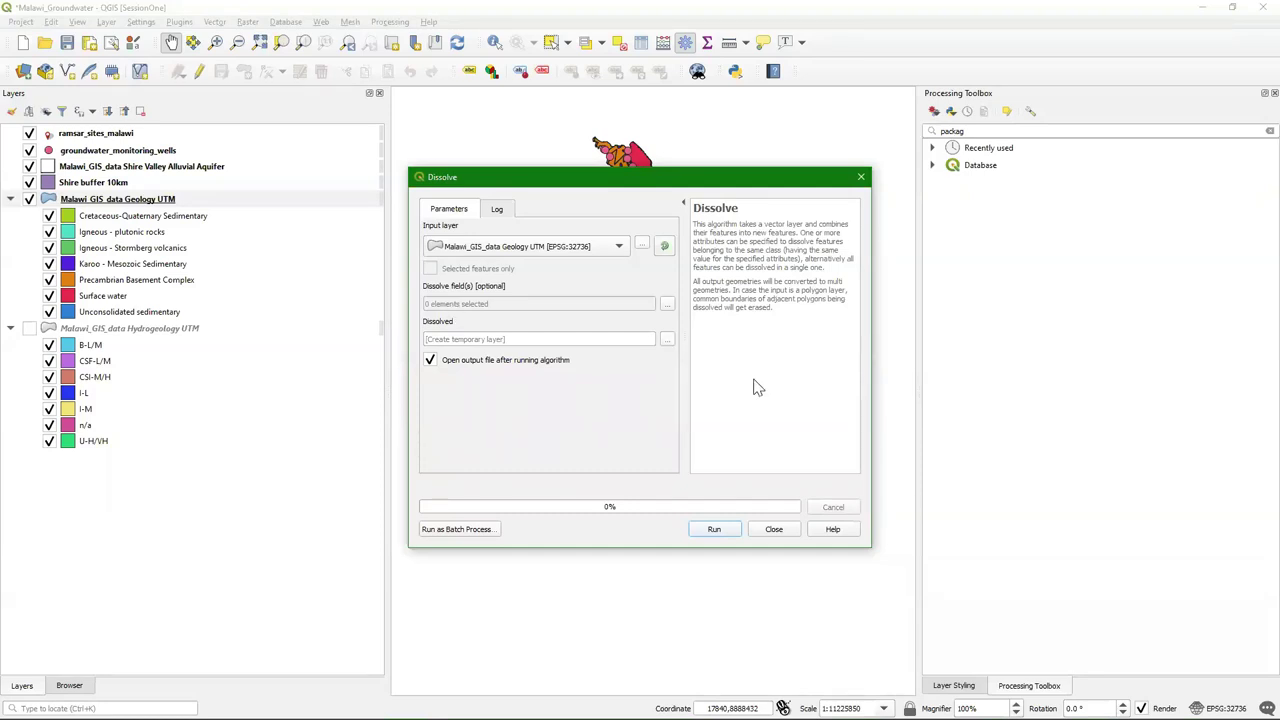
click(732, 300)
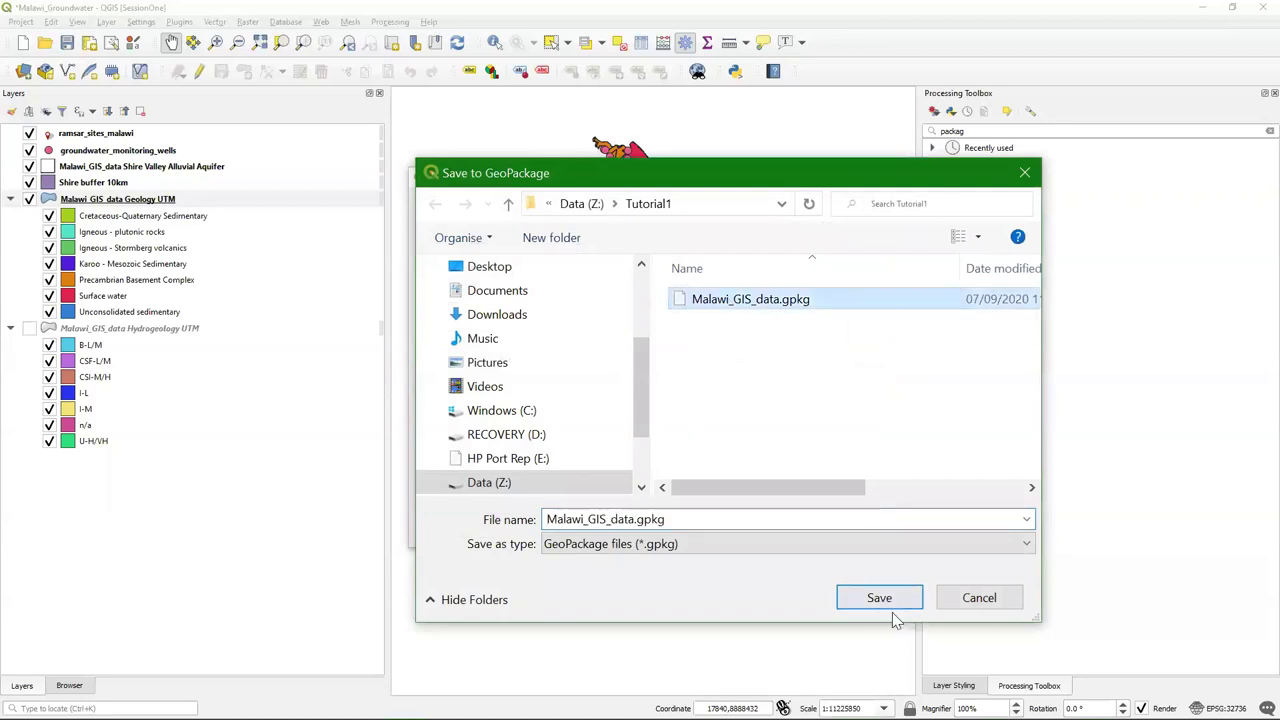
click(886, 600)
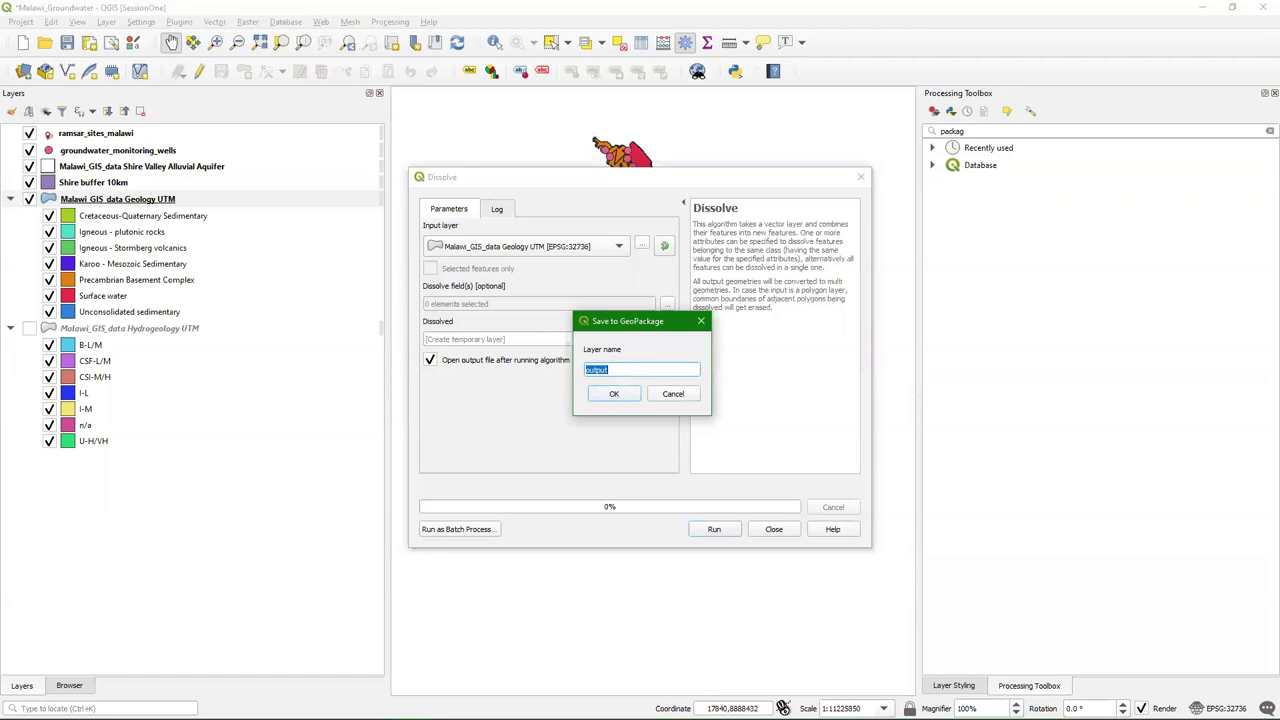
text(Mal)
text(y boundary)
click(629, 396)
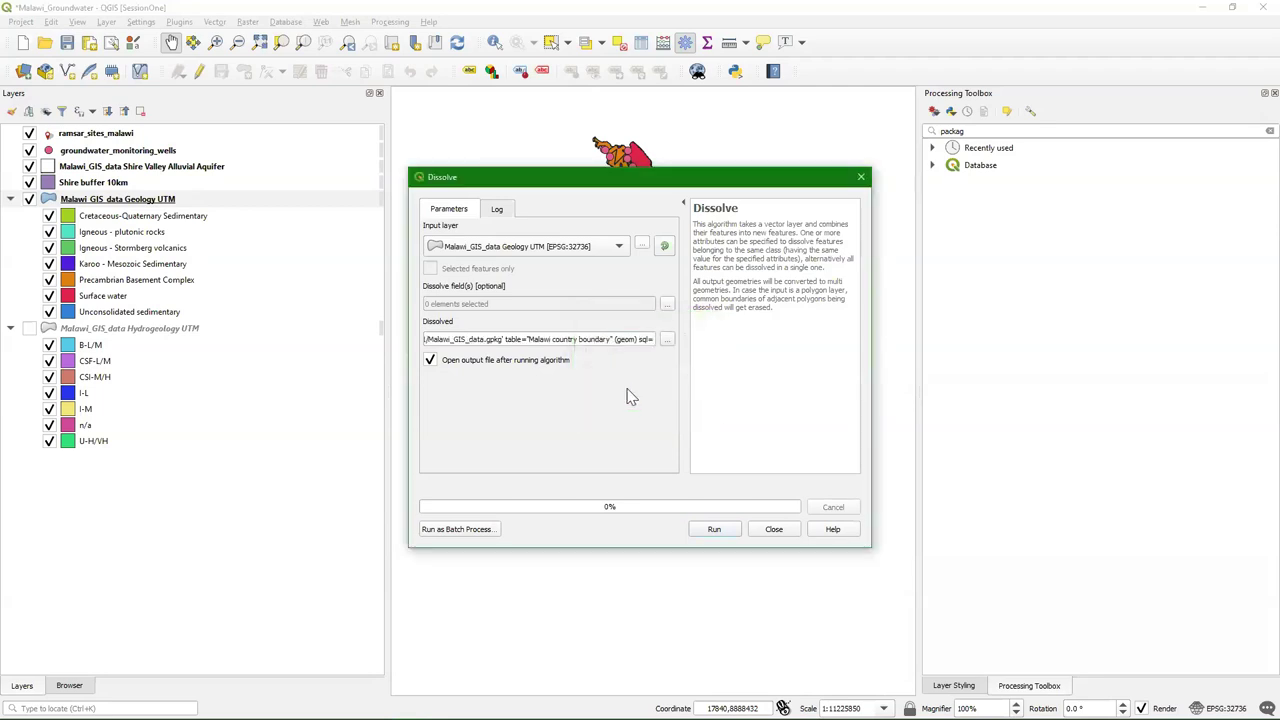
click(719, 530)
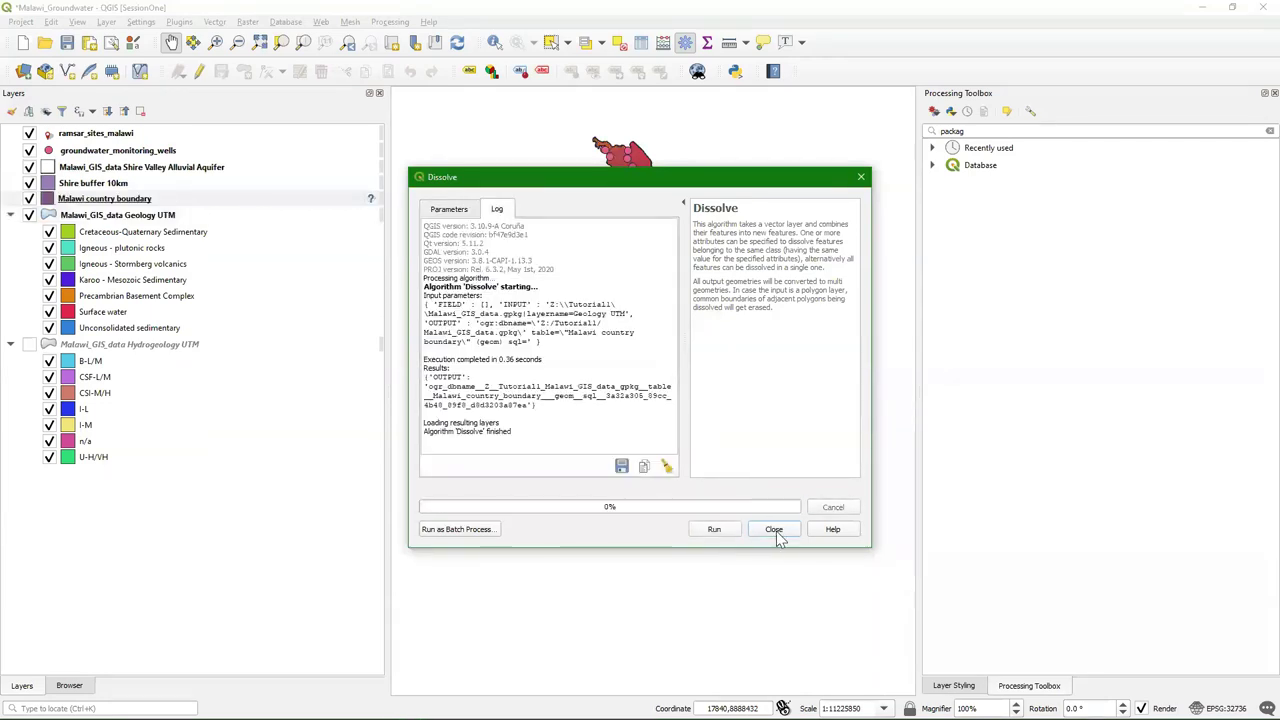
click(774, 530)
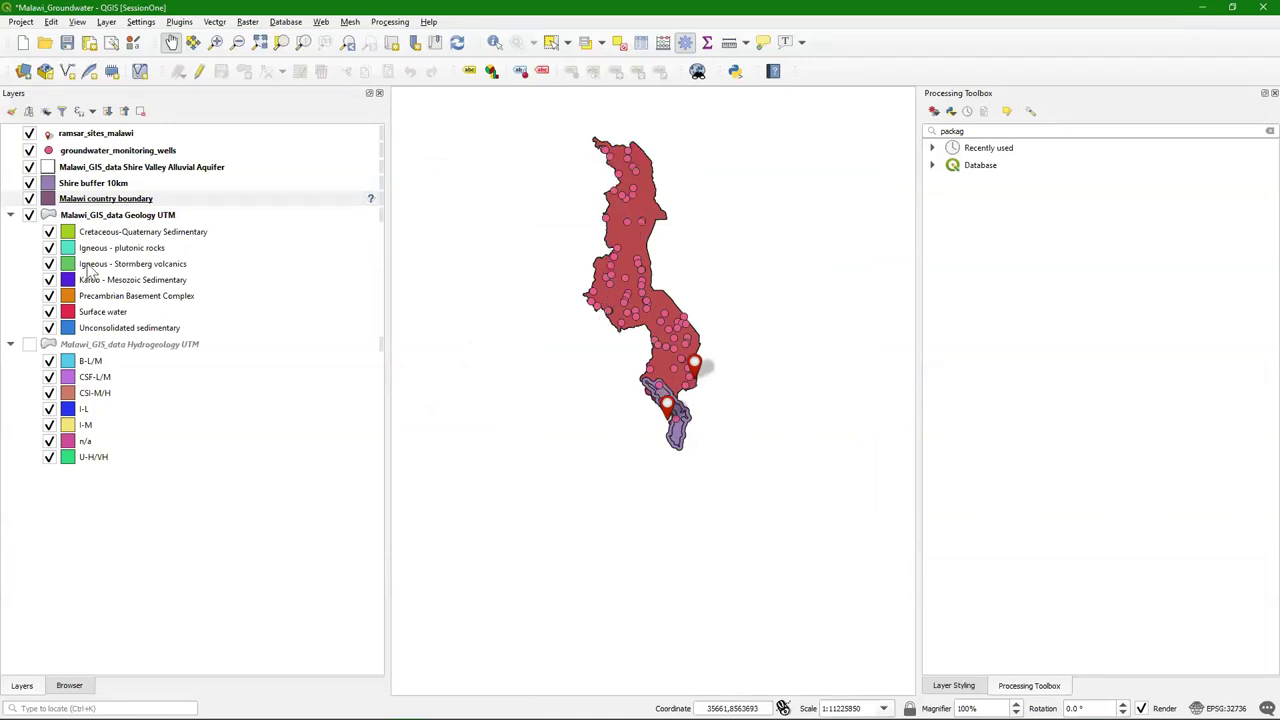
Hide the Geology UTM layer and inspect where Shire buffer 10km extends beyond the Malawi country boundary
click(38, 202)
click(29, 214)
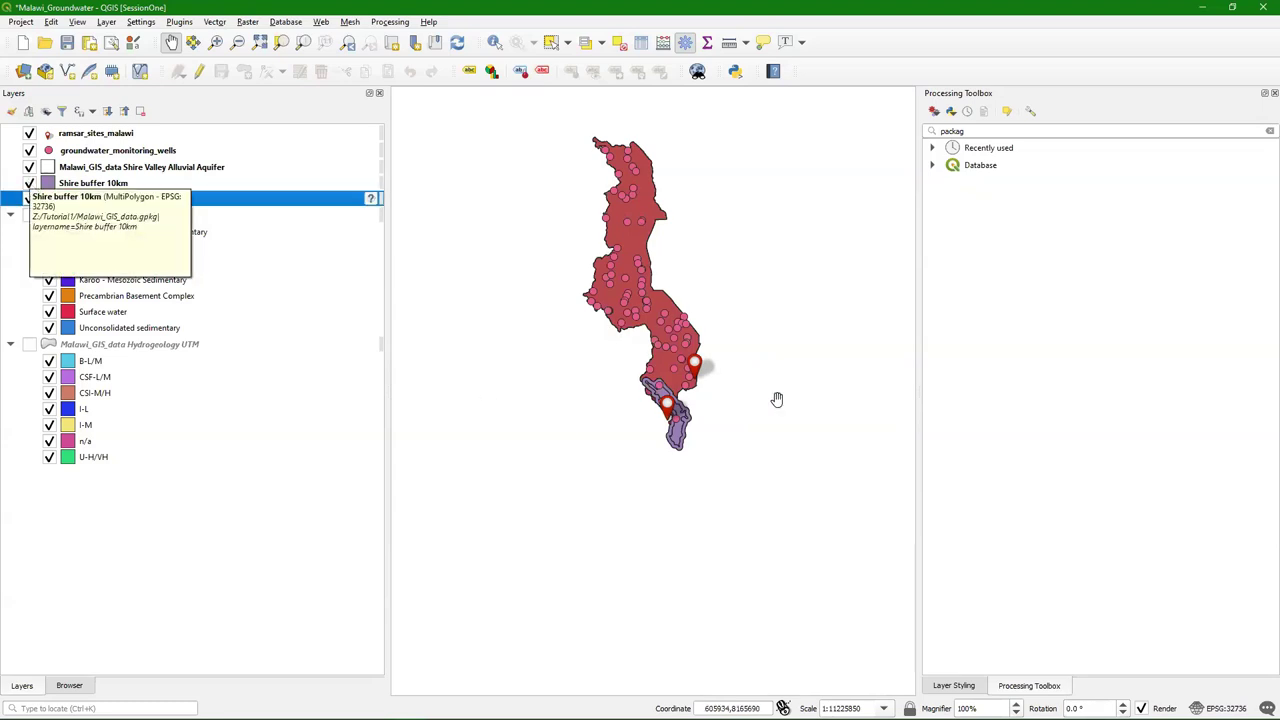
scroll(661, 412, up, 2)
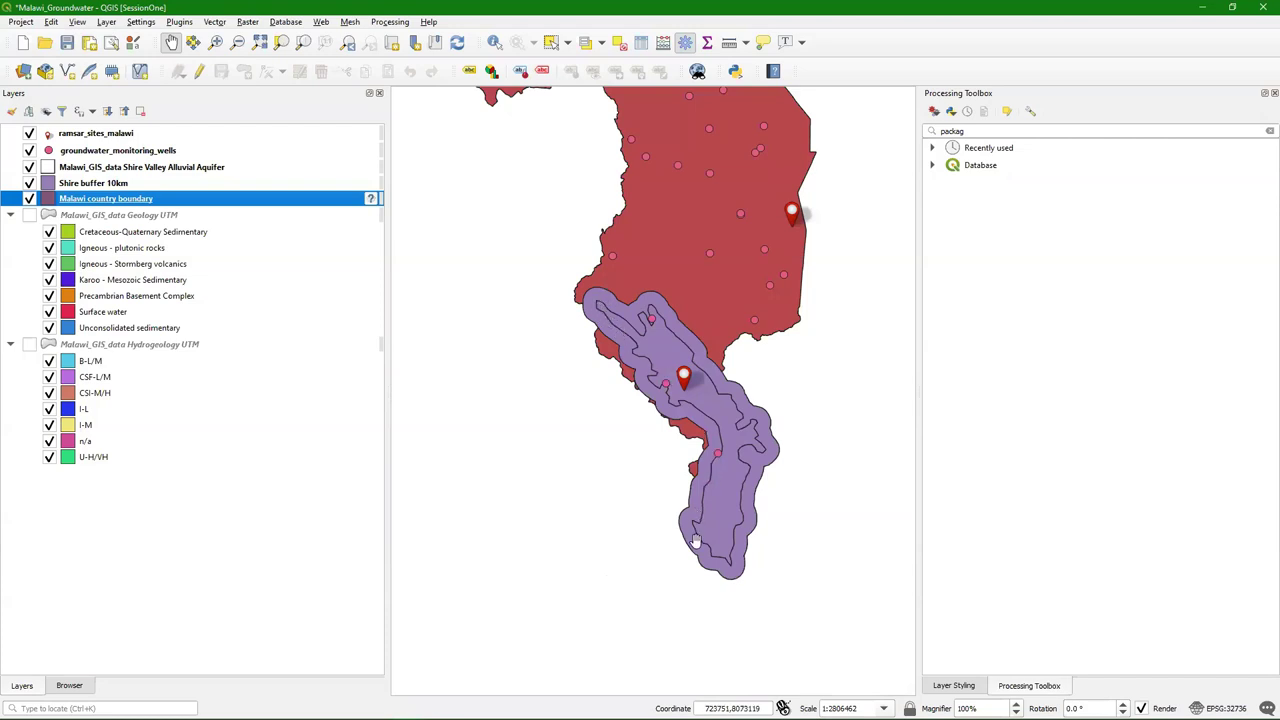
scroll(655, 158, down, 1)
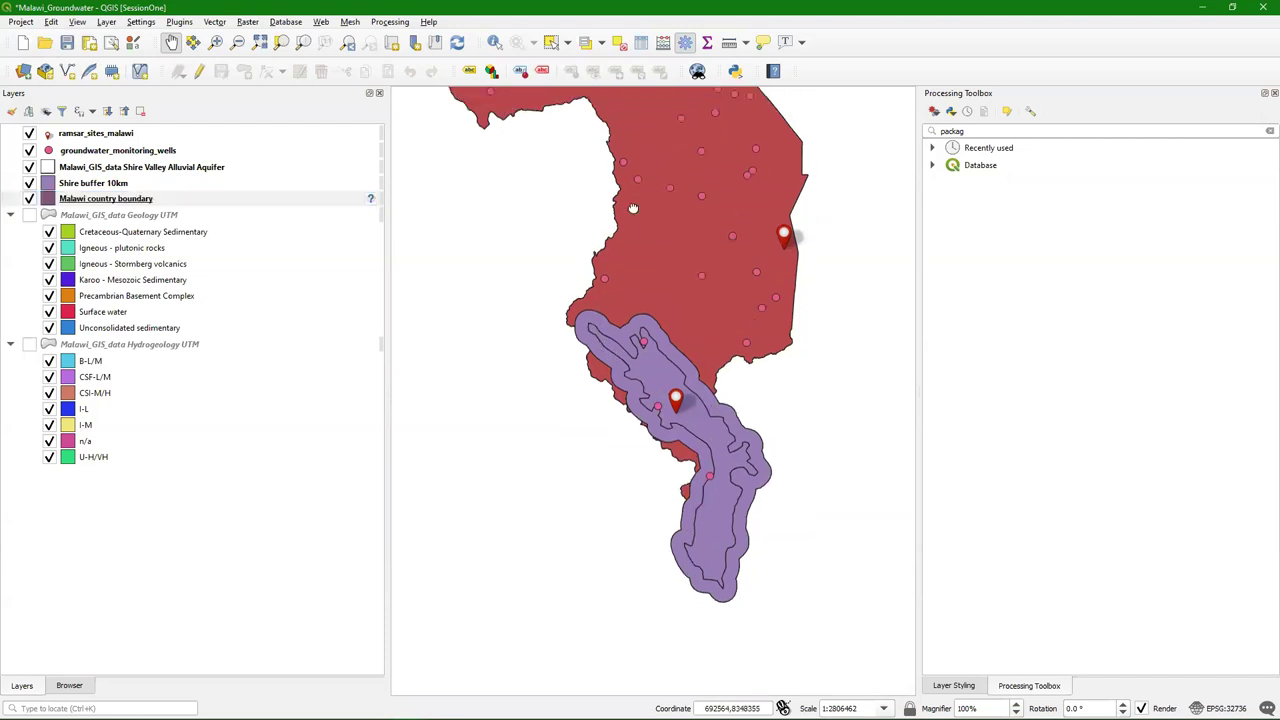
scroll(612, 360, up, 1)
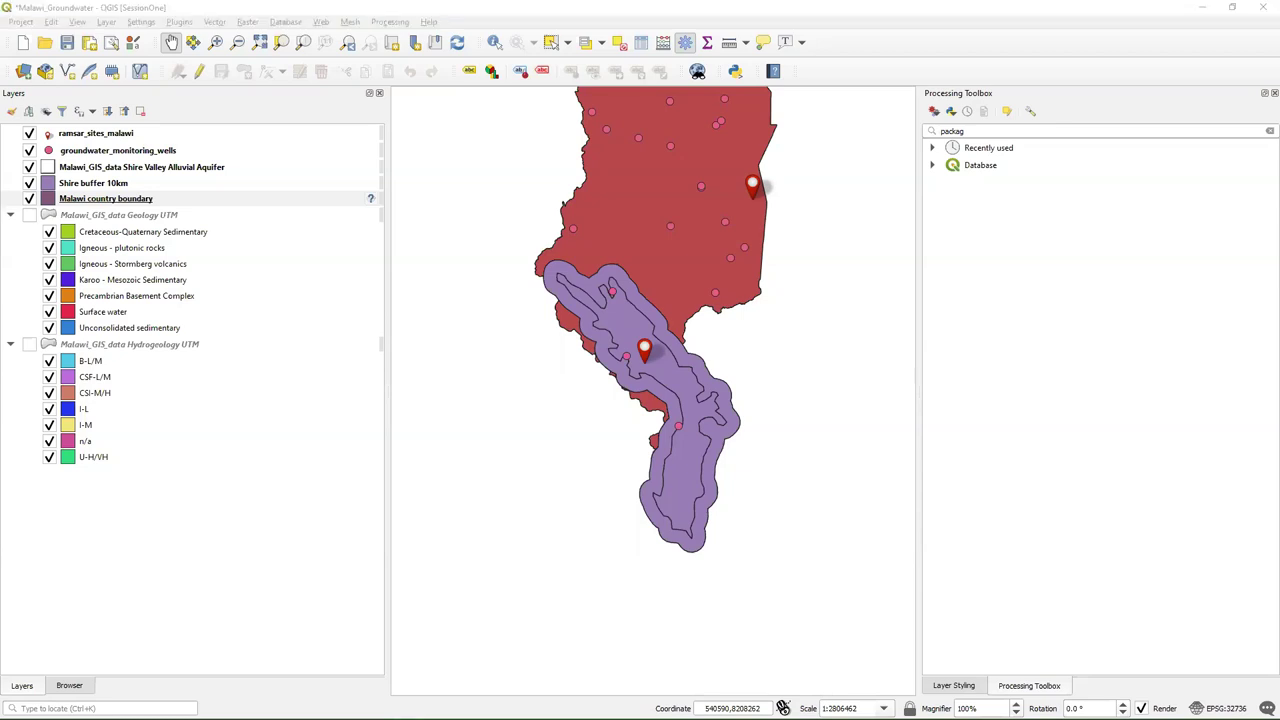
click(225, 8)
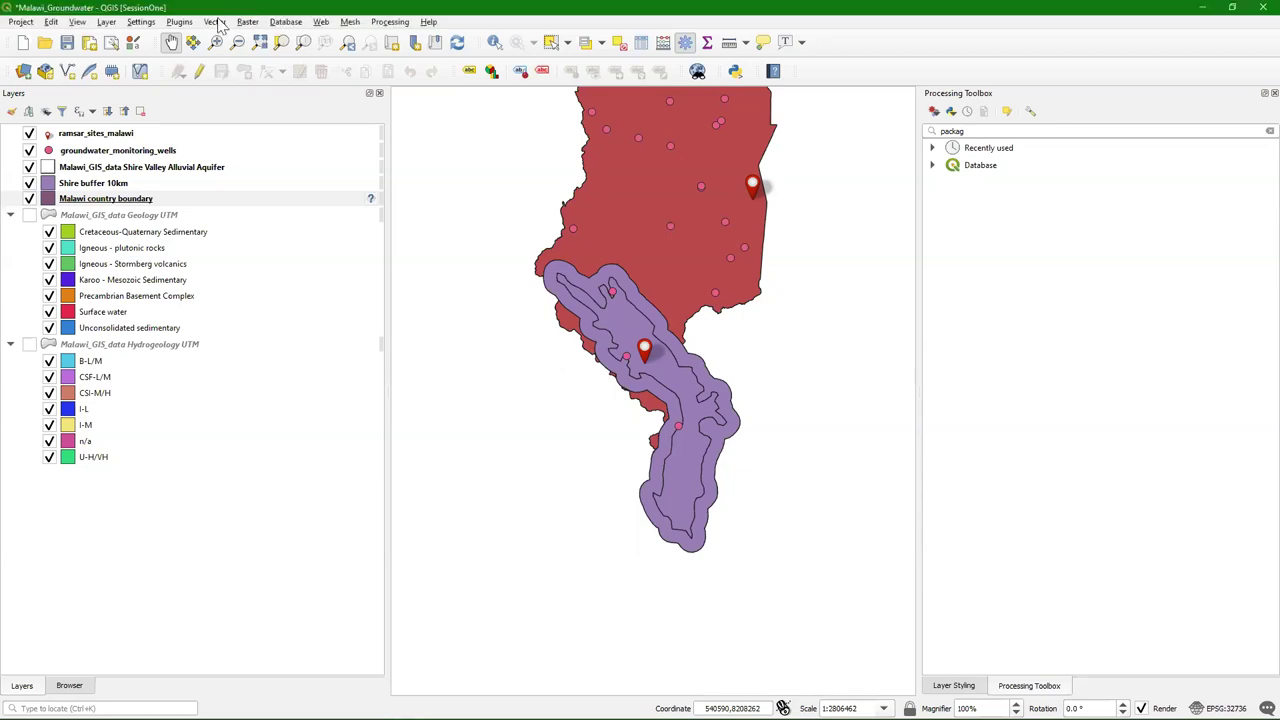
click(215, 22)
mouse_move(214, 21)
mouse_move(280, 37)
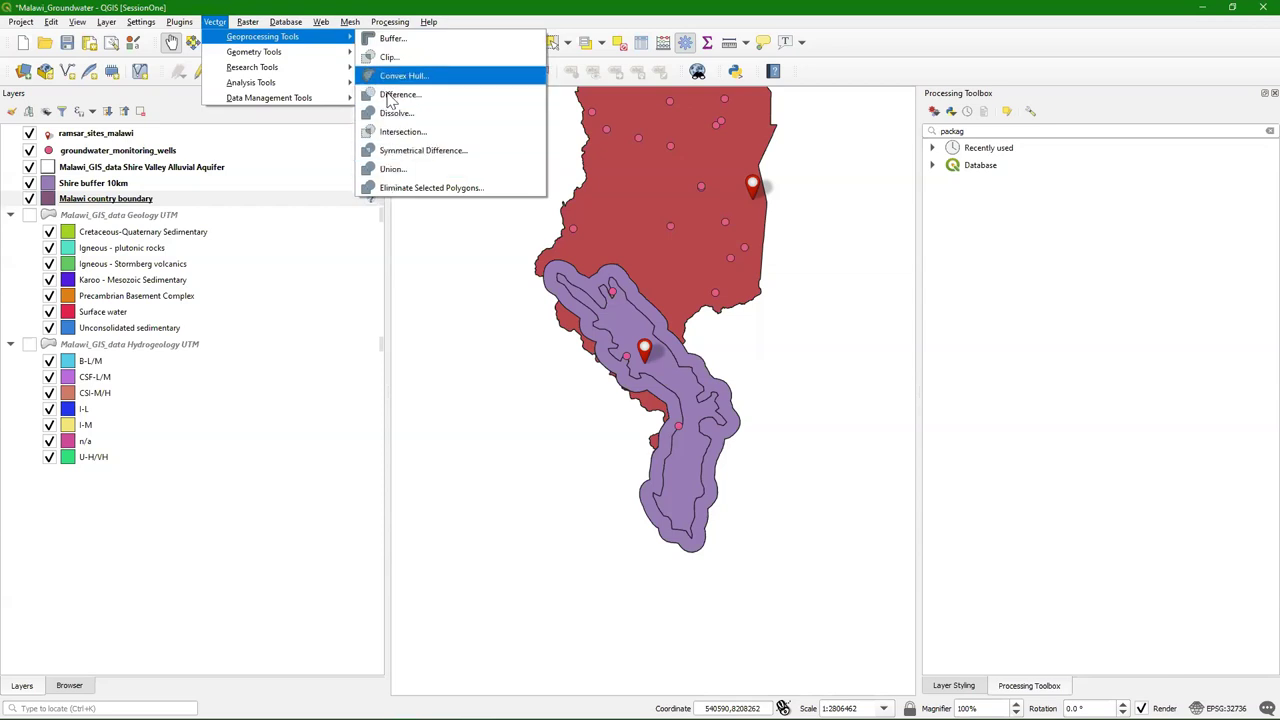
click(427, 136)
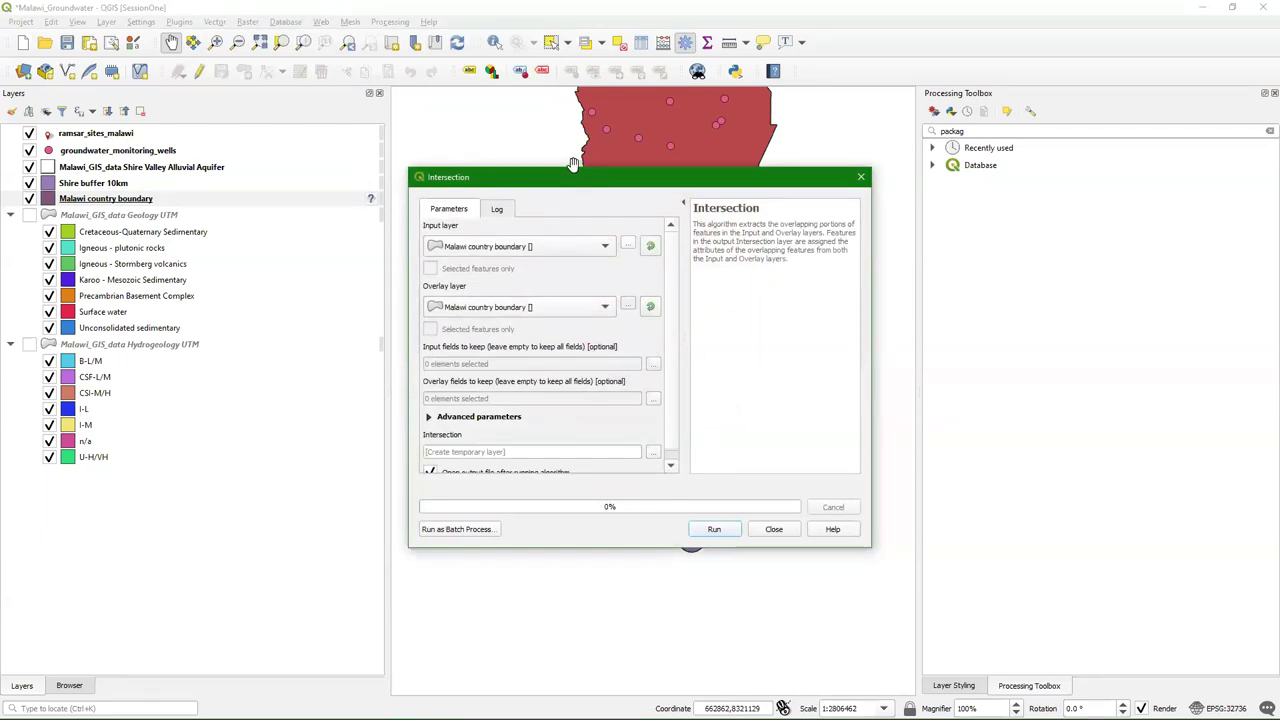
click(775, 529)
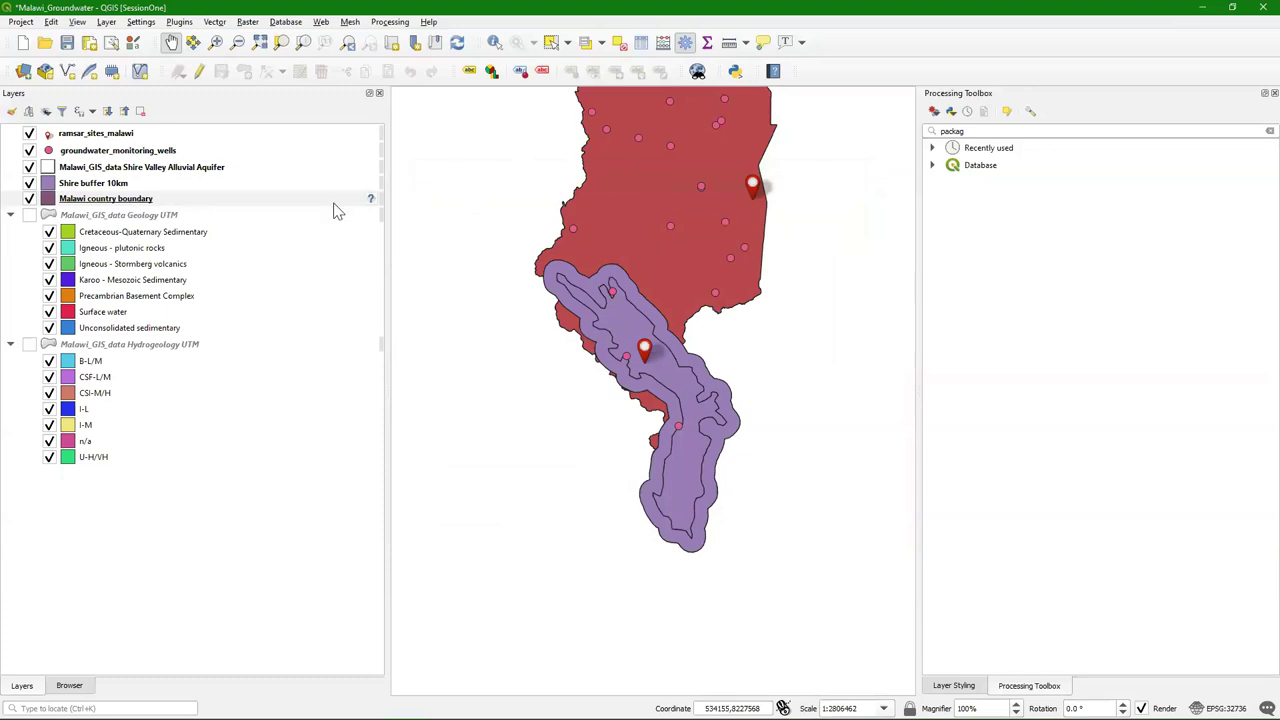
Assign the WGS 84 / UTM zone 36S (EPSG:32736) coordinate reference system to the Malawi country boundary layer
click(370, 200)
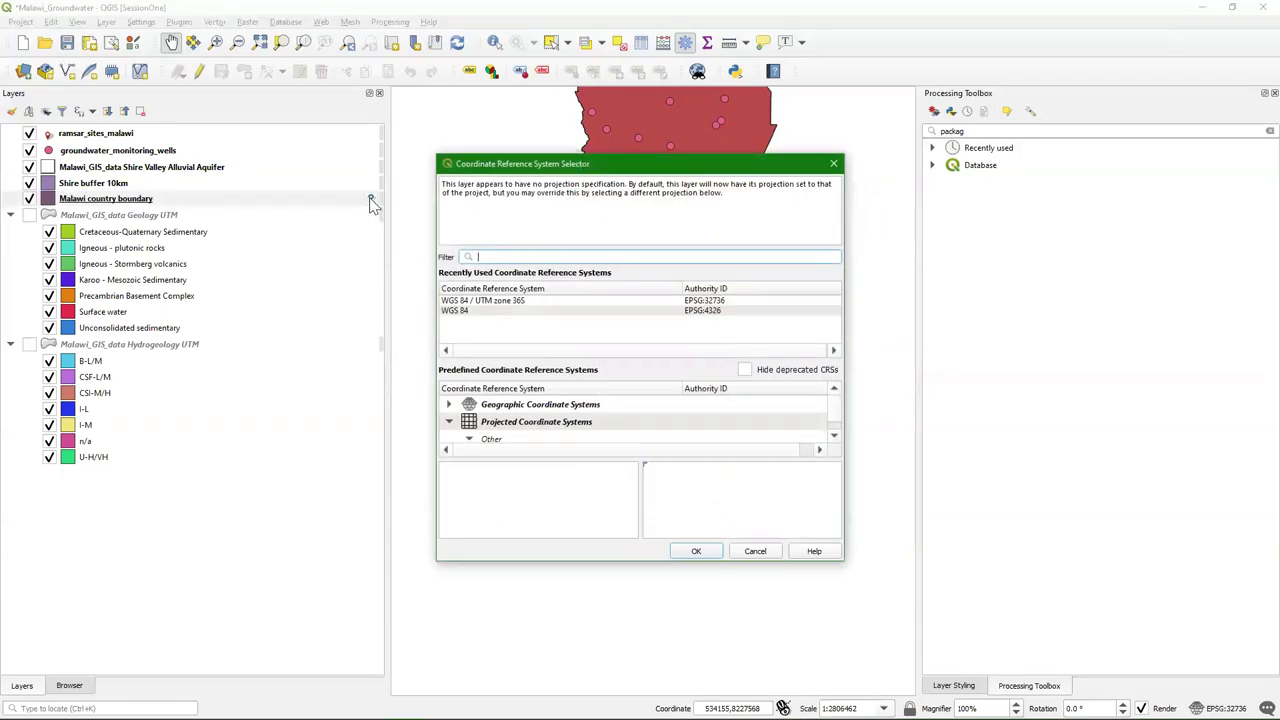
click(477, 302)
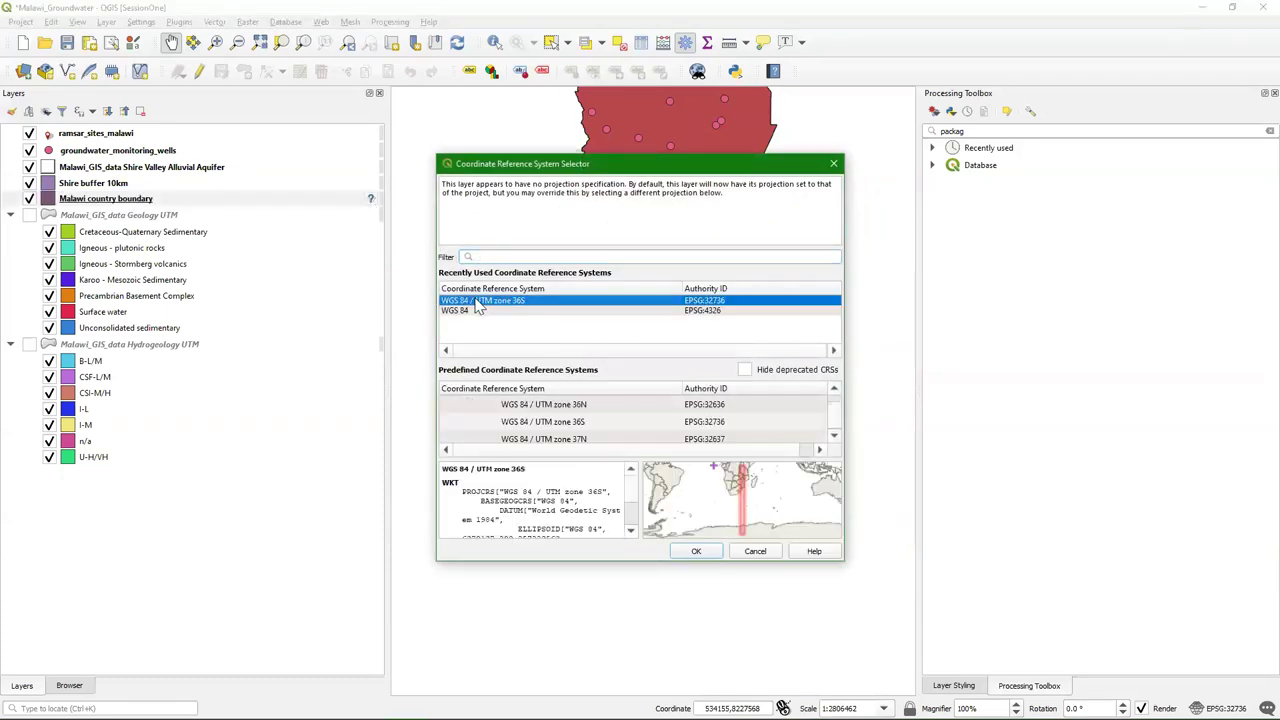
click(698, 553)
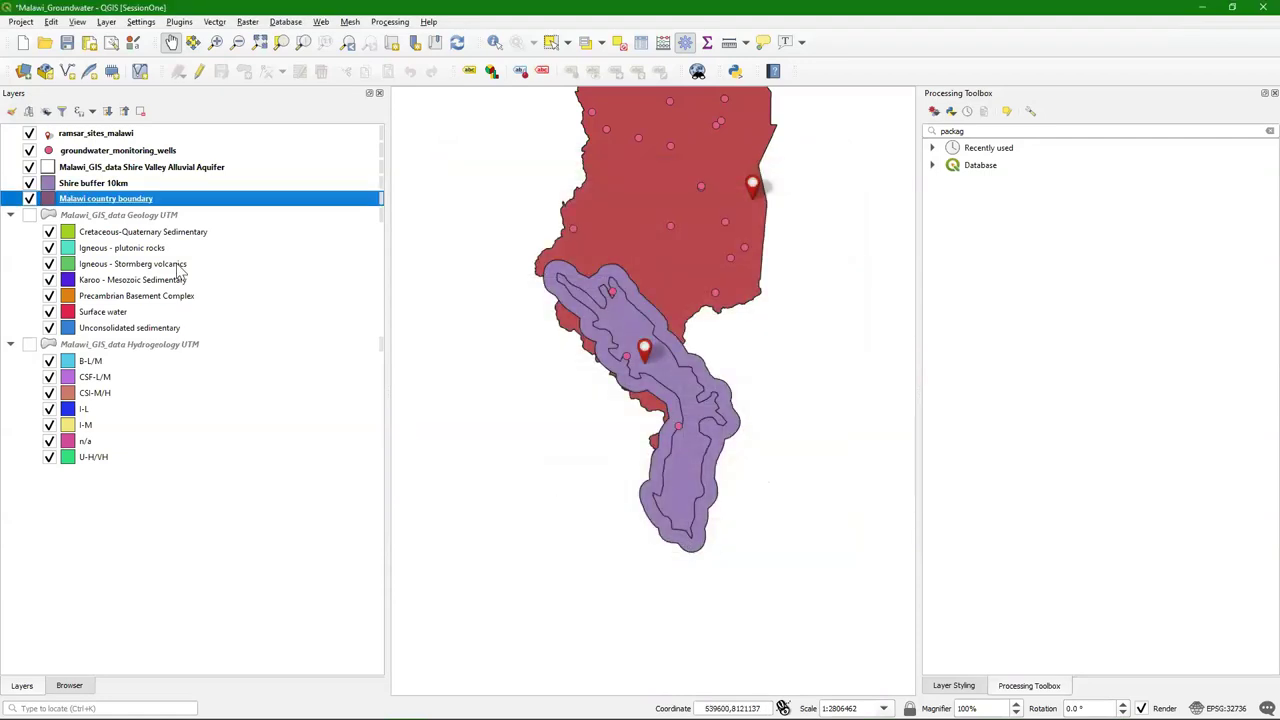
Set up an Intersection with Shire buffer 10km as the input layer and Malawi country boundary as the overlay layer
click(215, 22)
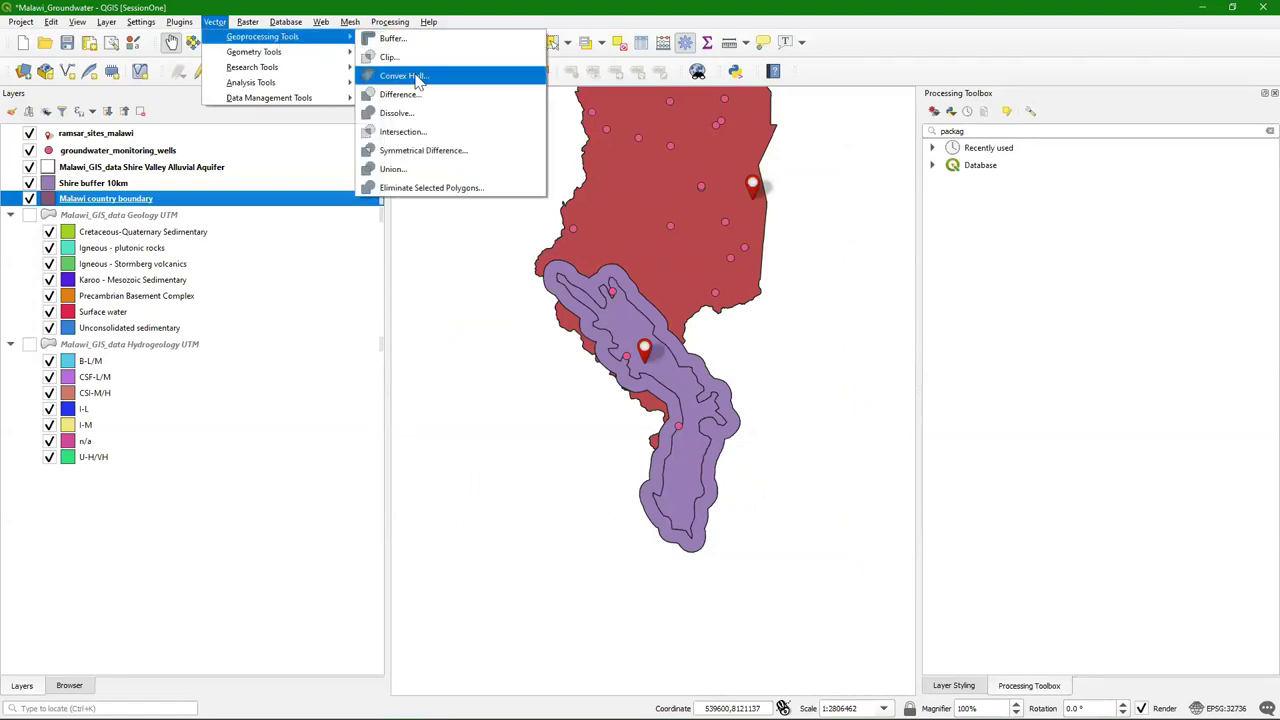
click(409, 130)
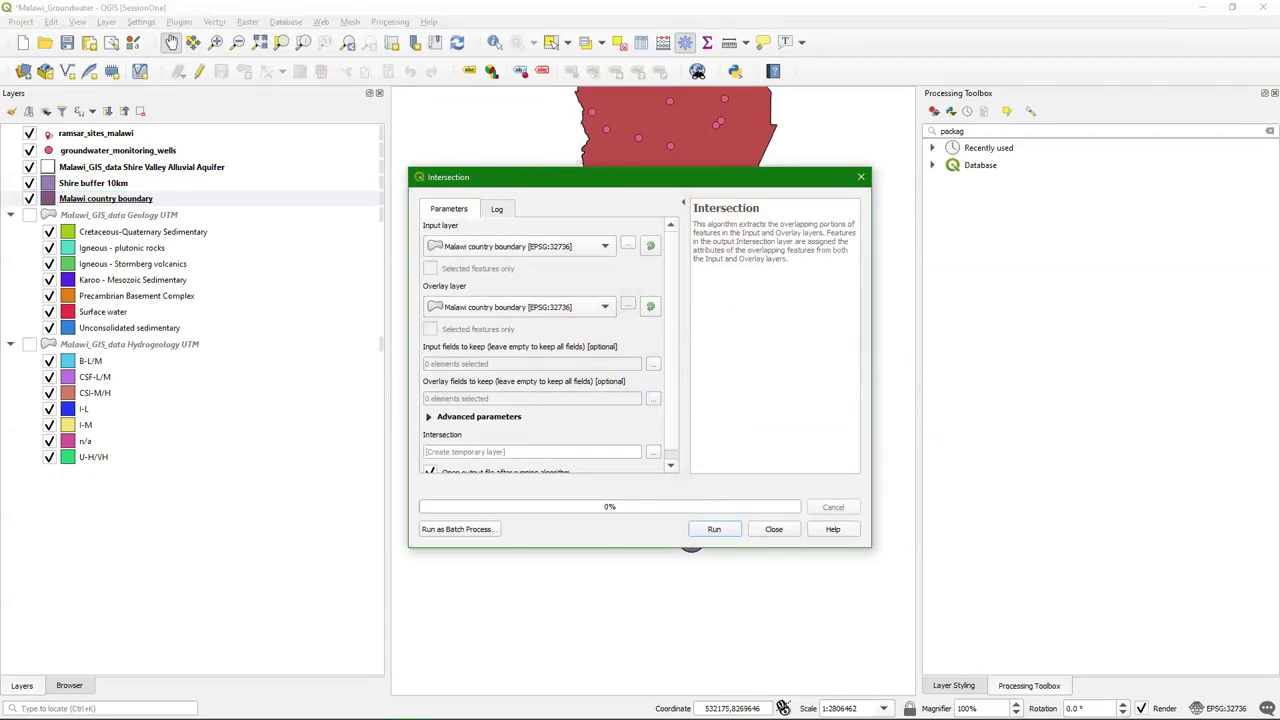
click(585, 247)
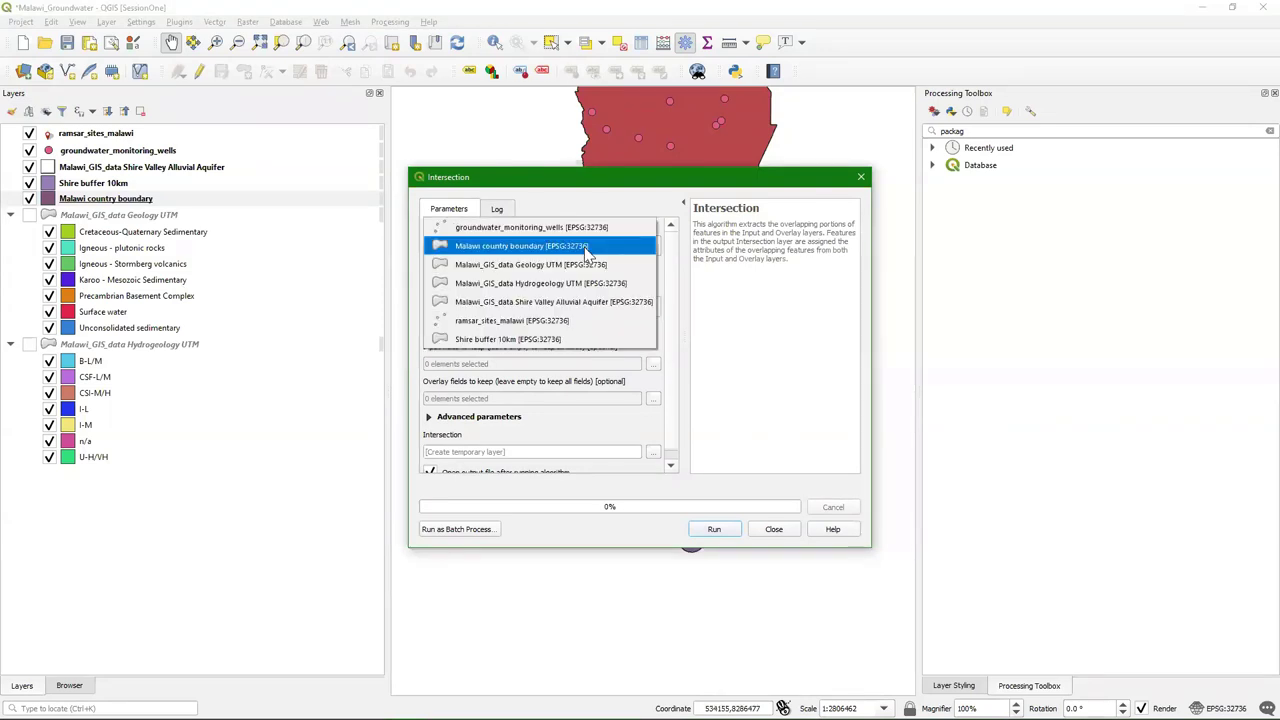
click(486, 339)
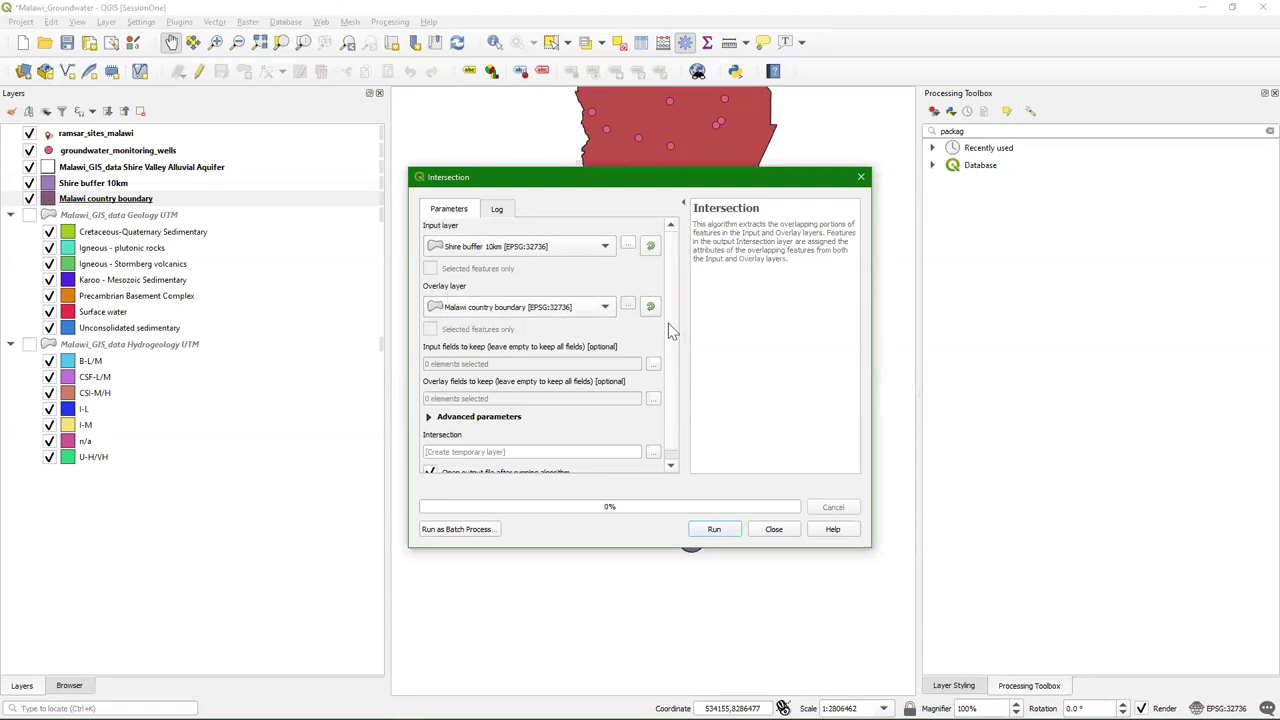
Save the intersection output into Malawi_GIS_data.gpkg as layer "Shire study area" and run the Intersection
scroll(628, 370, down, 1)
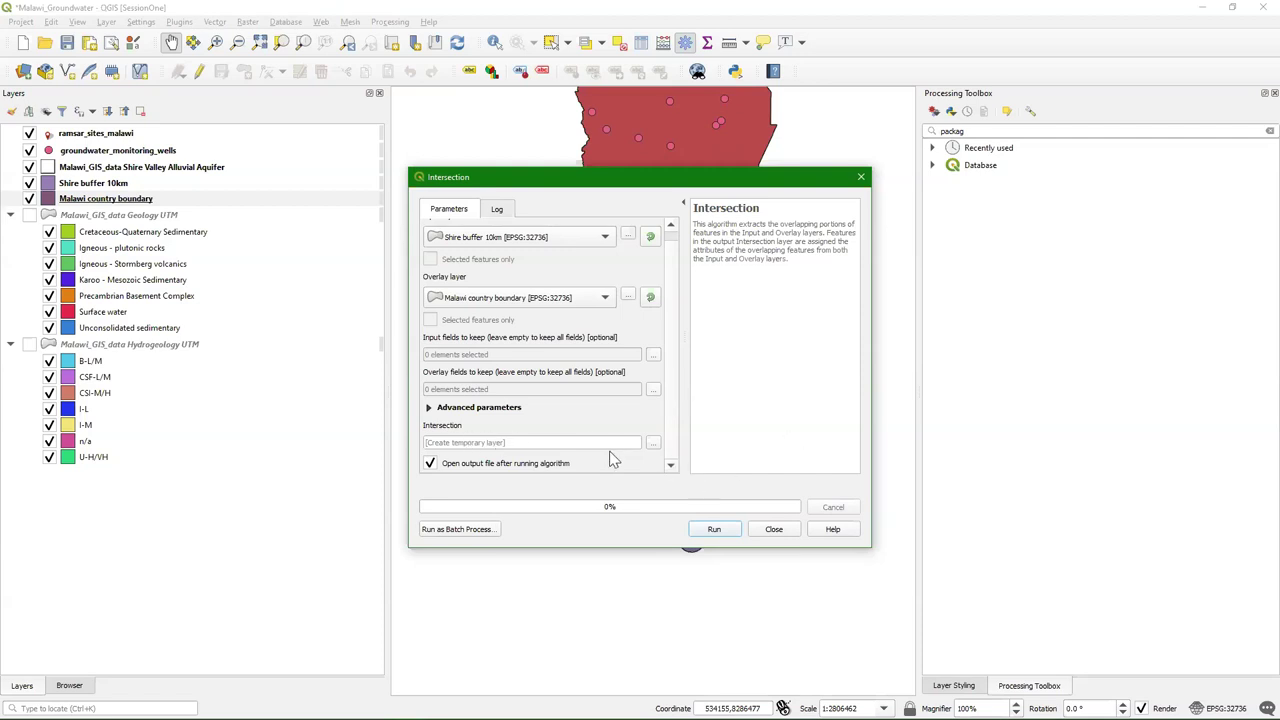
click(653, 442)
click(704, 482)
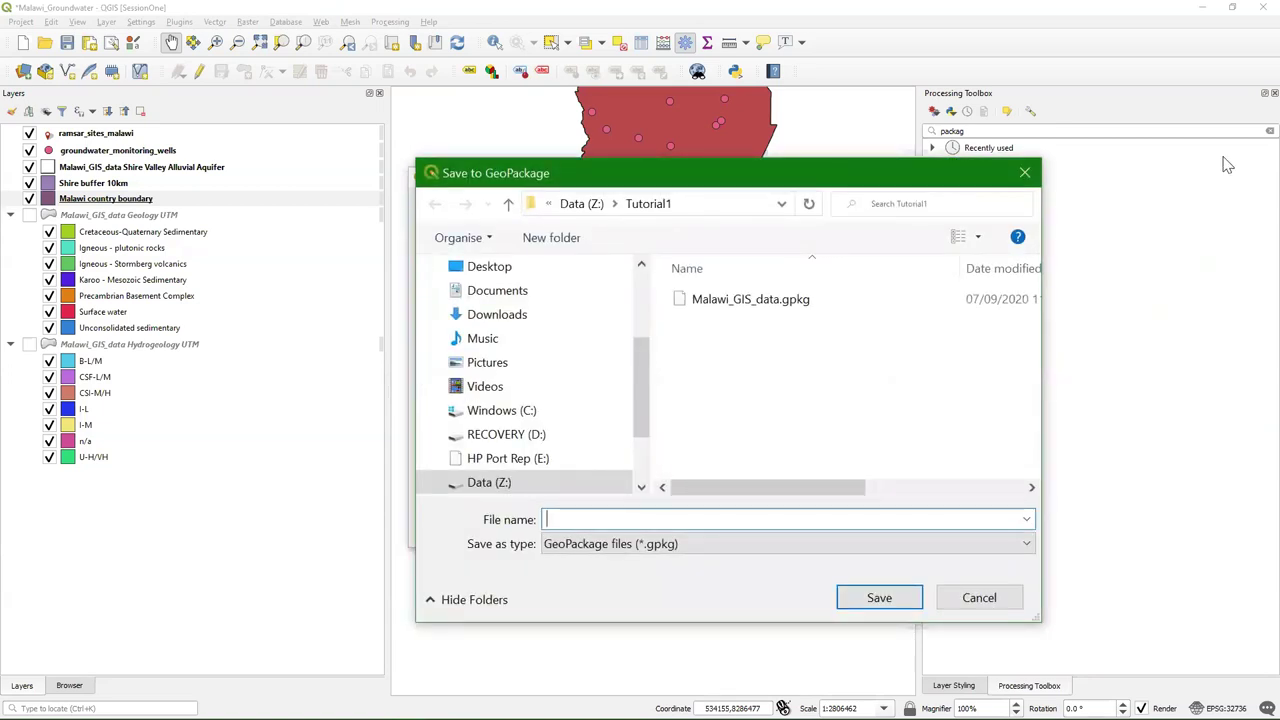
click(740, 302)
click(882, 598)
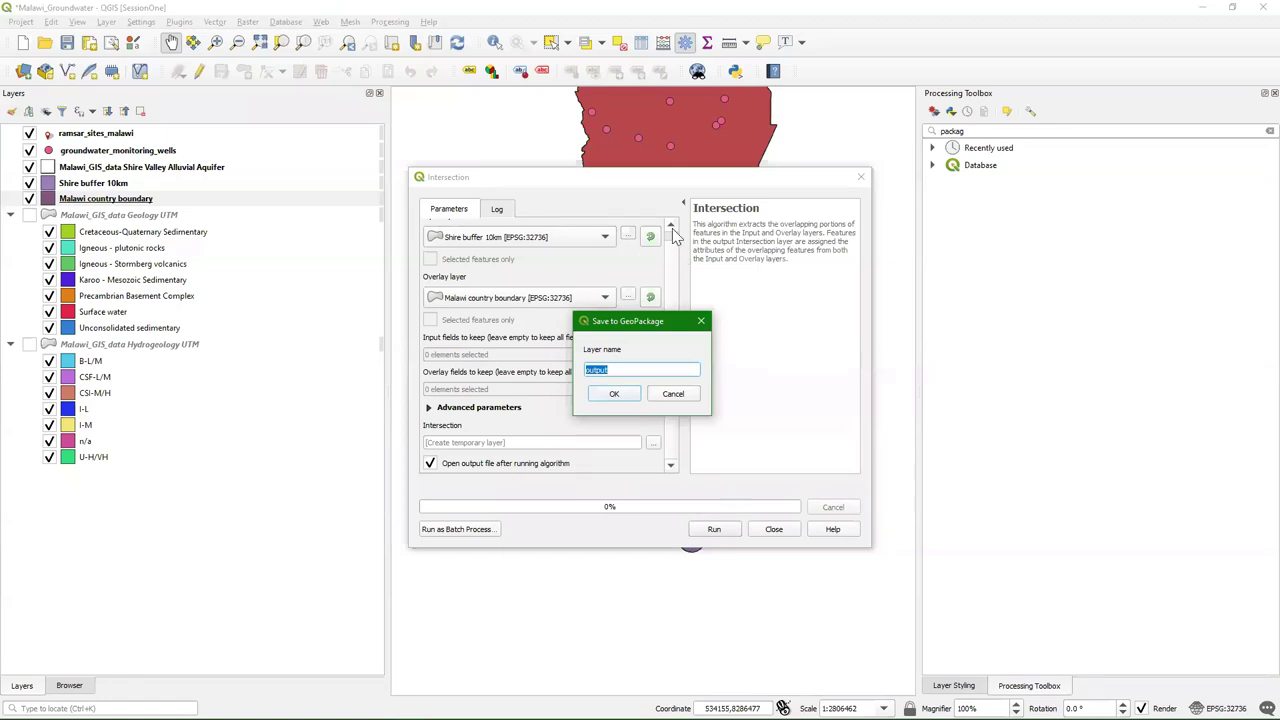
text(Sh)
text(study area)
click(614, 394)
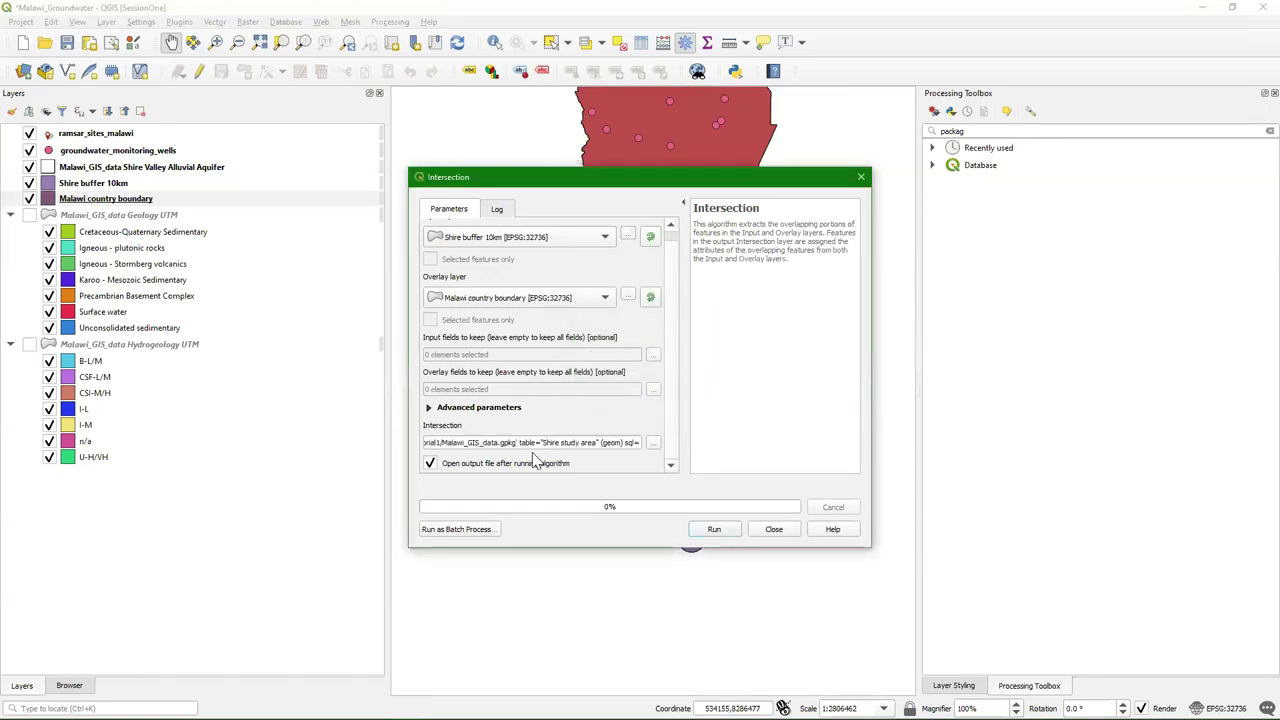
click(715, 529)
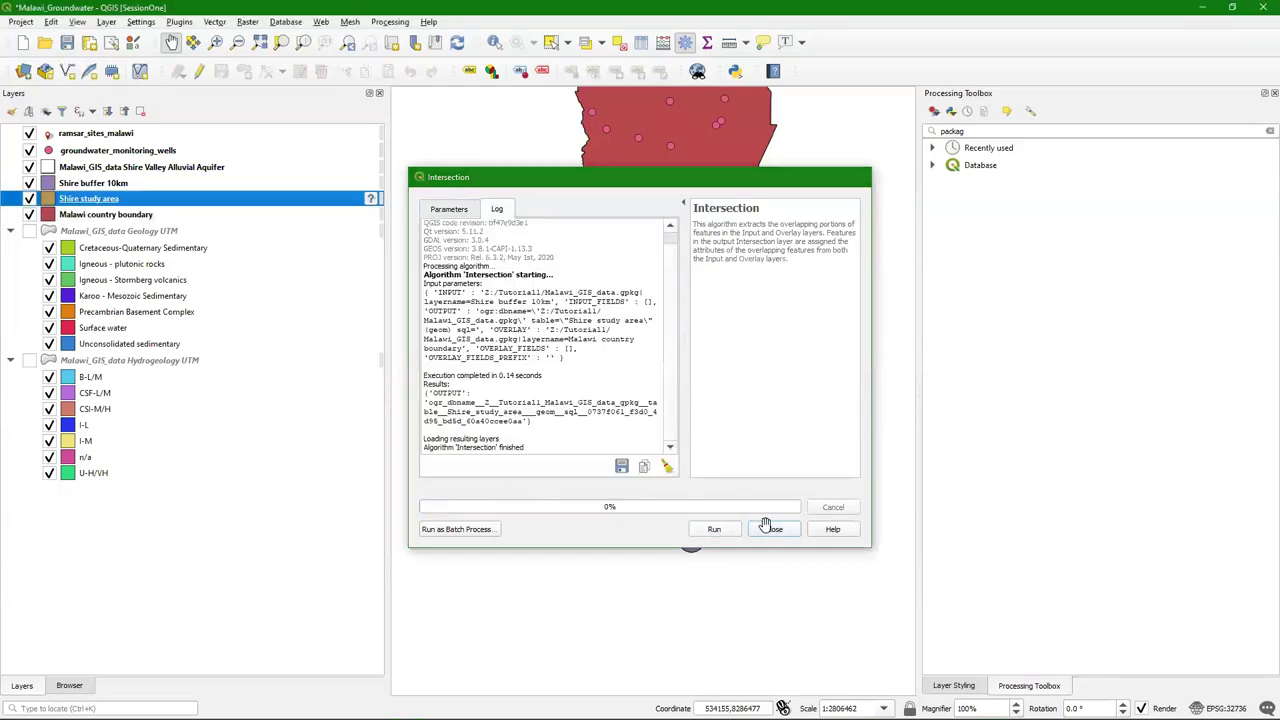
click(772, 529)
Hide the Shire buffer 10km and Malawi country boundary layers, comparing the full buffer with the Shire study area
click(30, 184)
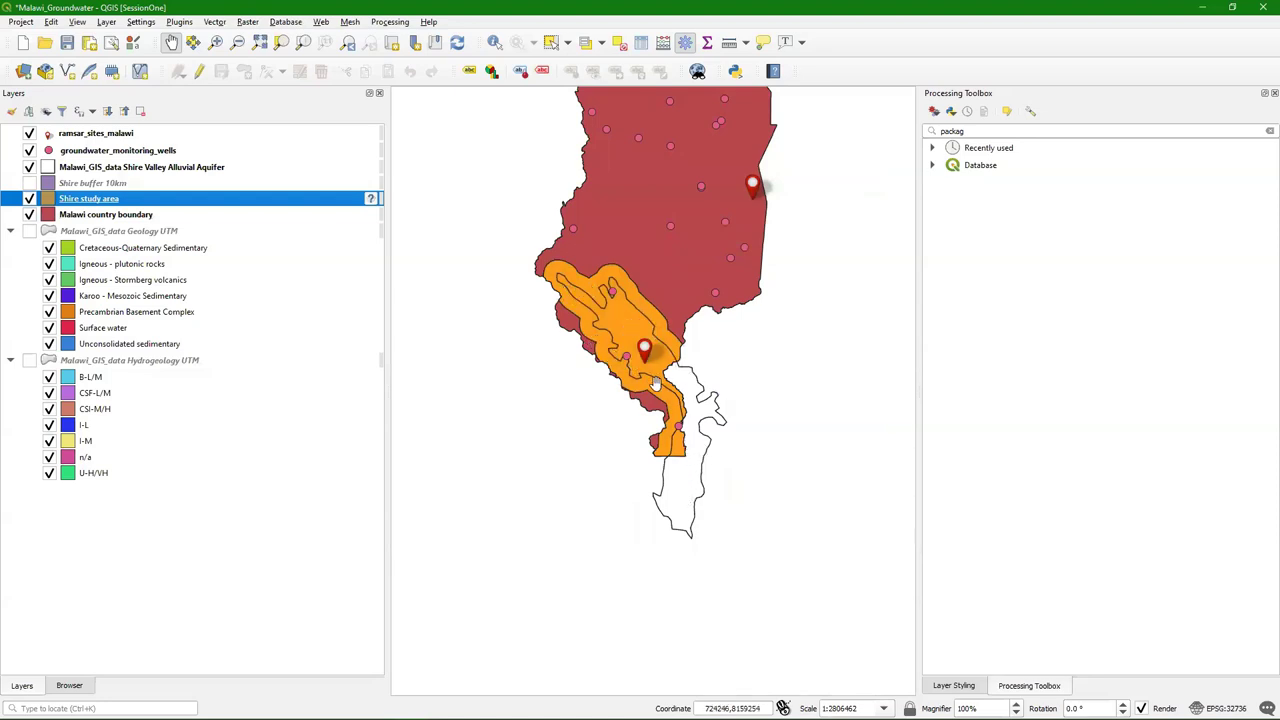
click(29, 214)
click(29, 183)
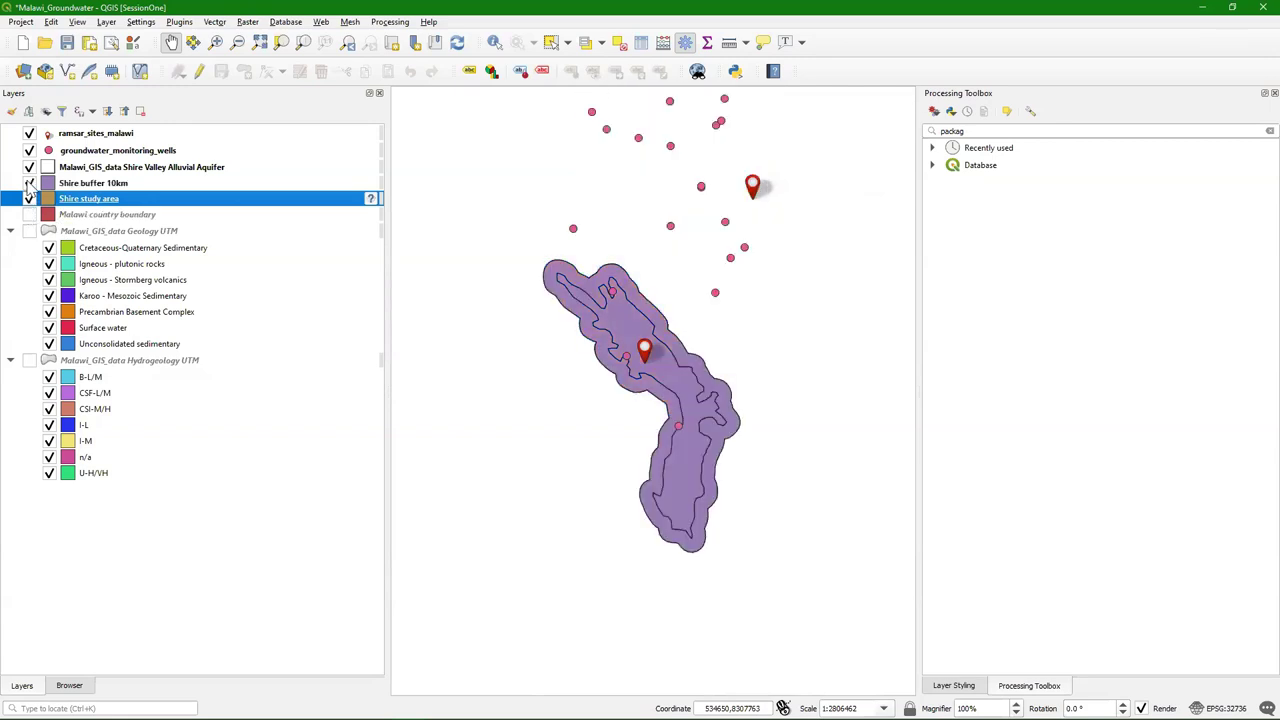
click(29, 183)
drag(45, 213, 230, 205)
Assign the WGS 84 / UTM zone 36S (EPSG:32736) coordinate reference system to the Shire study area layer
click(371, 199)
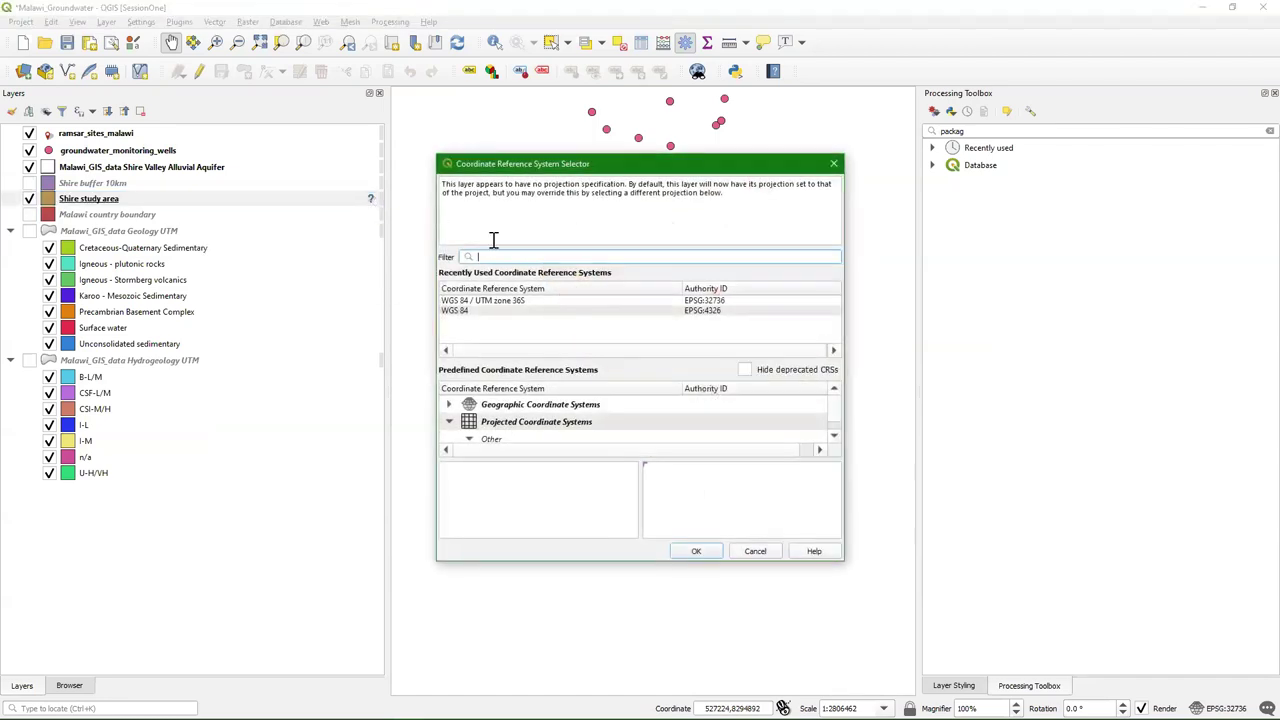
click(498, 301)
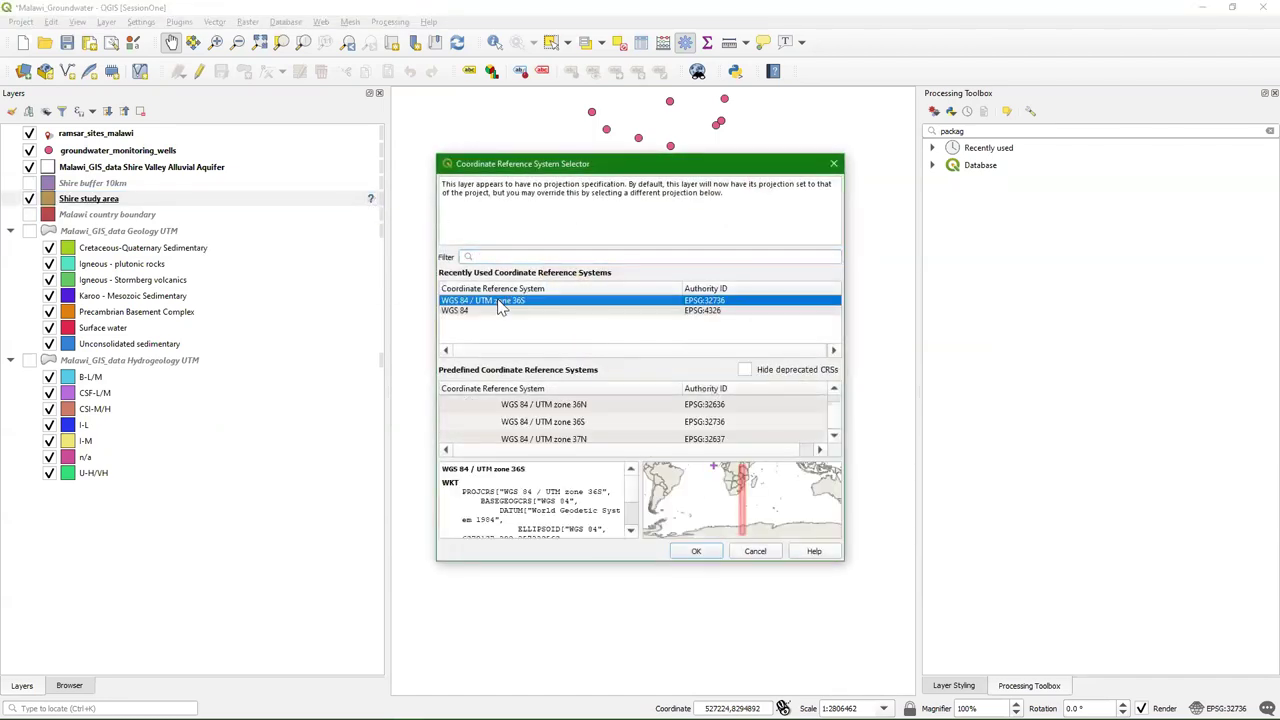
click(702, 553)
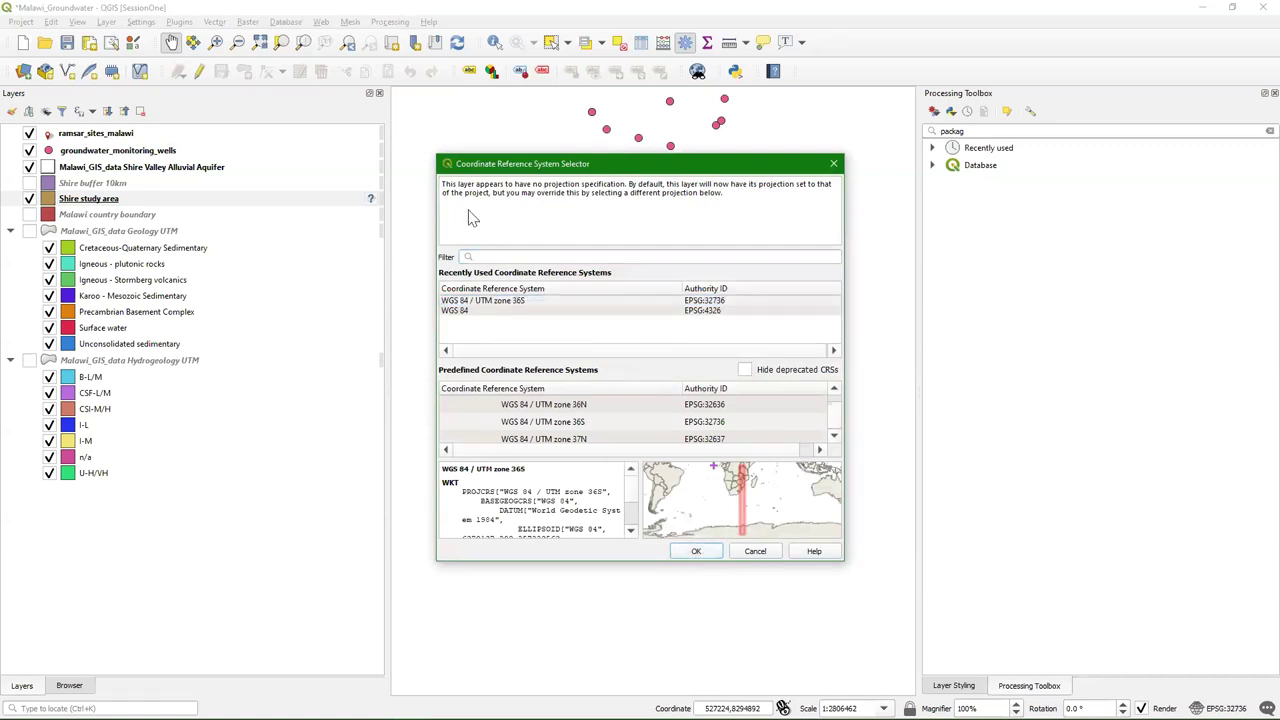
click(506, 302)
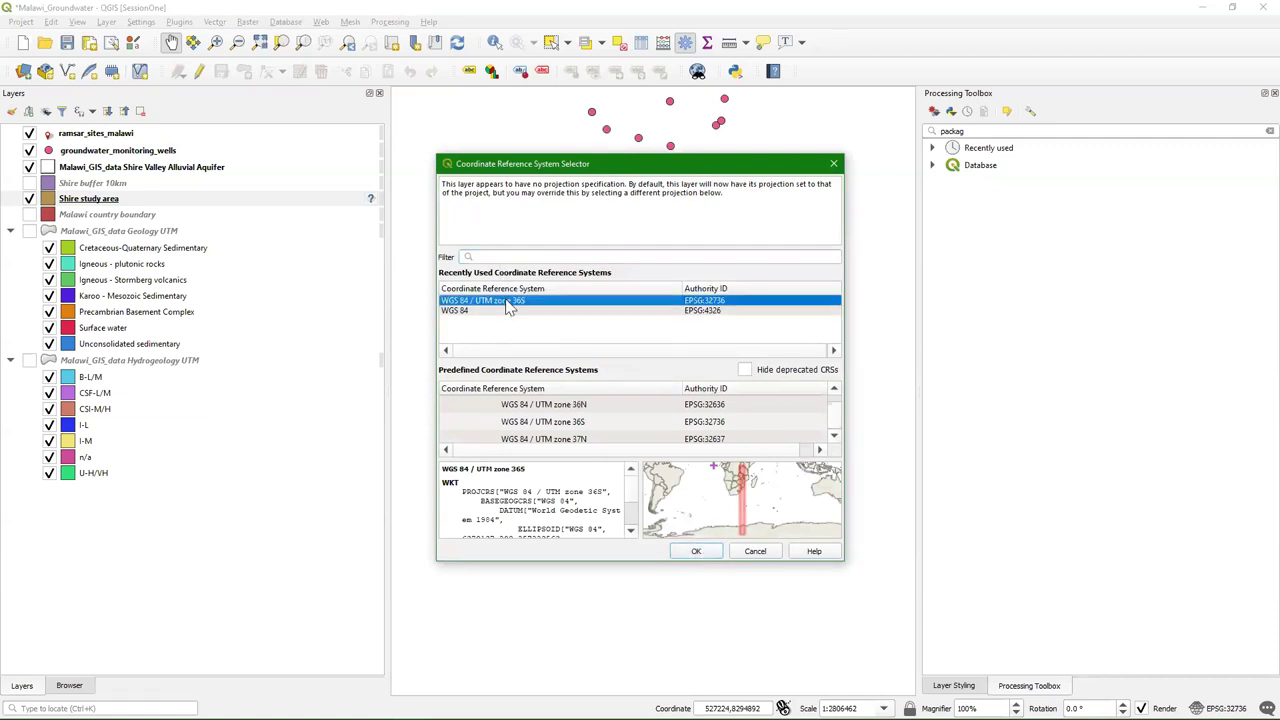
click(696, 551)
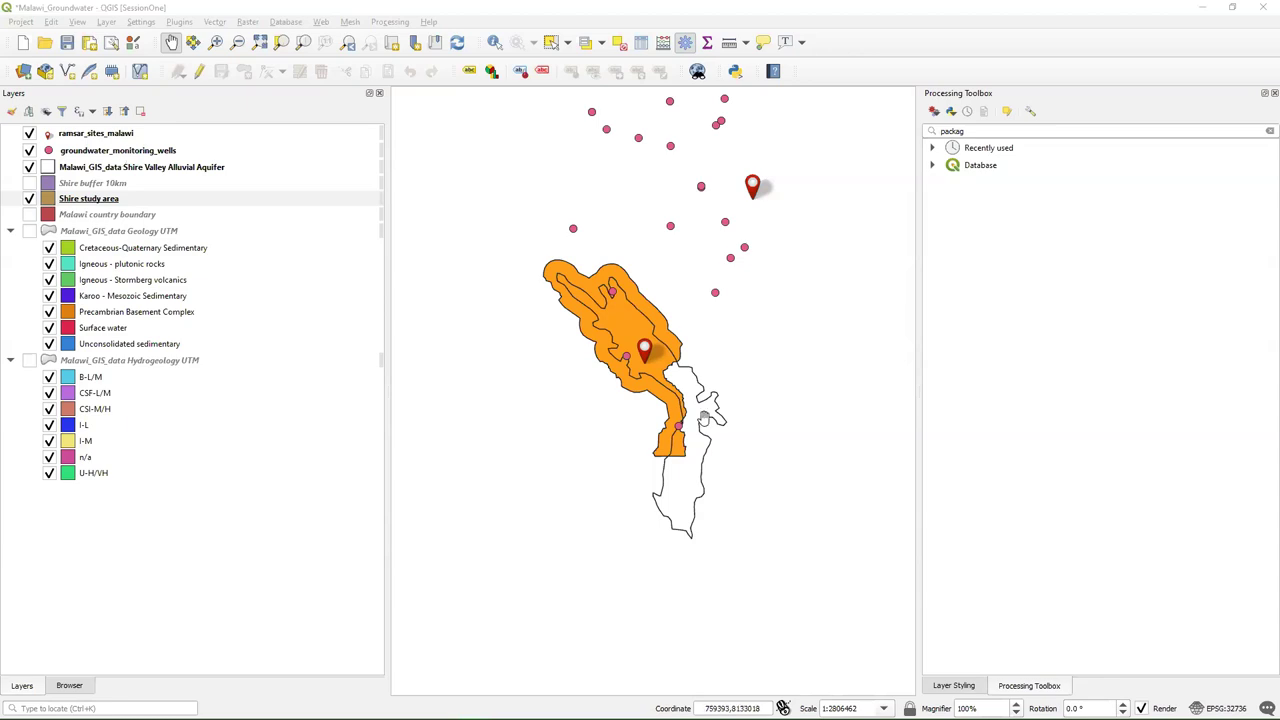
Set up a Clip with Malawi_GIS_data Geology UTM as the input layer and Shire study area as the overlay layer
click(243, 14)
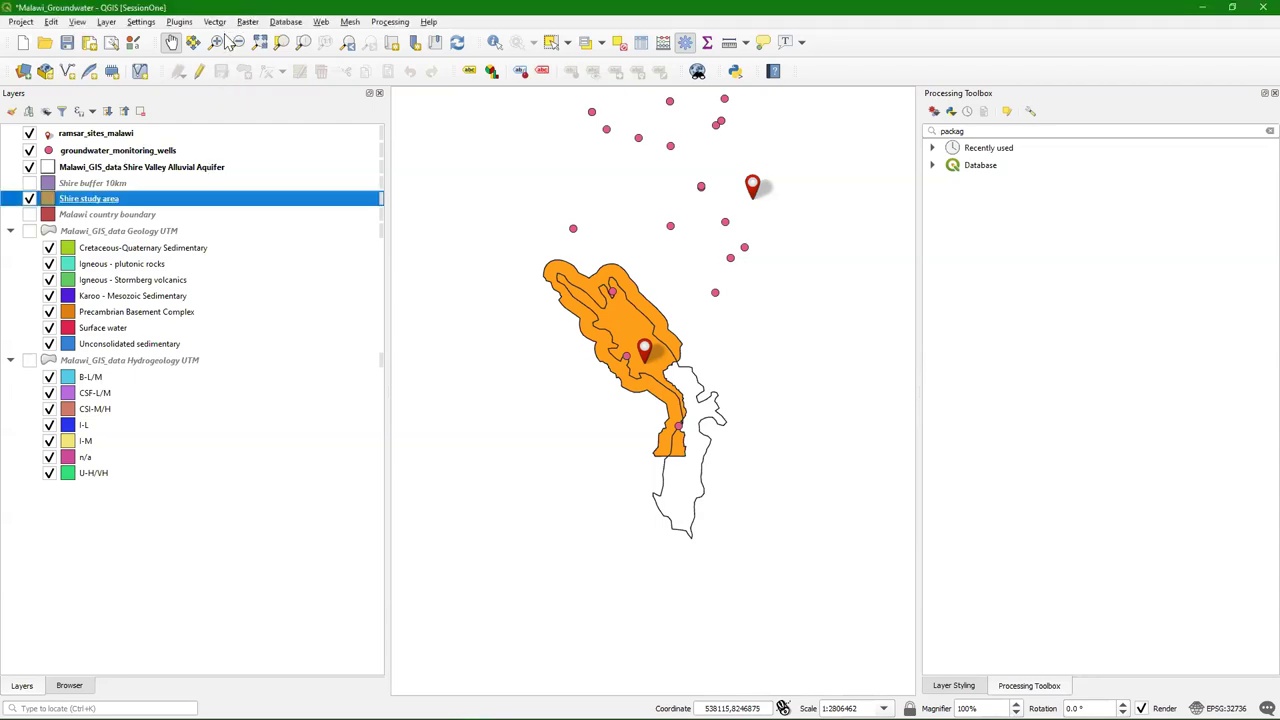
click(215, 22)
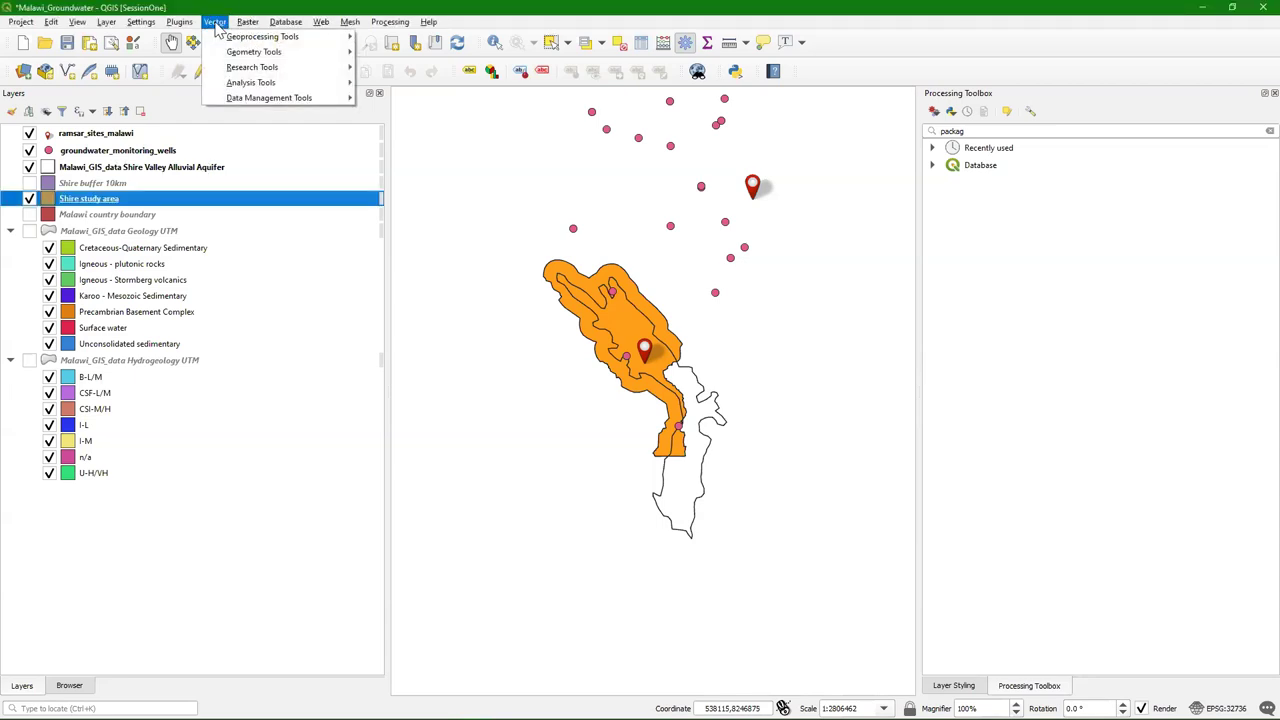
mouse_move(265, 37)
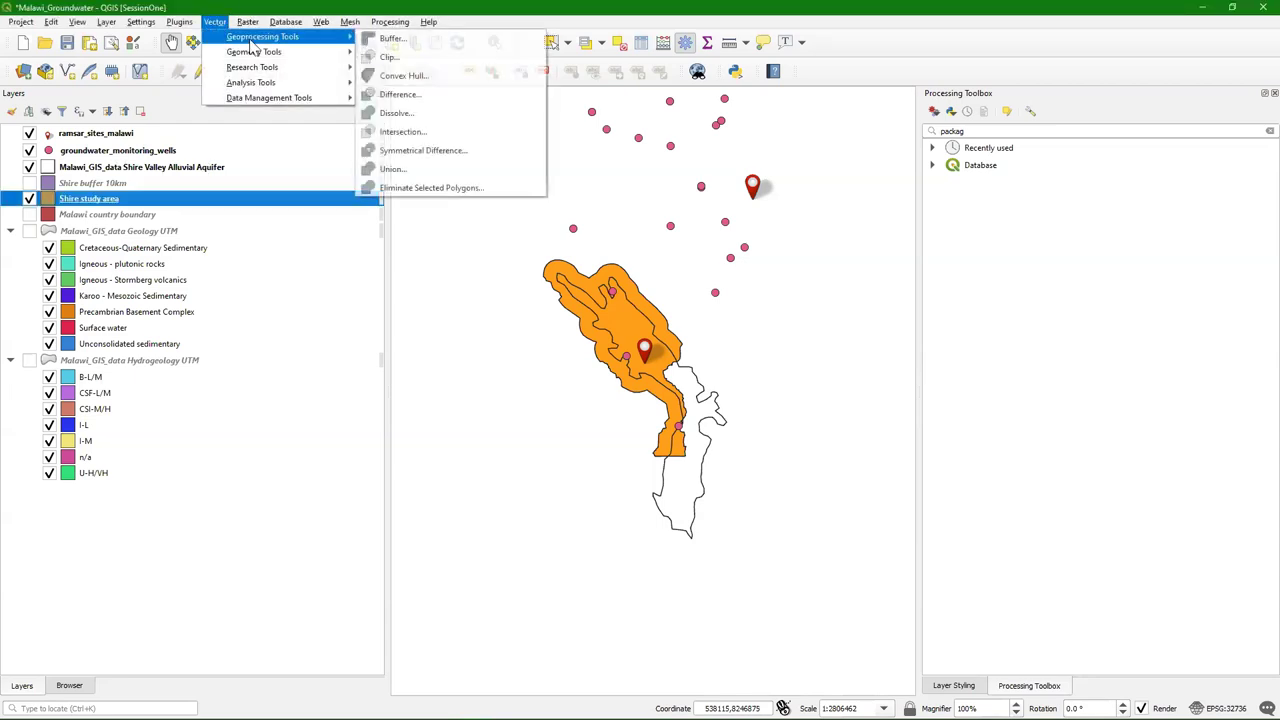
click(390, 57)
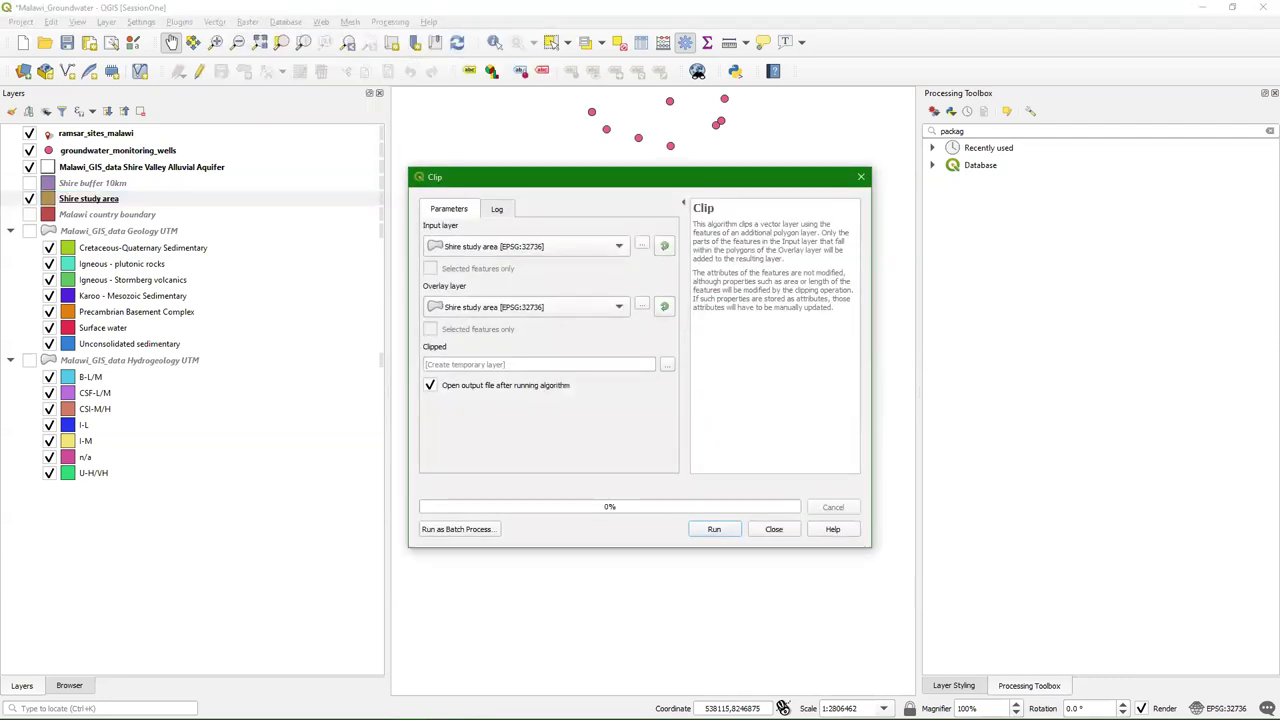
click(614, 247)
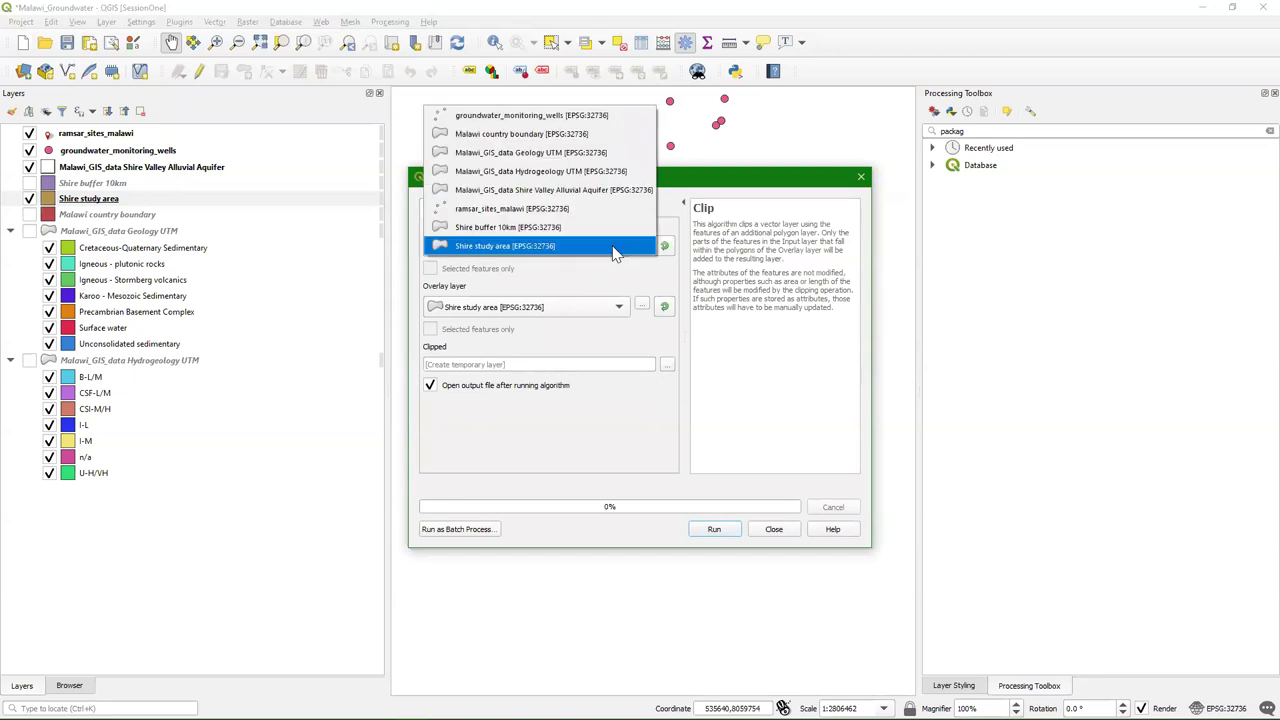
click(490, 156)
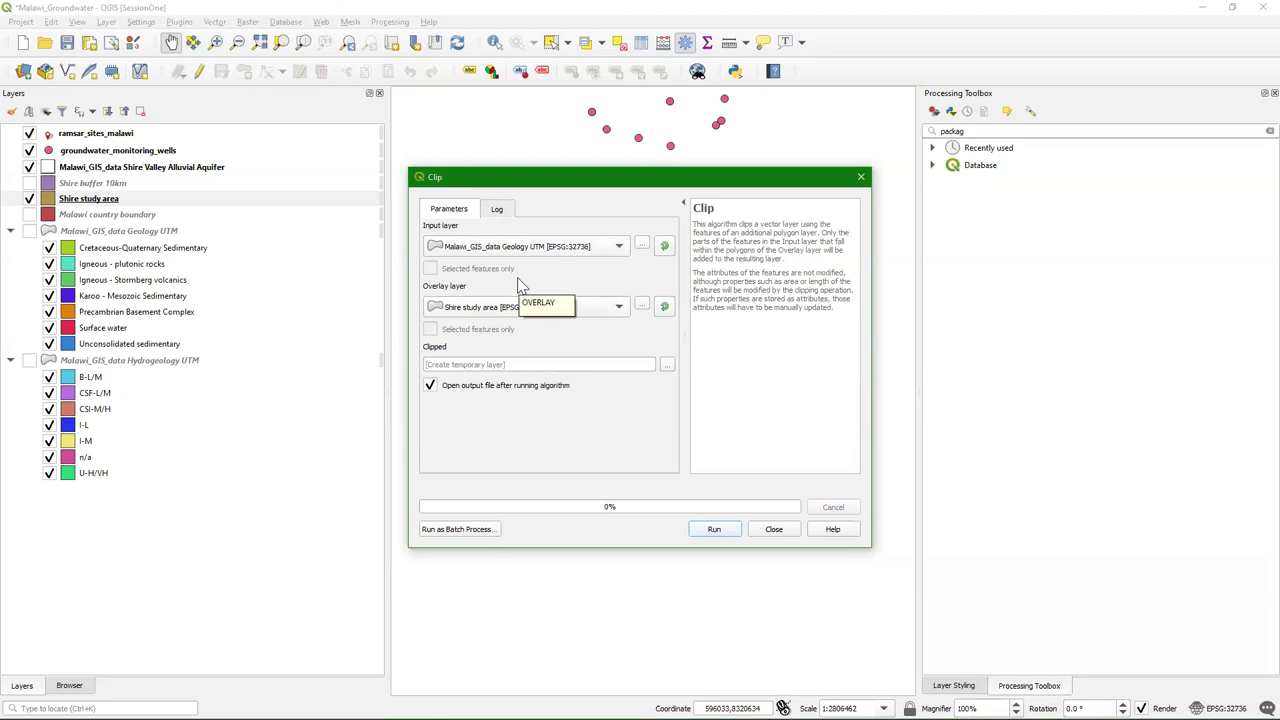
Save the clipped output into Malawi_GIS_data.gpkg as layer "Shire Geology" and run the Clip
click(667, 366)
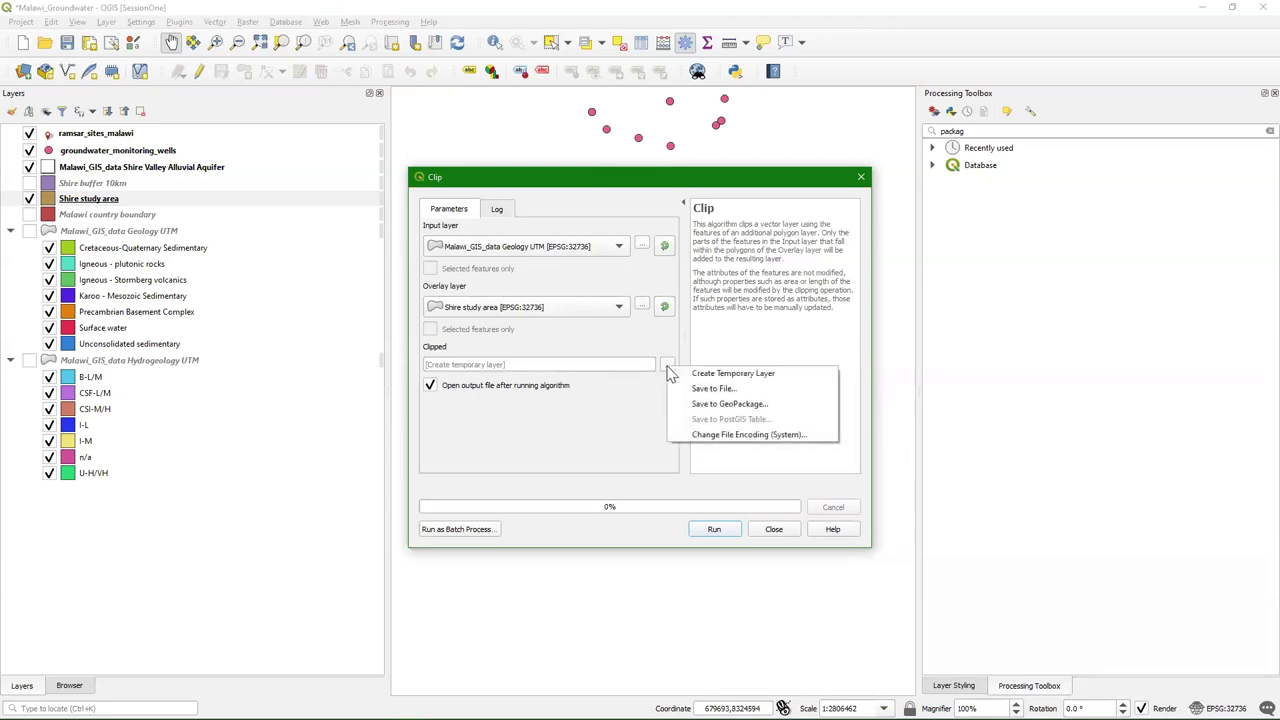
click(700, 405)
click(729, 306)
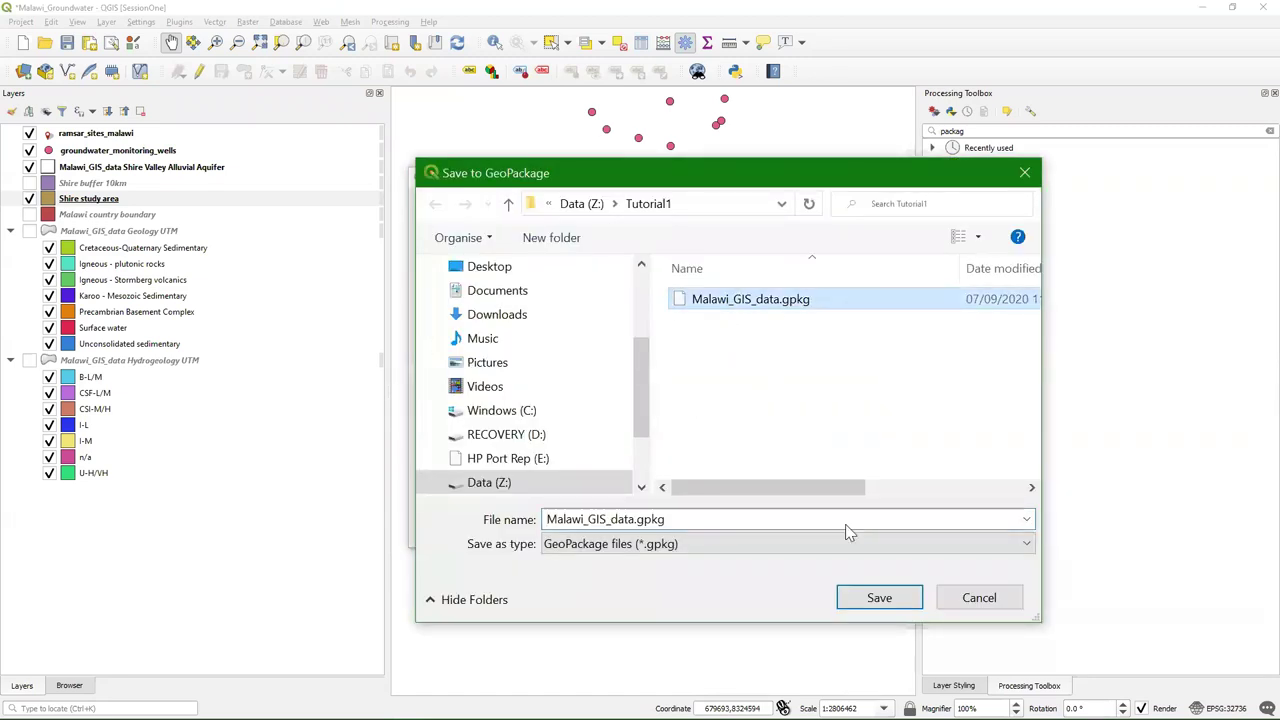
click(865, 601)
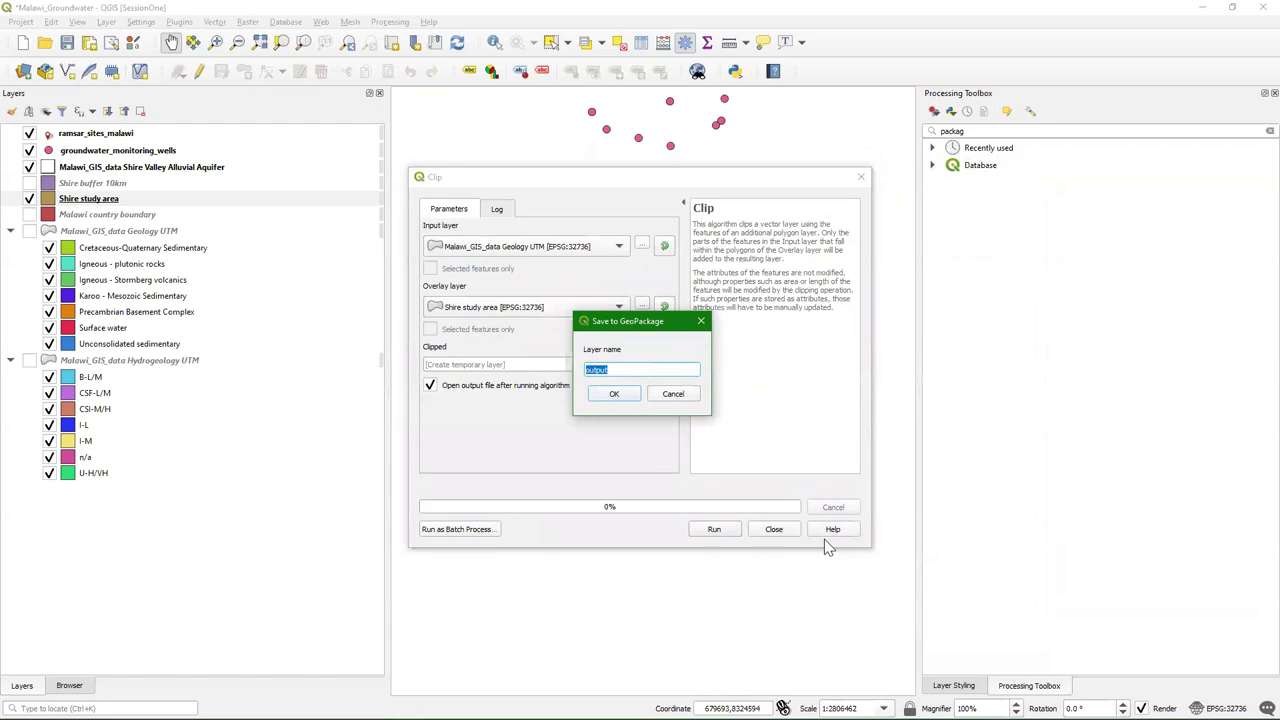
text(S)
text(y)
click(612, 396)
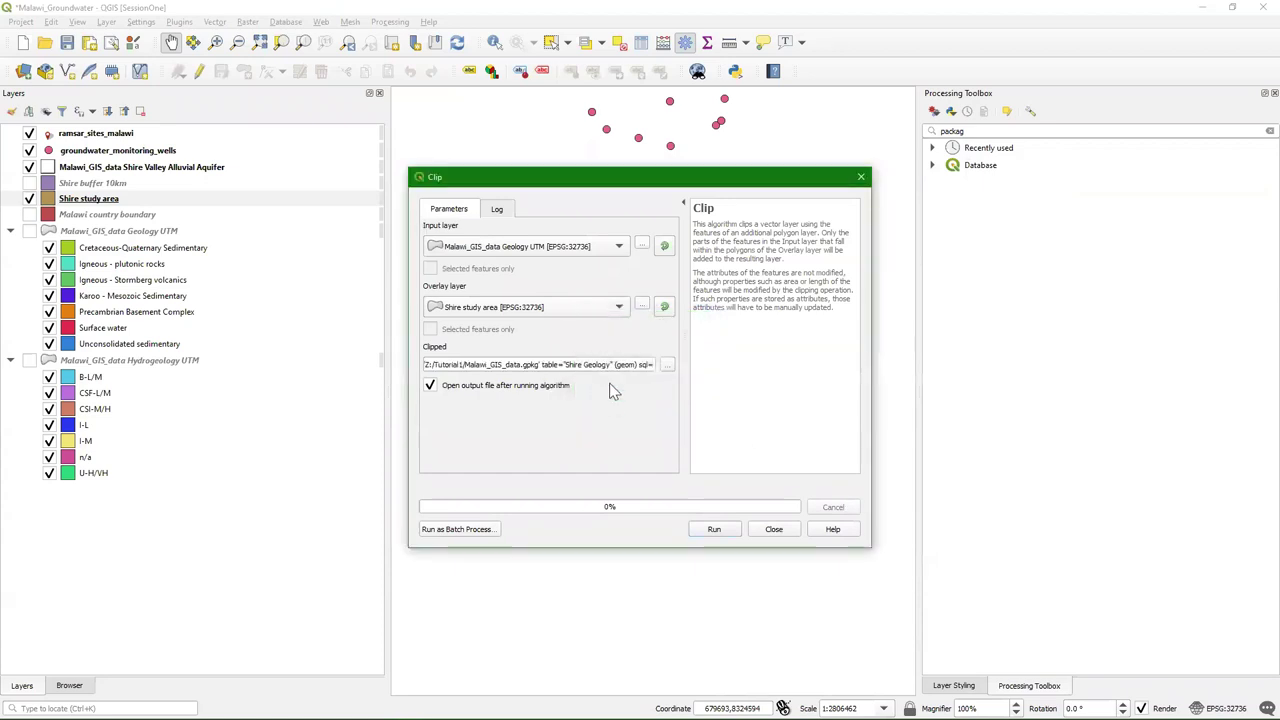
click(715, 529)
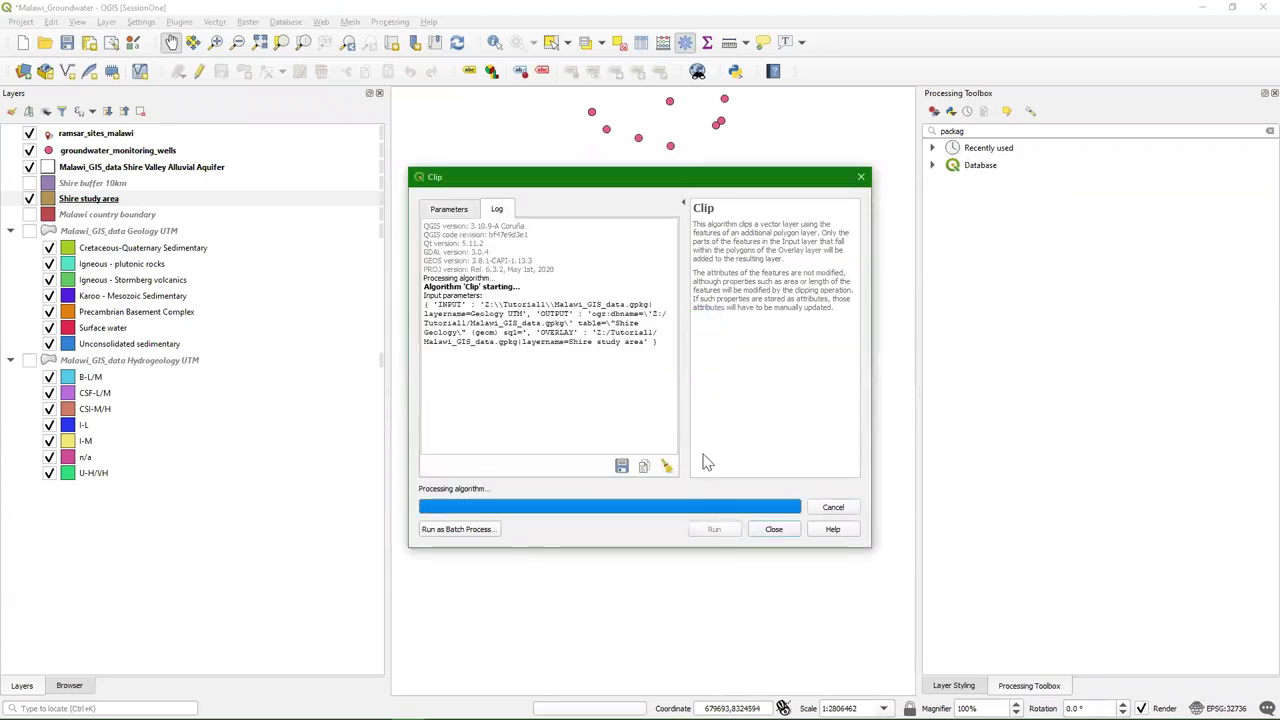
click(780, 531)
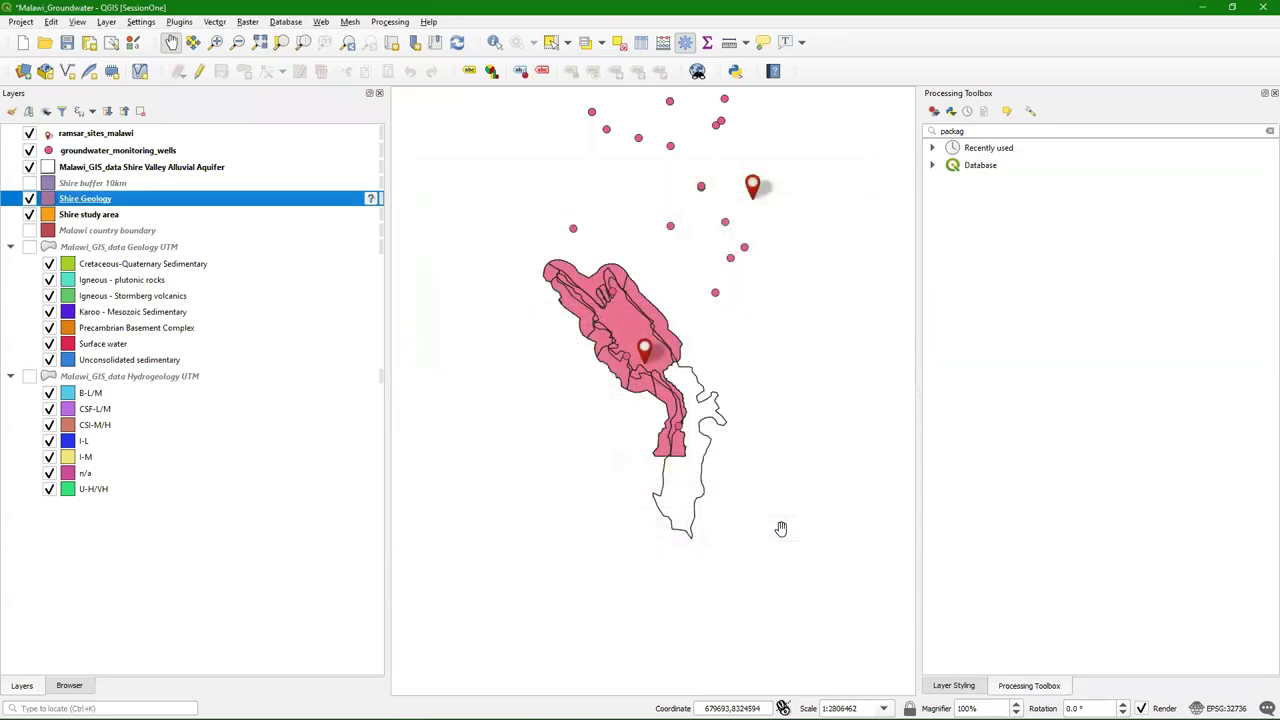
Copy the Malawi_GIS_data Geology UTM layer's style to Shire Geology, and hide the Shire Valley Alluvial Aquifer layer
right_click(121, 250)
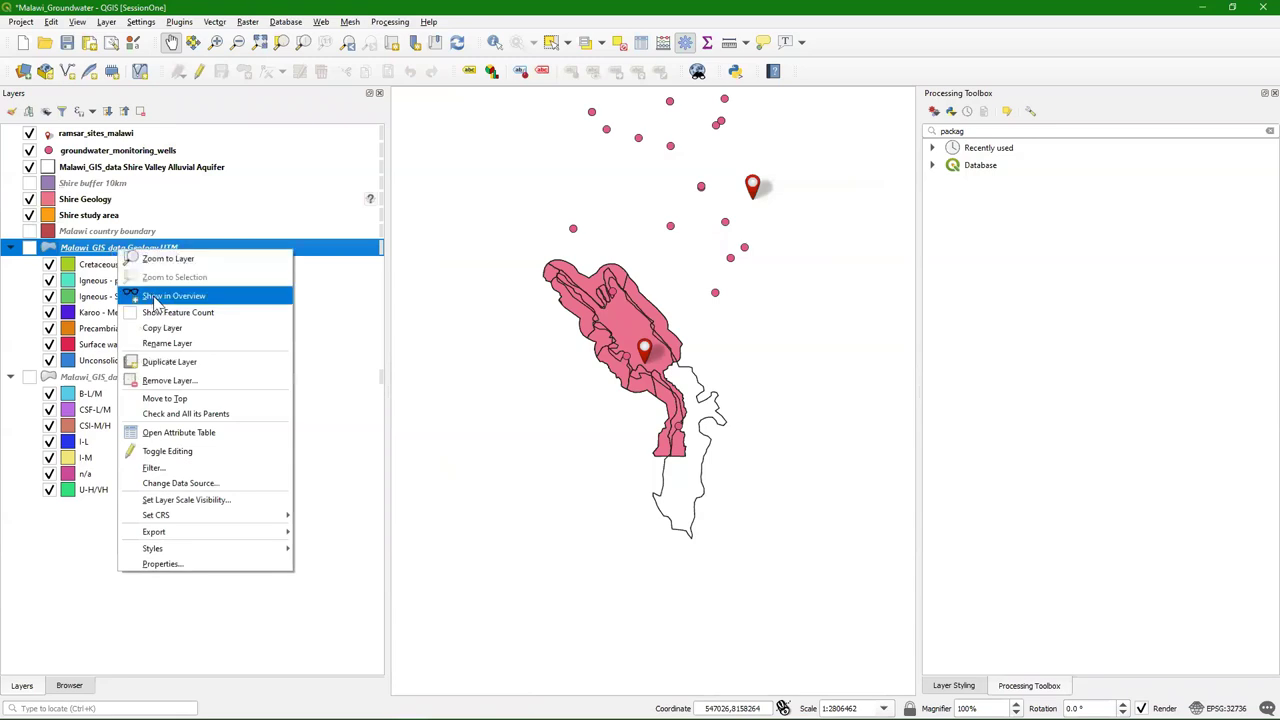
mouse_move(213, 518)
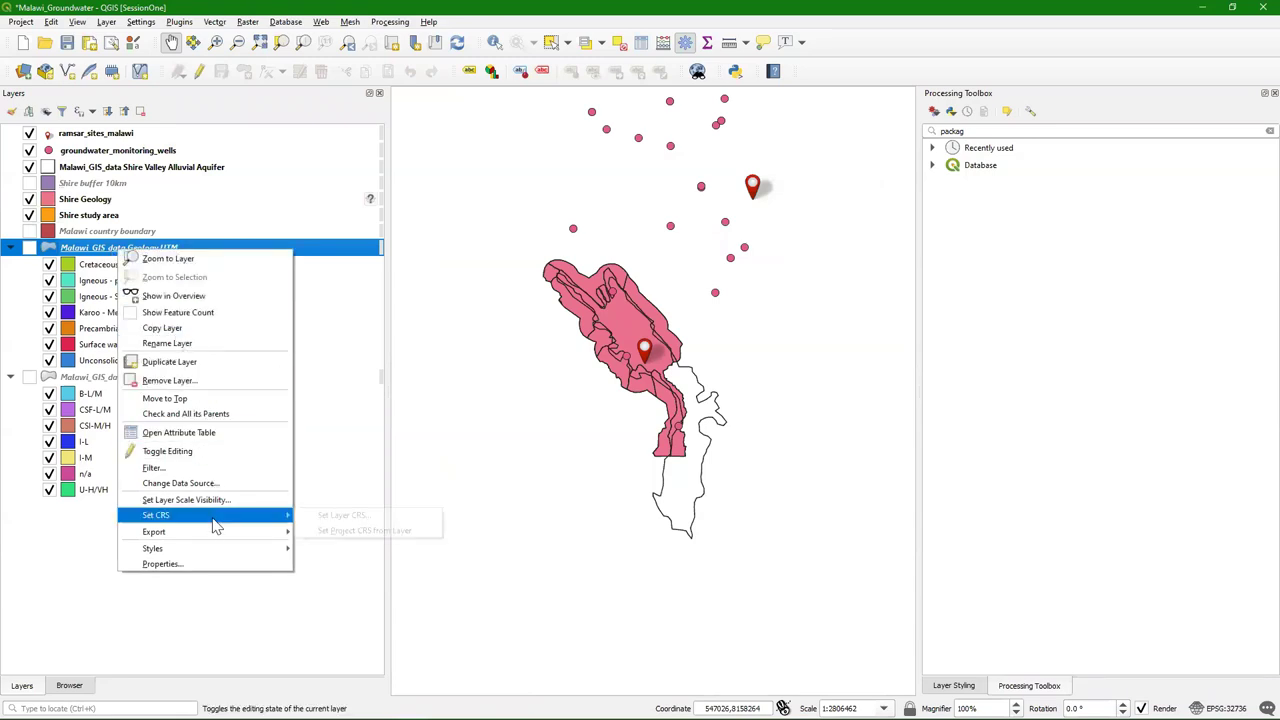
mouse_move(152, 548)
mouse_move(343, 469)
click(507, 466)
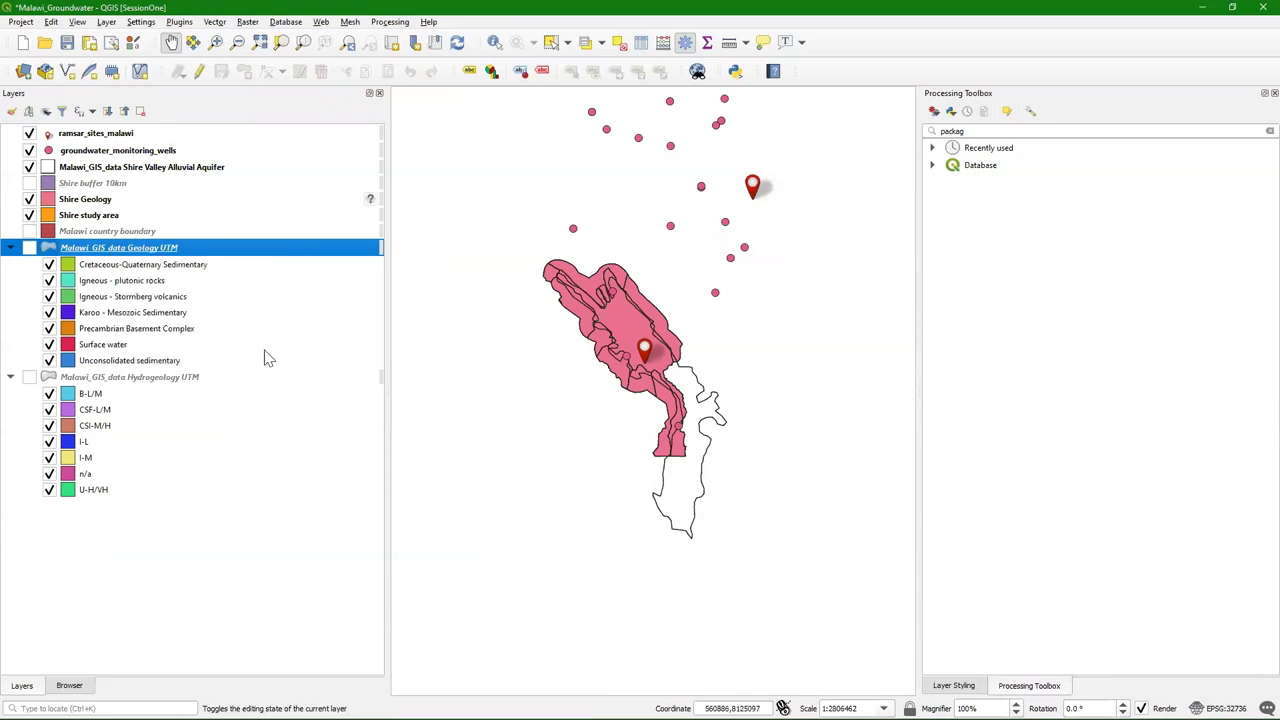
right_click(106, 203)
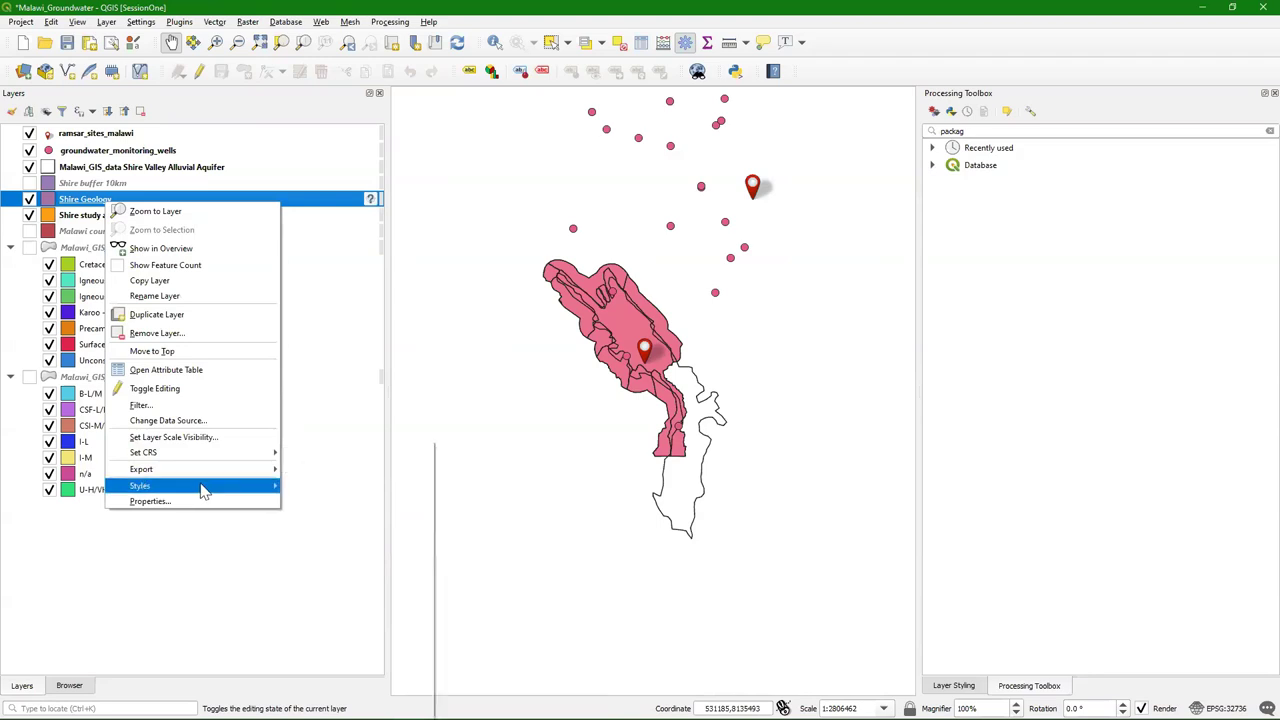
mouse_move(200, 487)
mouse_move(330, 461)
click(480, 461)
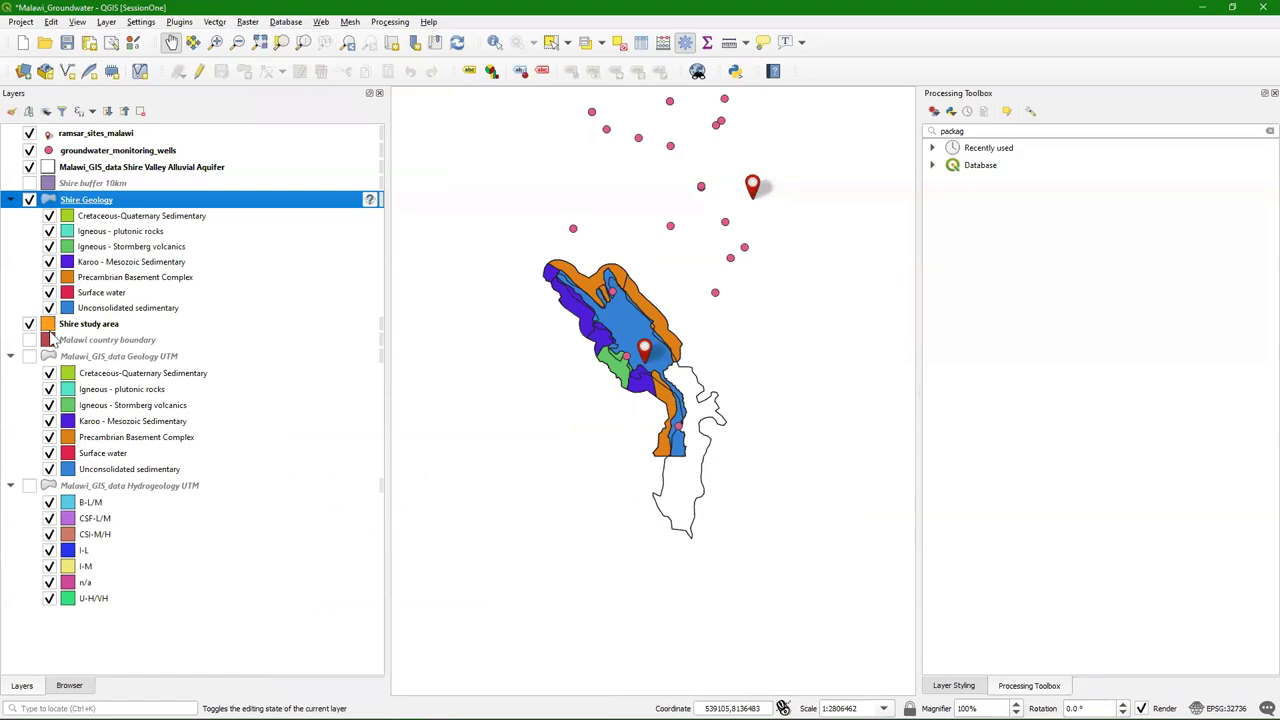
click(30, 168)
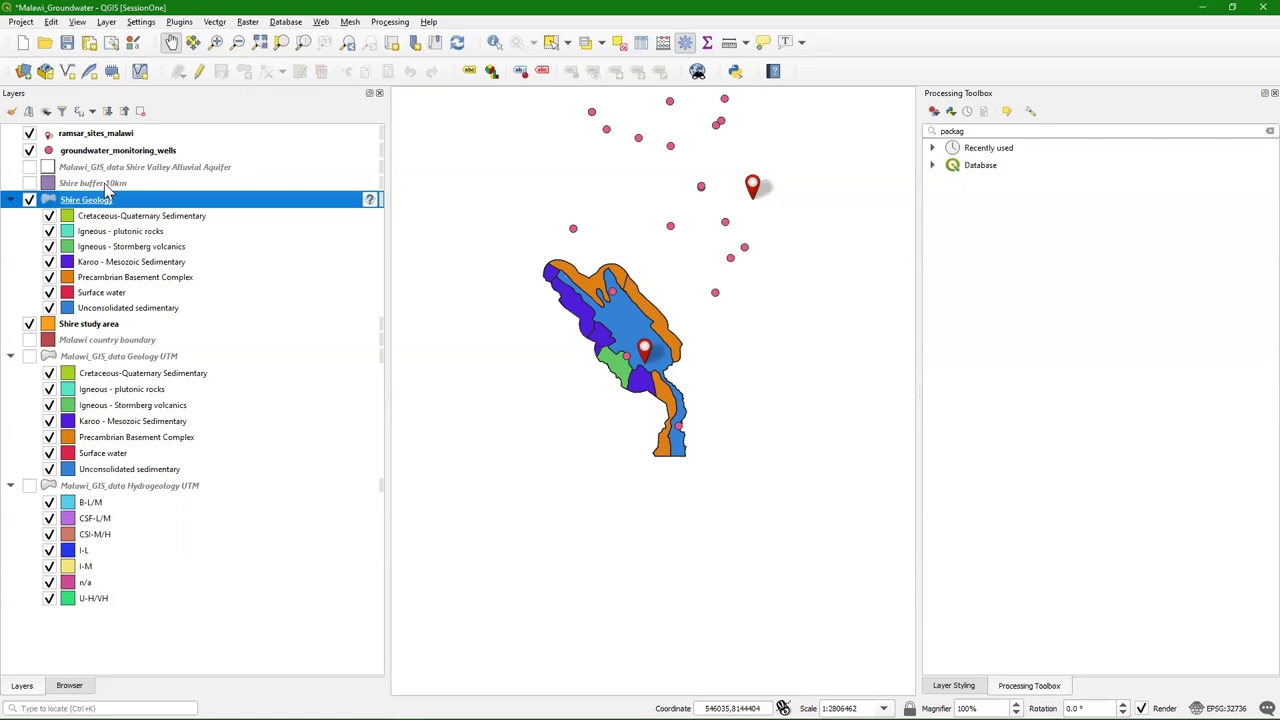
click(216, 22)
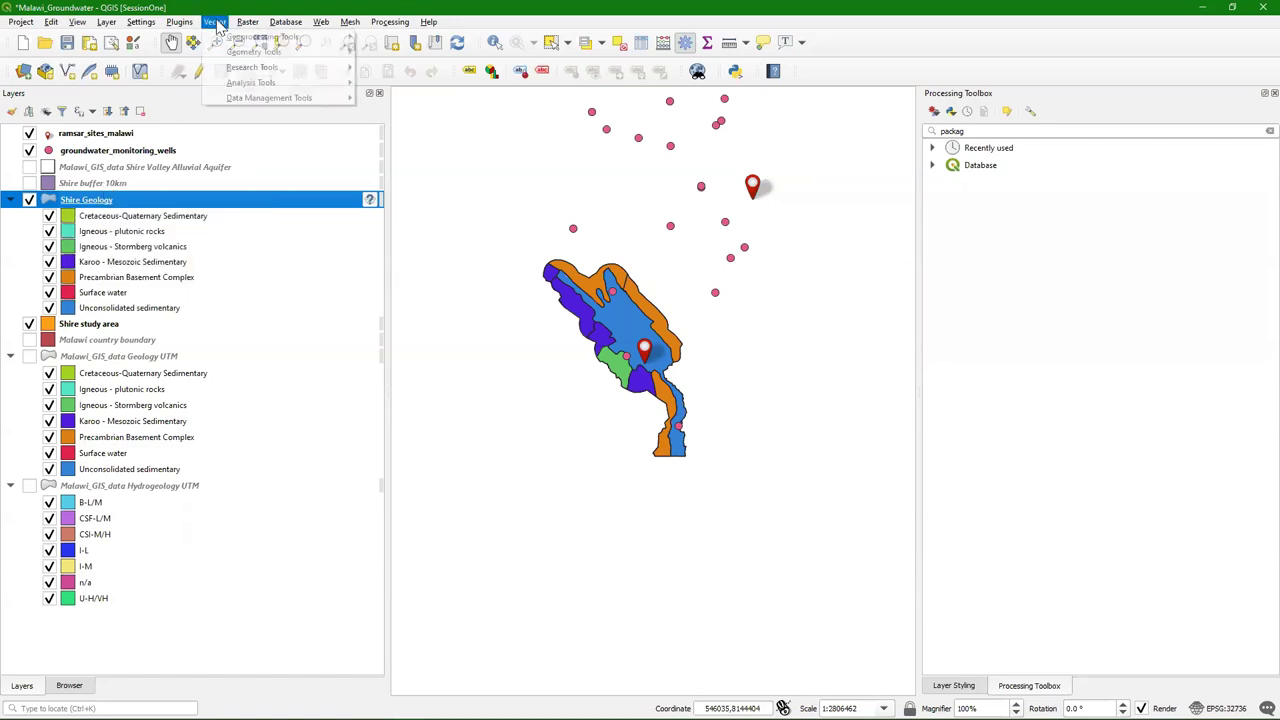
mouse_move(233, 40)
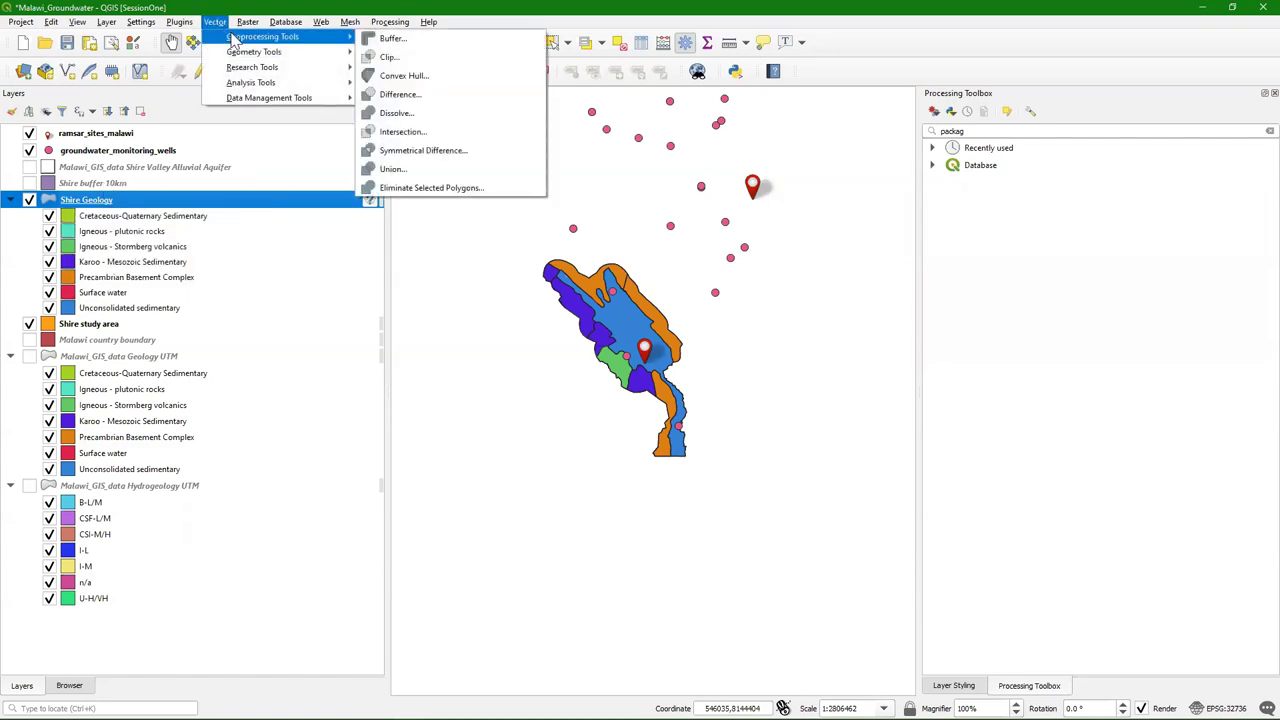
click(390, 57)
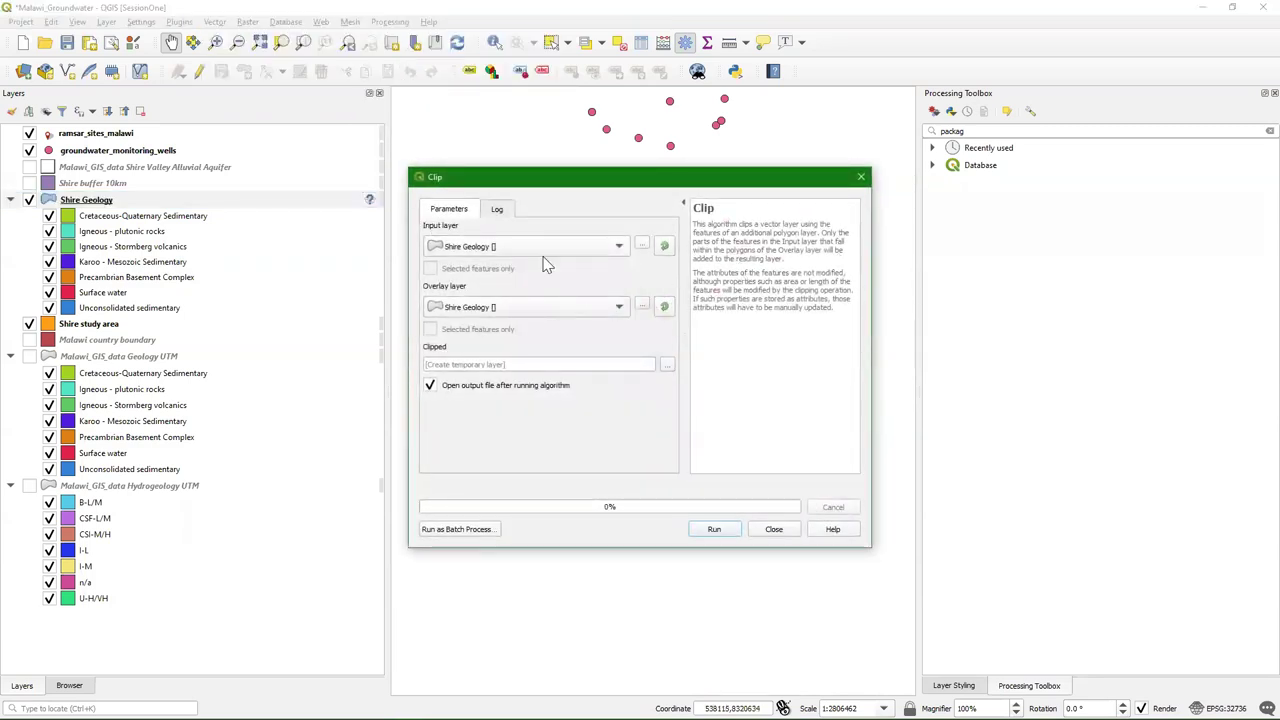
click(776, 529)
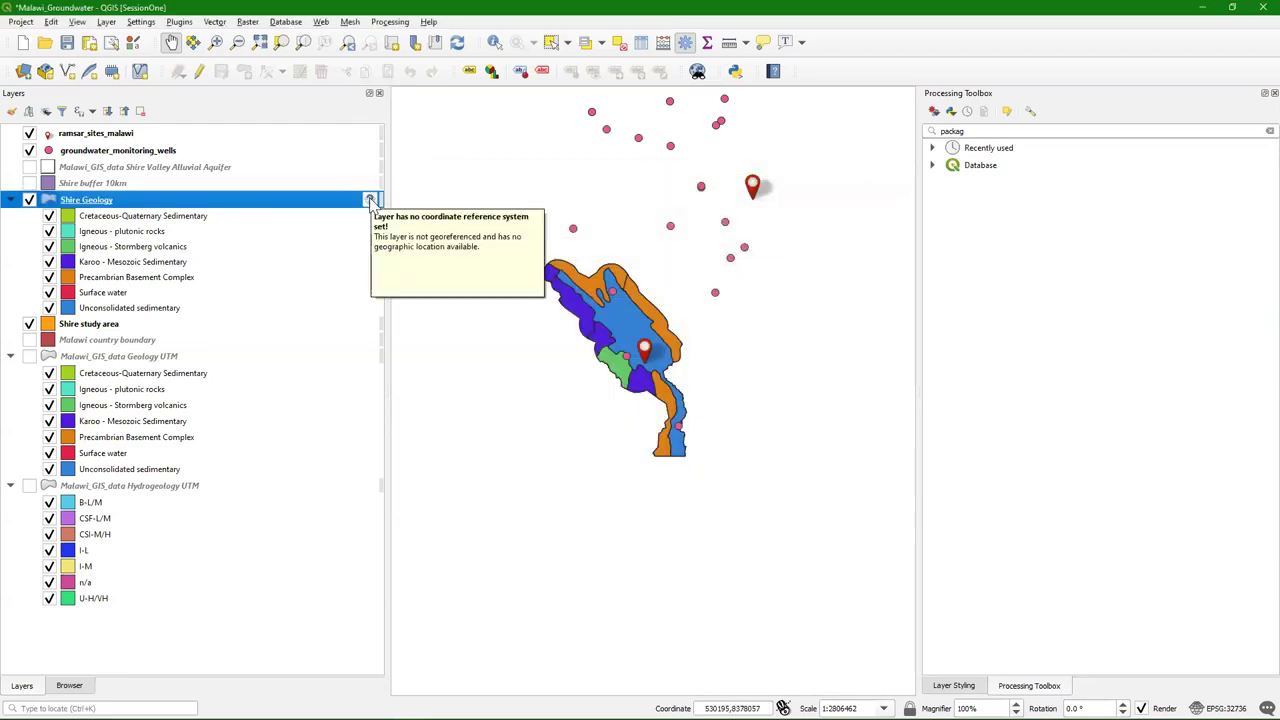
Assign the WGS 84 / UTM zone 36S (EPSG:32736) coordinate reference system to the Shire Geology layer
click(370, 202)
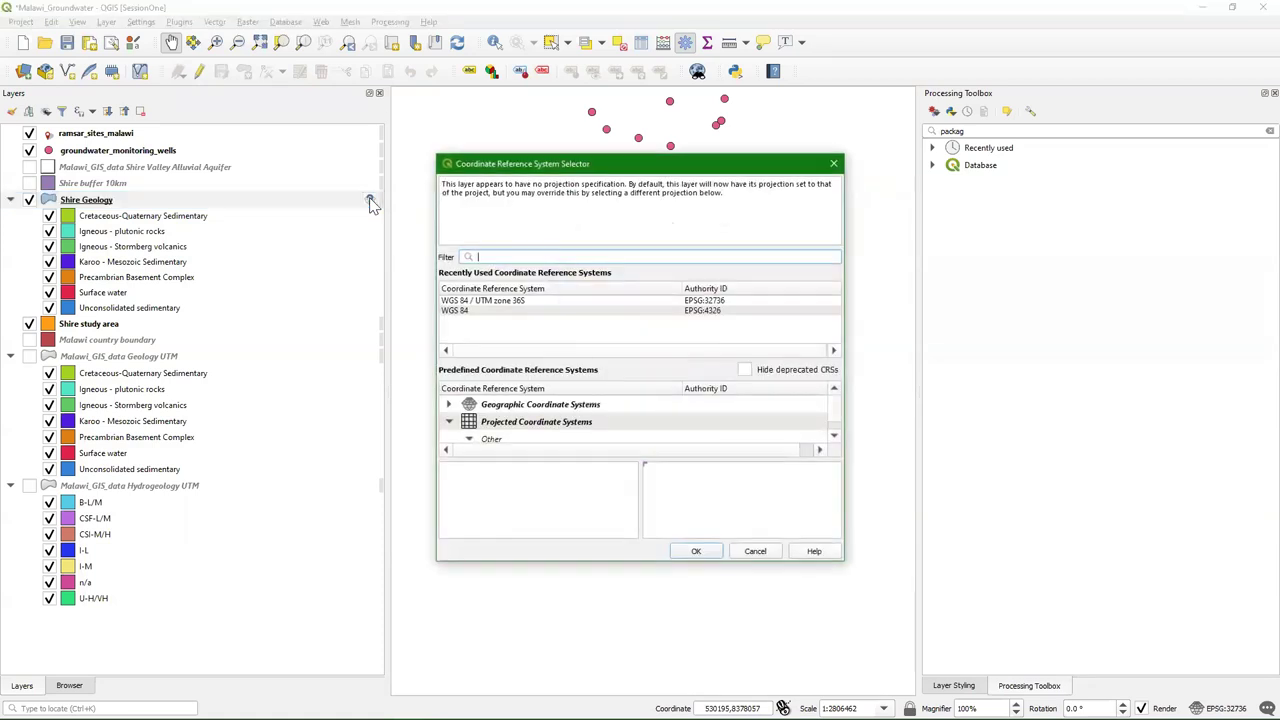
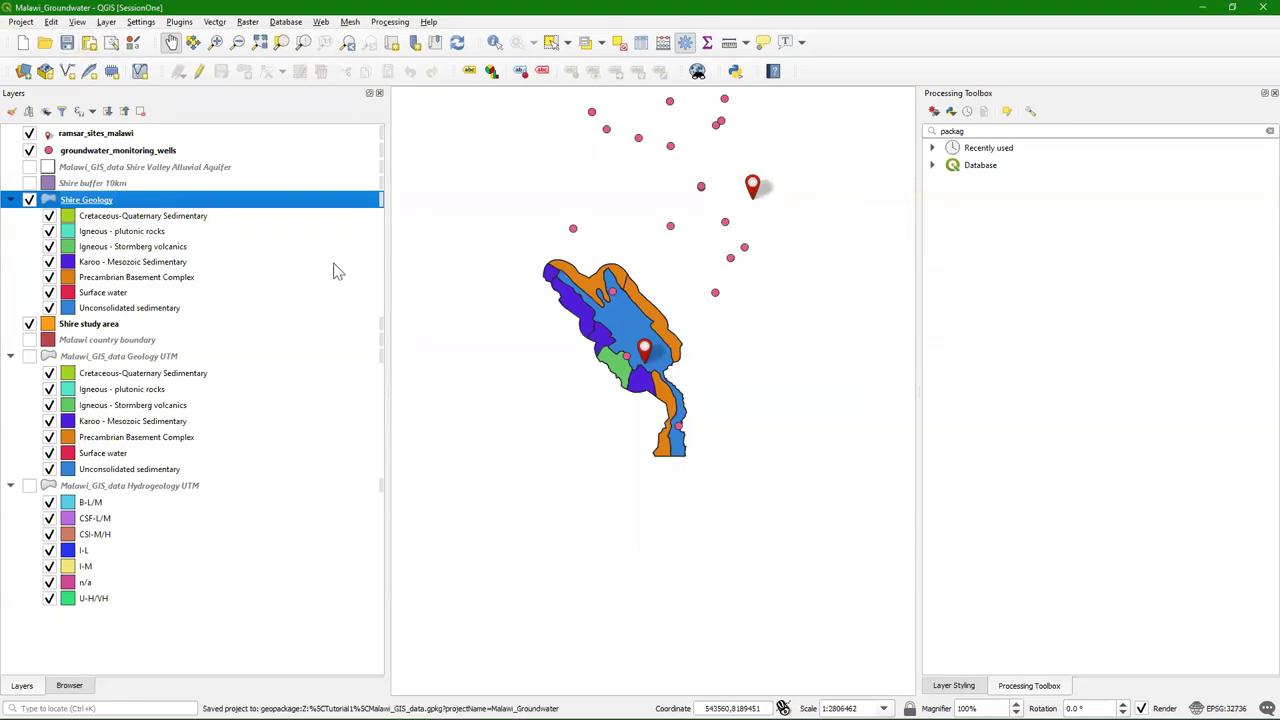
Set up a Clip with Malawi_GIS_data Hydrogeology UTM as the input layer and Shire study area as the overlay layer
click(215, 22)
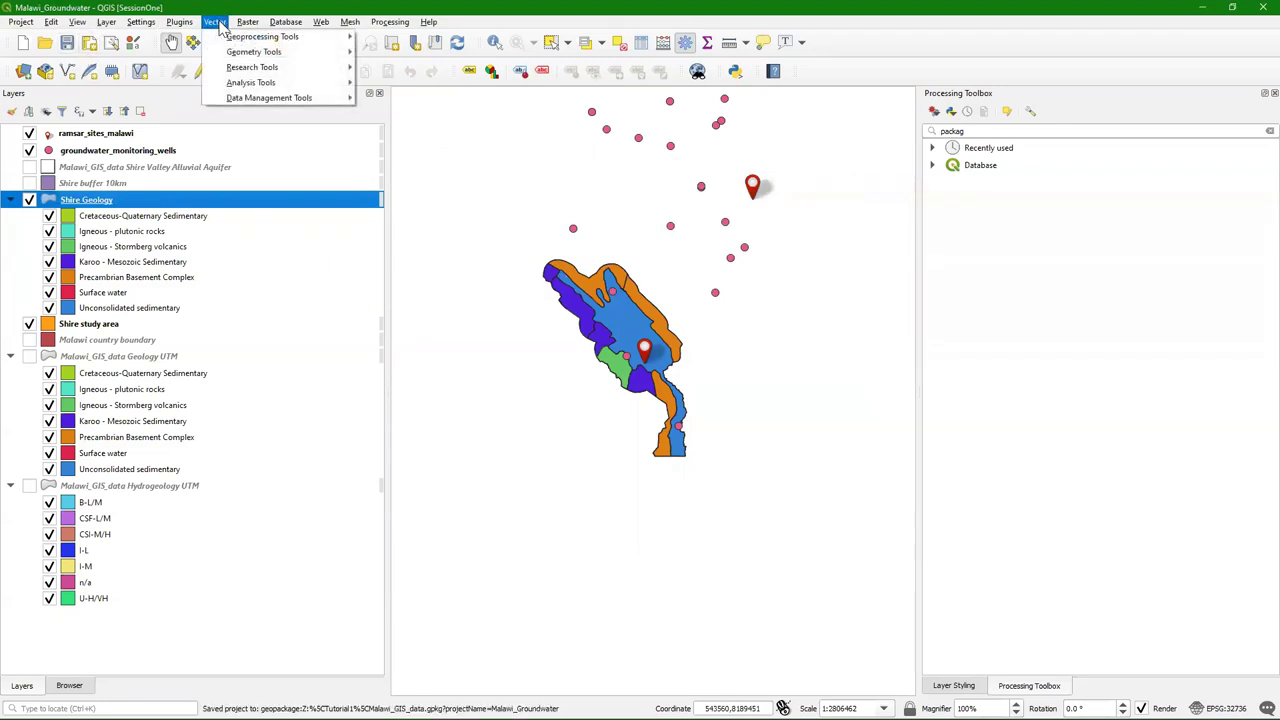
mouse_move(325, 38)
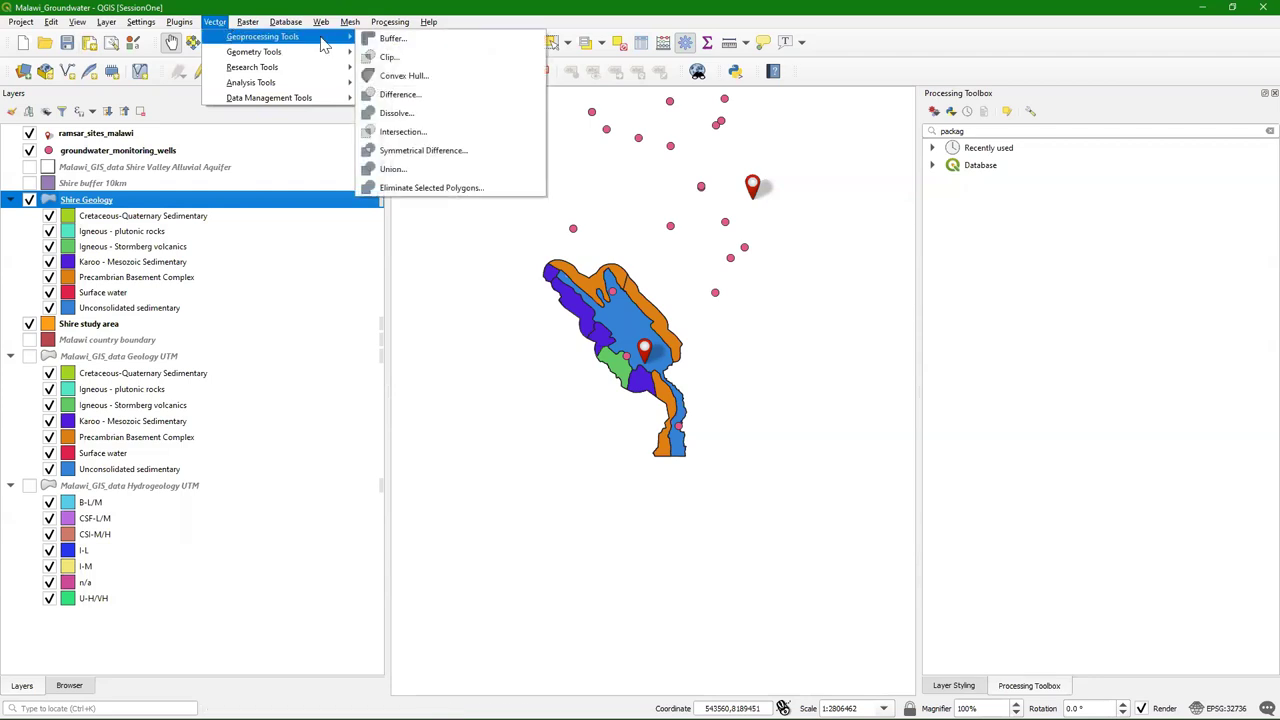
click(388, 57)
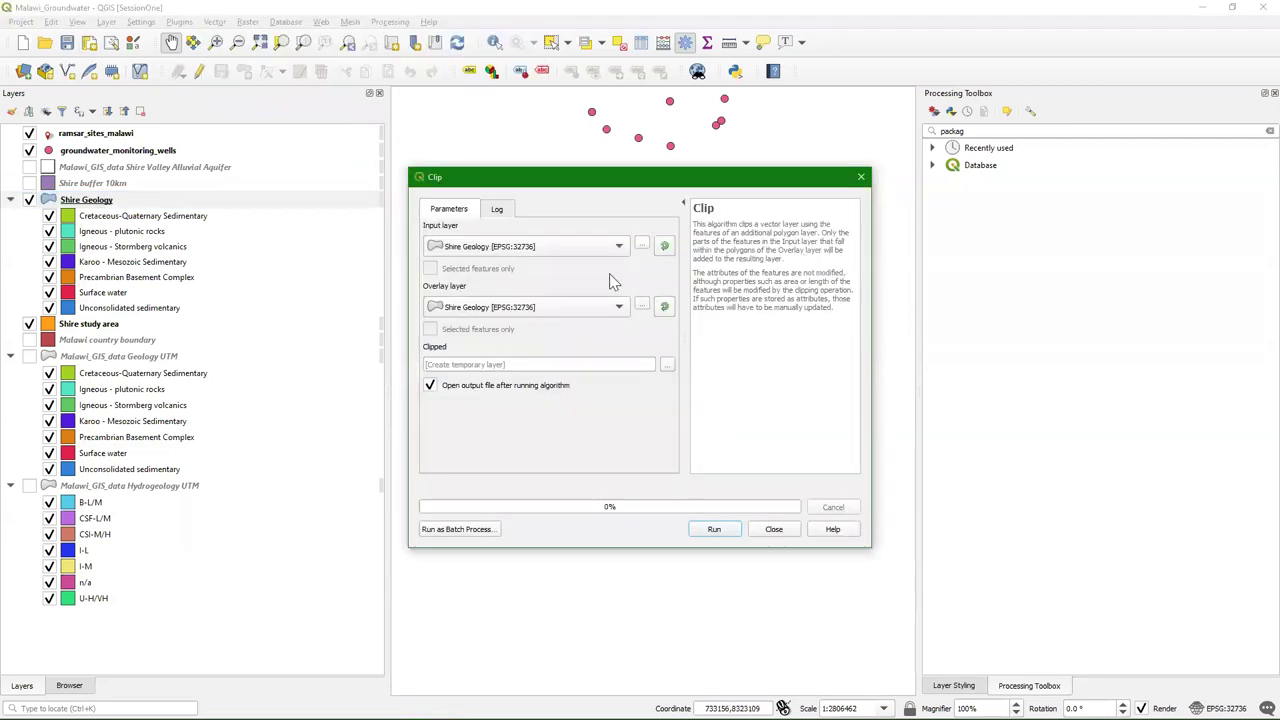
click(595, 252)
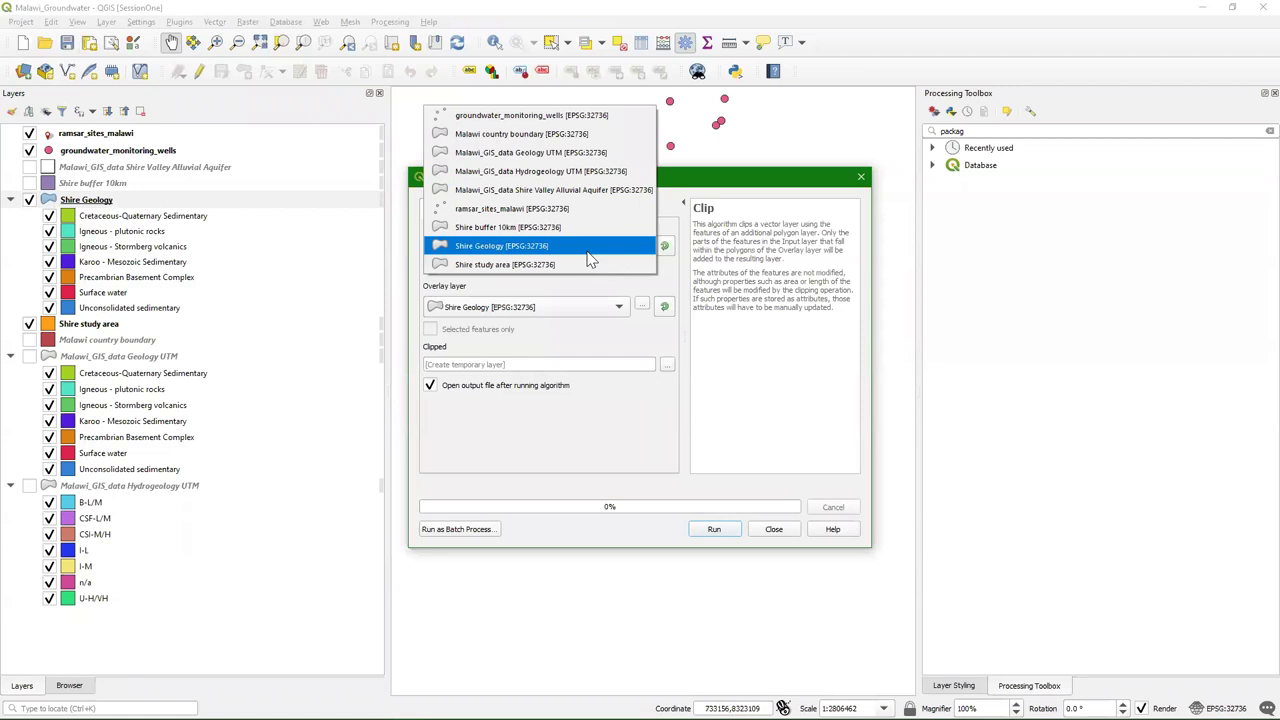
click(541, 171)
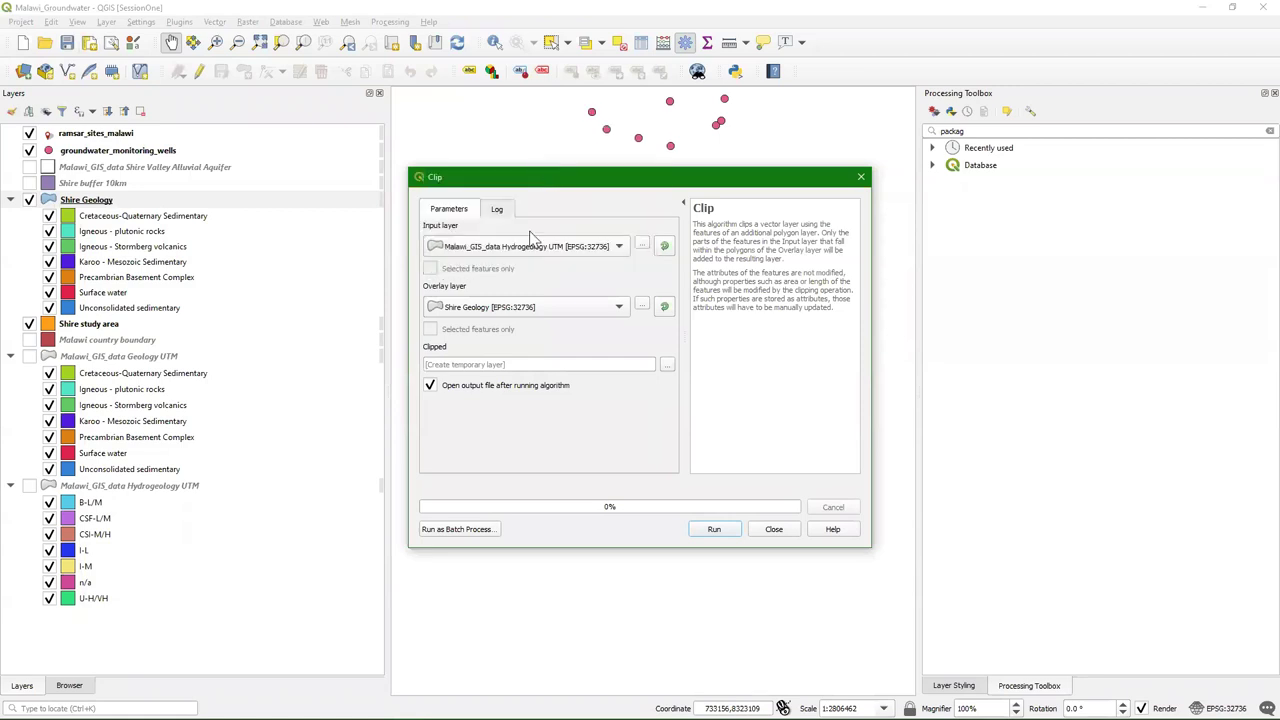
click(619, 309)
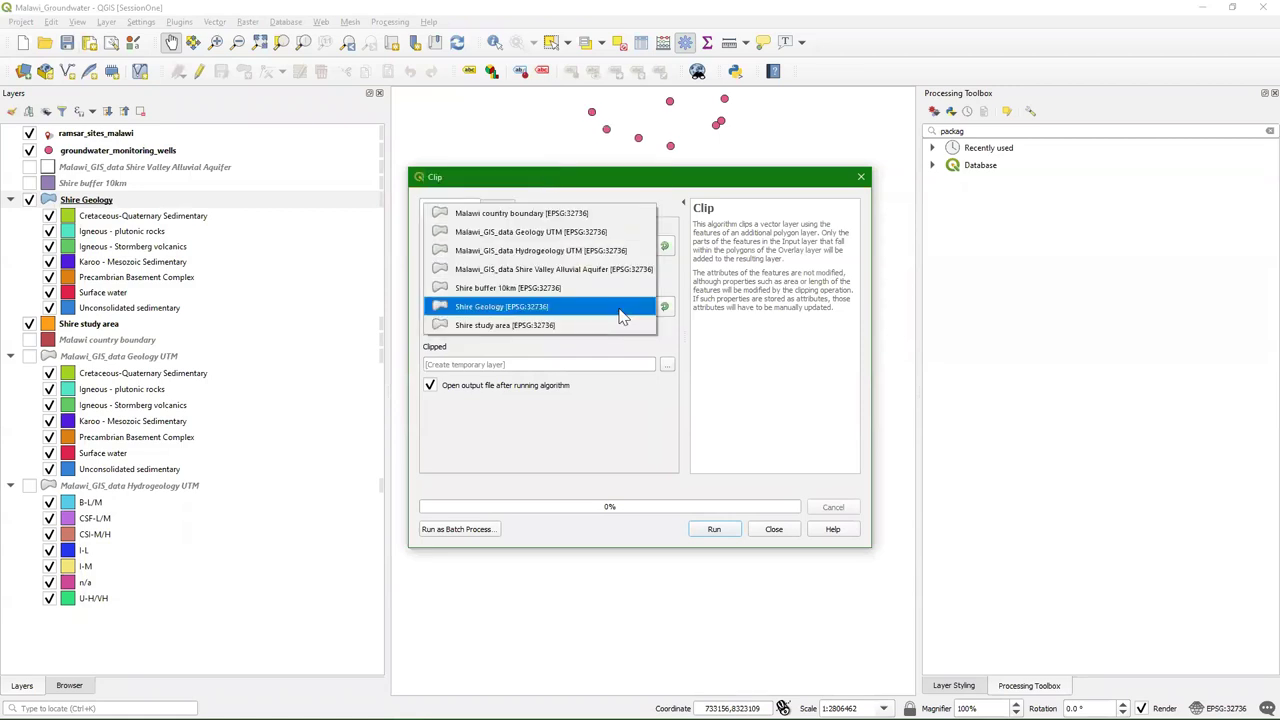
click(492, 326)
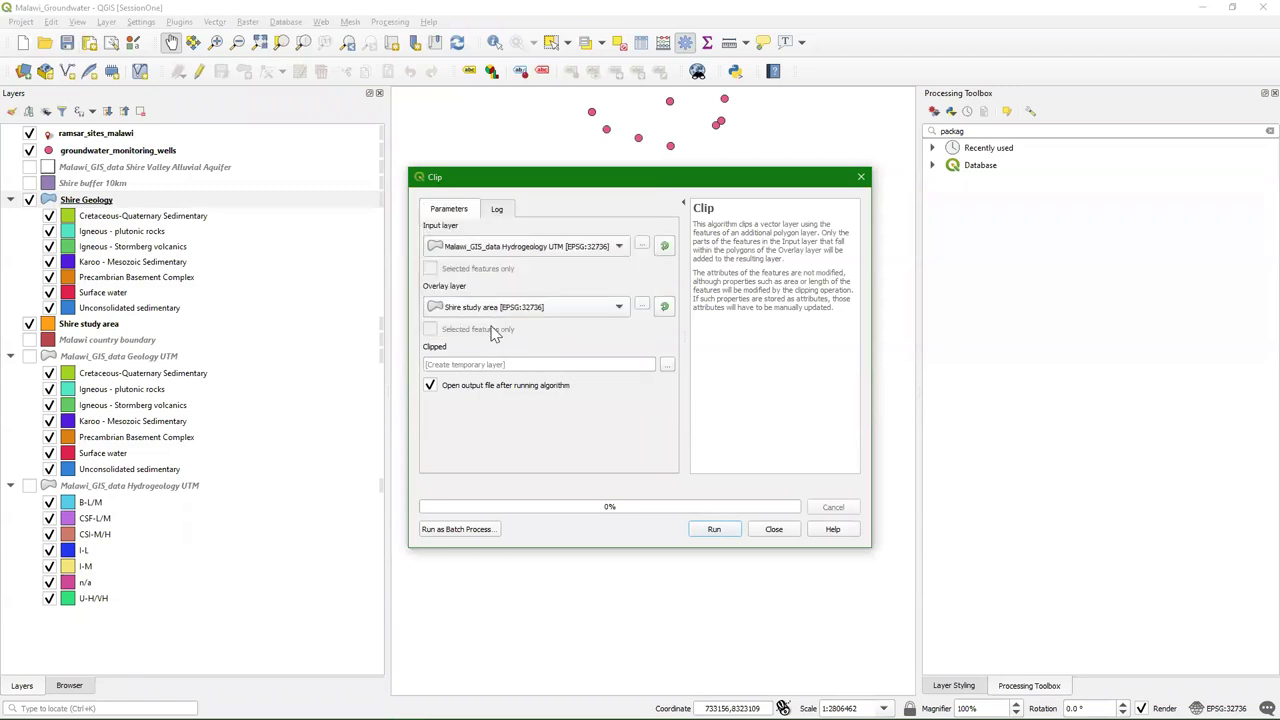
Save the clipped output into Malawi_GIS_data.gpkg as layer "Shire Hydrogeology" and run the Clip
click(667, 365)
click(716, 406)
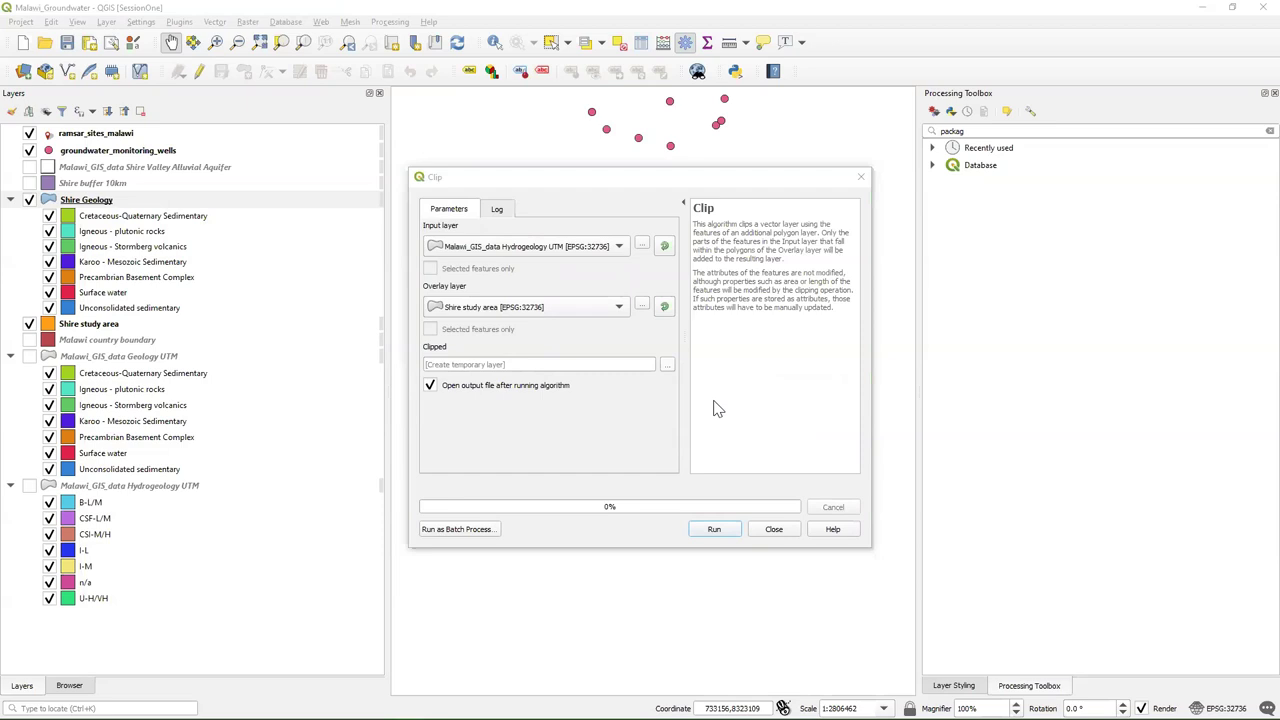
click(730, 304)
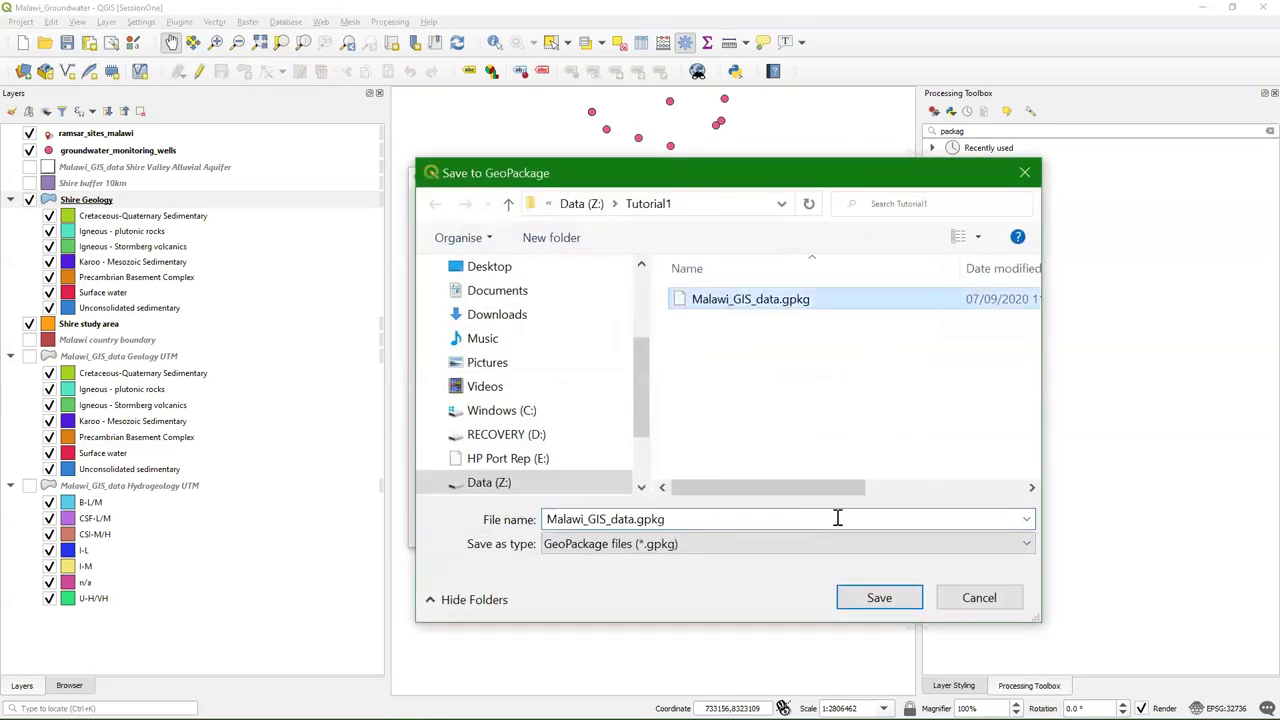
click(879, 599)
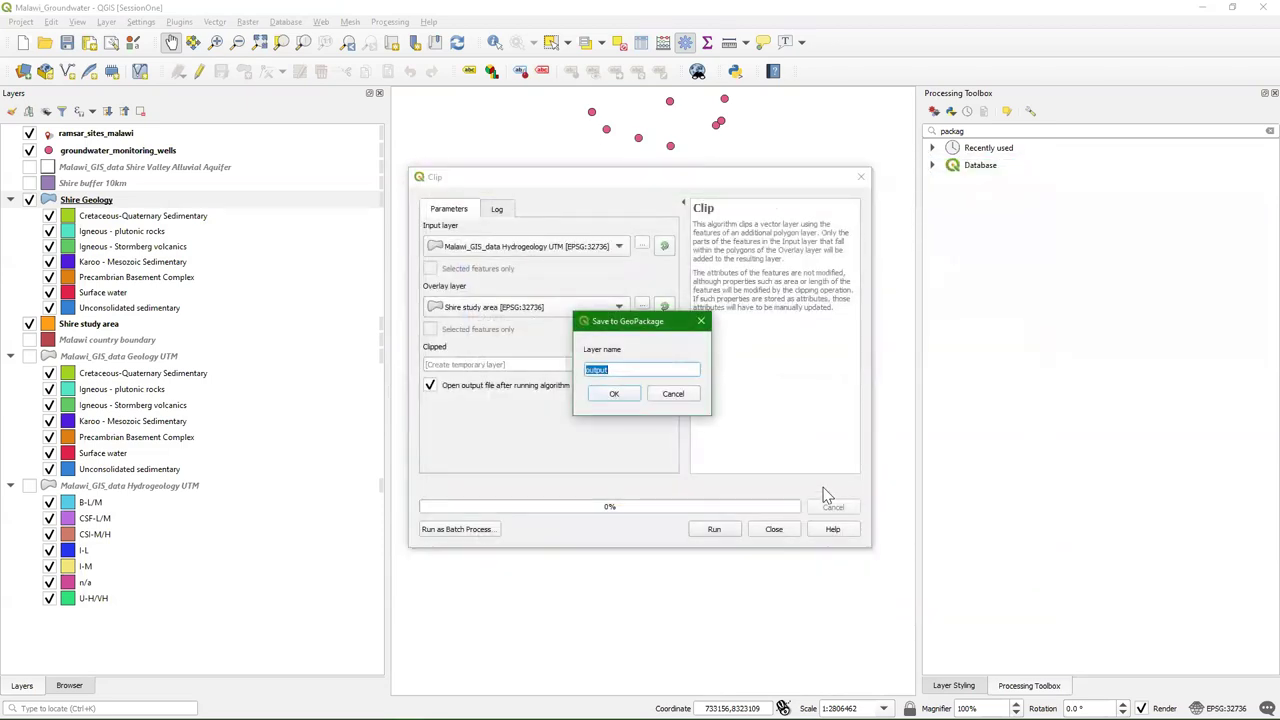
text(Shire Hydrogeology)
click(613, 395)
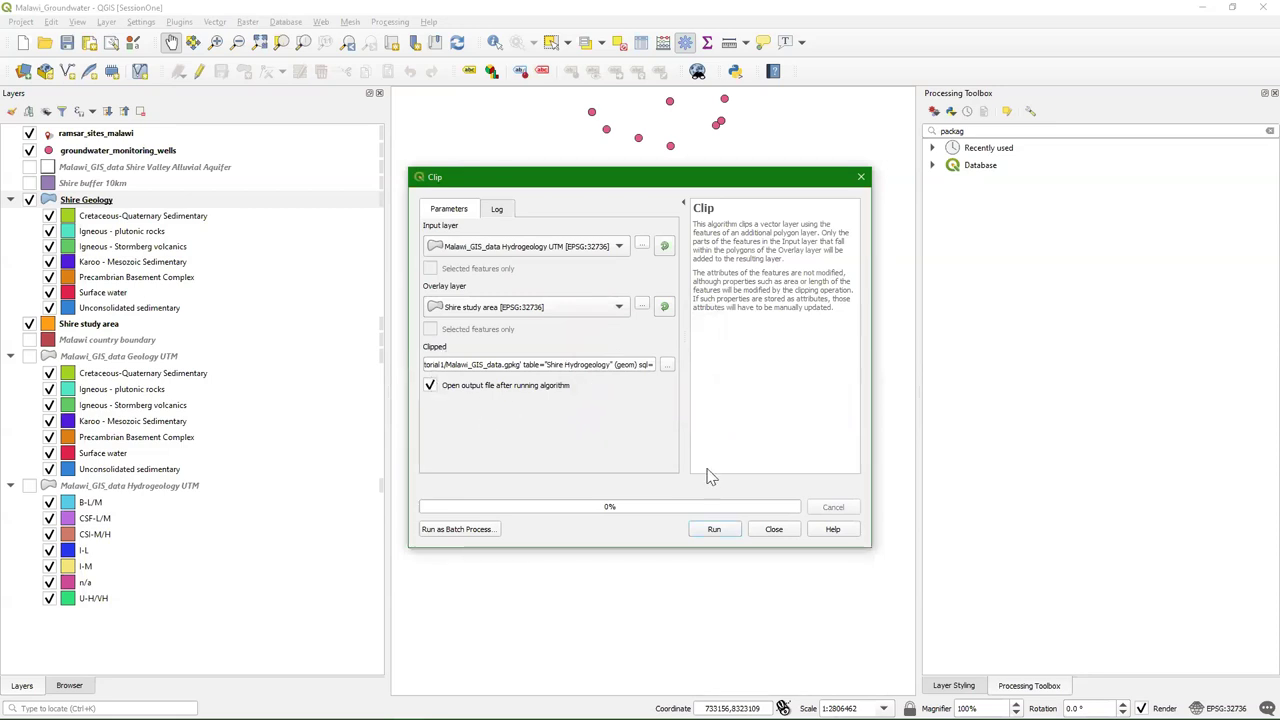
click(716, 529)
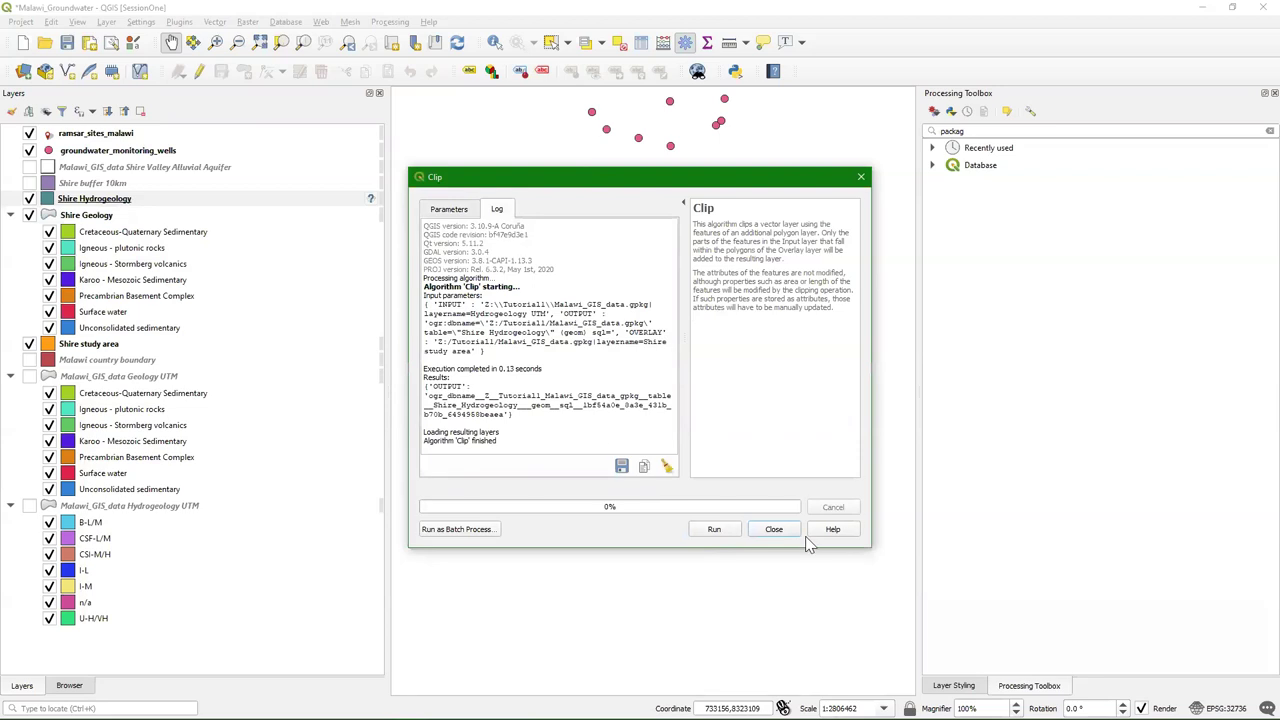
click(774, 530)
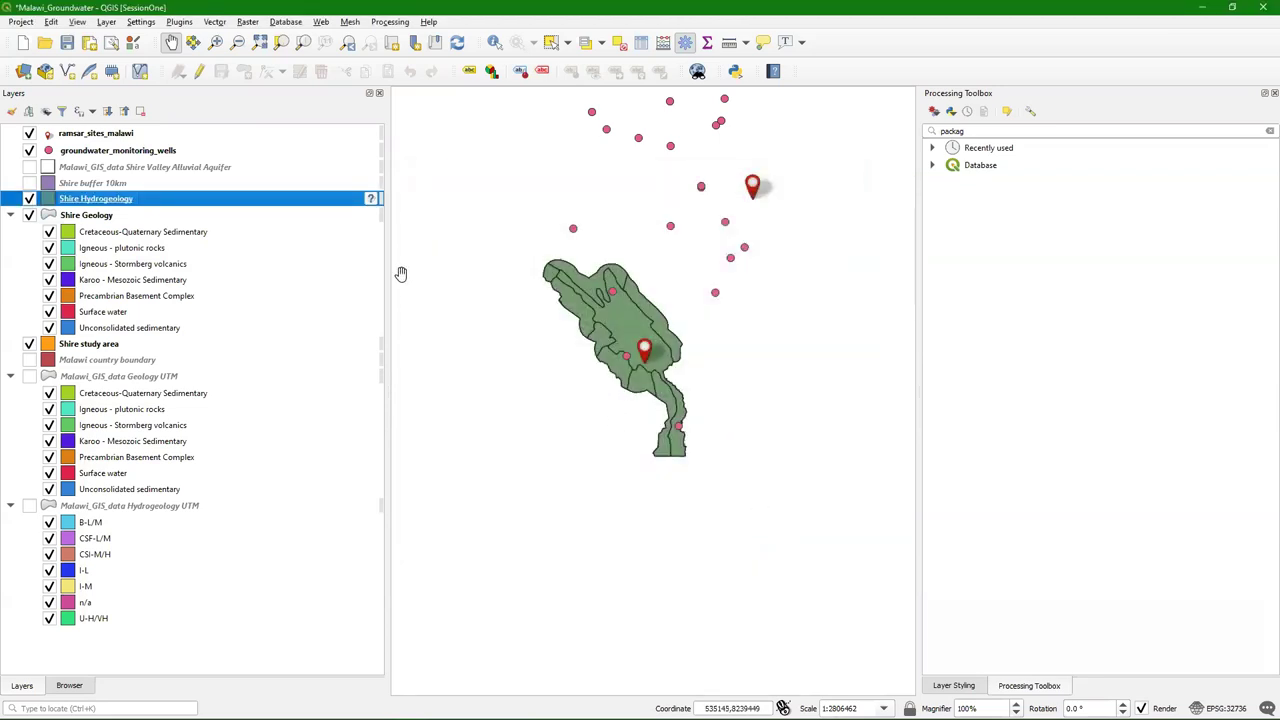
Assign the WGS 84 / UTM zone 36S (EPSG:32736) coordinate reference system to the Shire Hydrogeology layer
click(371, 199)
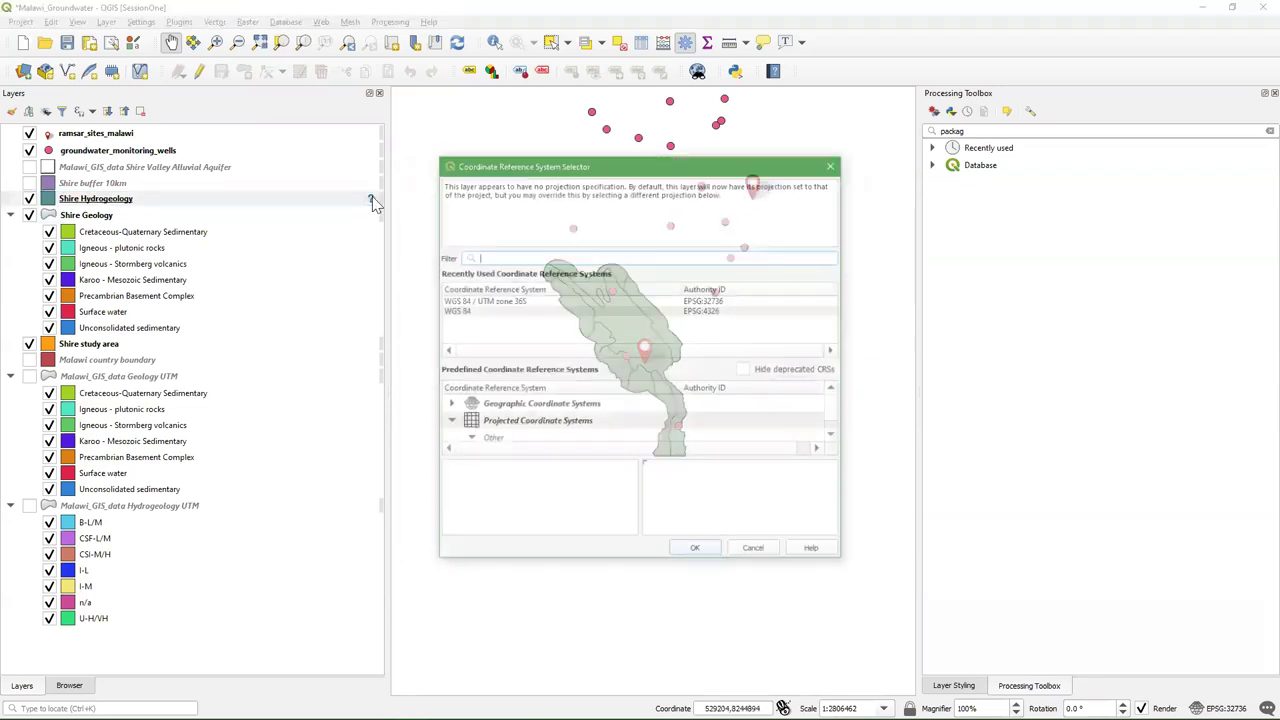
click(477, 301)
click(696, 551)
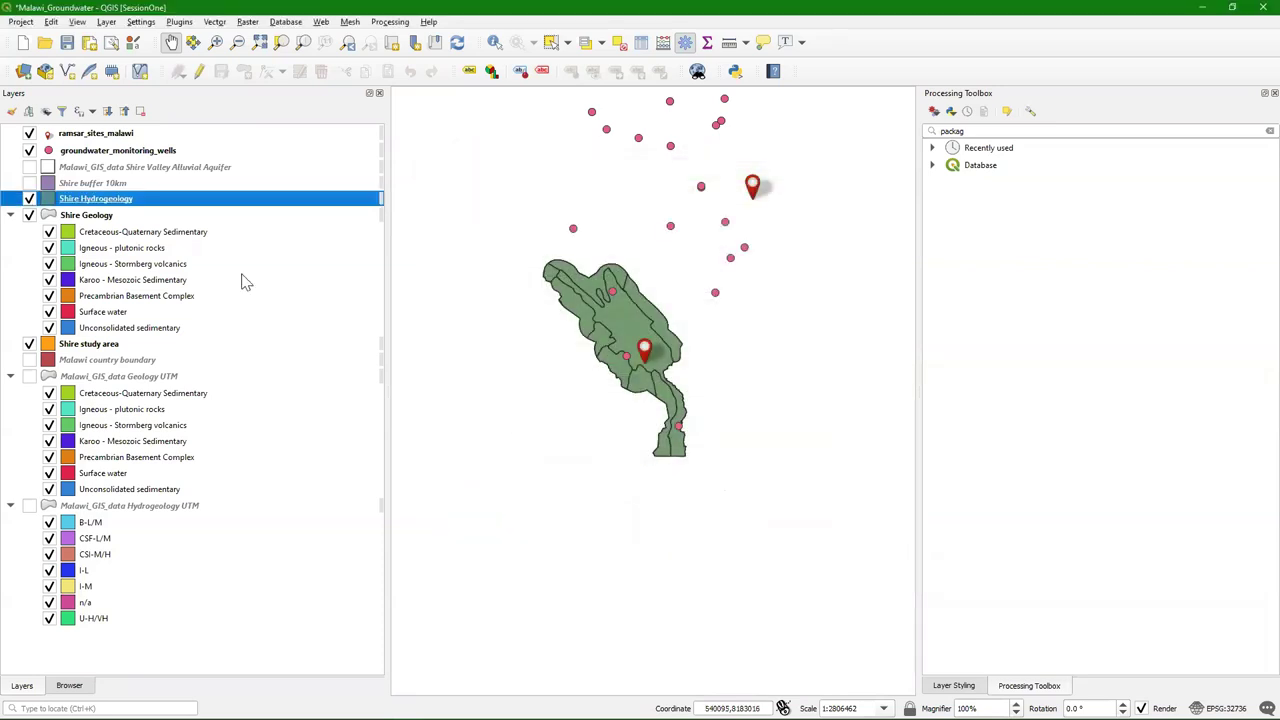
Copy the Malawi_GIS_data Hydrogeology UTM layer's style to the Shire Hydrogeology layer
right_click(113, 513)
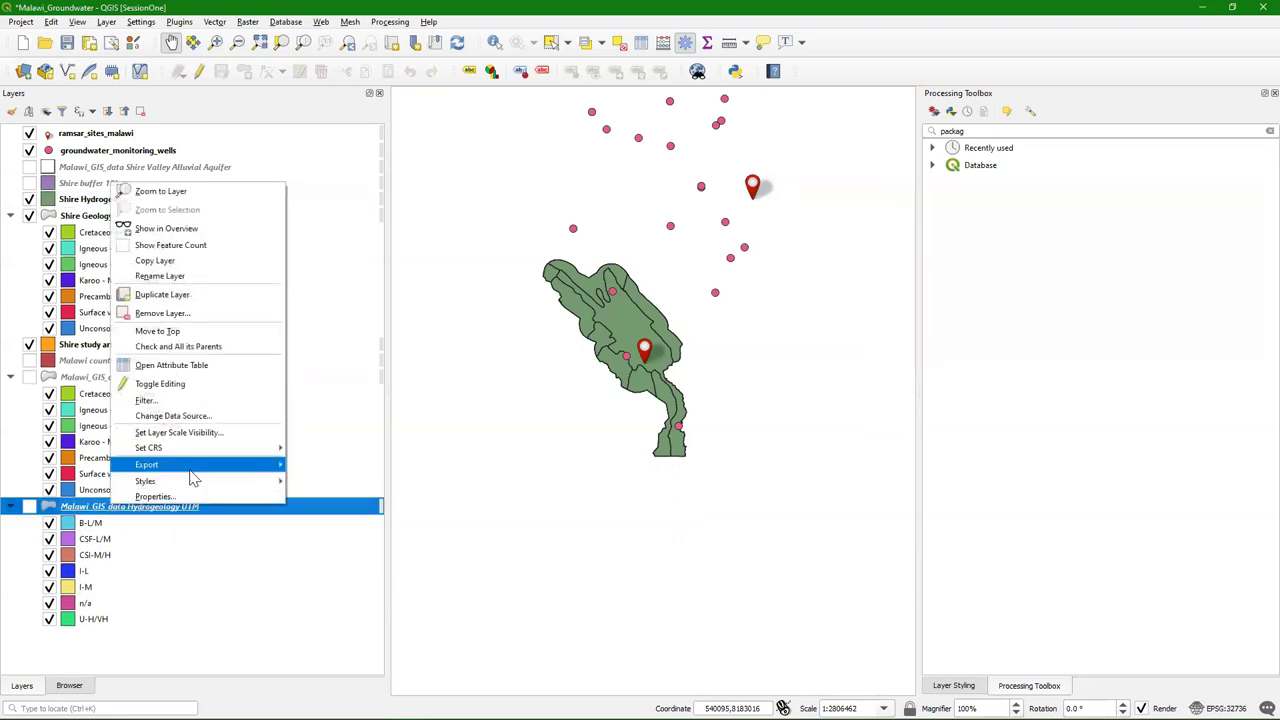
mouse_move(193, 485)
mouse_move(330, 481)
click(488, 470)
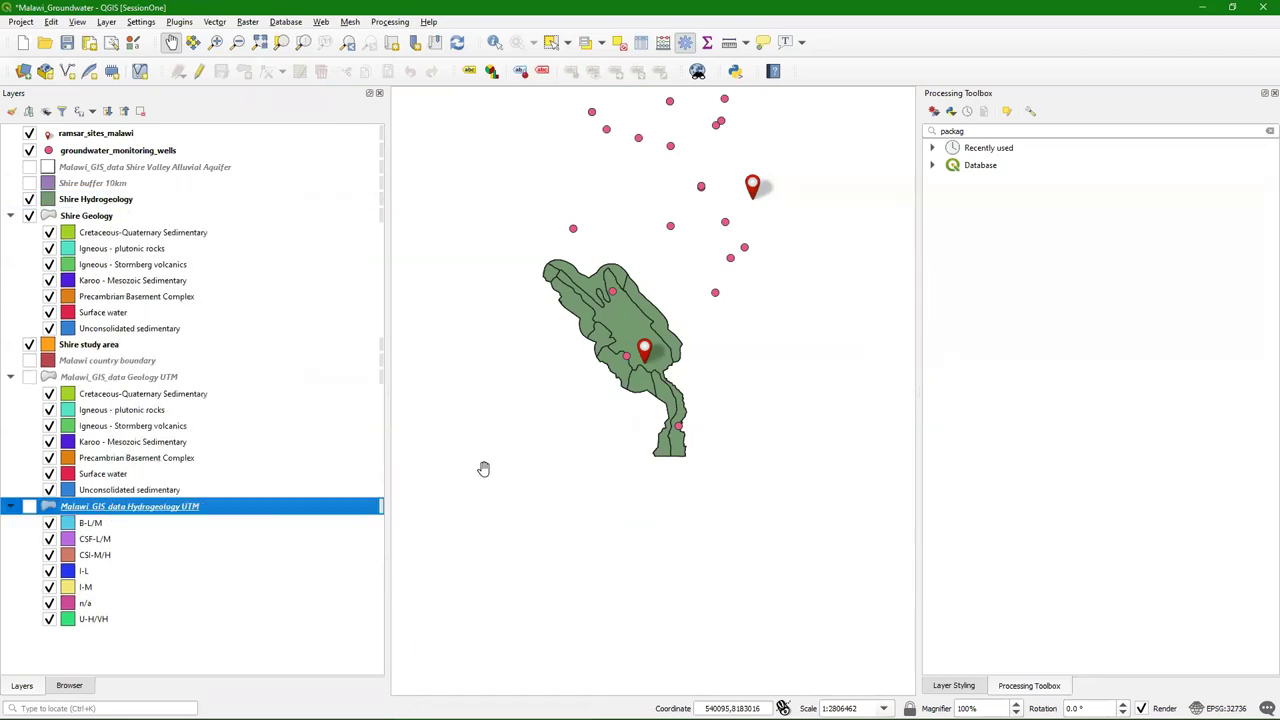
right_click(98, 200)
mouse_move(200, 479)
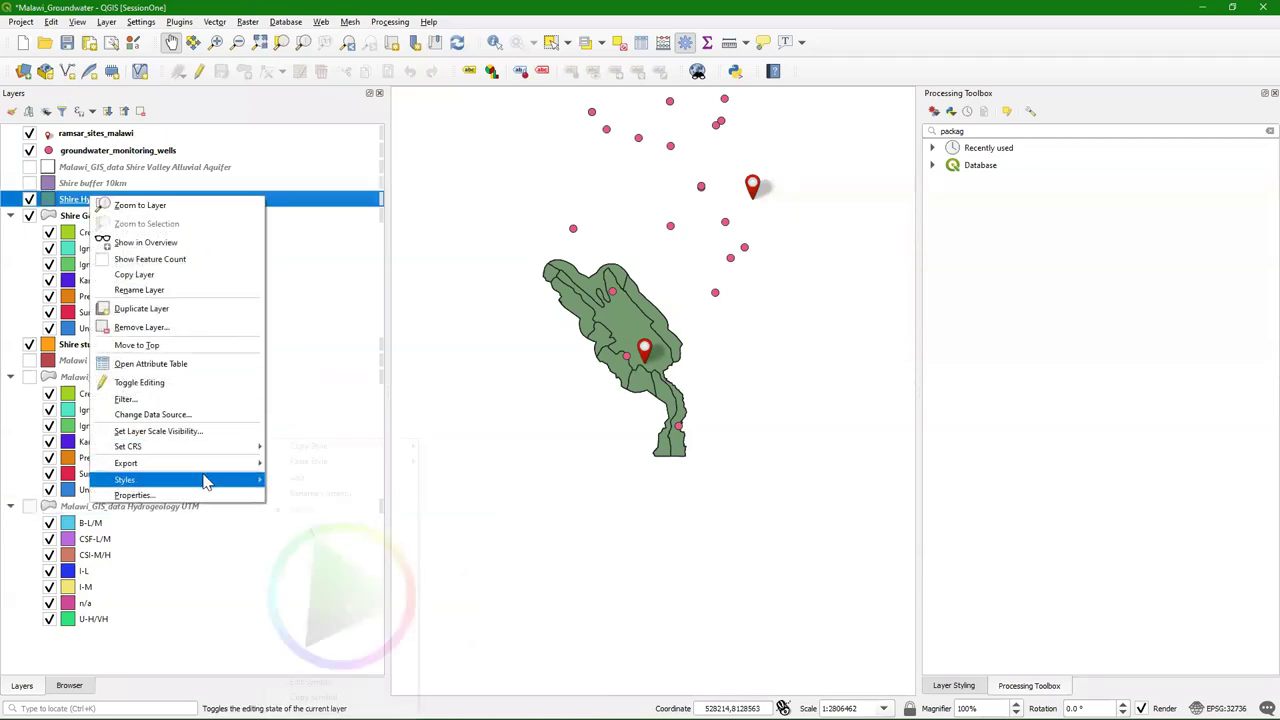
mouse_move(333, 465)
click(450, 461)
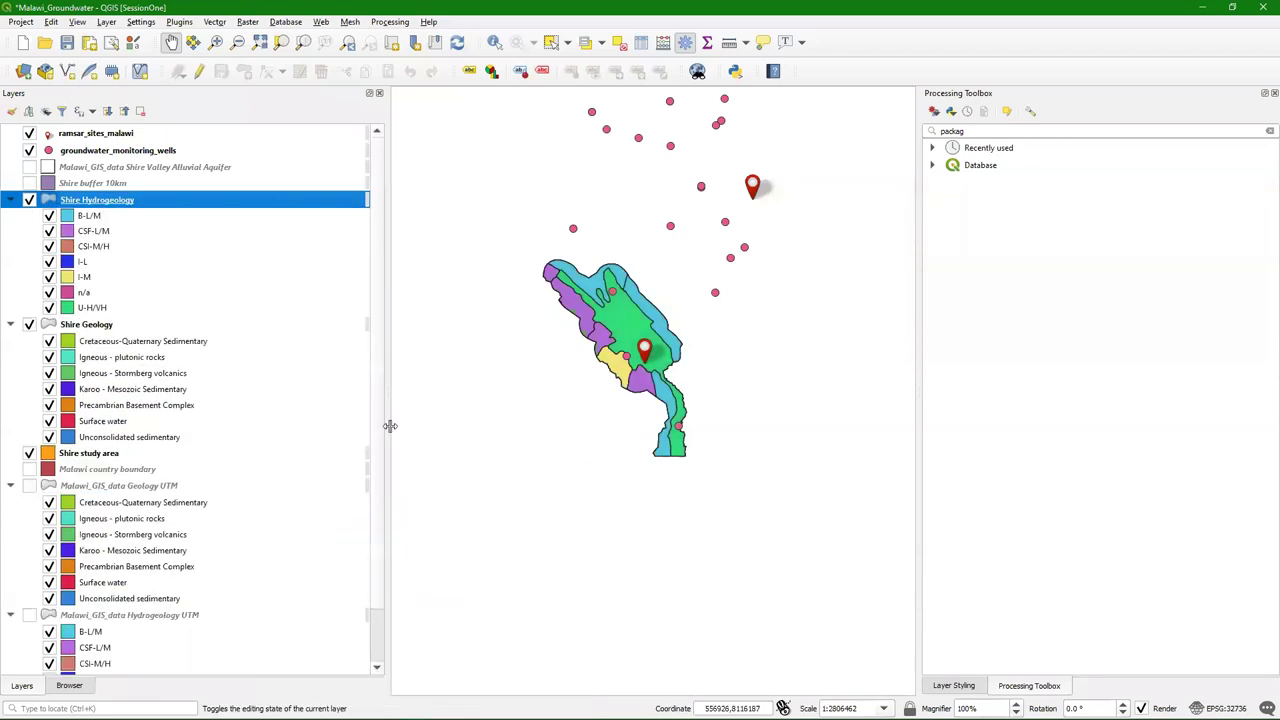
Remove the Malawi_GIS_data Geology UTM and Malawi_GIS_data Hydrogeology UTM layers from the project
scroll(137, 455, down, 1)
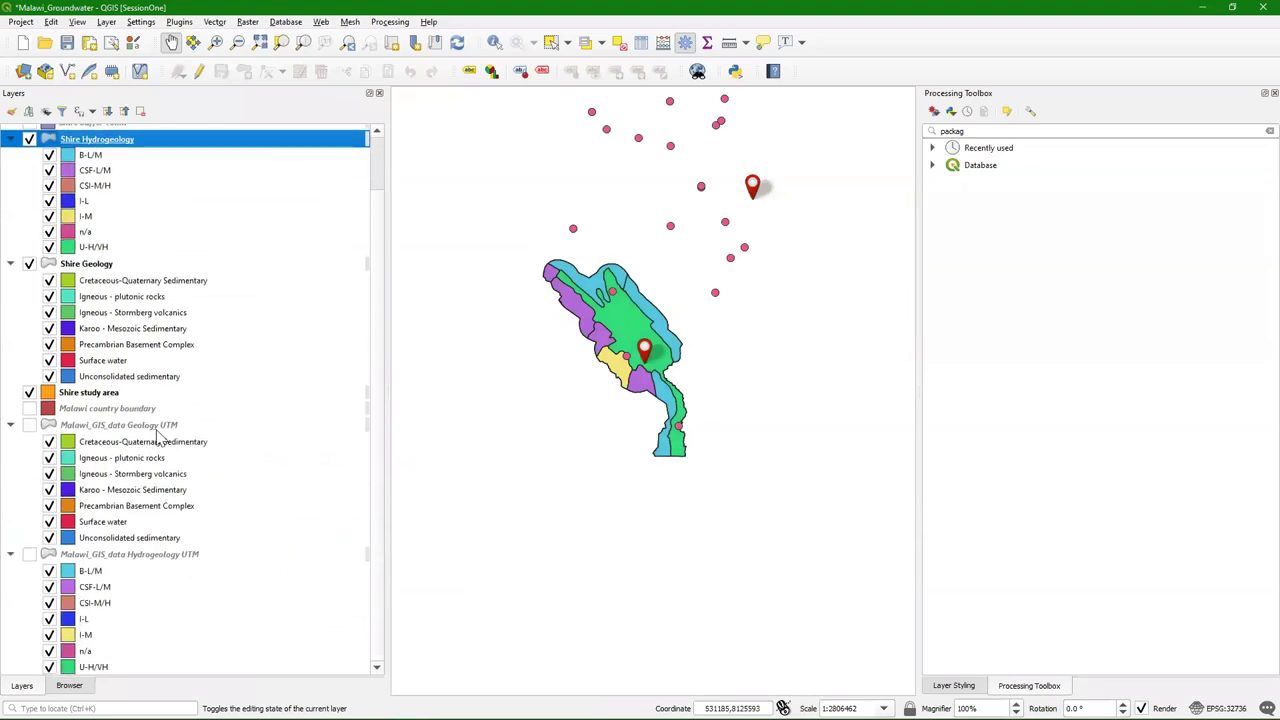
click(152, 427)
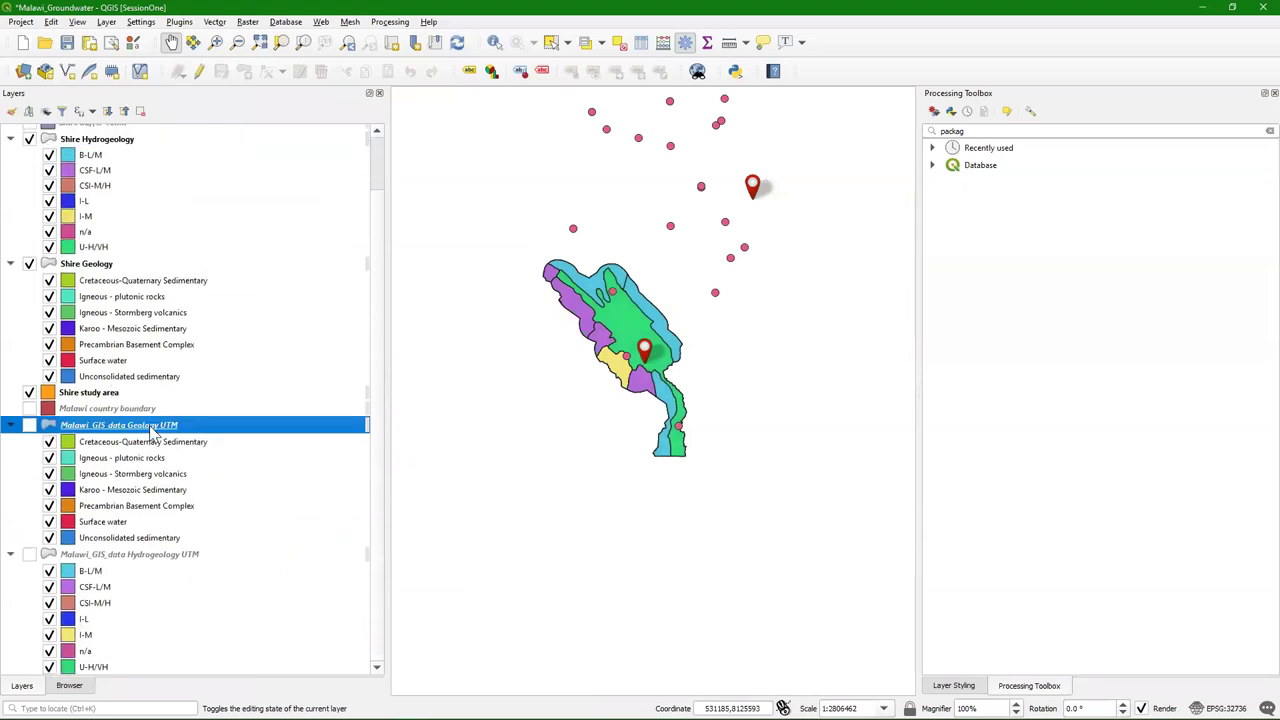
ctrl+click(137, 556)
right_click(138, 561)
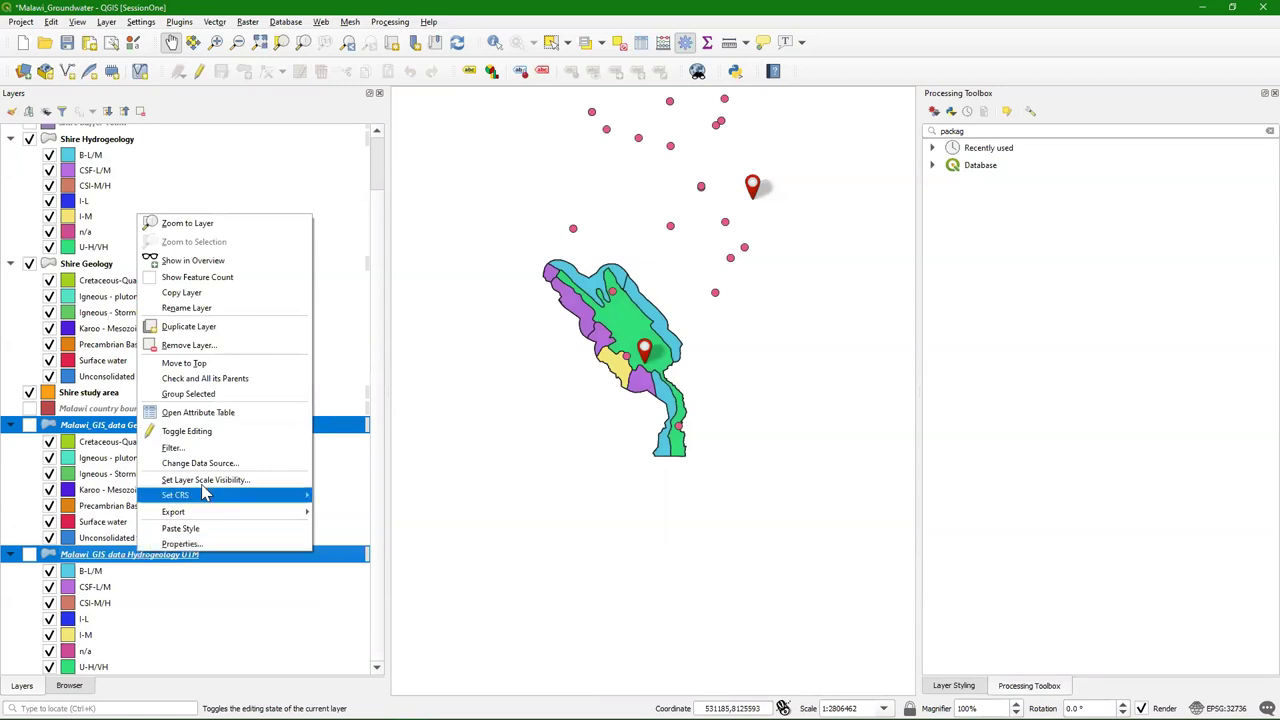
click(208, 350)
click(624, 388)
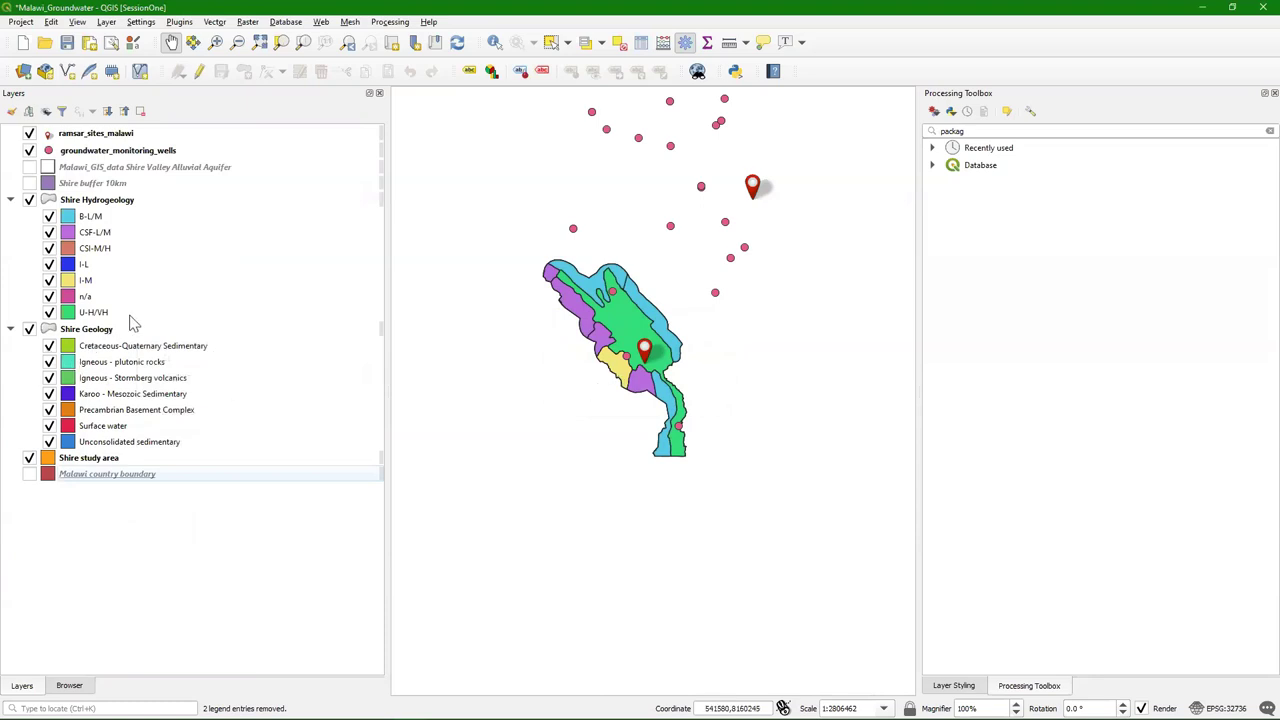
Hide the Shire Hydrogeology layer to view the clipped Shire Geology layer beneath it, and show it again
click(29, 200)
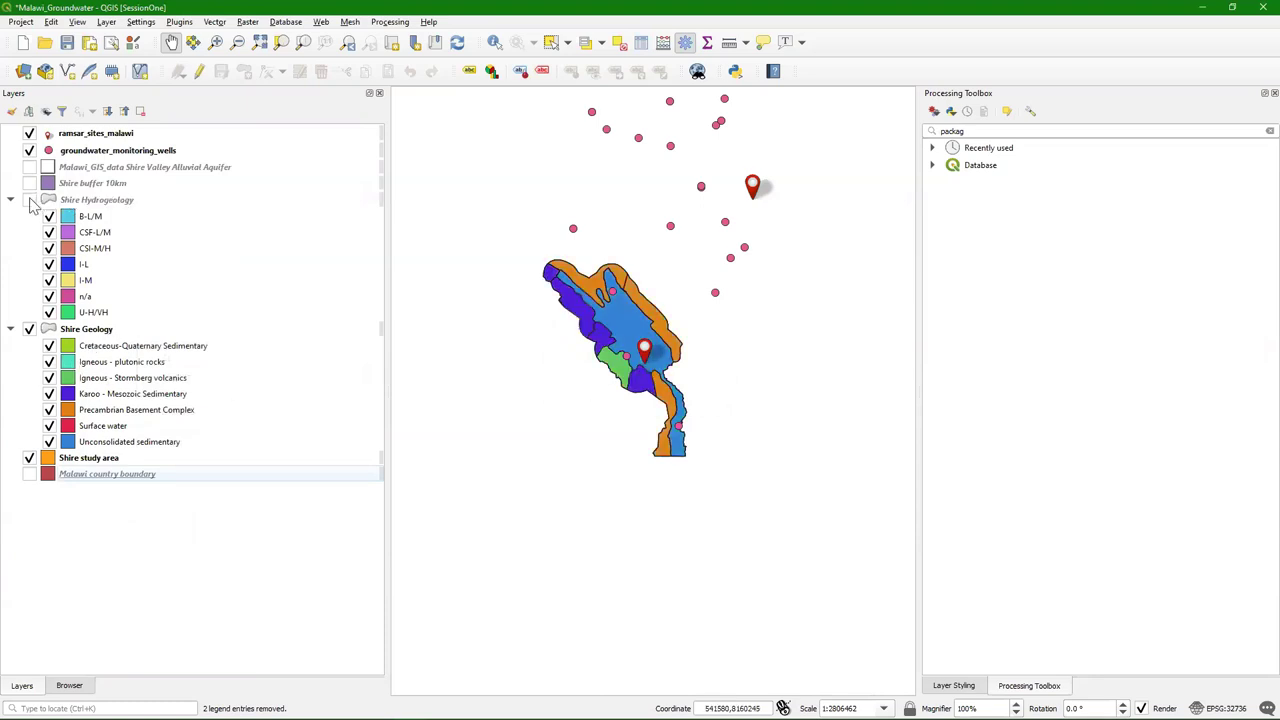
click(29, 200)
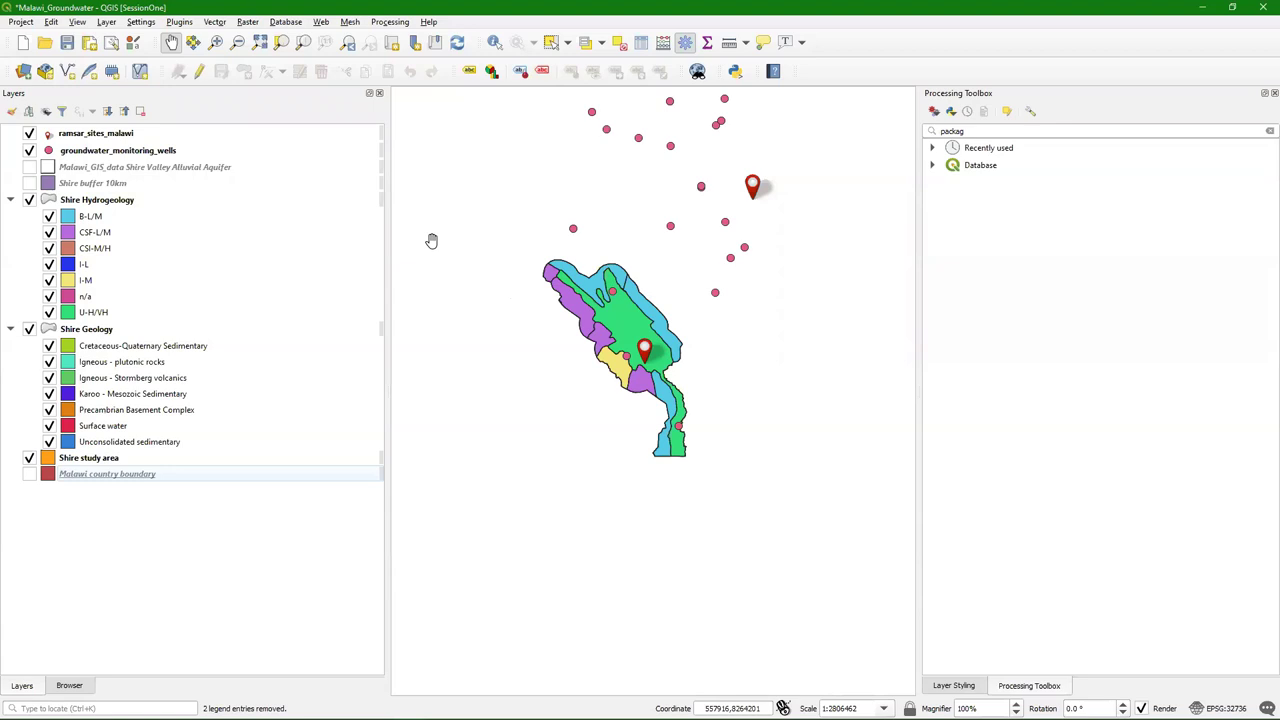
Set up a Clip with groundwater_monitoring_wells as the input layer and Shire study area as the overlay layer
click(214, 22)
mouse_move(300, 37)
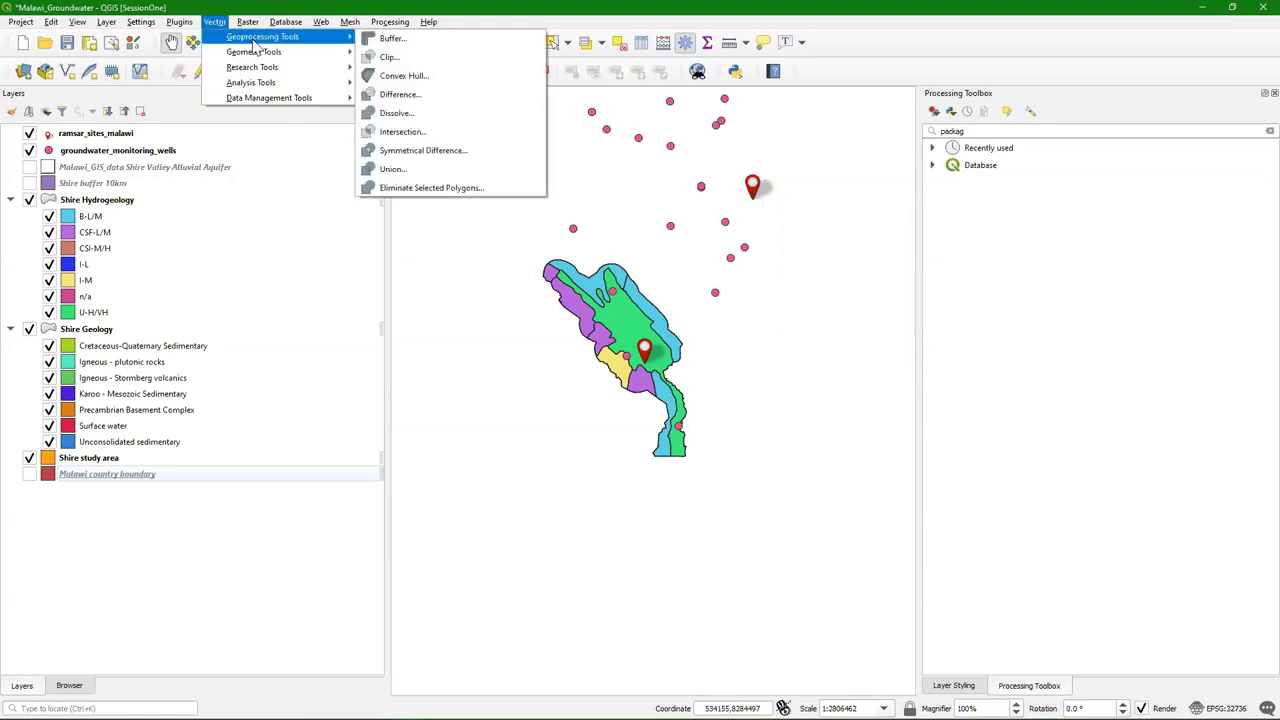
click(405, 58)
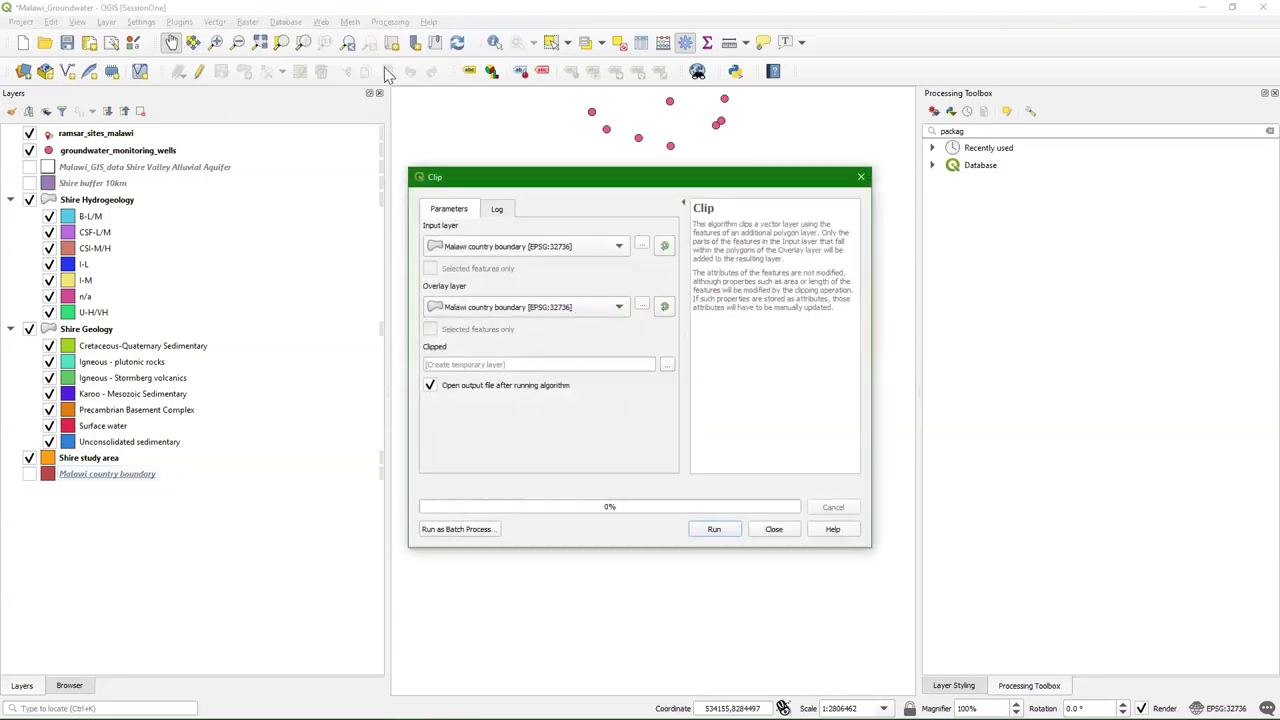
click(618, 248)
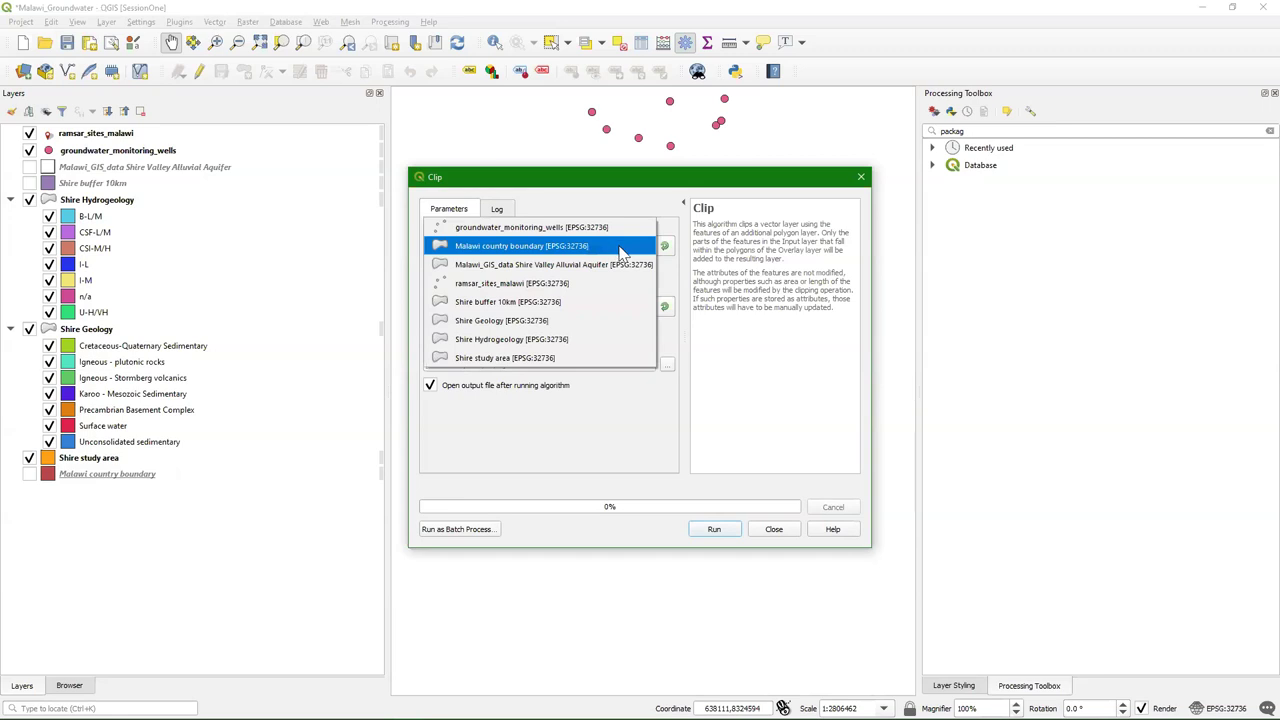
click(493, 232)
click(452, 312)
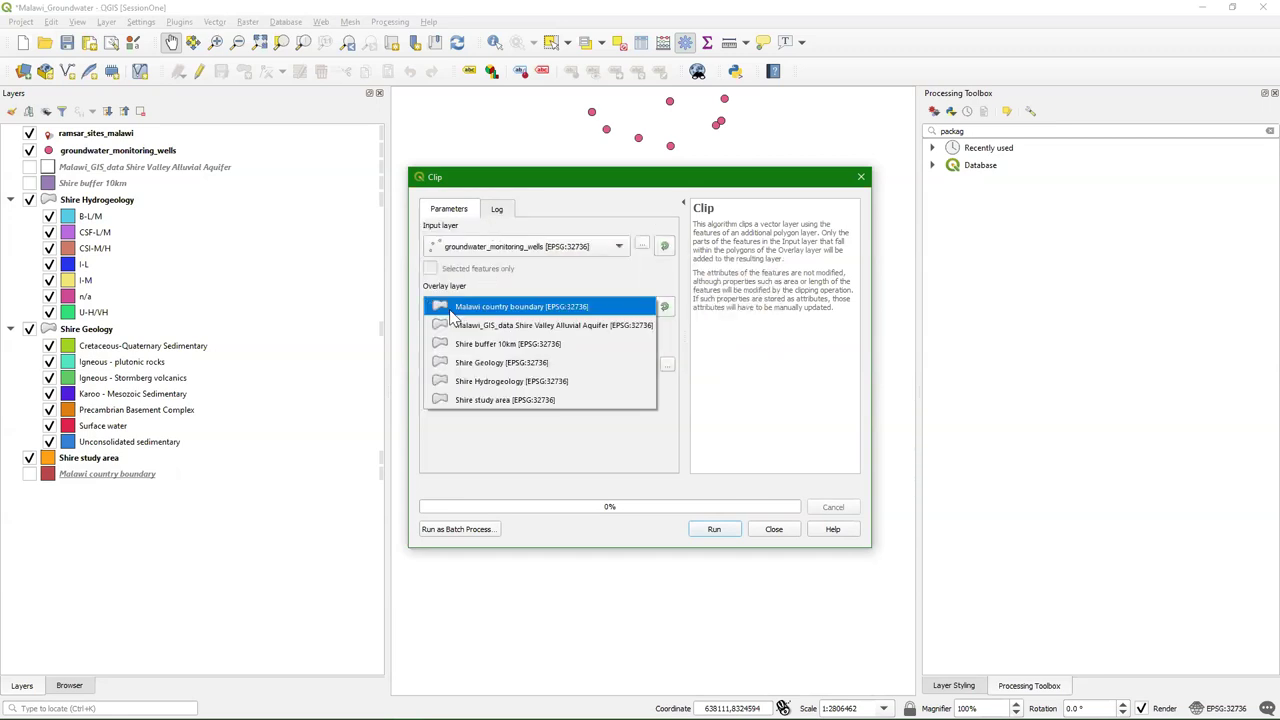
click(488, 410)
Save the clipped output into Malawi_GIS_data.gpkg as layer "Shire groundwater monitoring wells" and run the Clip
click(667, 368)
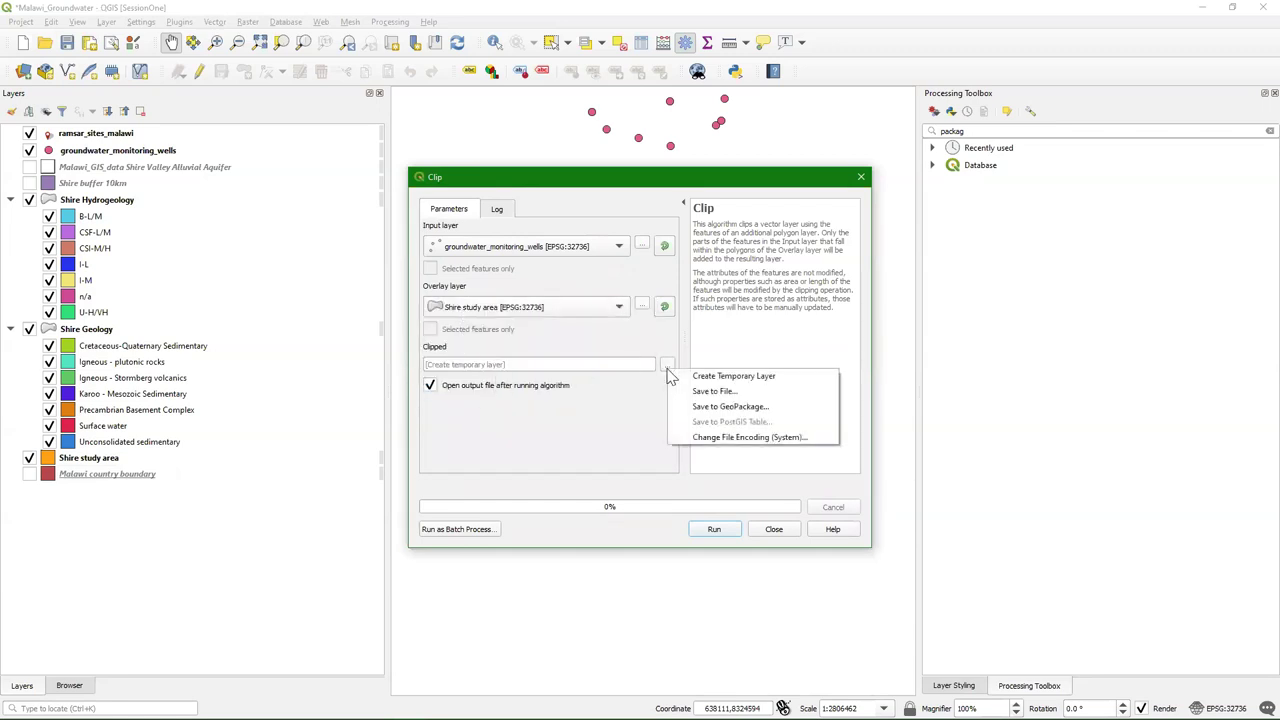
click(731, 407)
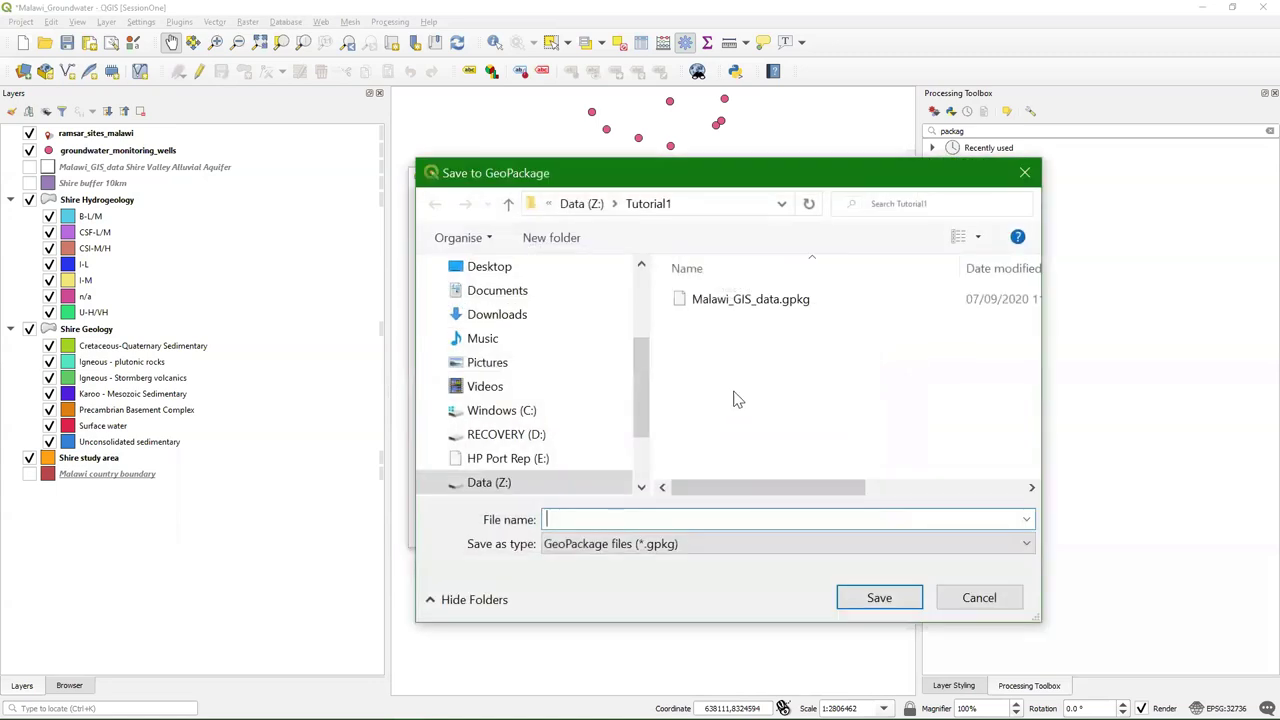
click(740, 301)
click(869, 603)
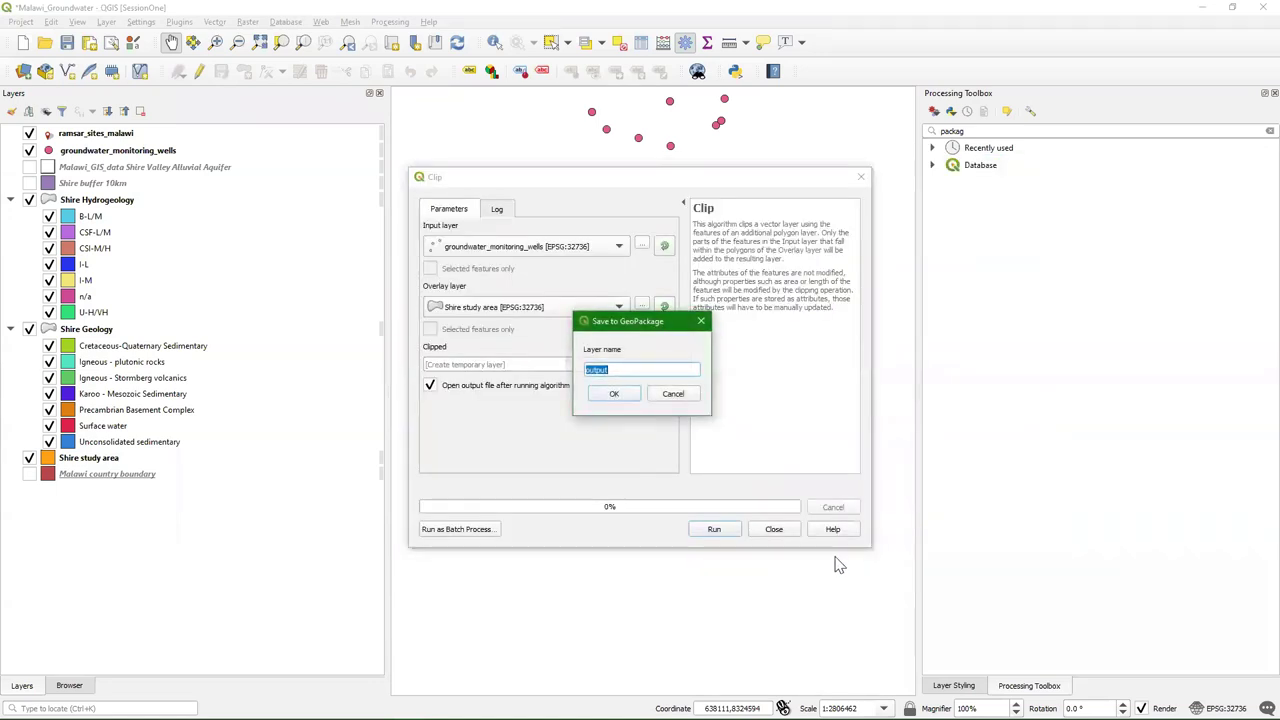
text(Shi)
click(604, 396)
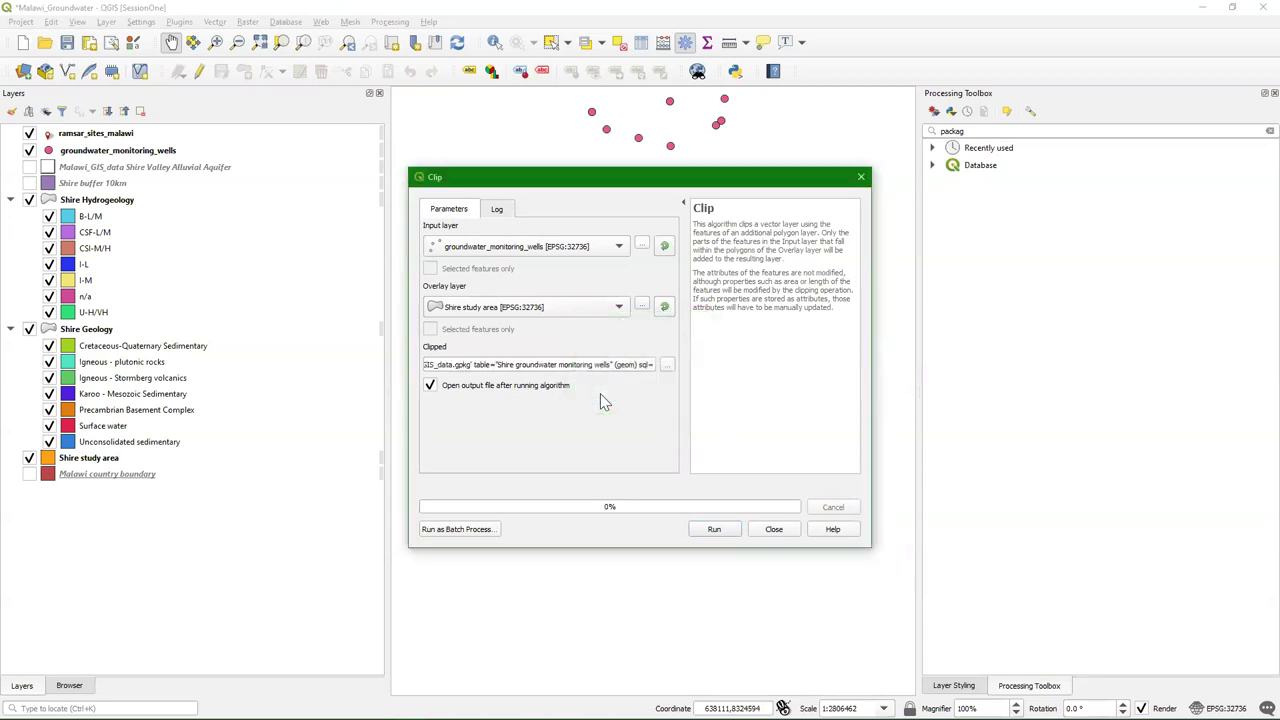
click(715, 530)
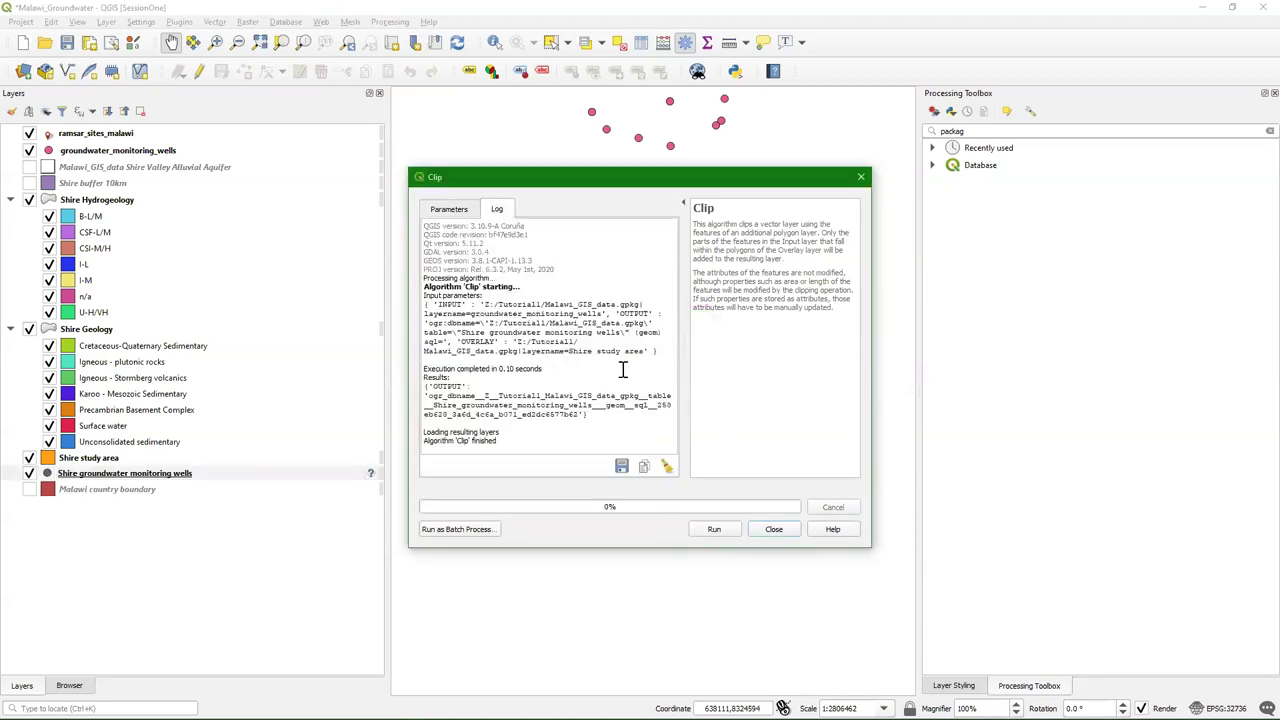
click(777, 532)
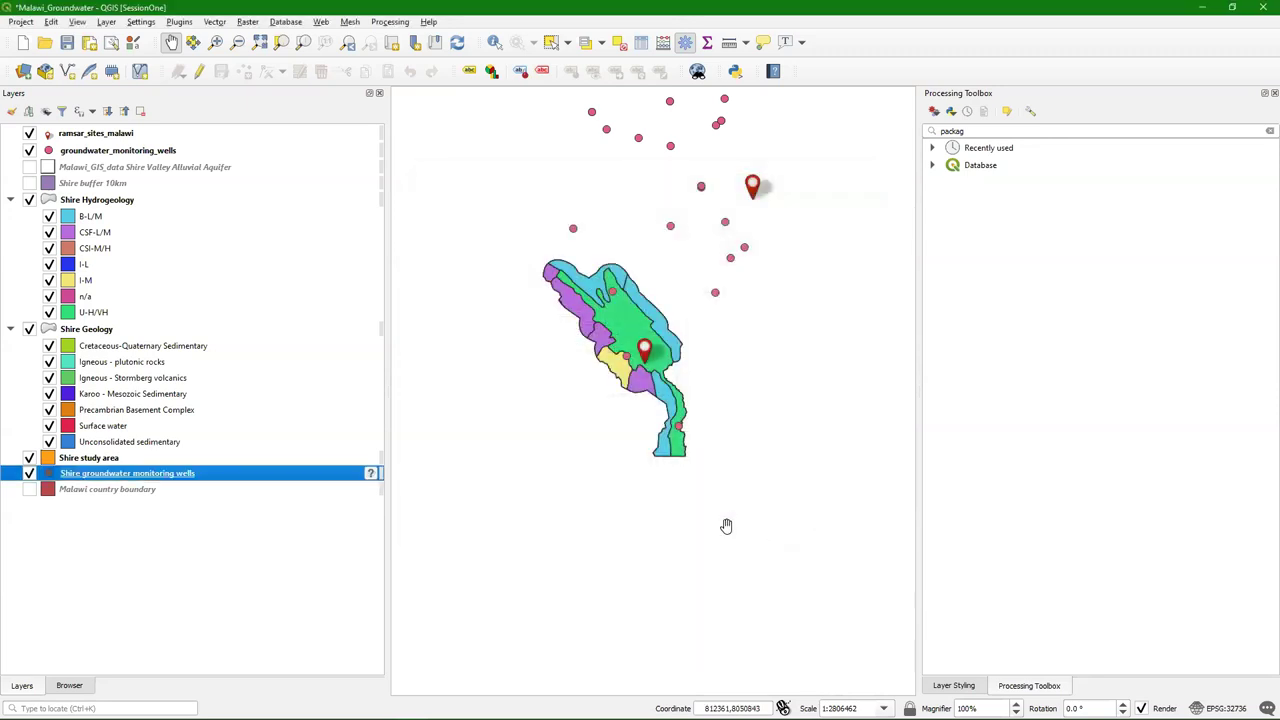
Assign WGS 84 / UTM zone 36S (EPSG:32736) to the Shire groundwater monitoring wells layer and move it directly above groundwater_monitoring_wells in the layer order
click(370, 476)
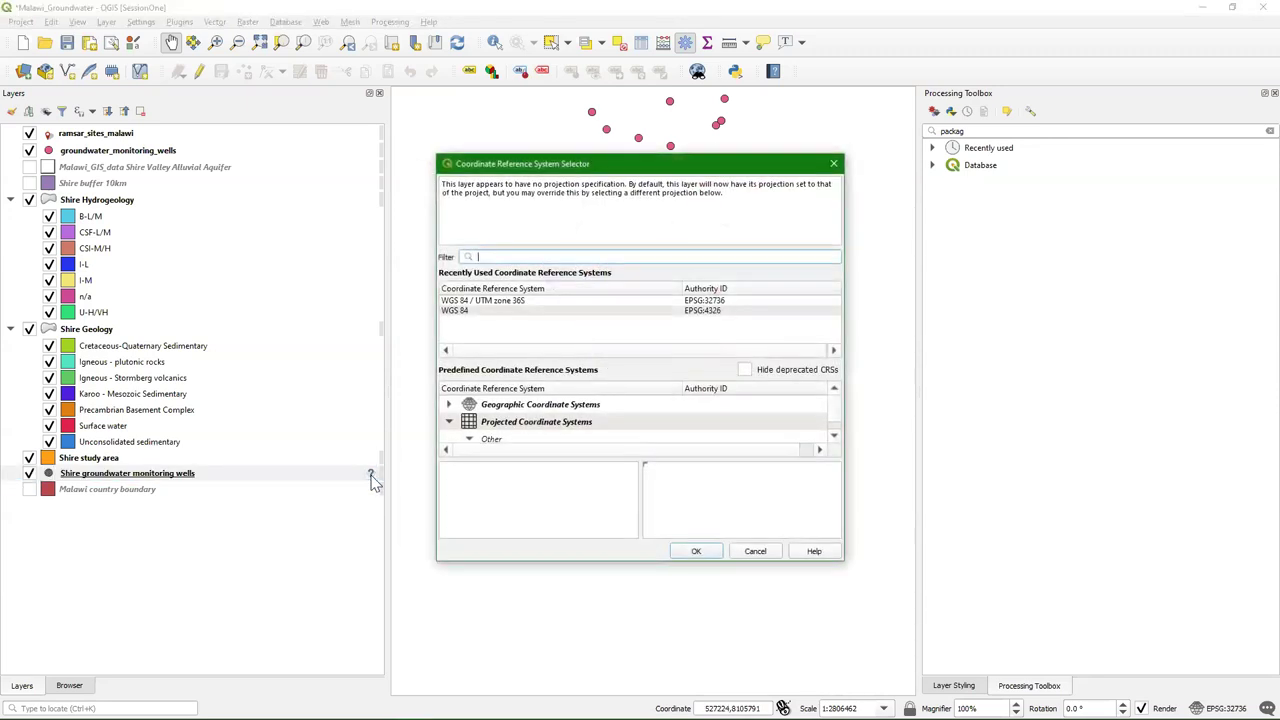
click(500, 301)
click(696, 551)
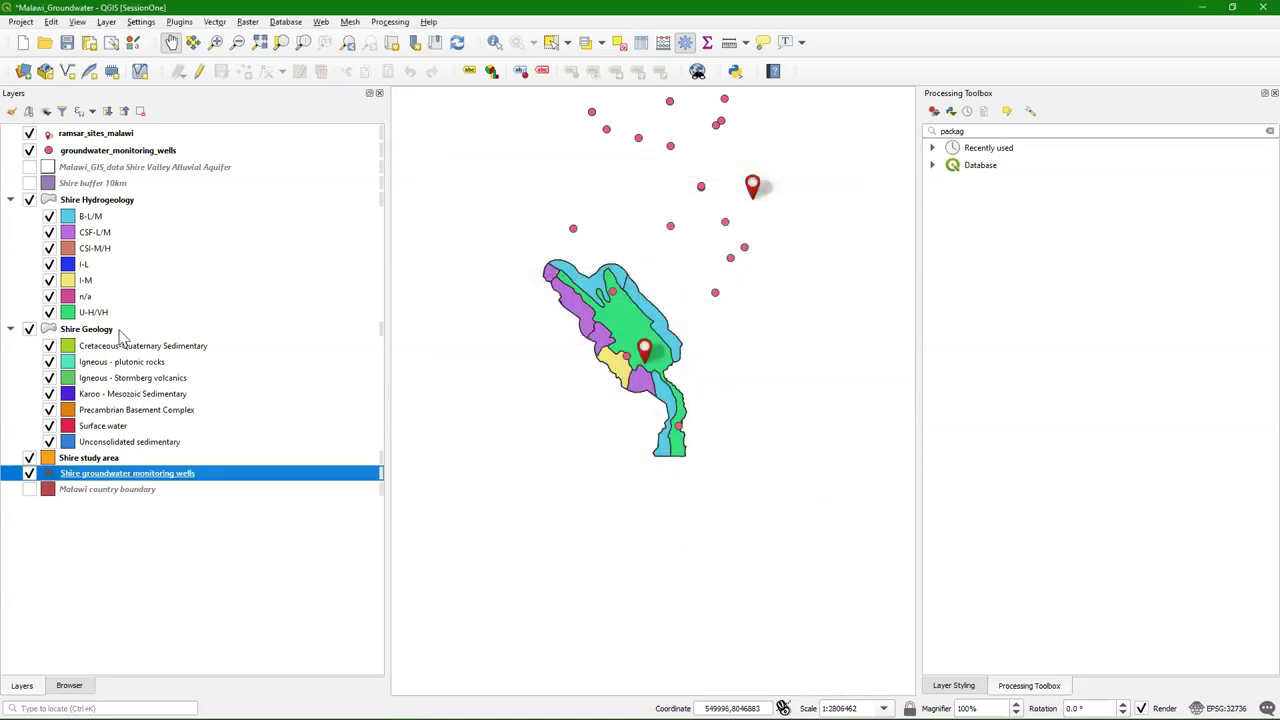
drag(123, 475, 200, 150)
Copy all style categories from the groundwater_monitoring_wells layer to the Shire groundwater monitoring wells layer
right_click(86, 170)
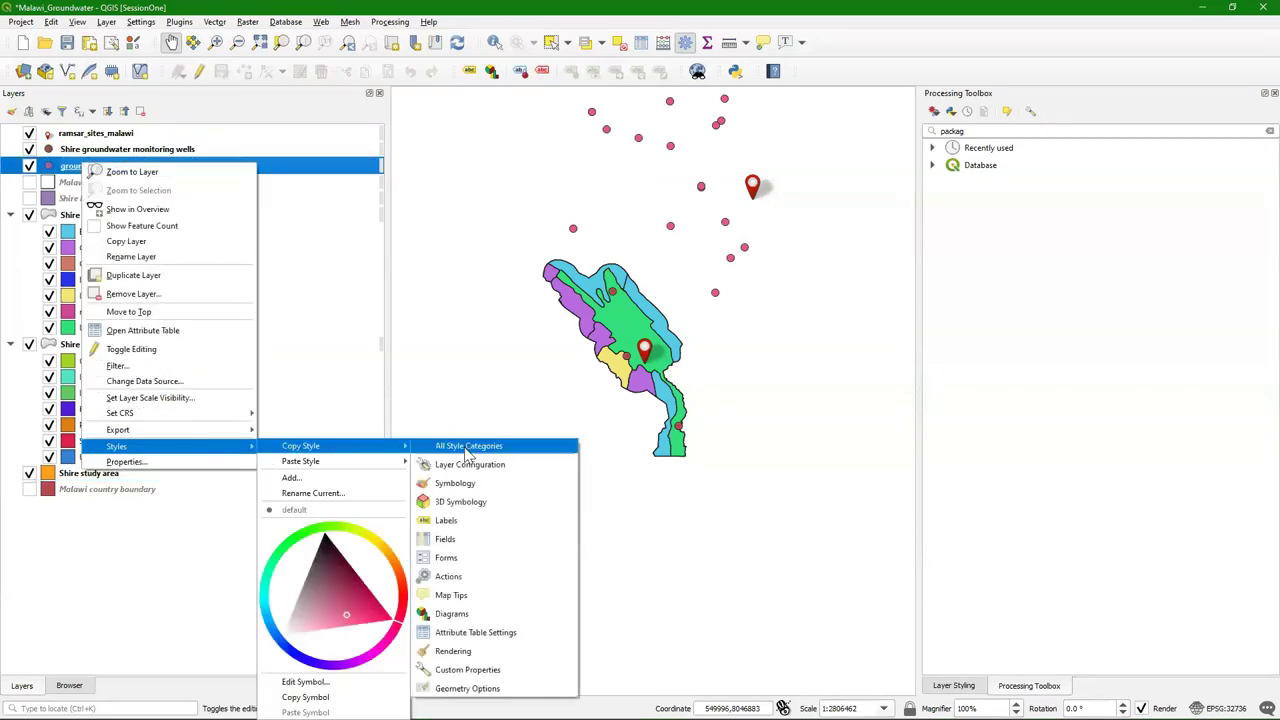
click(470, 448)
right_click(79, 153)
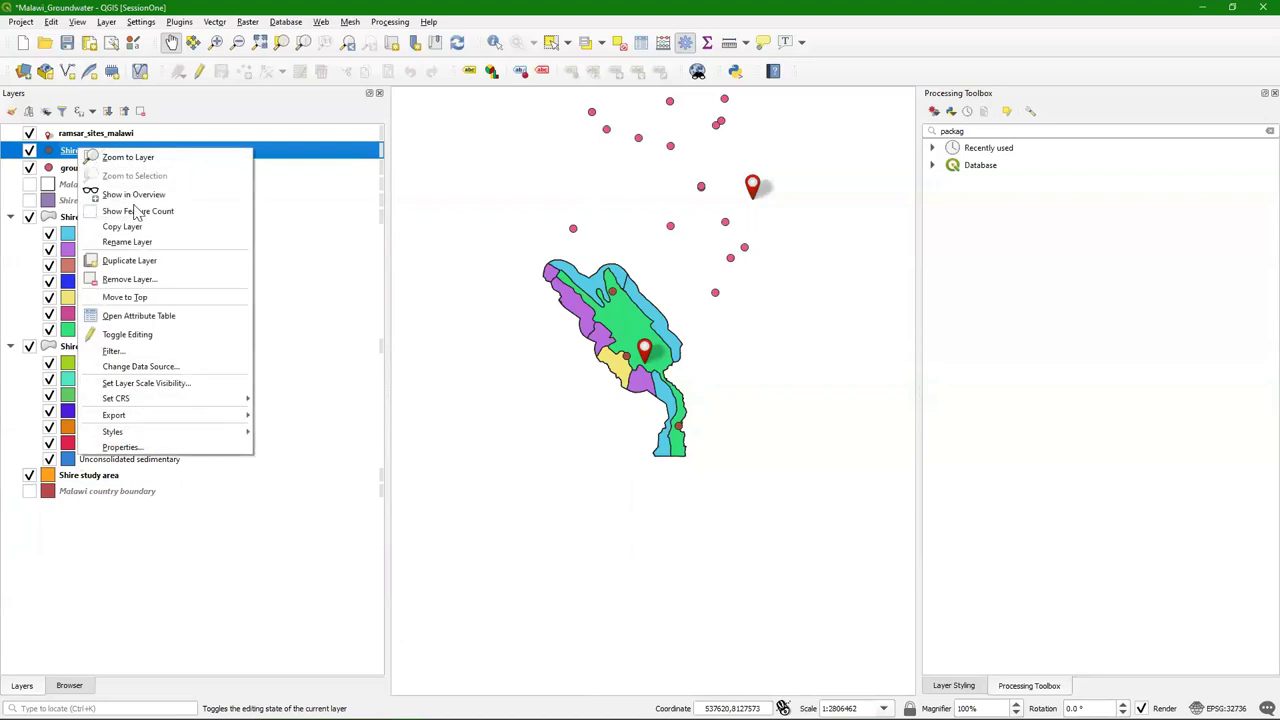
mouse_move(215, 437)
mouse_move(320, 448)
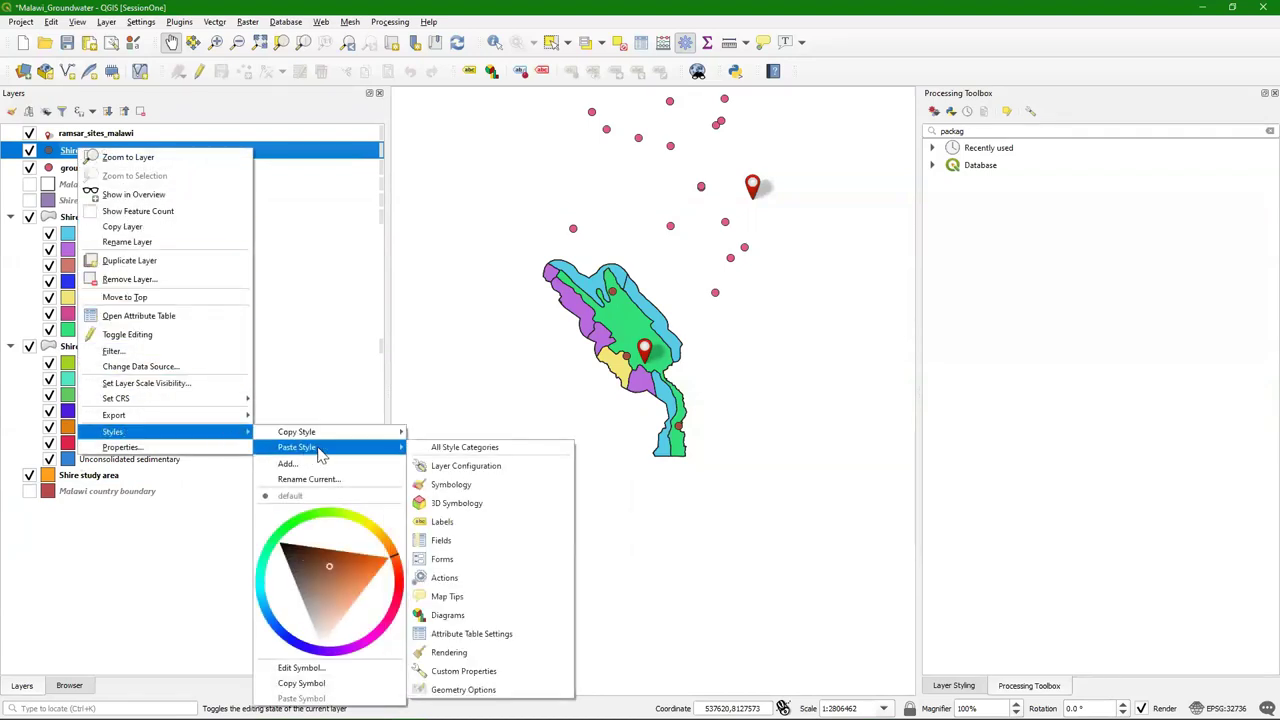
click(449, 450)
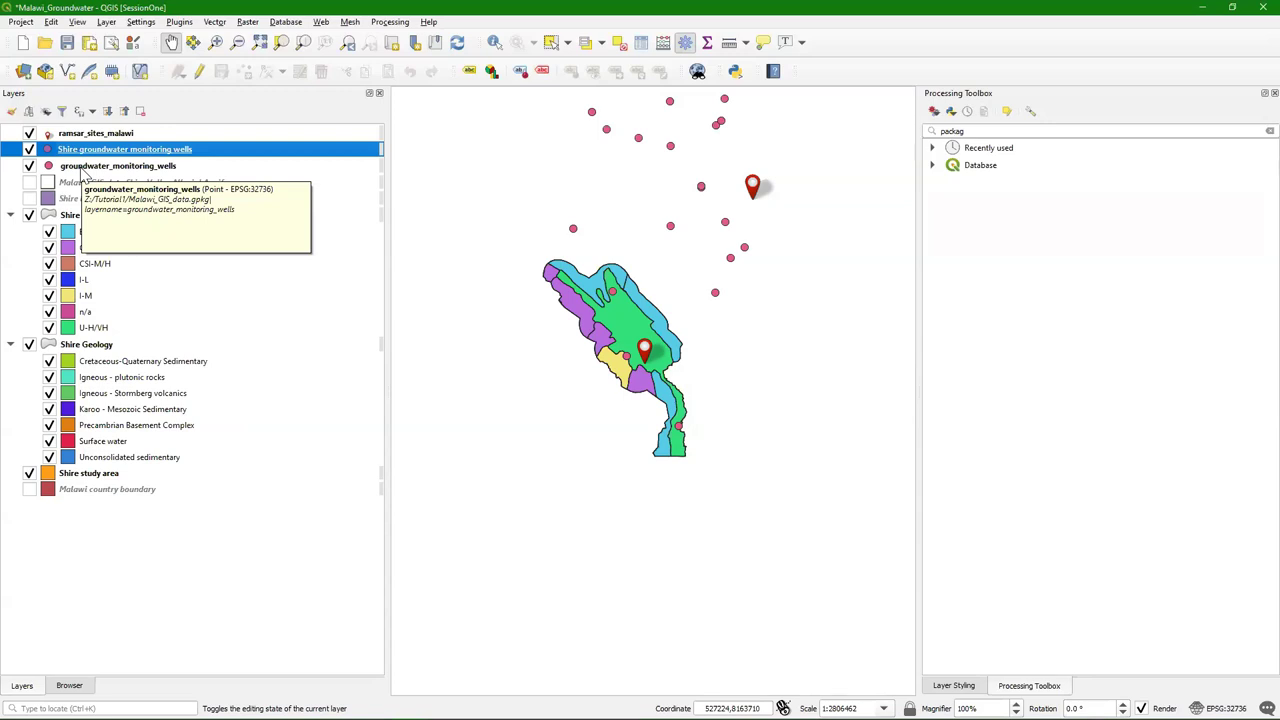
Remove the country-wide groundwater_monitoring_wells layer from the project
right_click(82, 167)
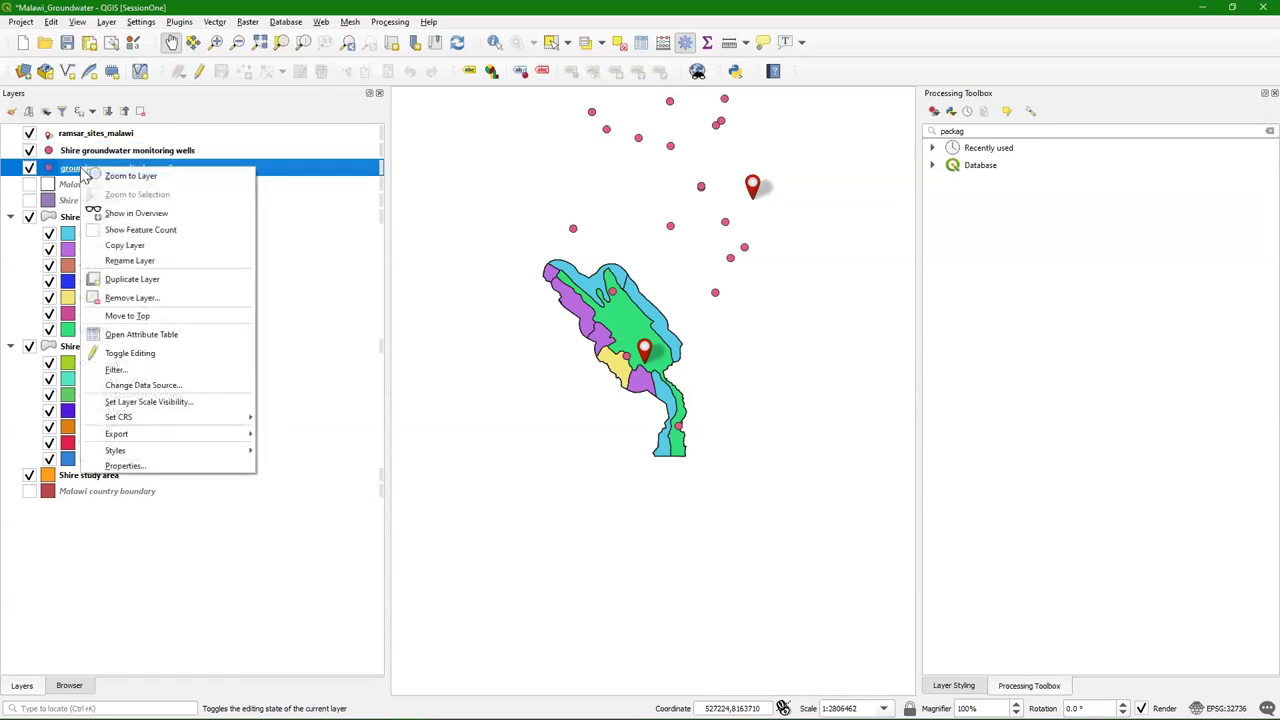
click(143, 300)
click(630, 387)
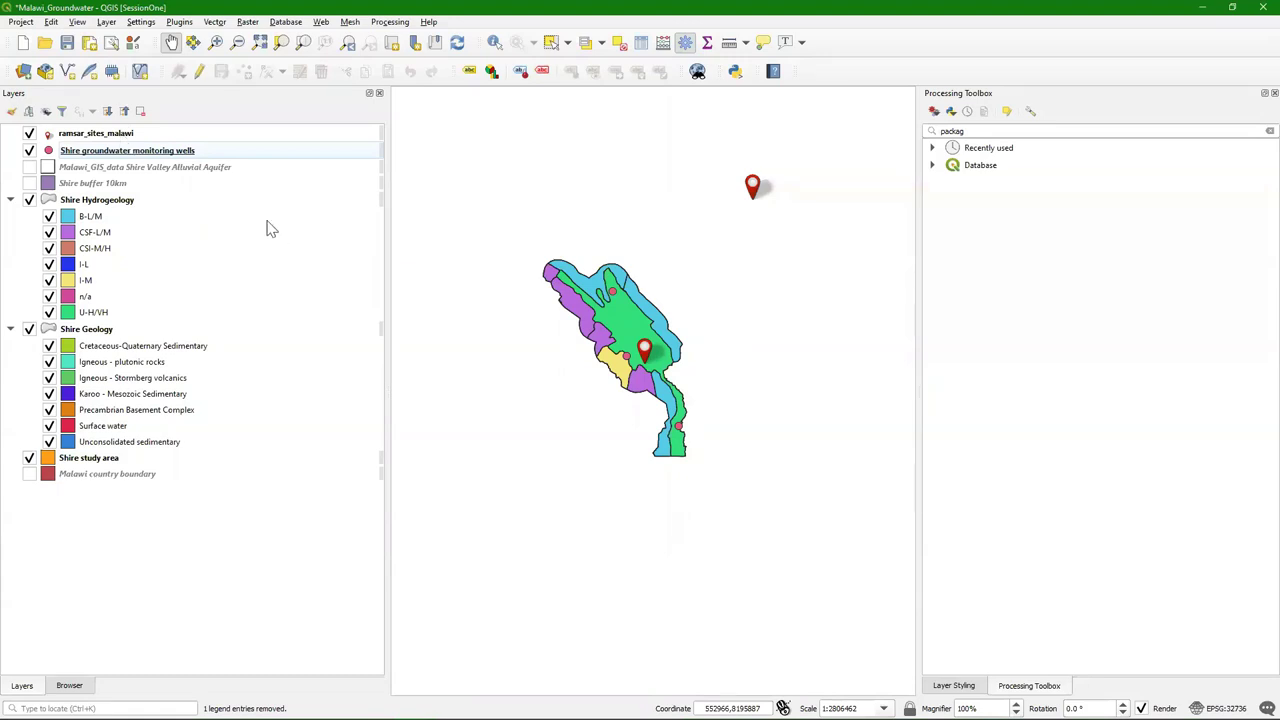
Set up a Clip with ramsar_sites_malawi as the input layer and Shire study area as the overlay layer
click(211, 28)
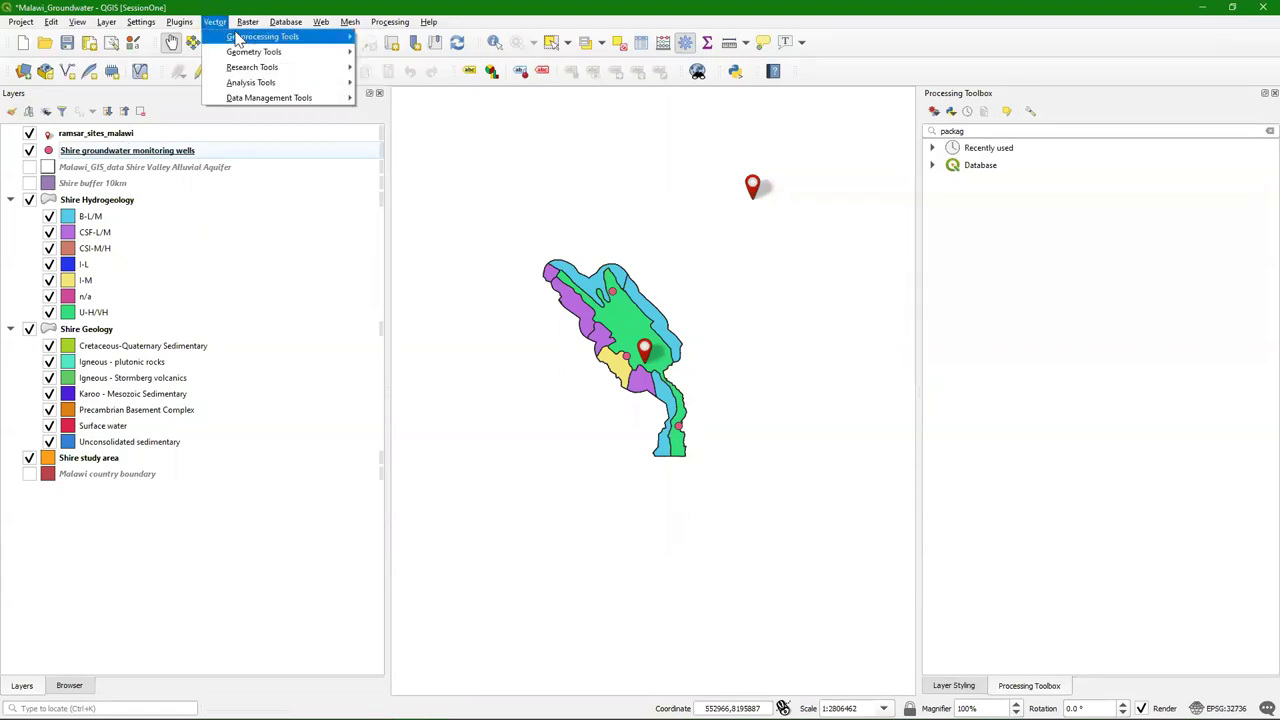
mouse_move(275, 37)
click(392, 57)
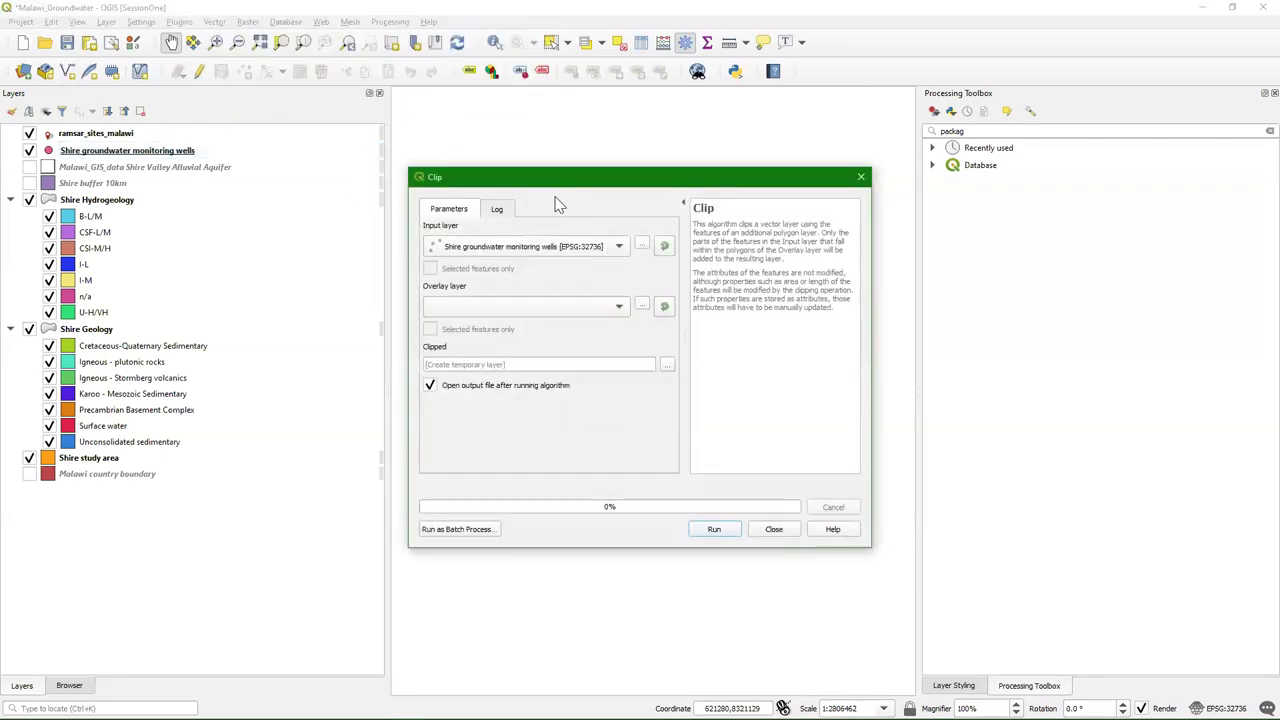
click(620, 248)
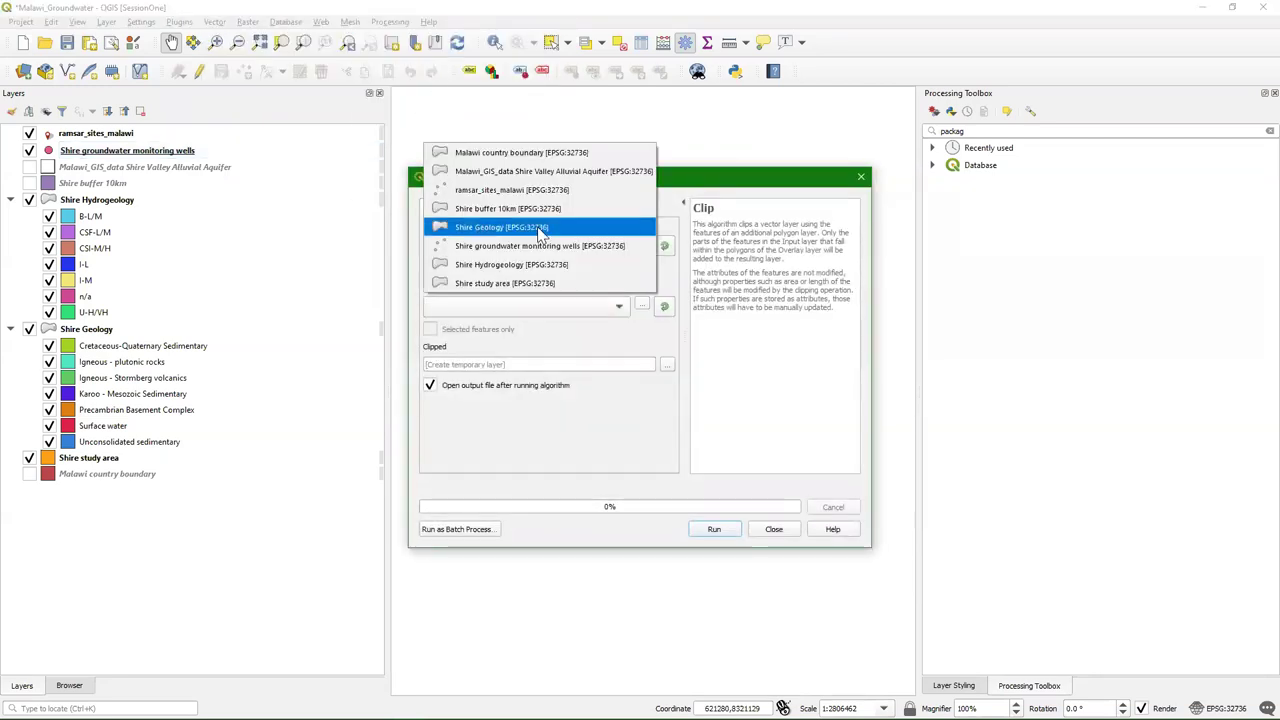
click(620, 312)
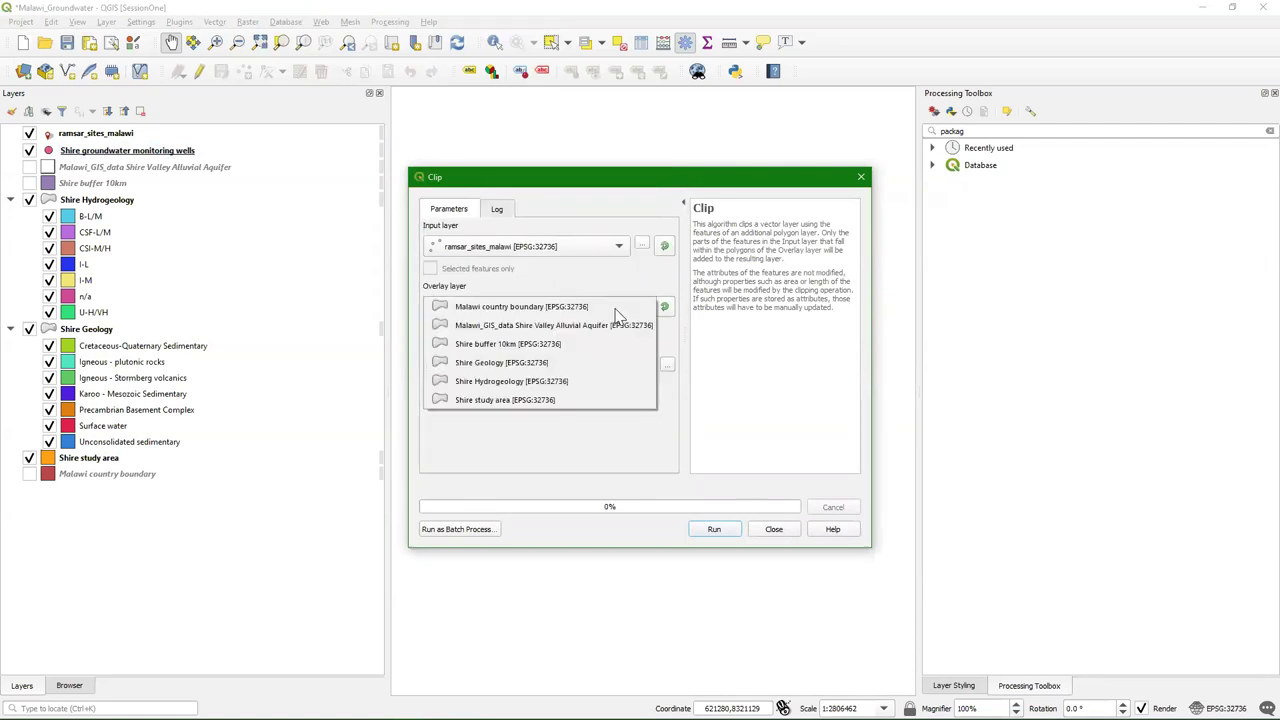
click(485, 400)
Save the clipped output into Malawi_GIS_data.gpkg as layer "Shire ramsar sites" and run the Clip
click(667, 365)
click(737, 405)
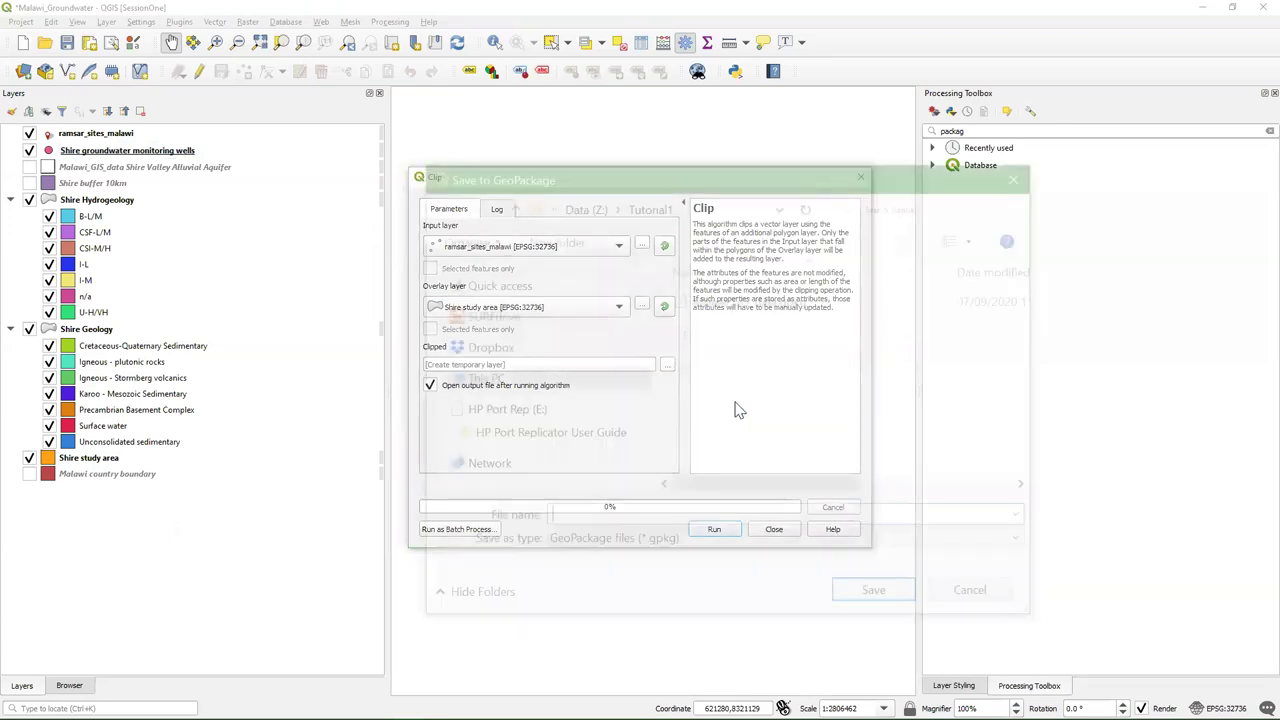
click(726, 302)
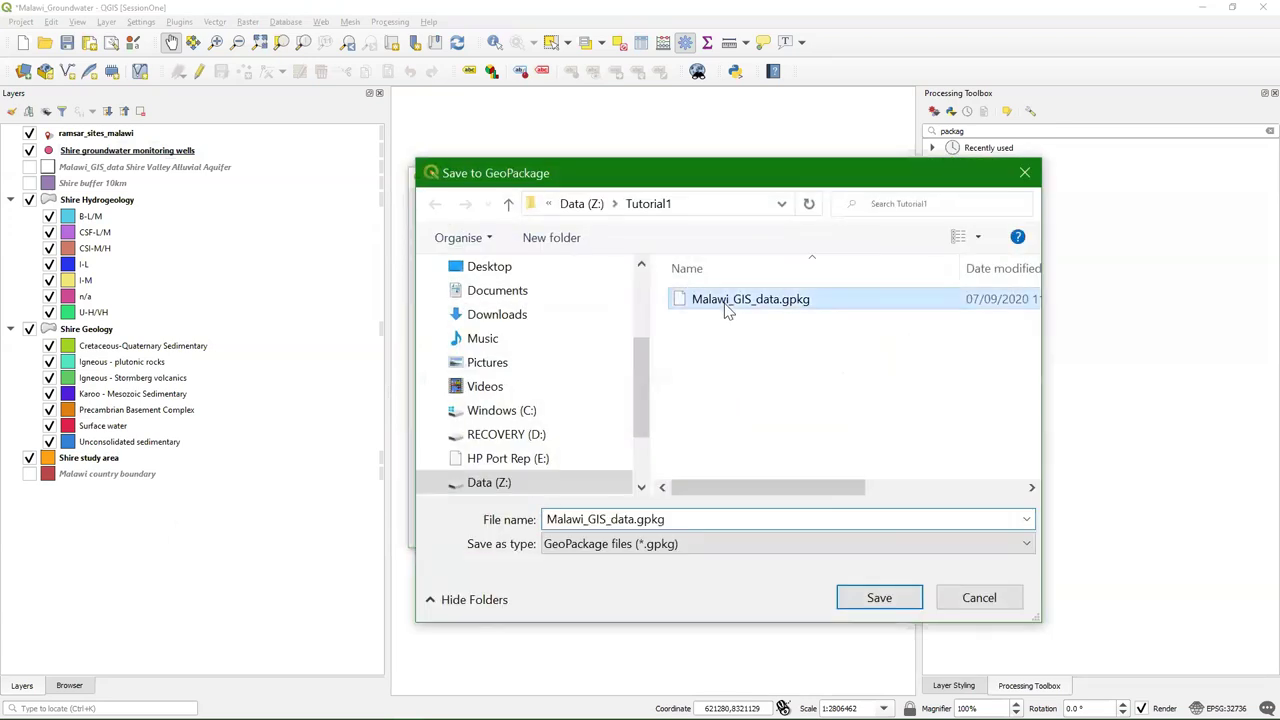
click(905, 605)
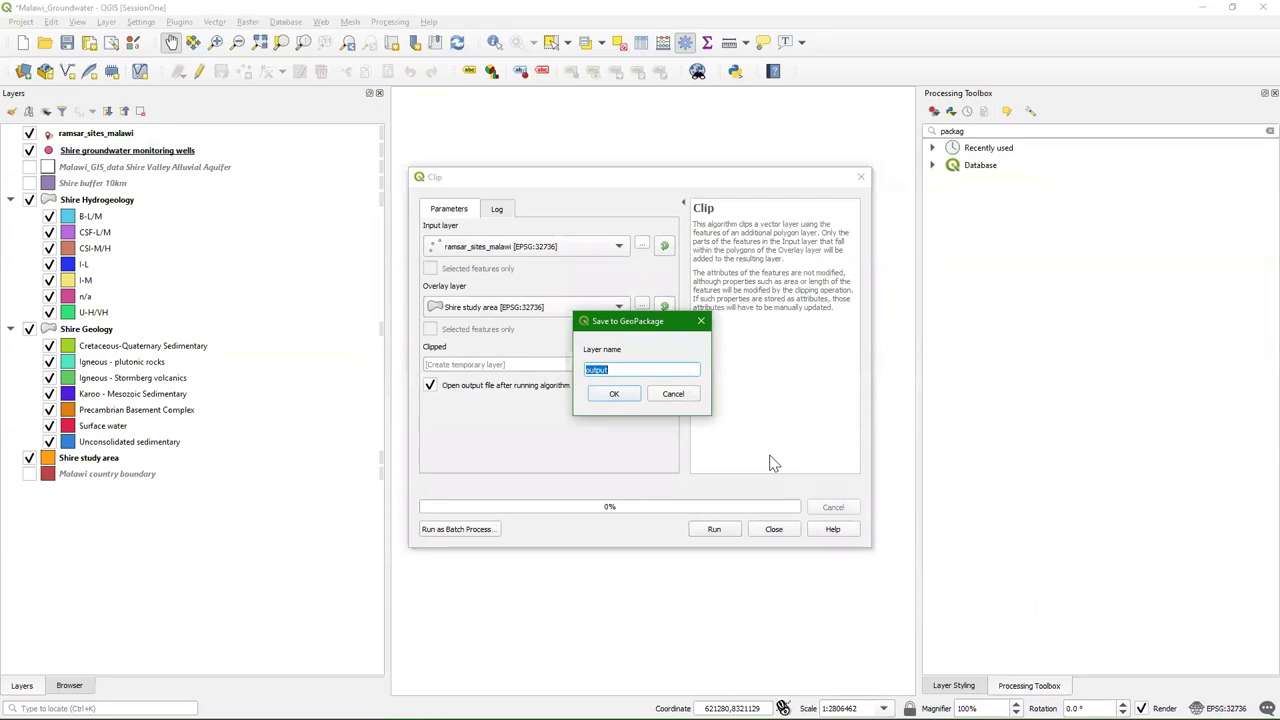
text(Shire ramsar sites)
click(615, 395)
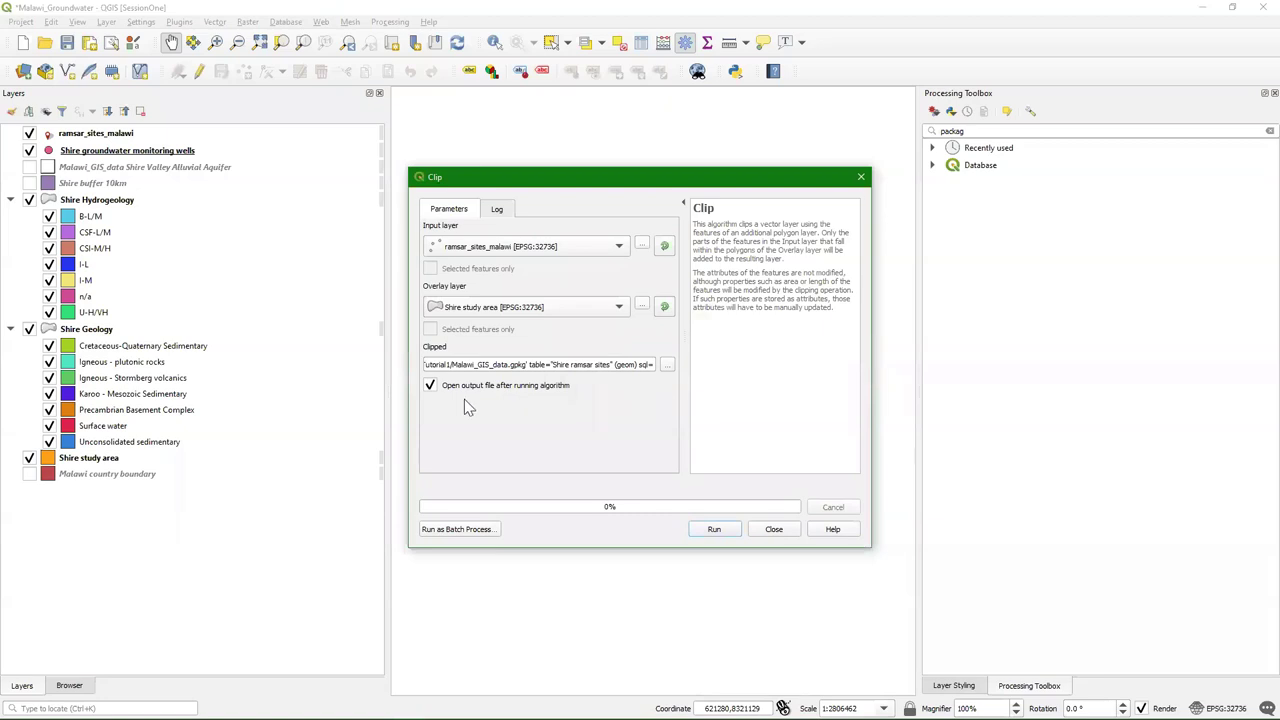
click(720, 533)
click(775, 528)
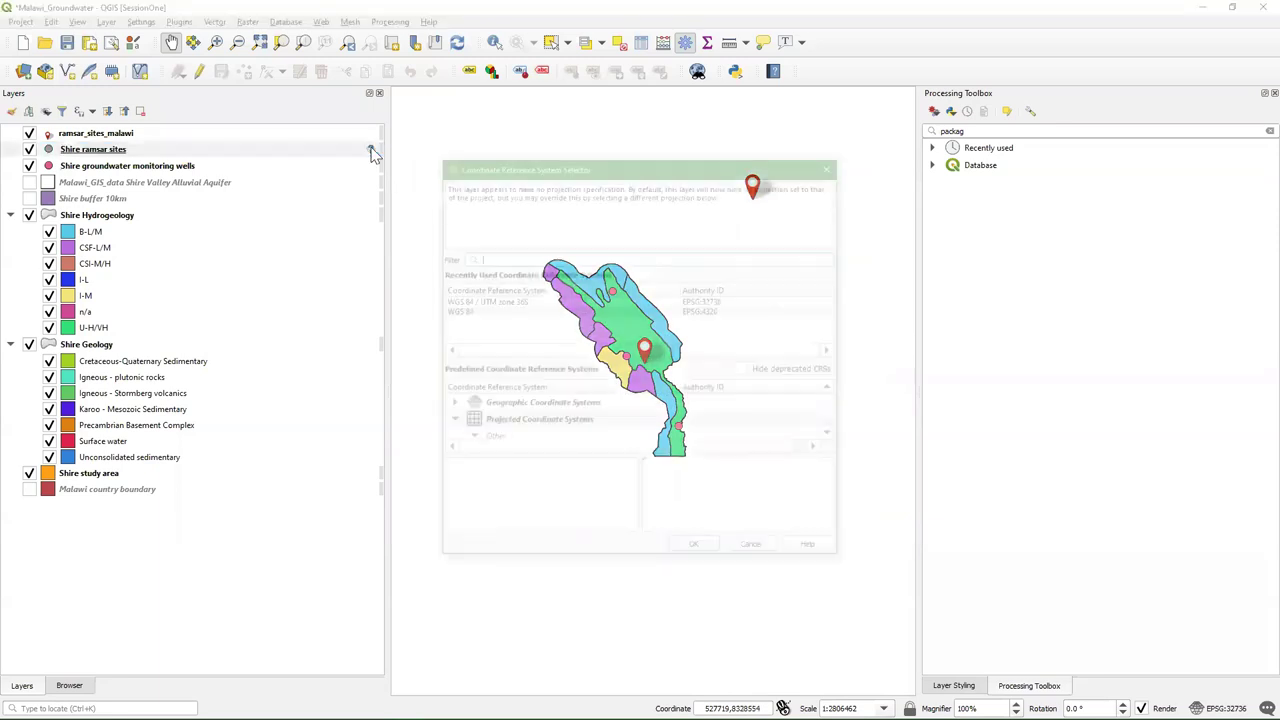
Assign the WGS 84 / UTM zone 36S (EPSG:32736) coordinate reference system to the Shire ramsar sites layer
click(505, 300)
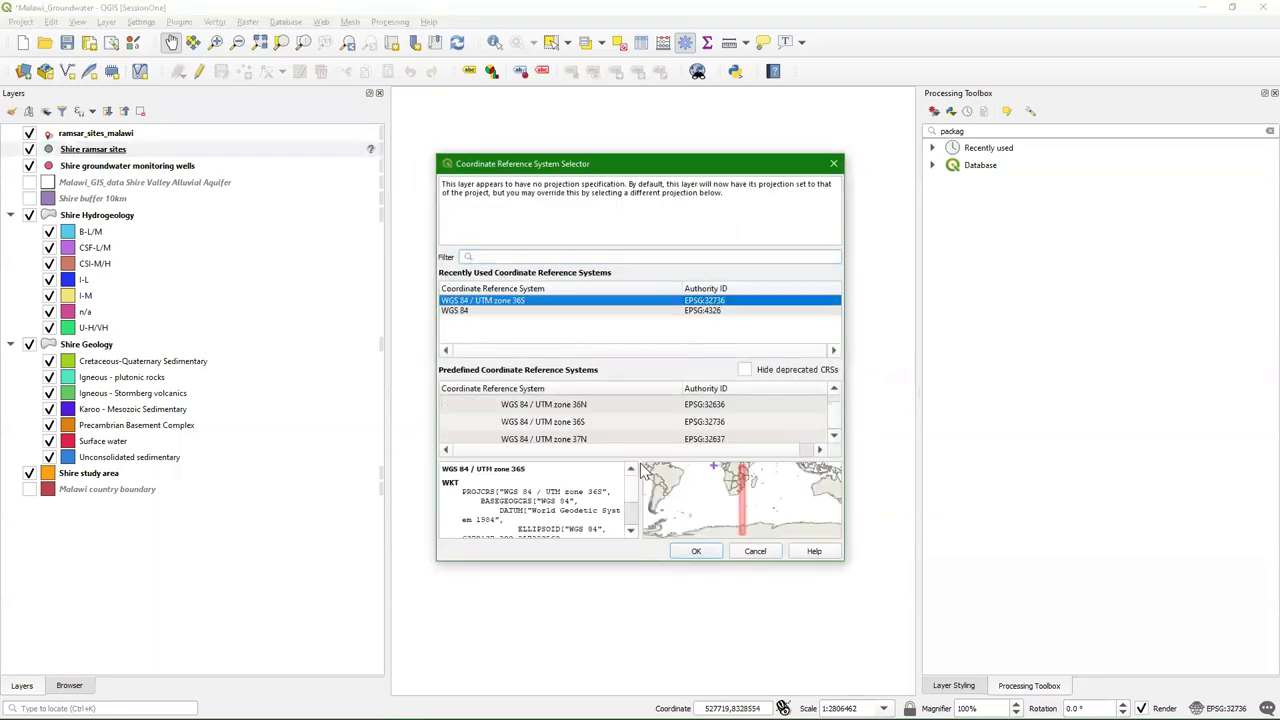
click(696, 551)
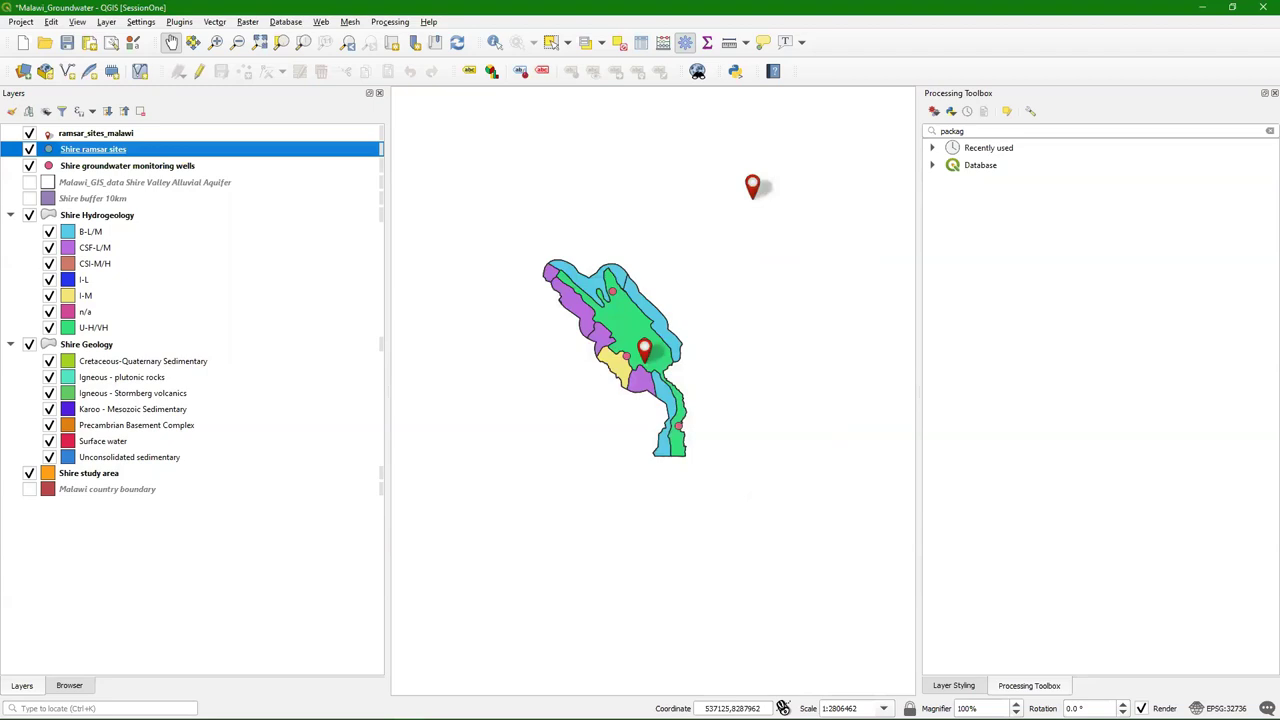
Copy the complete style of the ramsar_sites_malawi layer and paste it onto the Shire ramsar sites layer
right_click(114, 134)
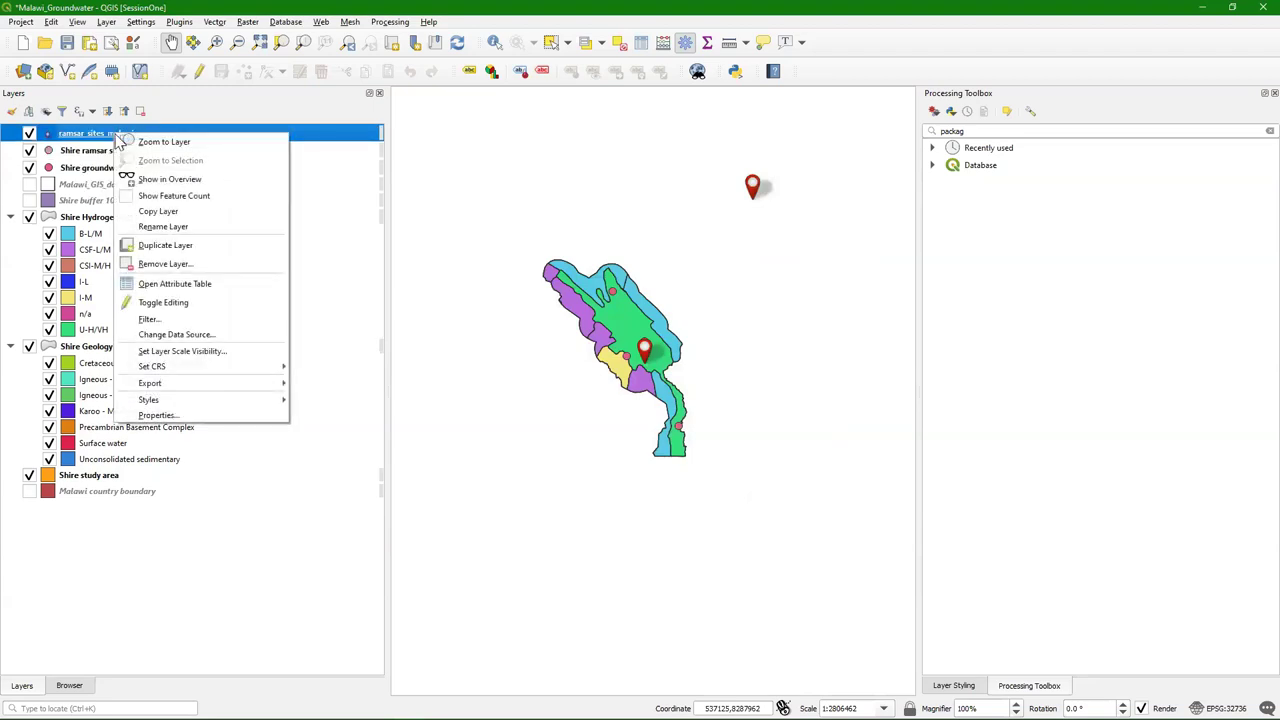
mouse_move(229, 401)
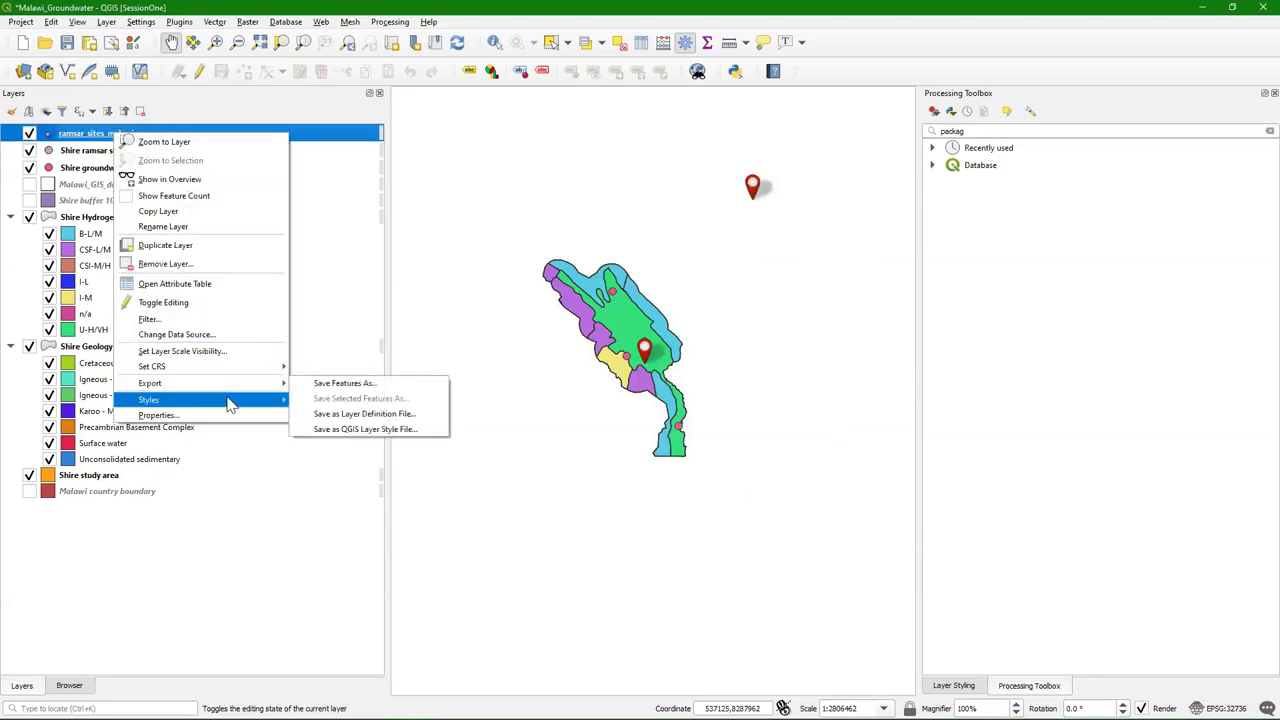
mouse_move(420, 400)
click(477, 400)
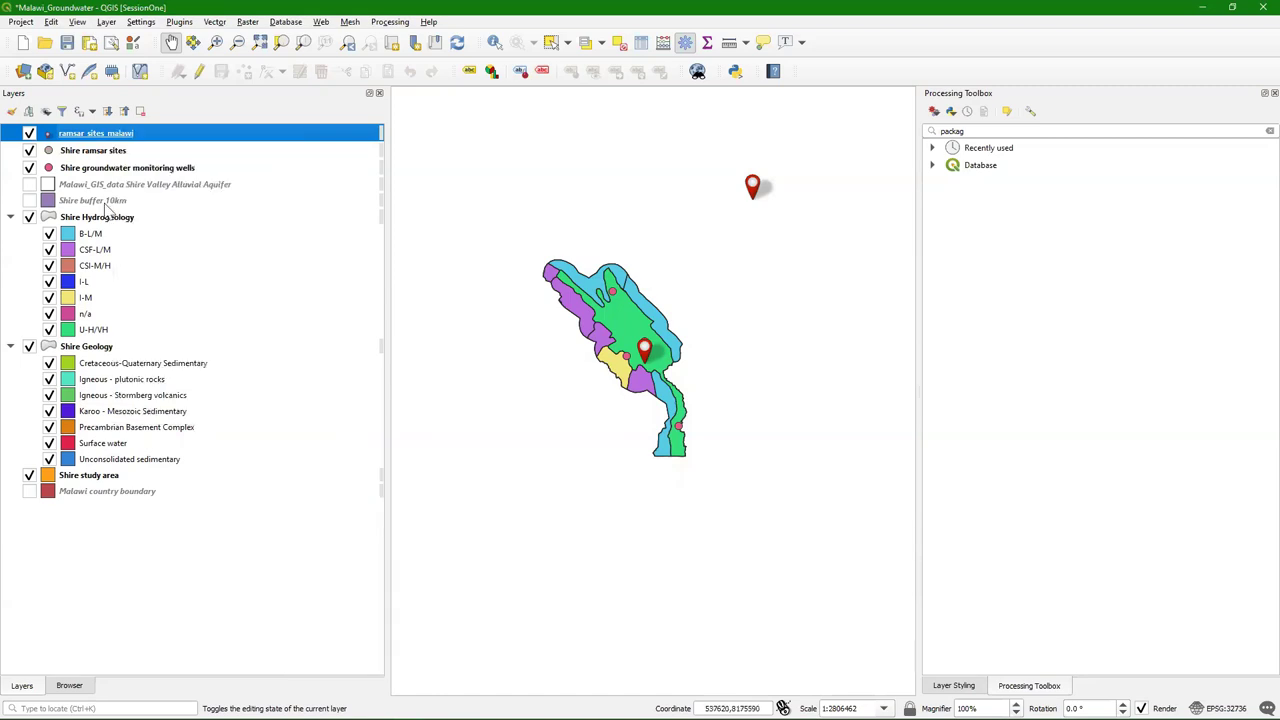
right_click(92, 151)
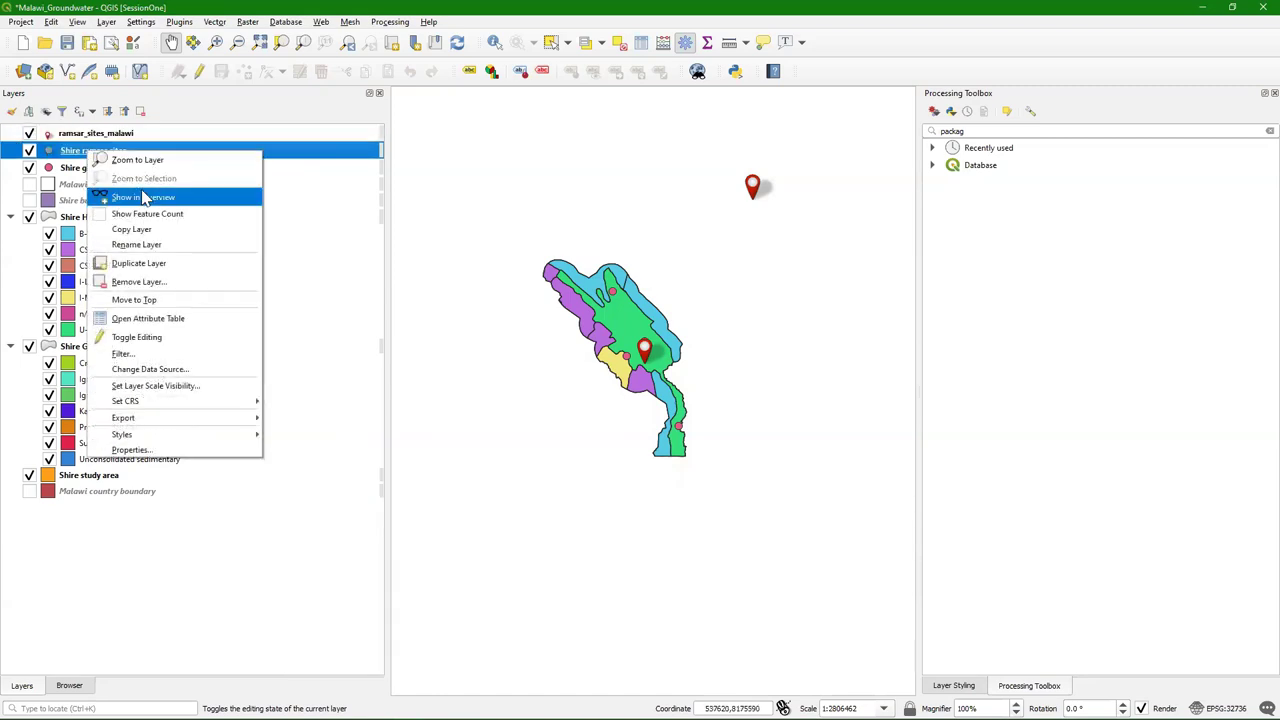
mouse_move(250, 434)
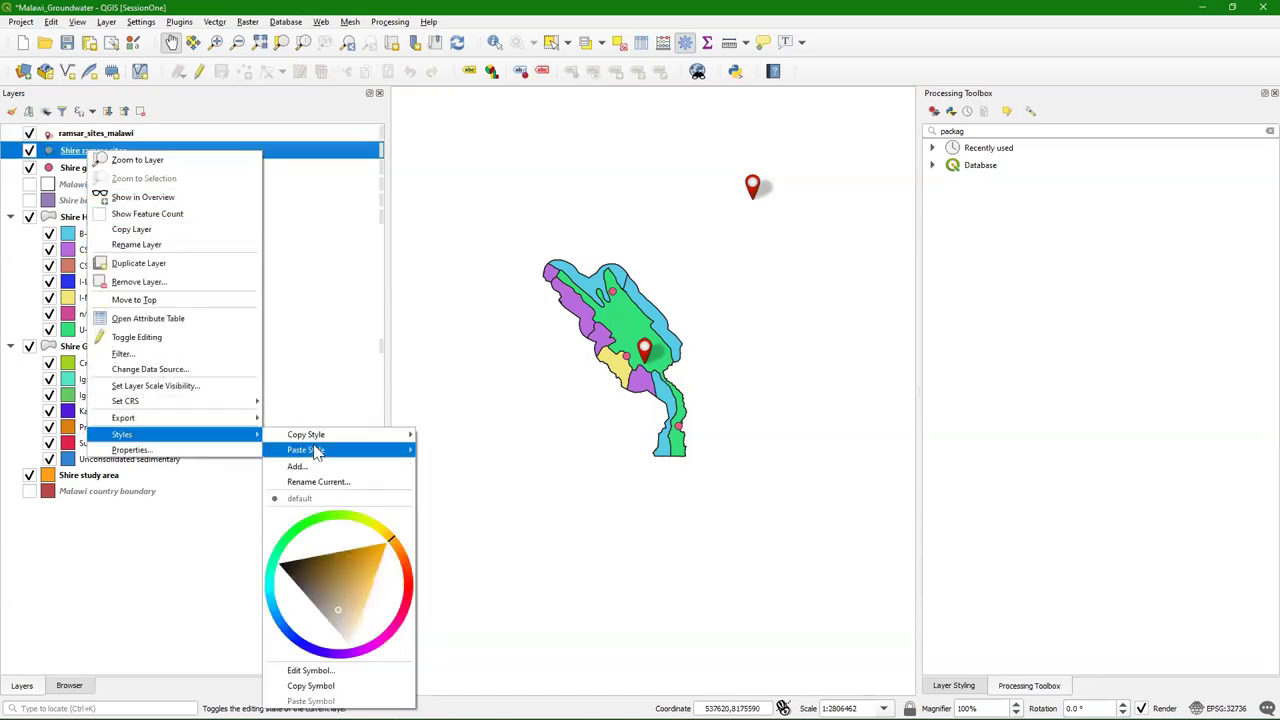
mouse_move(315, 452)
click(453, 450)
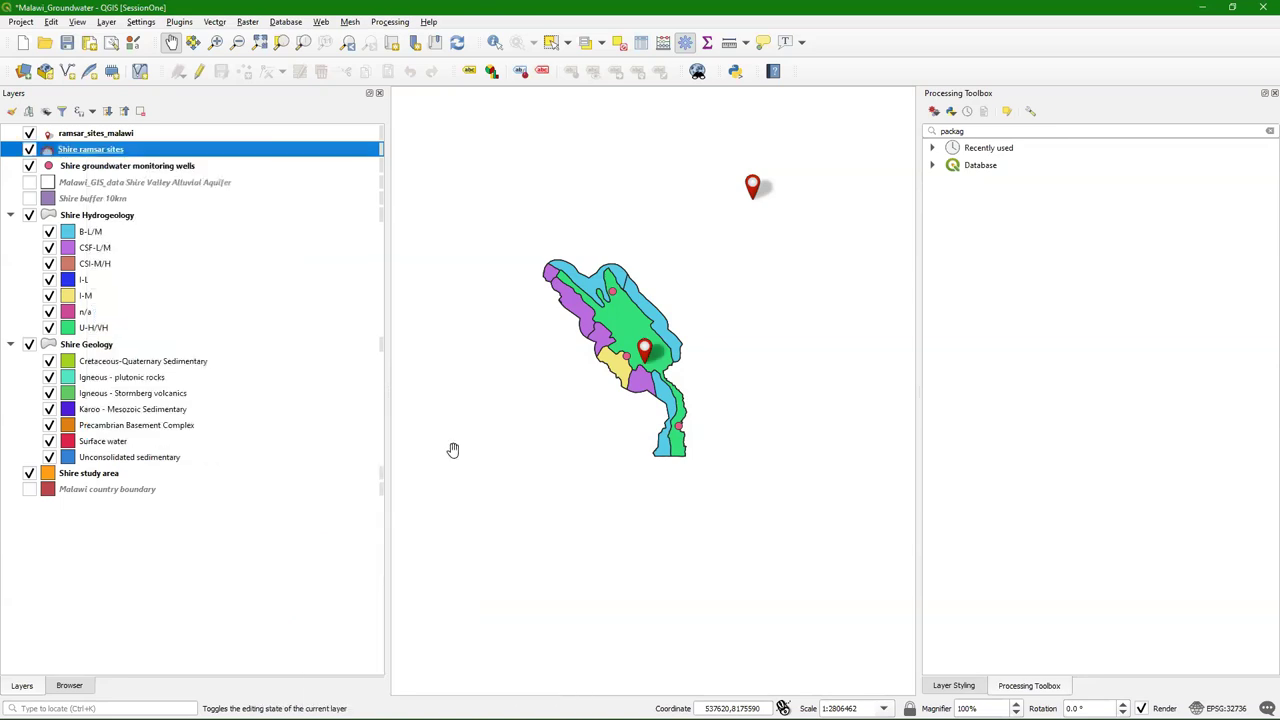
Remove the country-wide ramsar_sites_malawi layer from the project
click(96, 135)
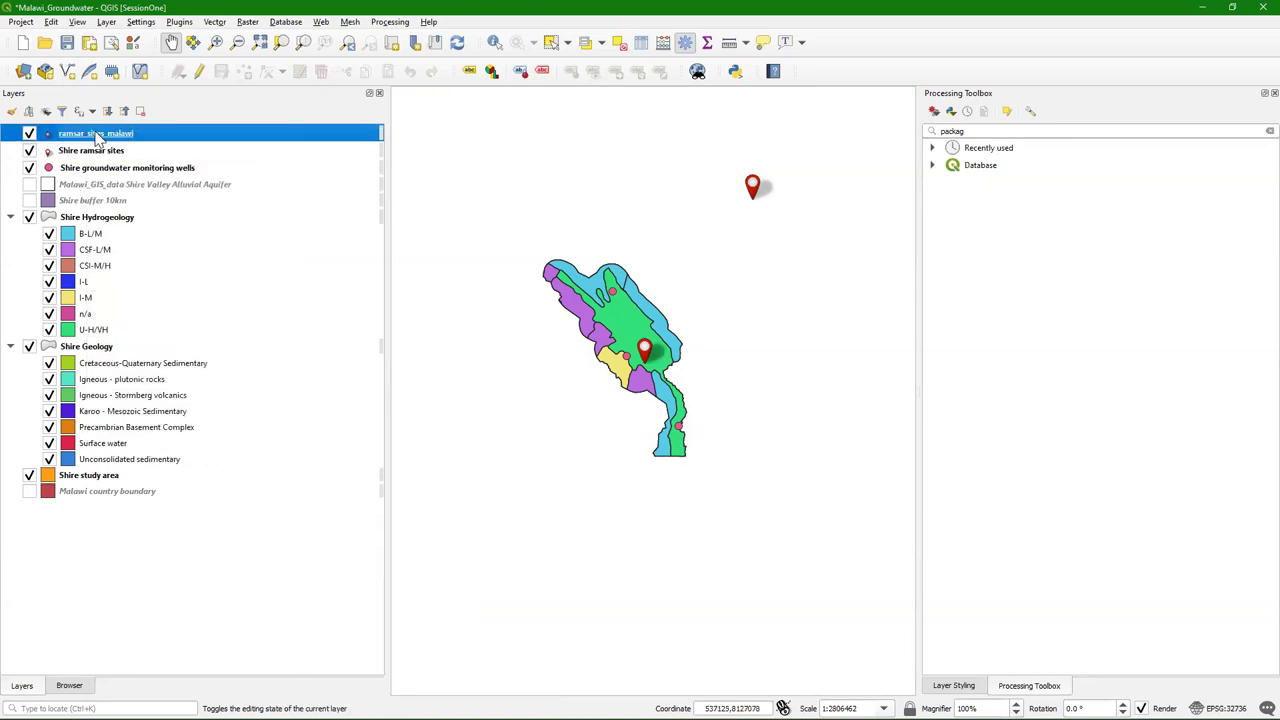
right_click(96, 135)
click(140, 261)
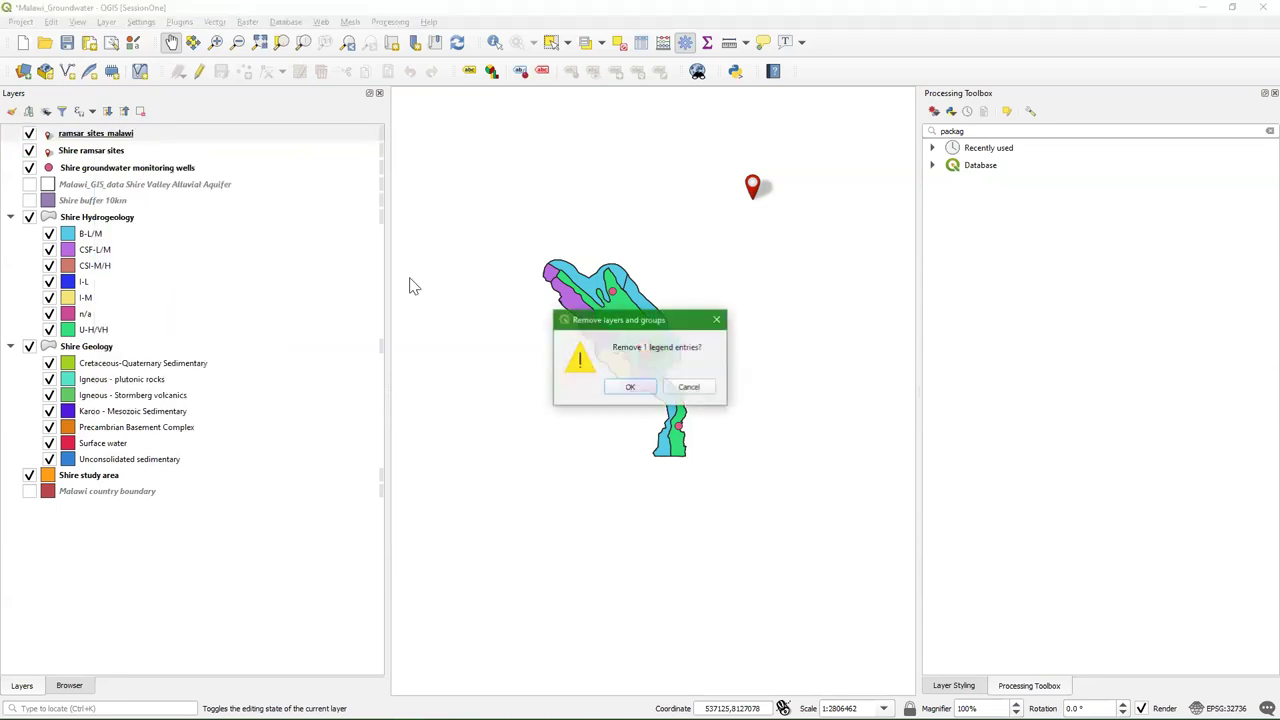
click(630, 388)
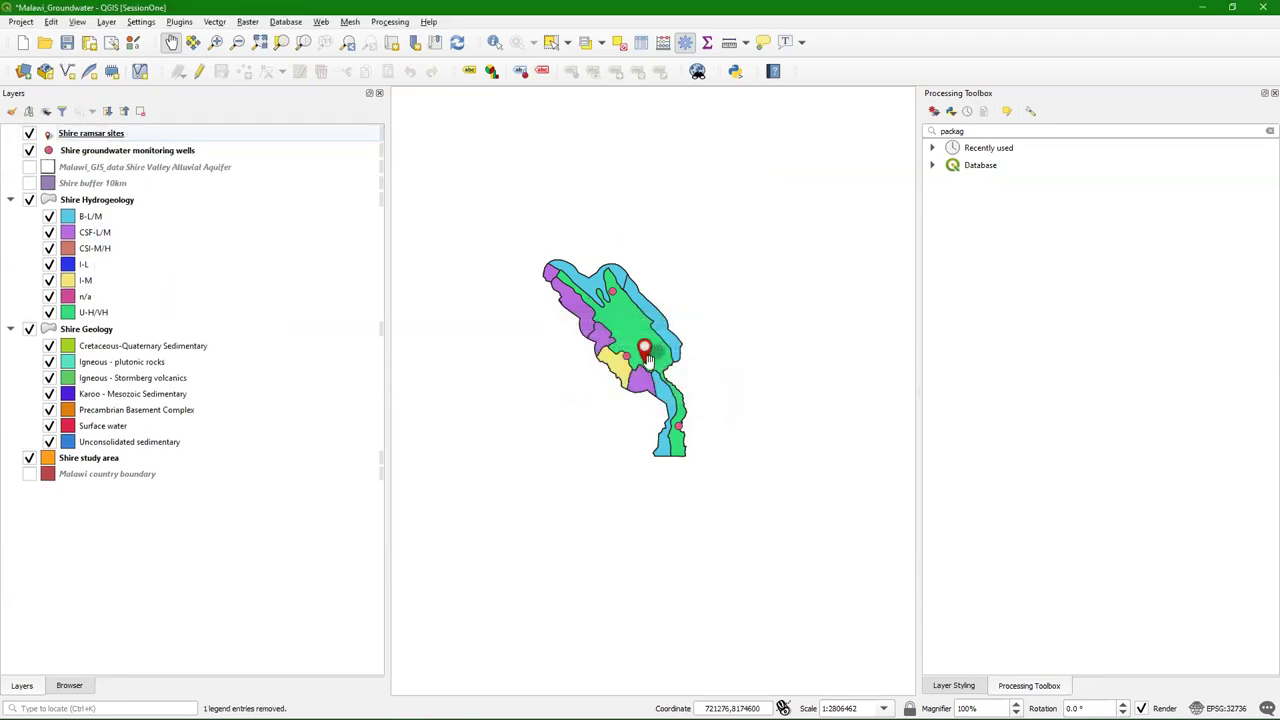
scroll(638, 376, up, 1)
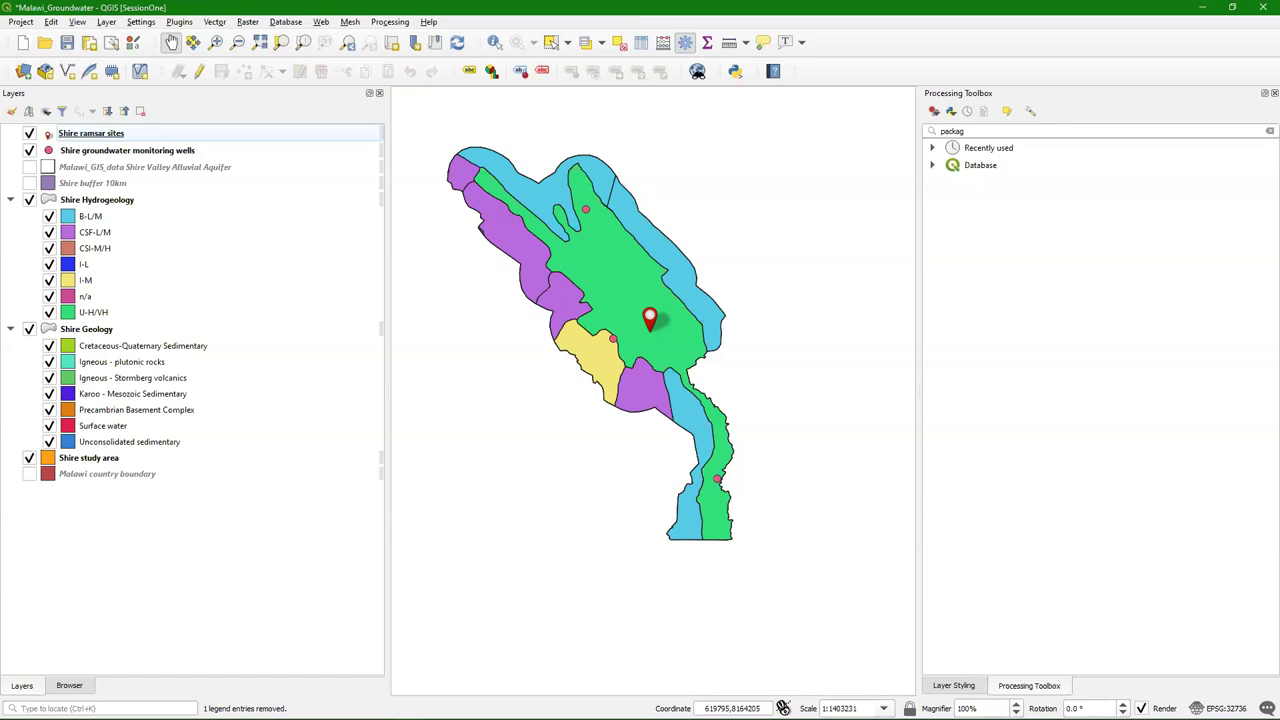
Remove the Malawi_GIS_data Shire Valley Alluvial Aquifer and Shire buffer 10km layers from the project
right_click(122, 170)
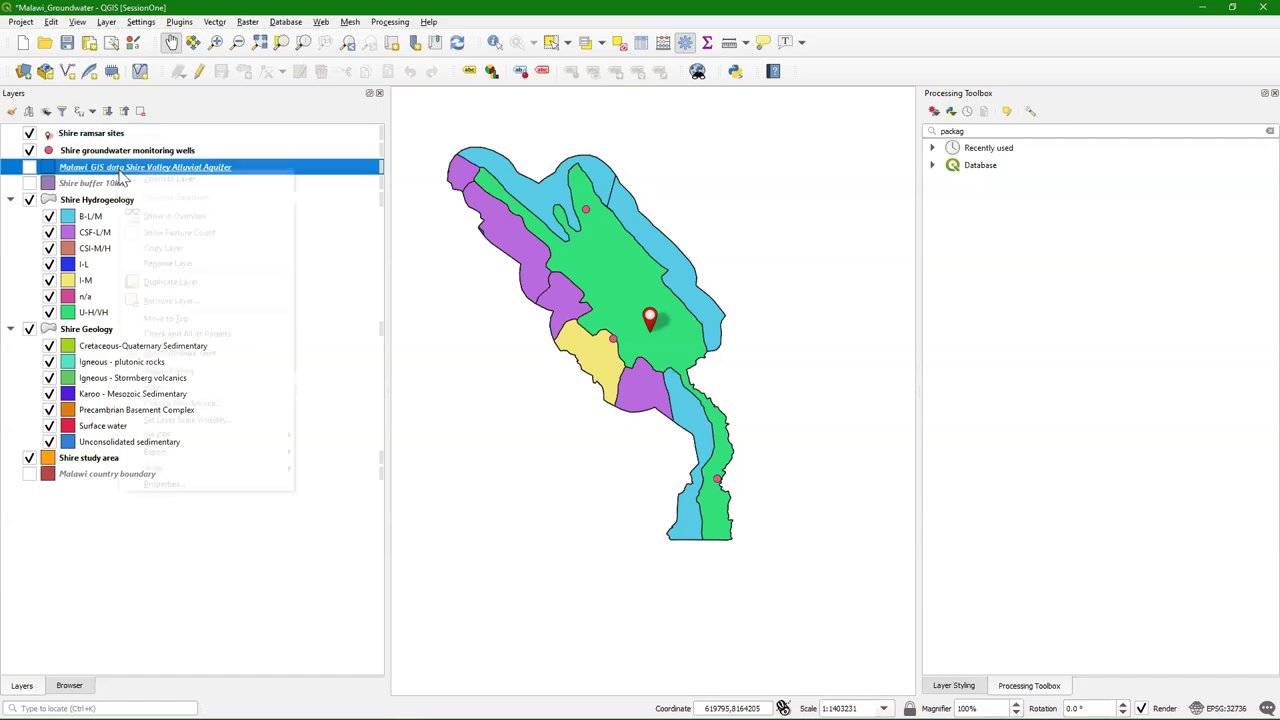
click(170, 300)
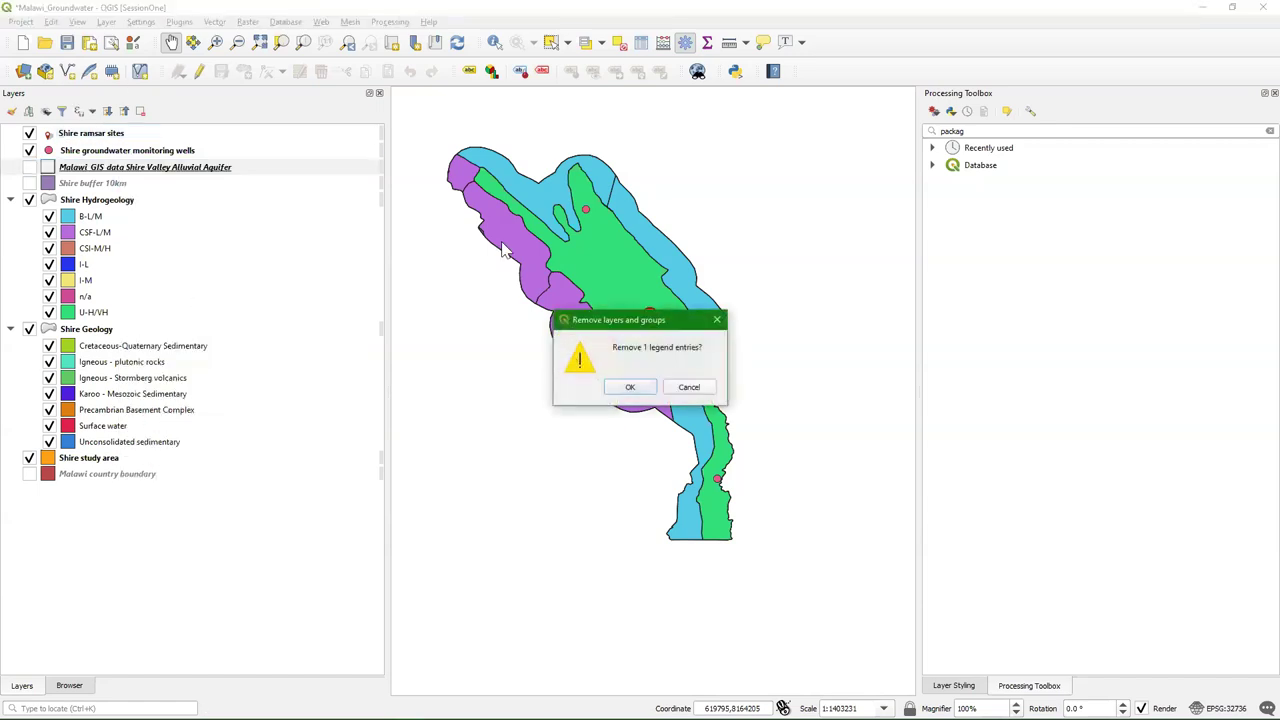
click(624, 388)
right_click(113, 170)
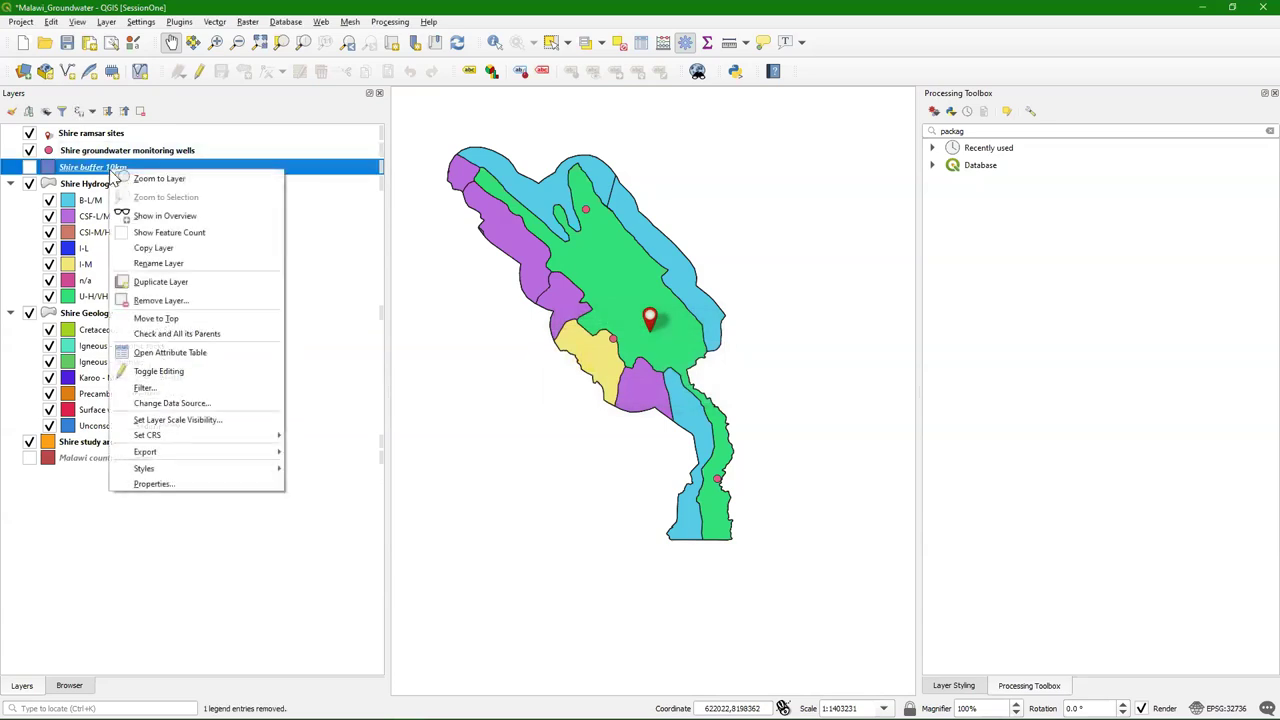
click(152, 300)
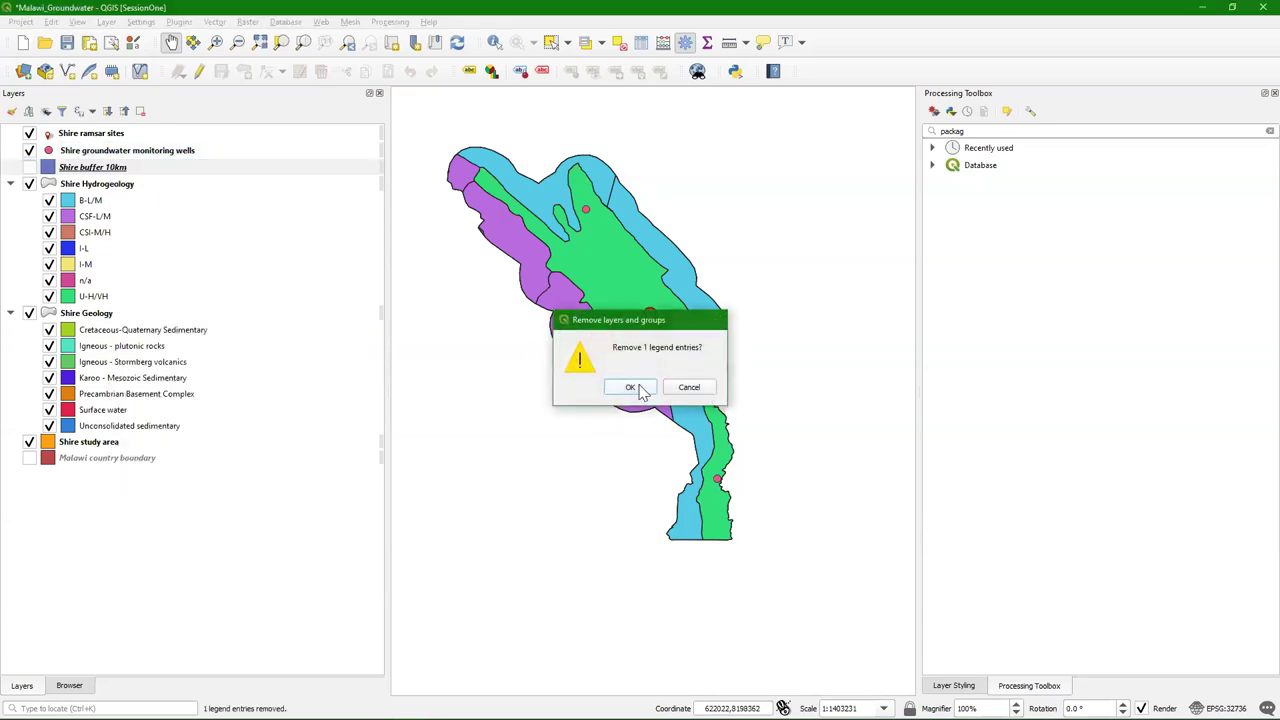
click(630, 388)
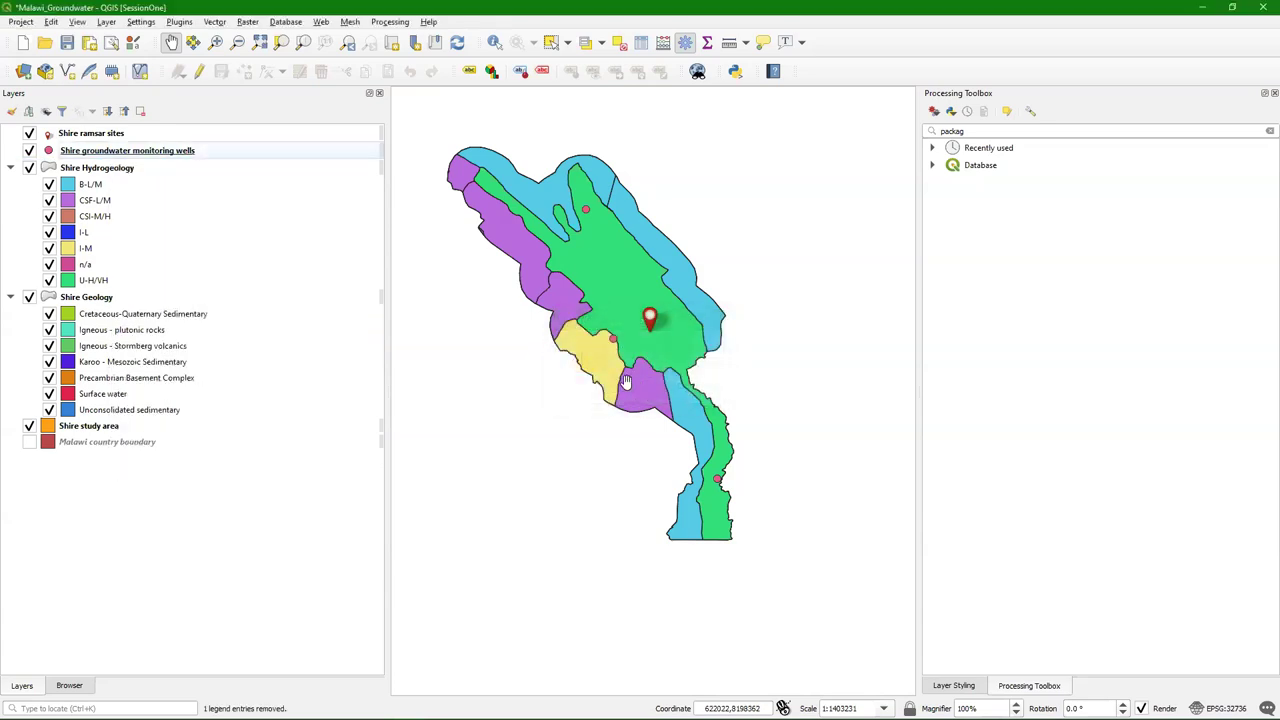
Remove the Malawi country boundary layer from the project
click(84, 448)
right_click(88, 449)
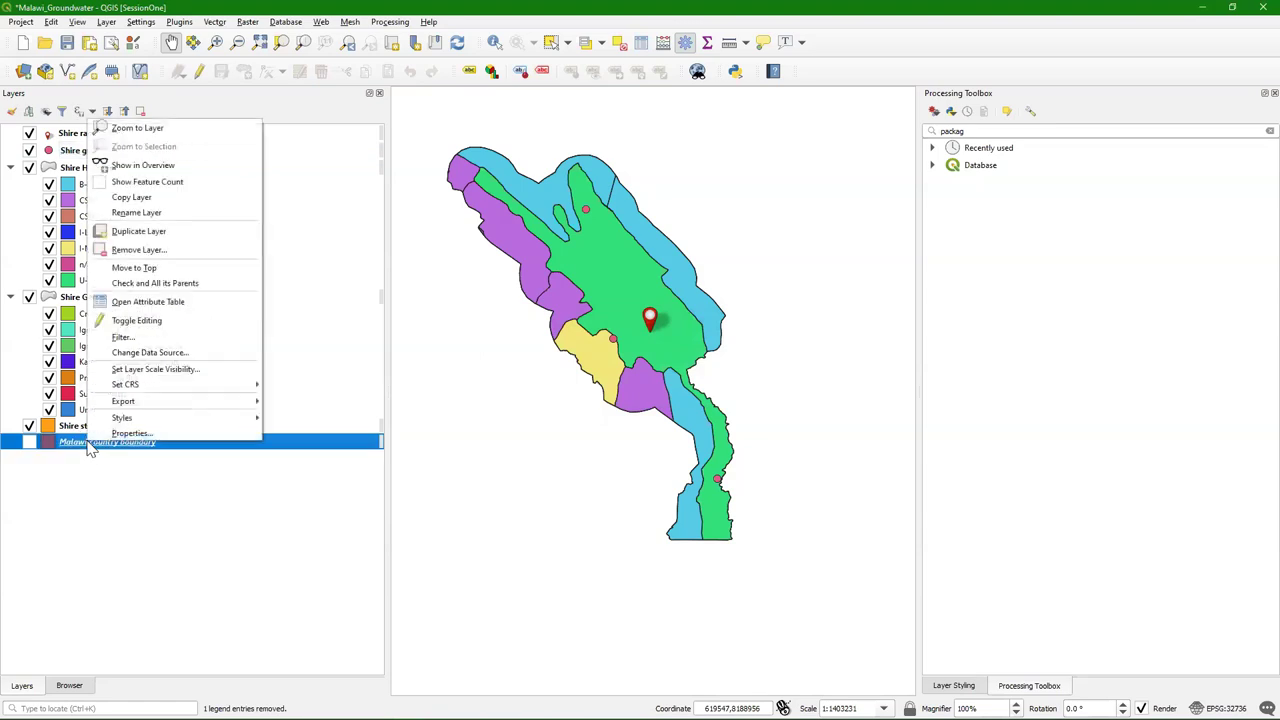
click(163, 251)
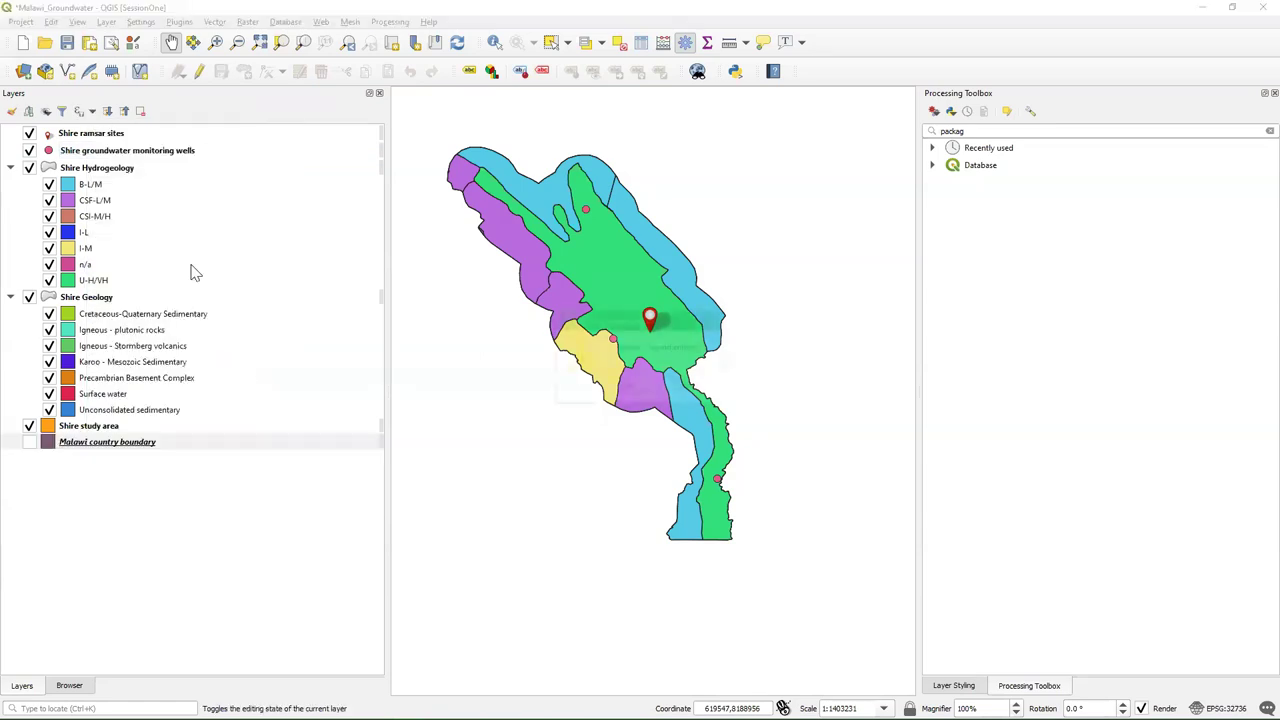
click(623, 388)
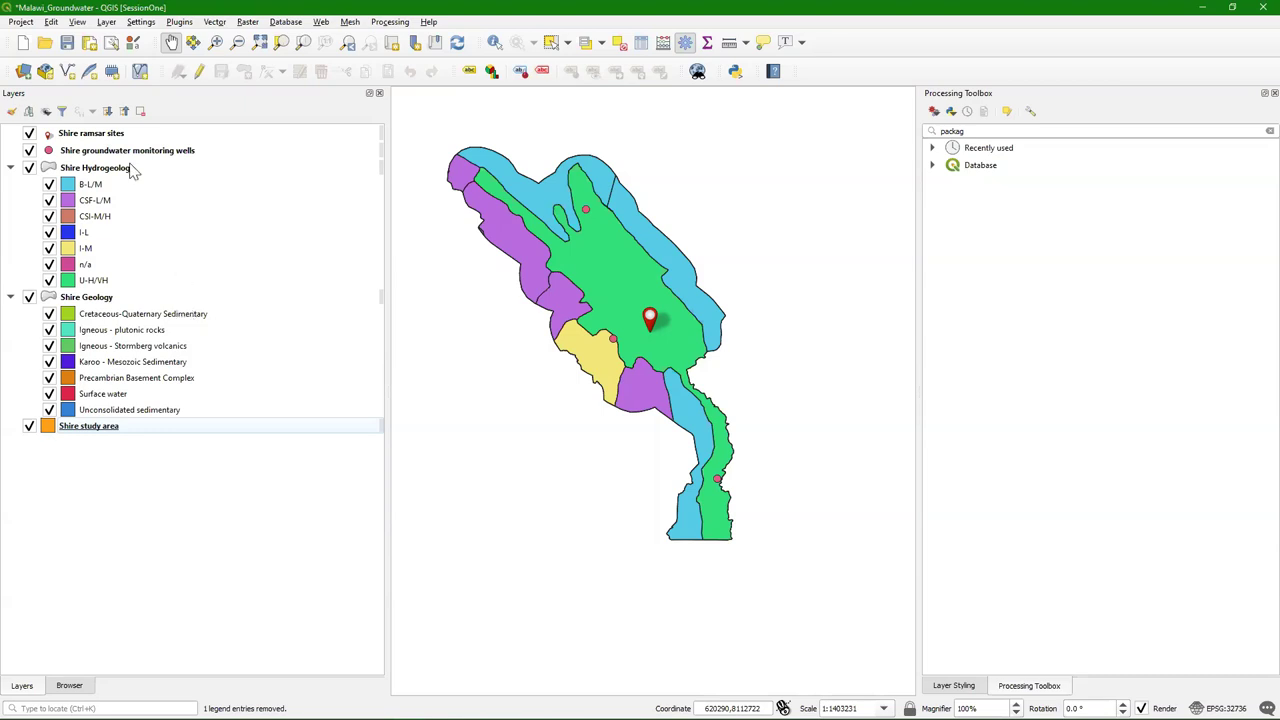
Save the project to the Malawi_GIS_data.gpkg GeoPackage under the project name Shire_Groundwater
click(20, 22)
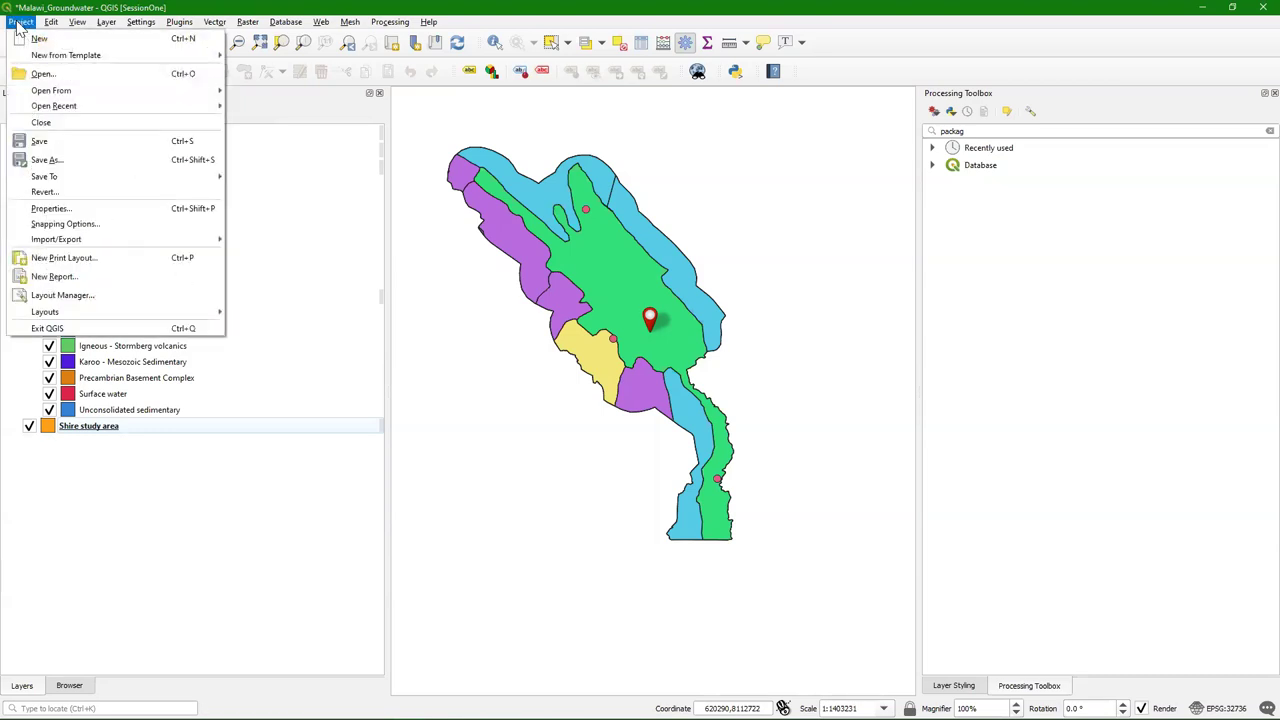
mouse_move(74, 177)
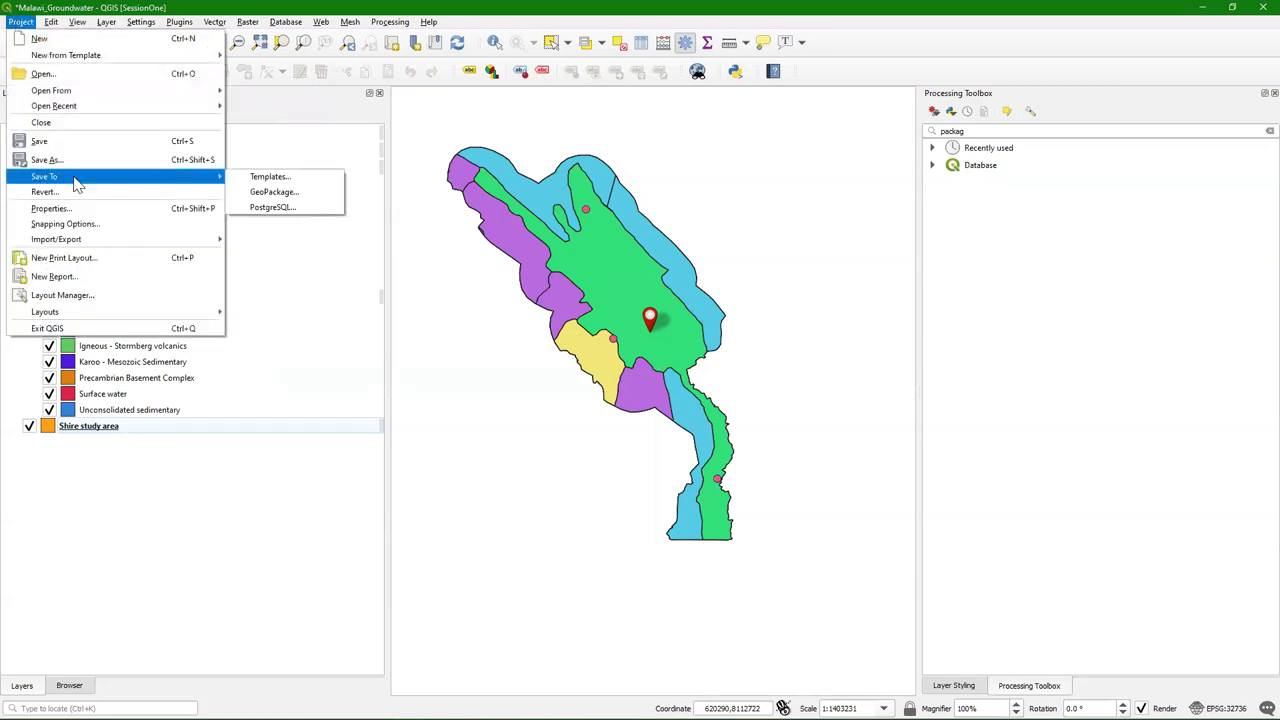
click(287, 192)
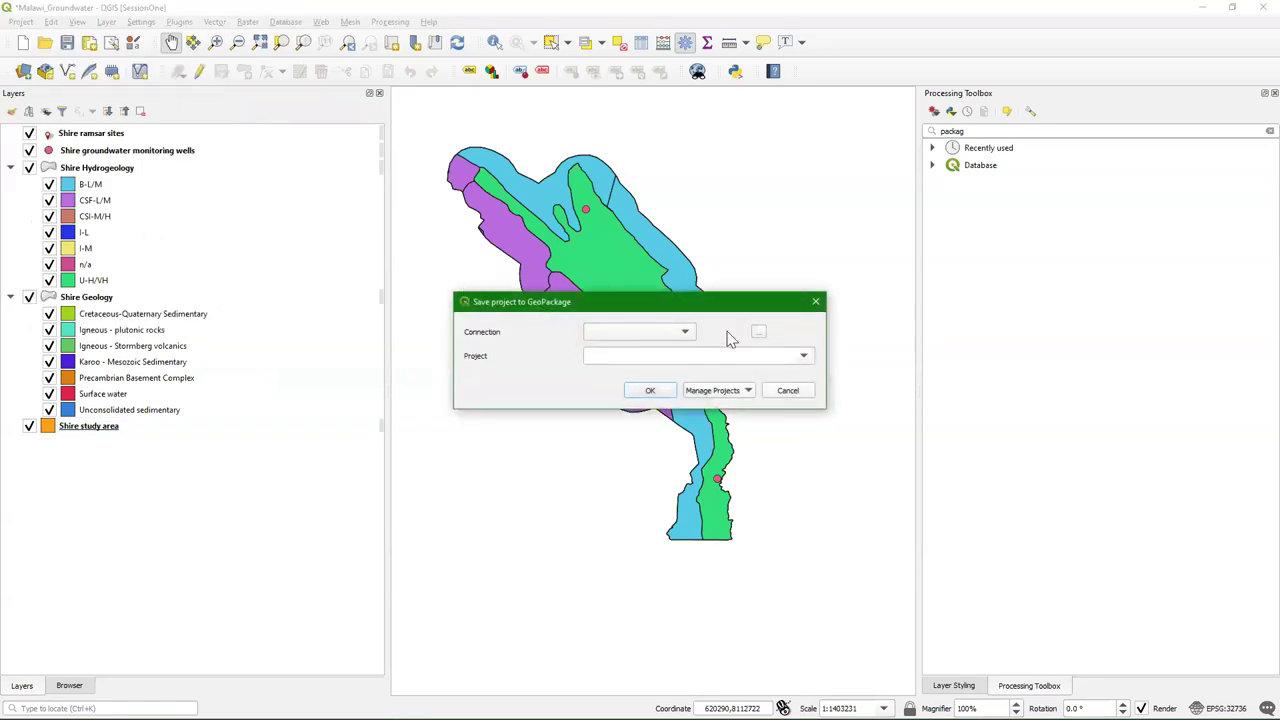
click(760, 333)
click(694, 300)
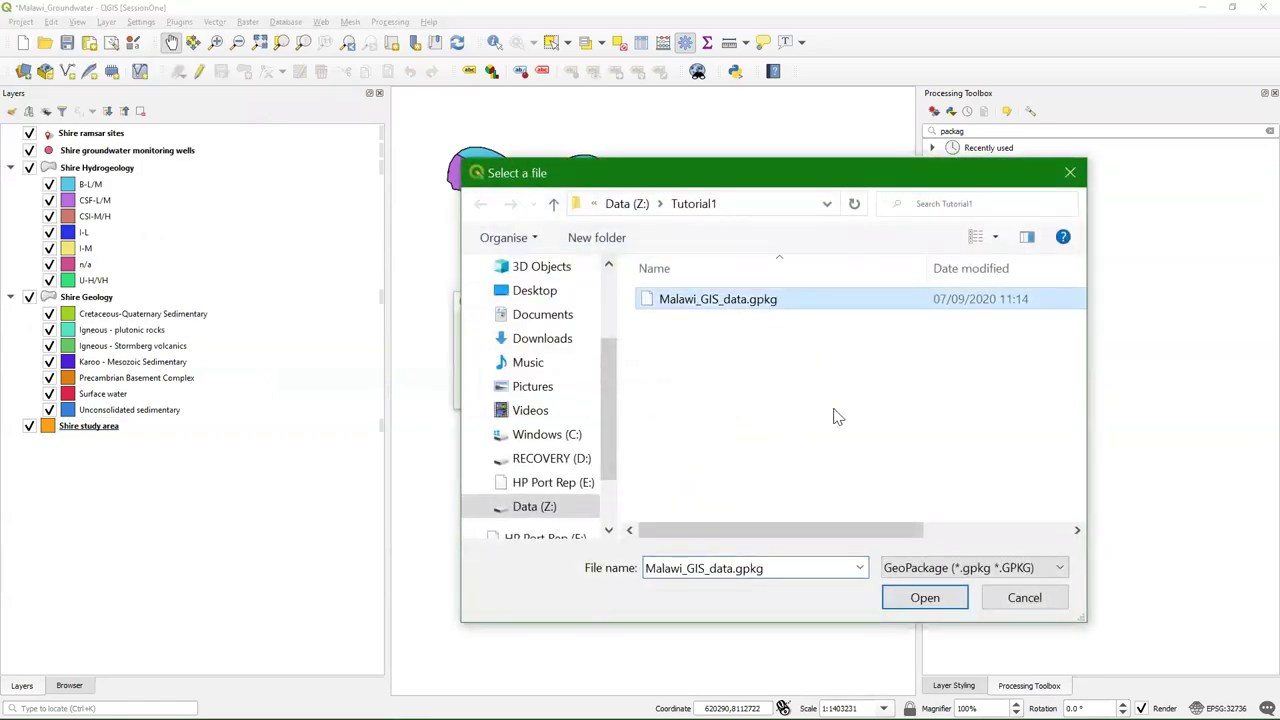
click(929, 600)
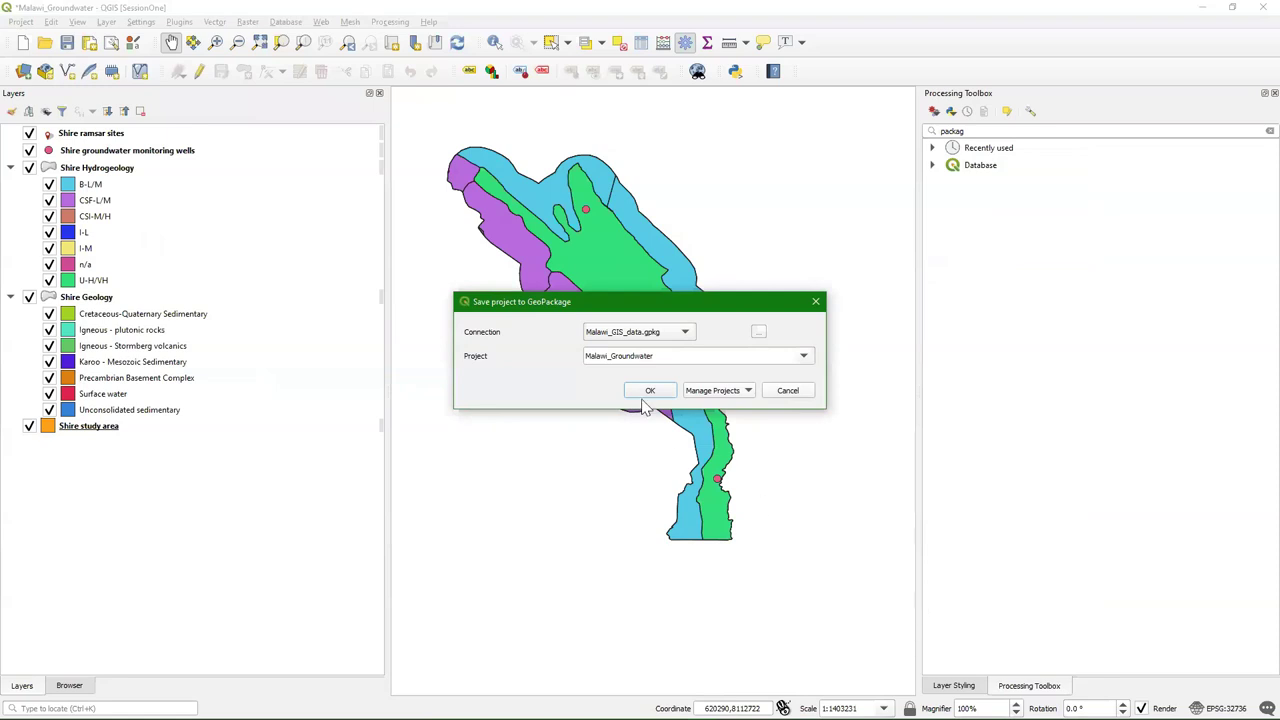
double_click(596, 357)
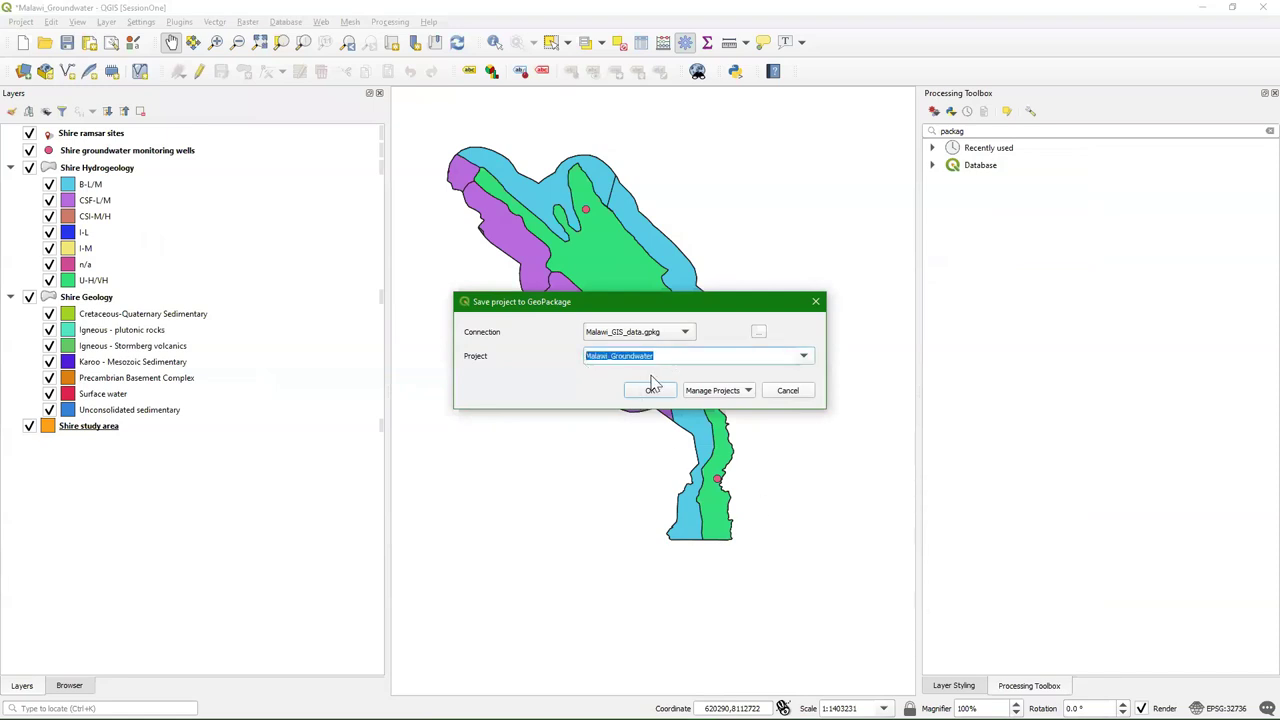
text(Shire_Groundwater)
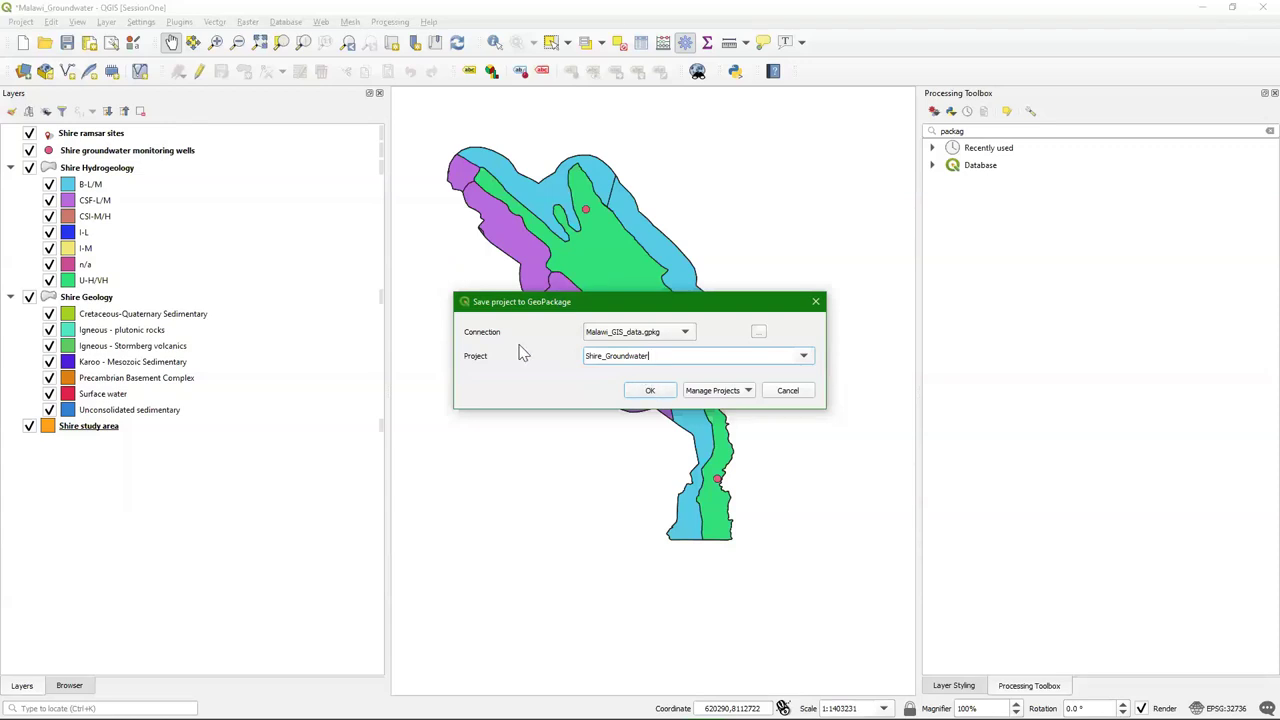
click(656, 393)
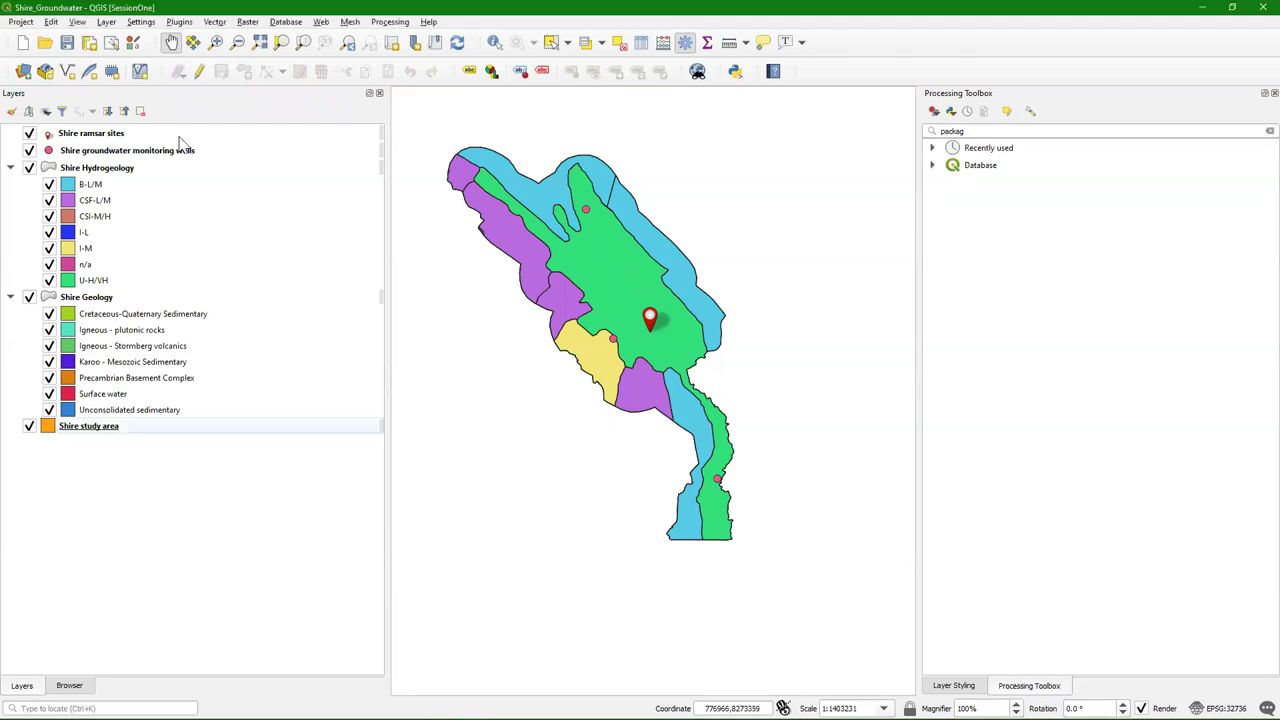
Search the available plugins for "point s", install the Point sampling tool plugin and close the plugin manager
click(178, 22)
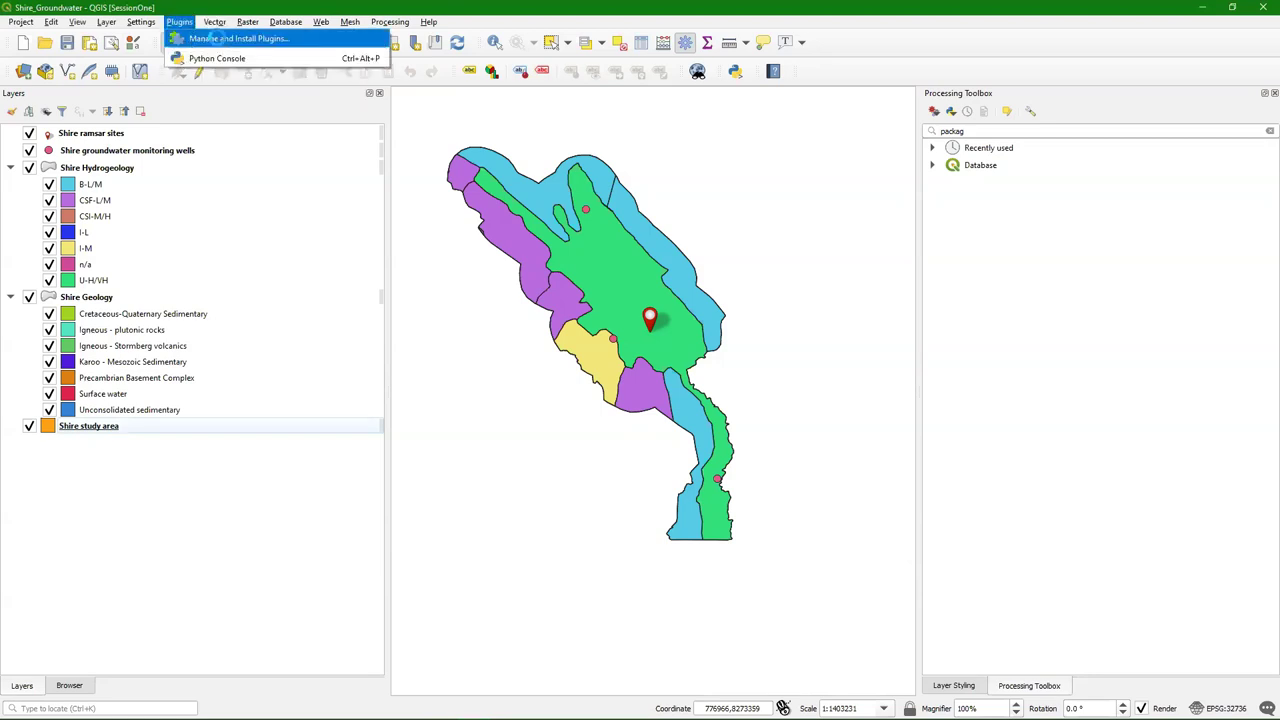
click(194, 42)
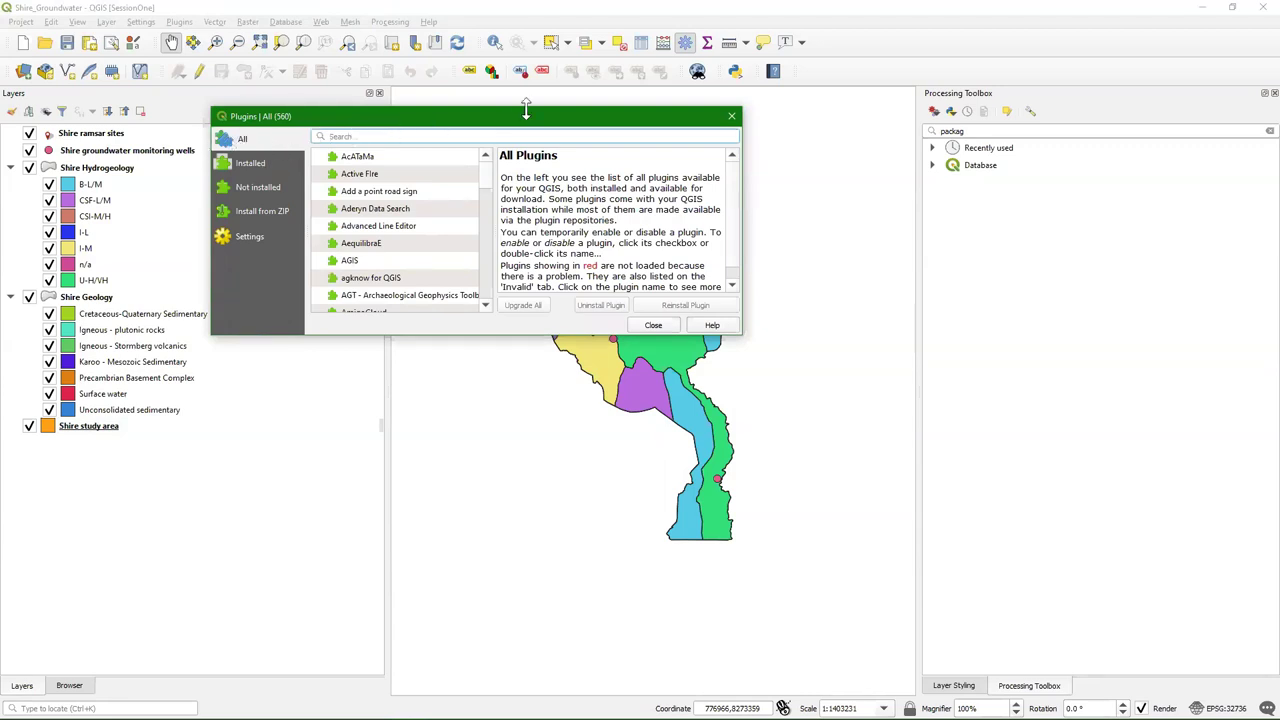
text(point)
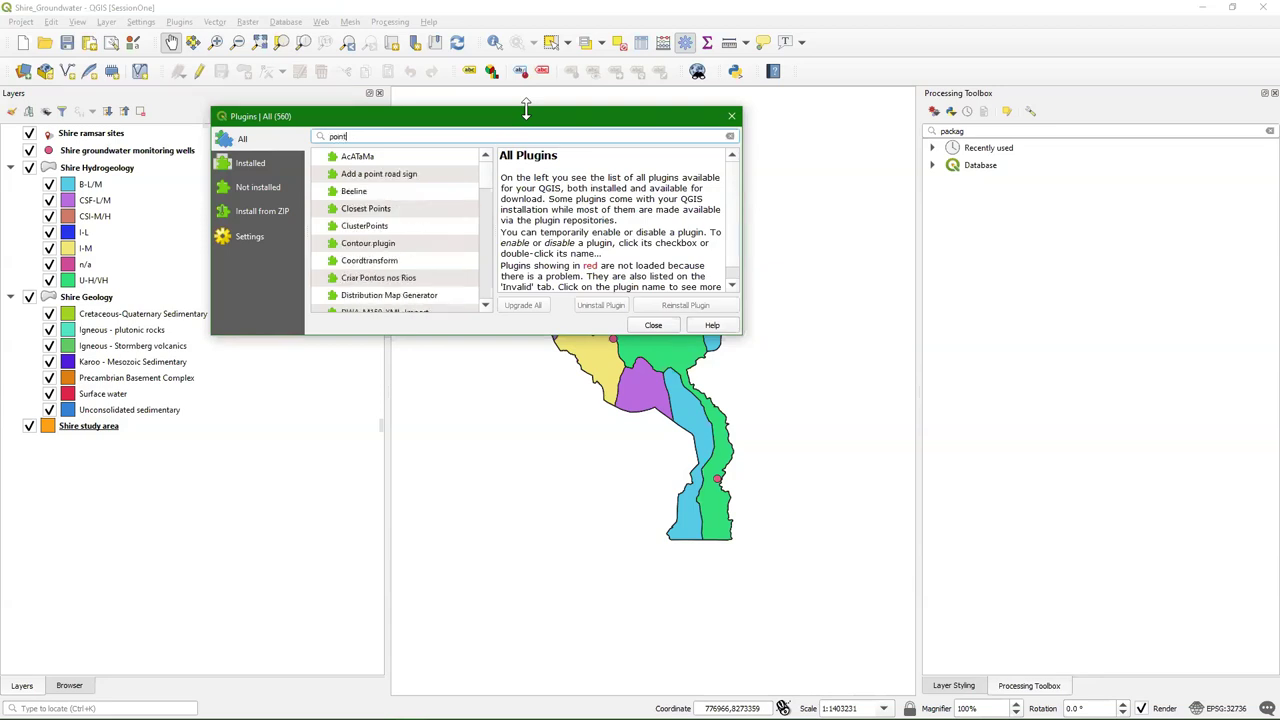
text( s)
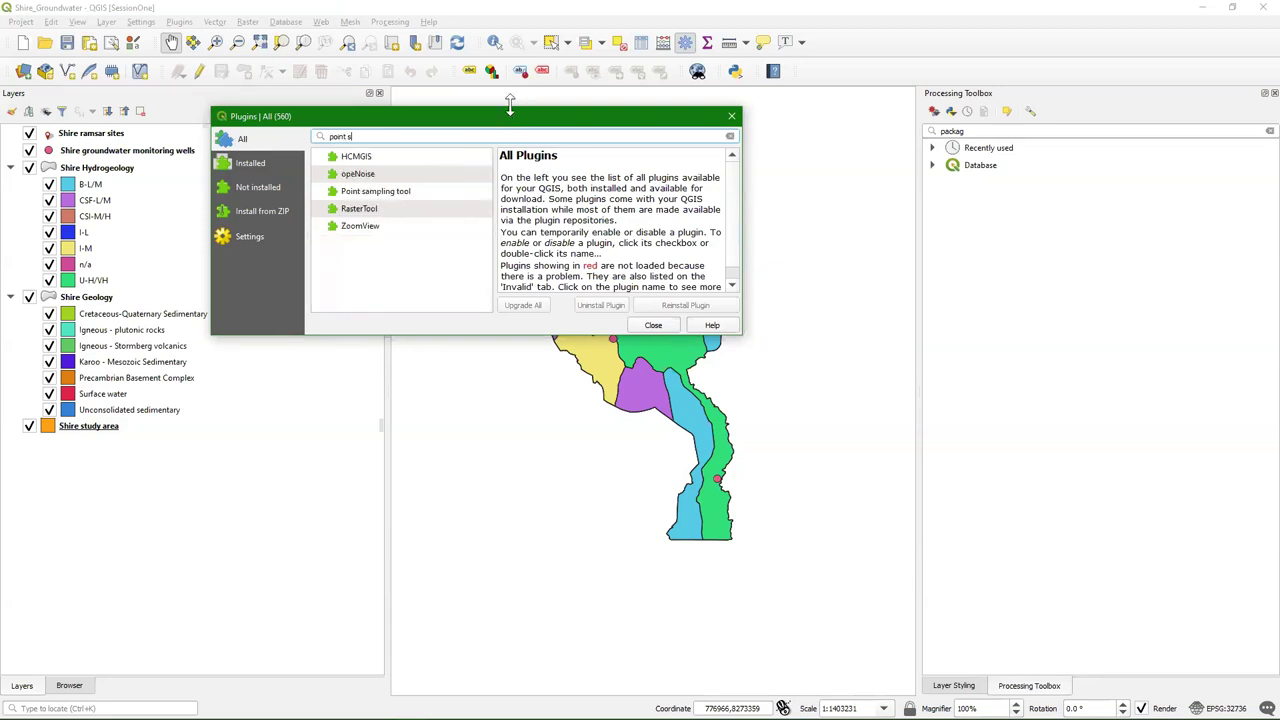
click(380, 200)
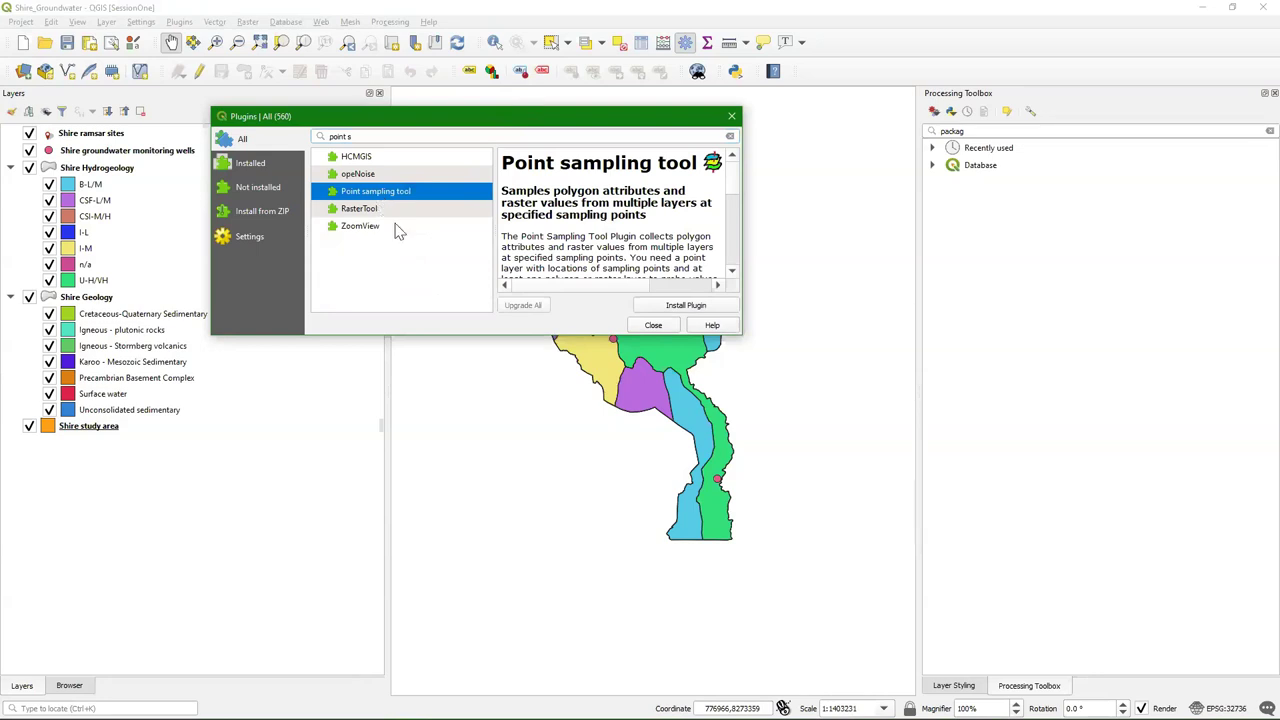
mouse_move(732, 180)
mouse_down()
mouse_move(736, 244)
mouse_move(733, 170)
mouse_up()
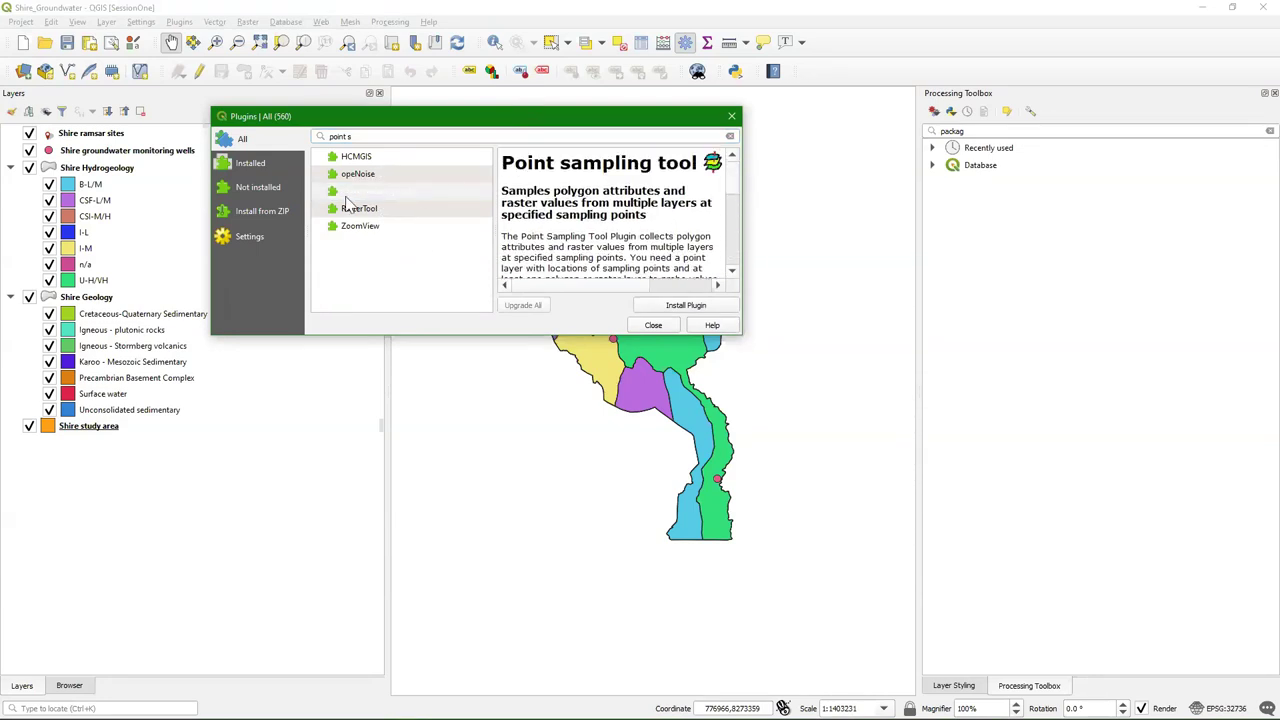
click(356, 194)
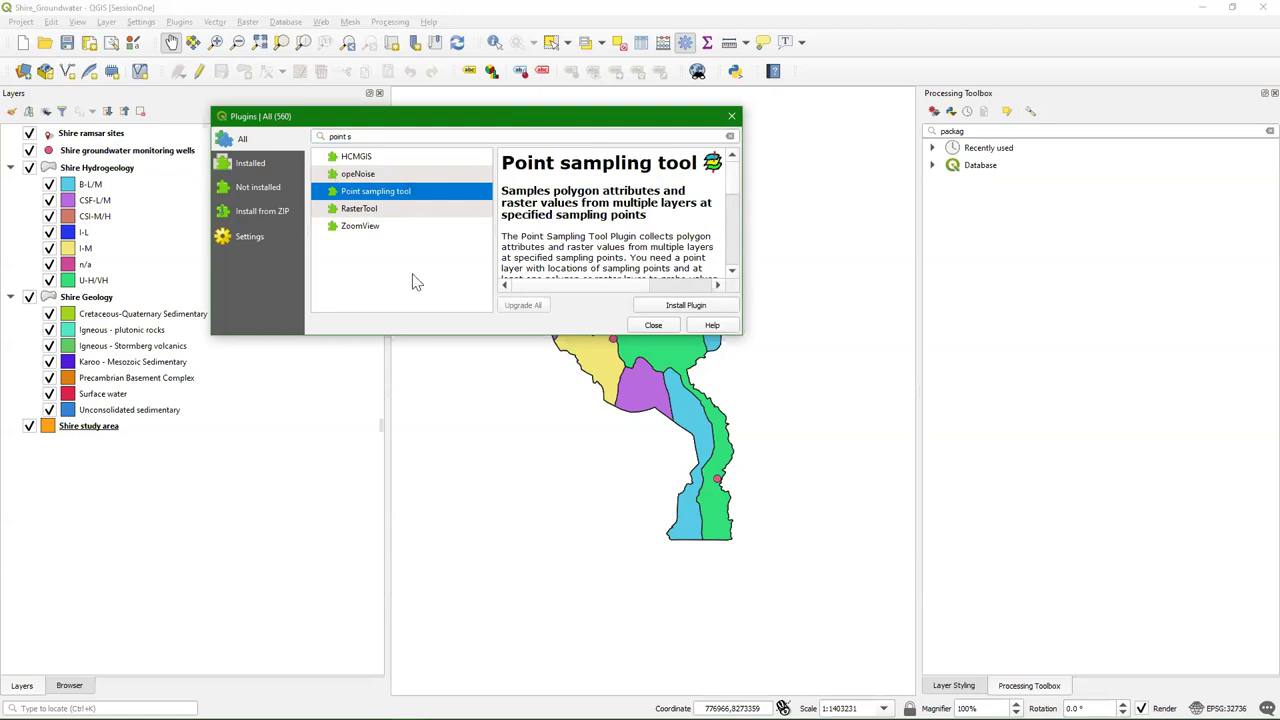
click(678, 308)
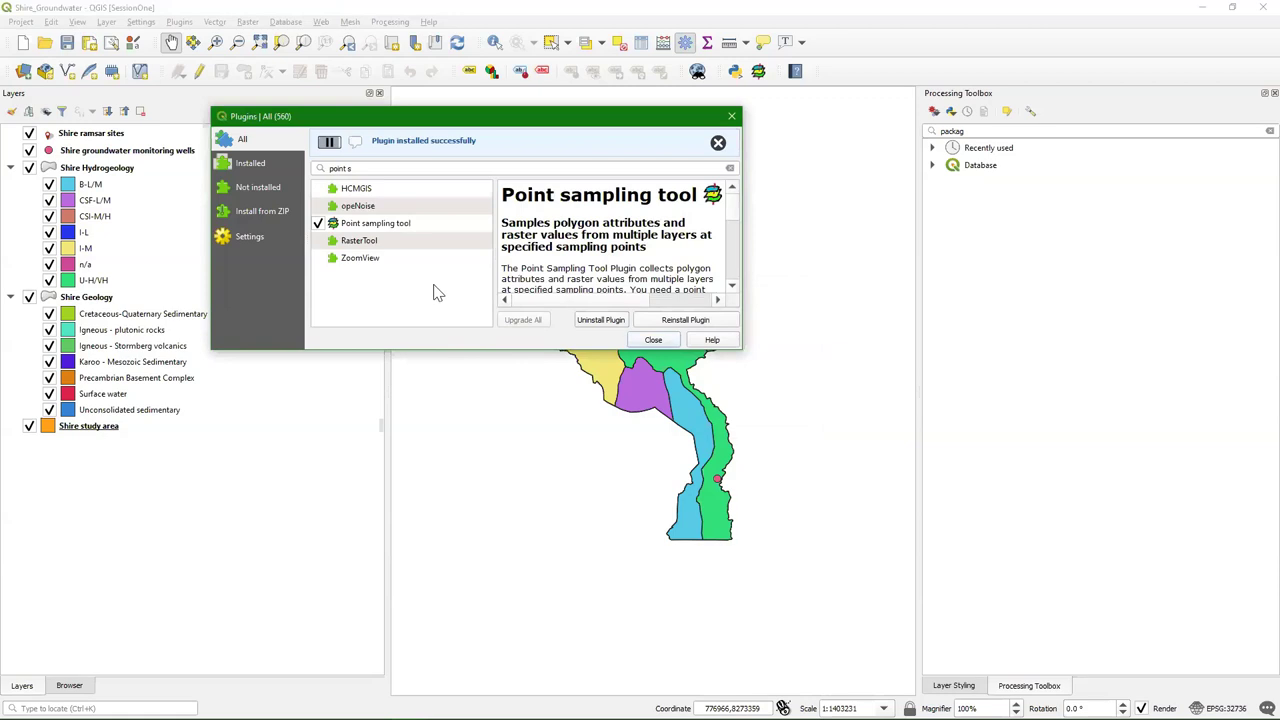
click(653, 340)
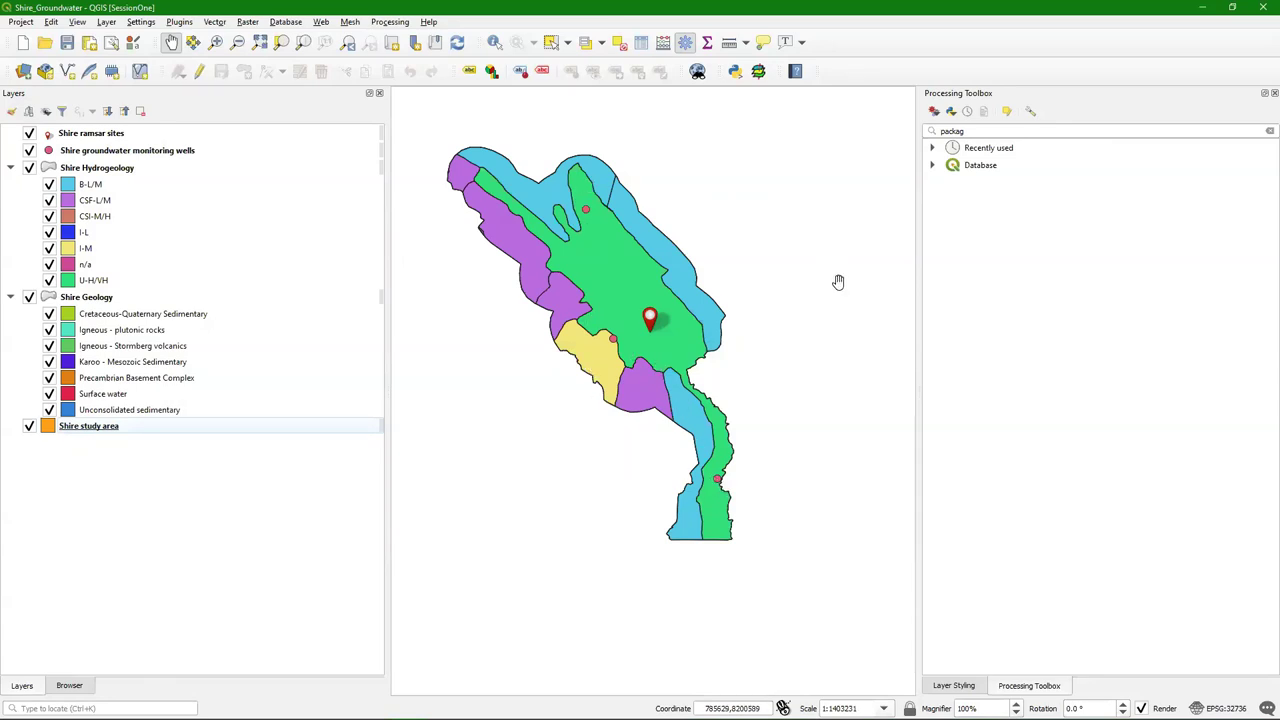
Start the Point Sampling Tool with Shire groundwater monitoring wells as the sampling points and select all its fields from fid to Catchment
click(757, 73)
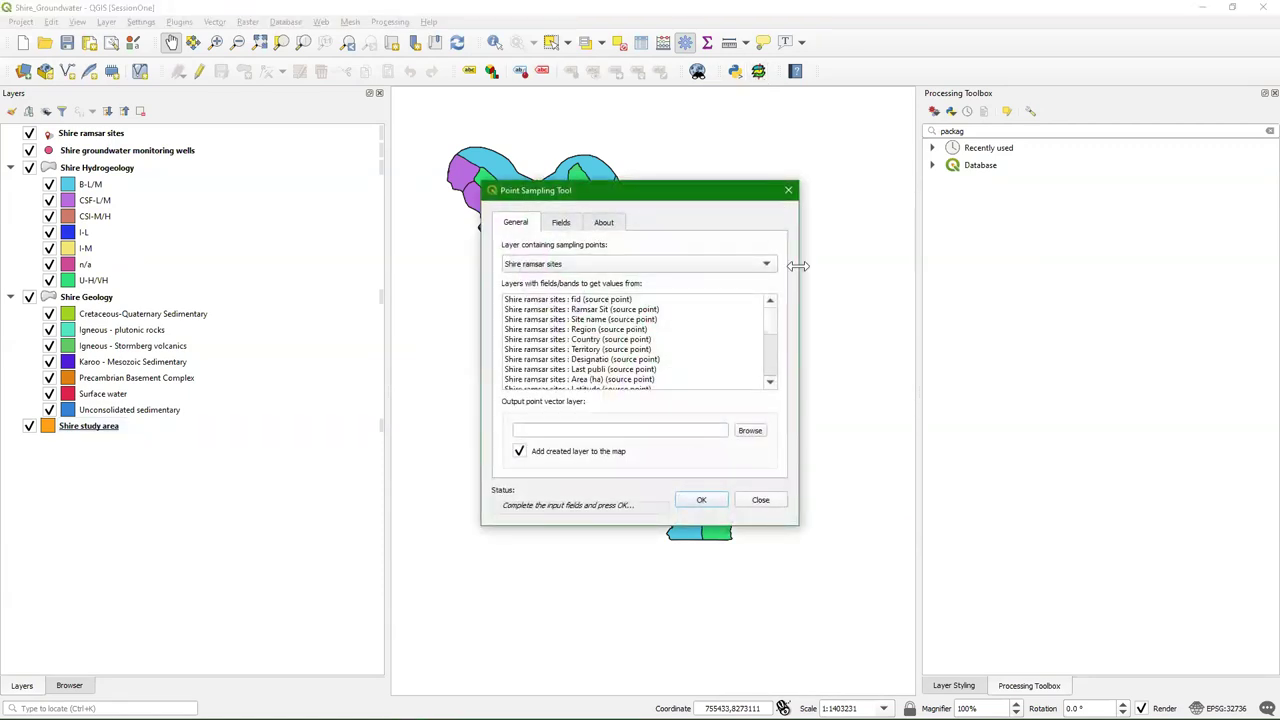
click(529, 265)
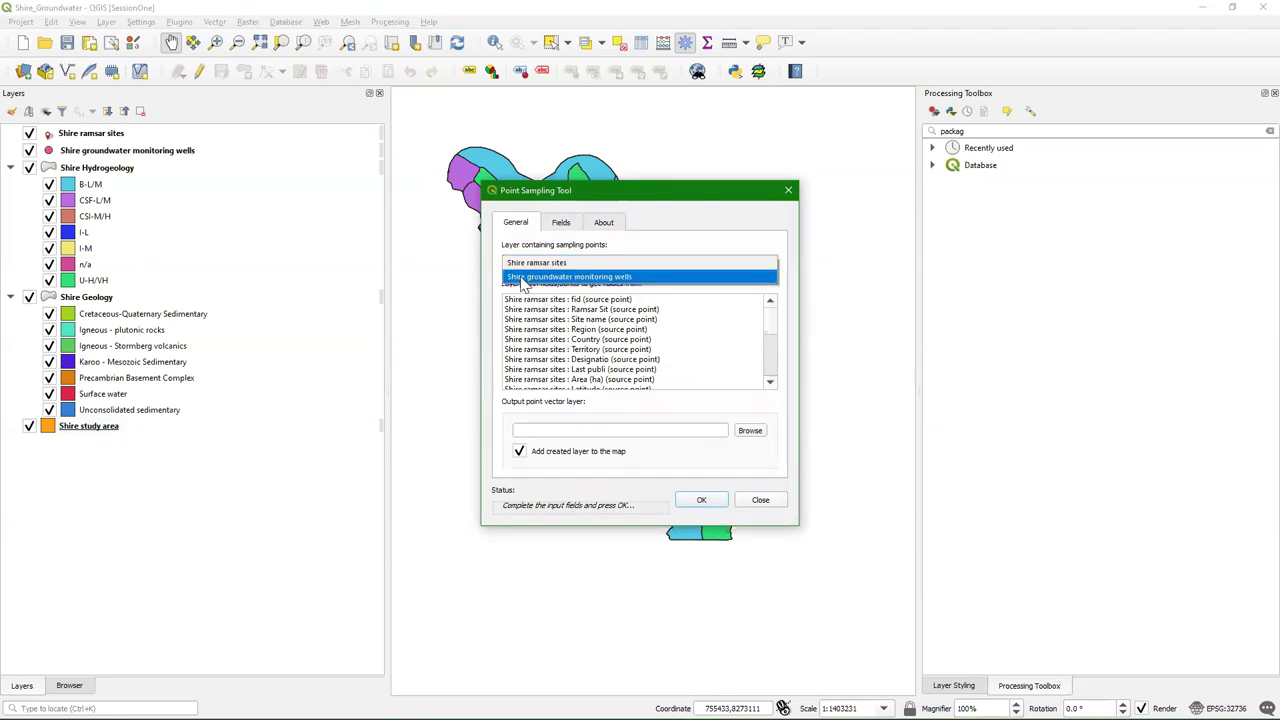
click(524, 277)
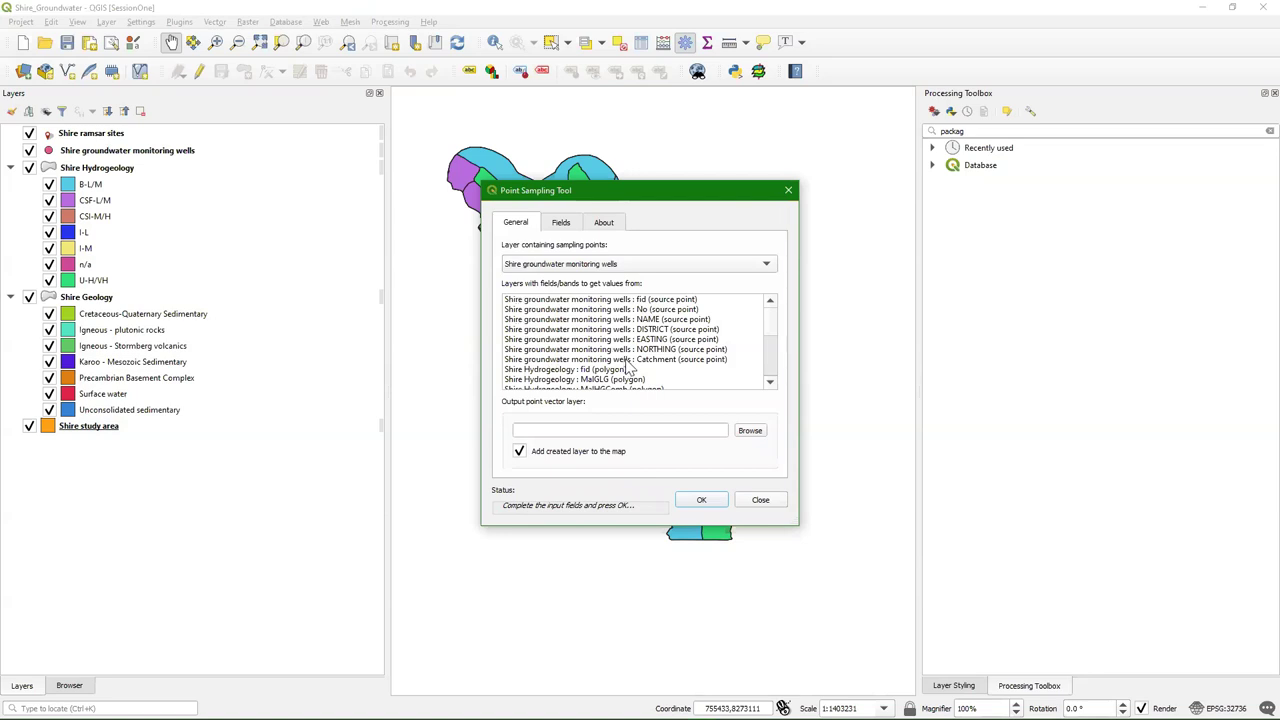
click(606, 301)
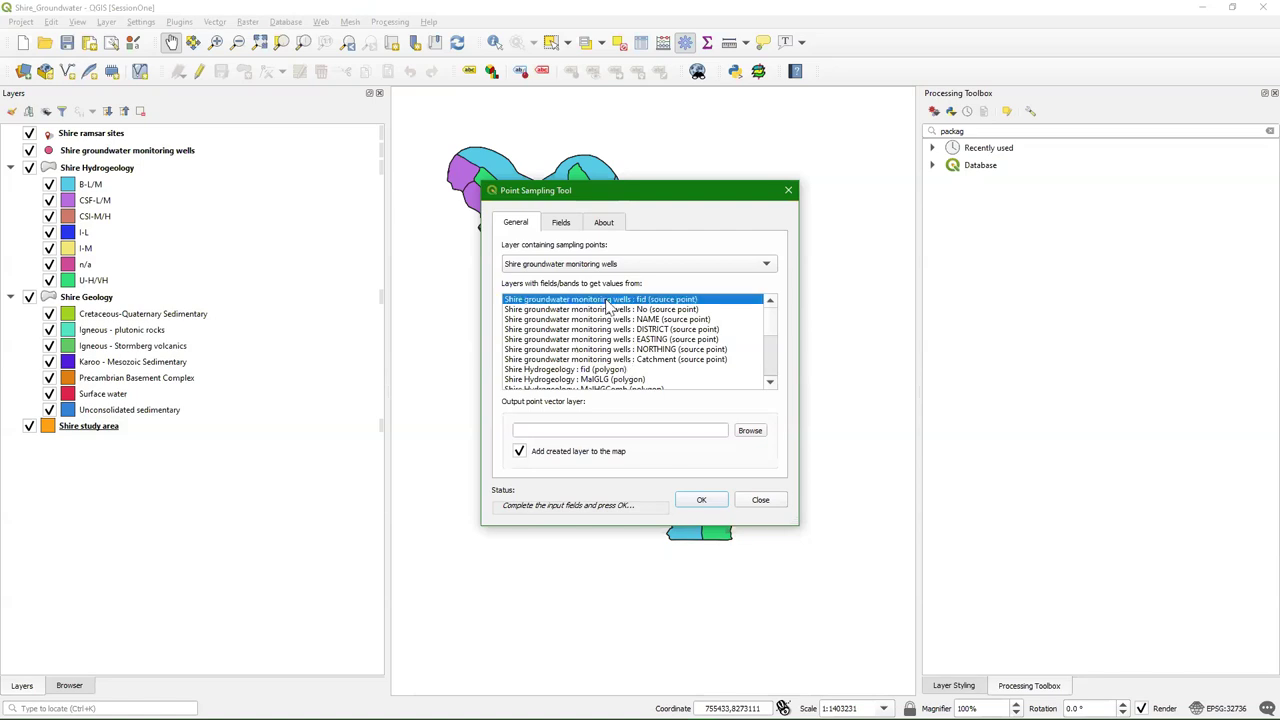
shift+click(582, 362)
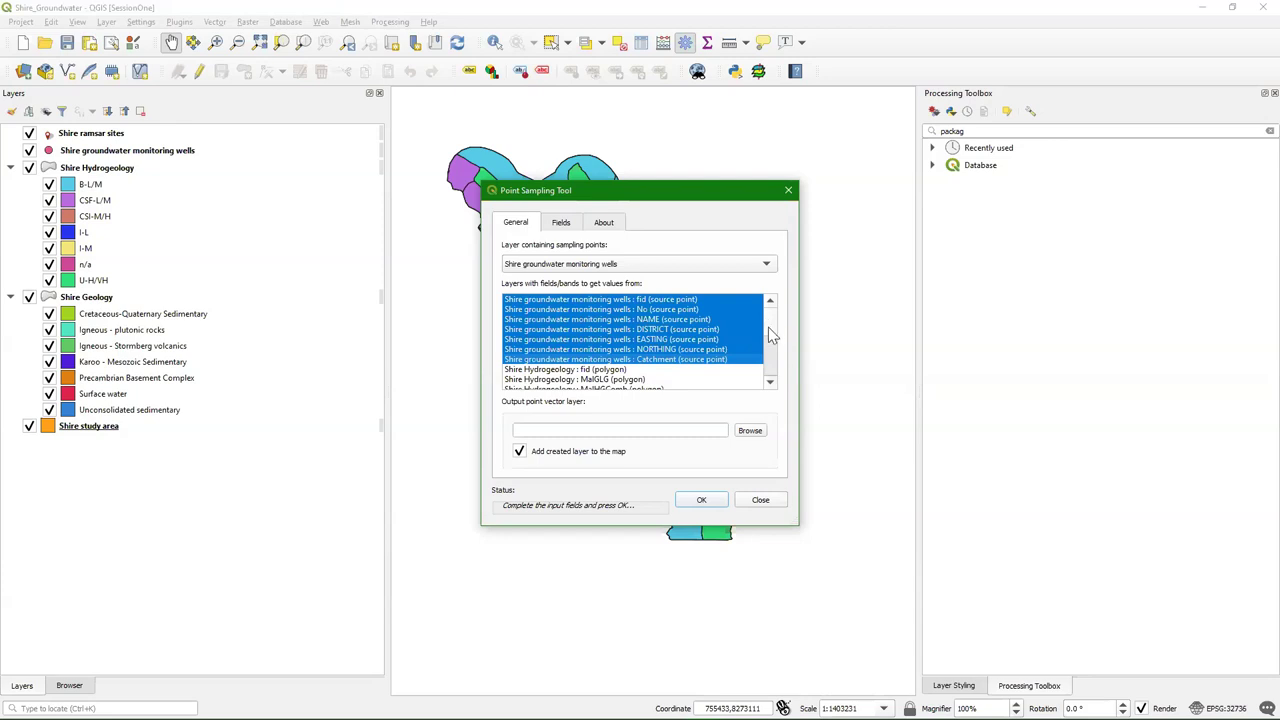
Add the Shire Hydrogeology MalHGComb and Shire Geology MalGLG polygon fields to the fields being sampled
drag(772, 333, 776, 346)
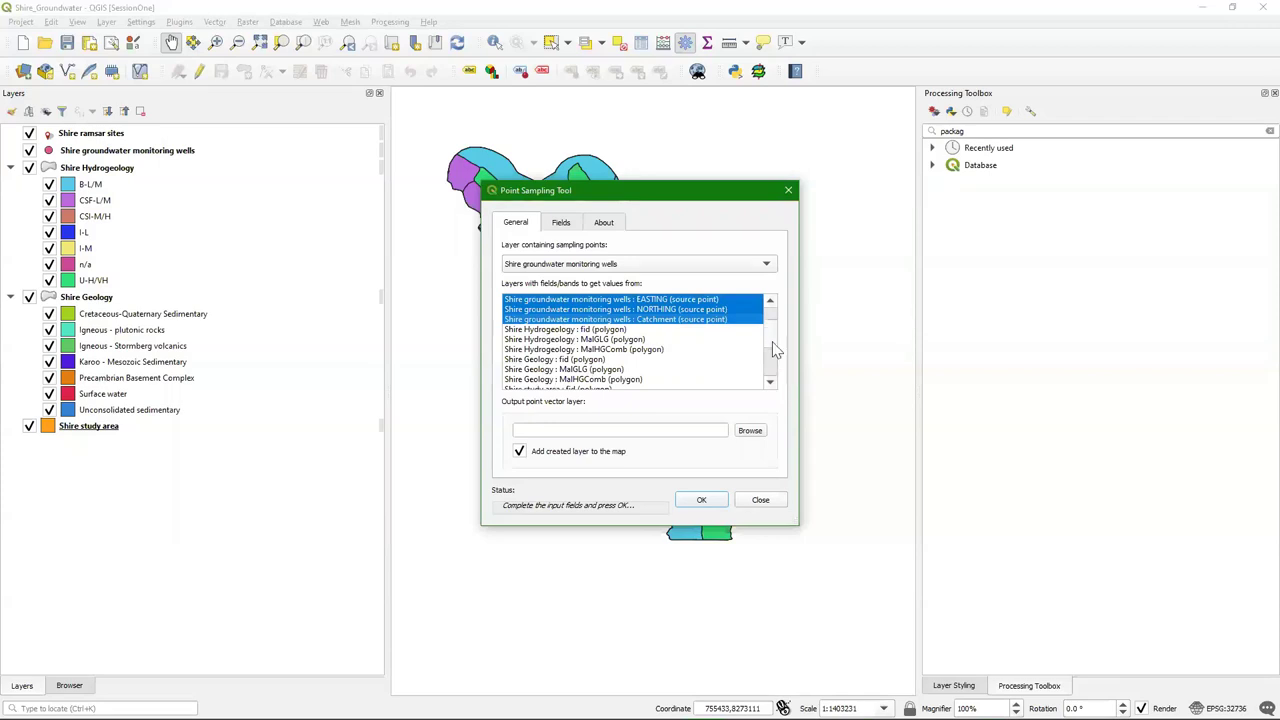
ctrl+click(597, 350)
scroll(773, 352, down, 1)
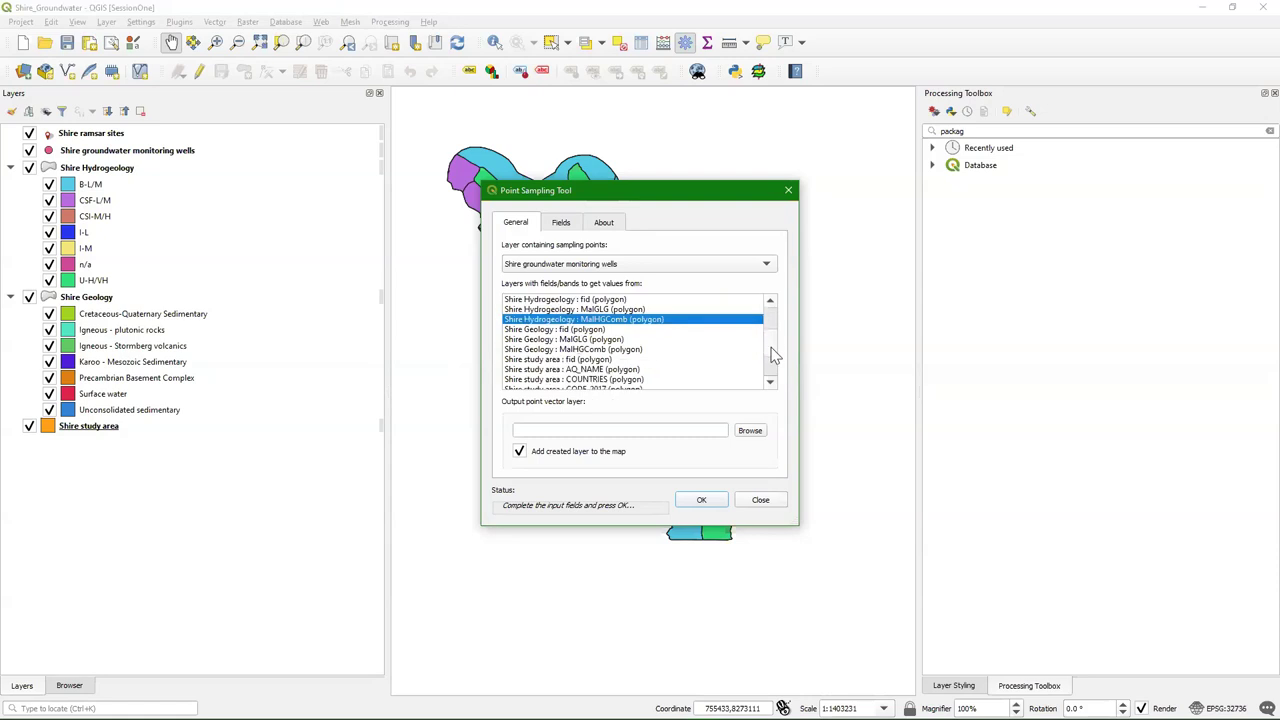
ctrl+click(578, 340)
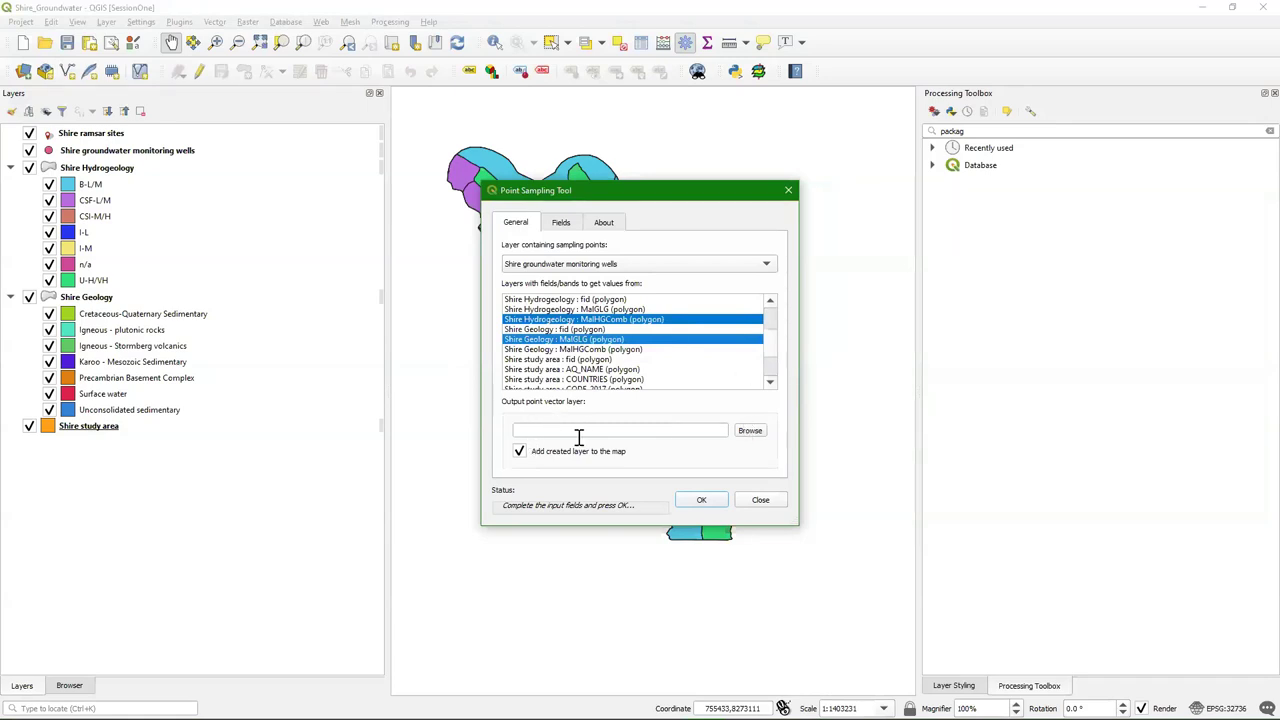
Set the sampling output to a shapefile named well_hydro_geology in the Tutorial1 folder on the Data (Z:) drive
click(757, 432)
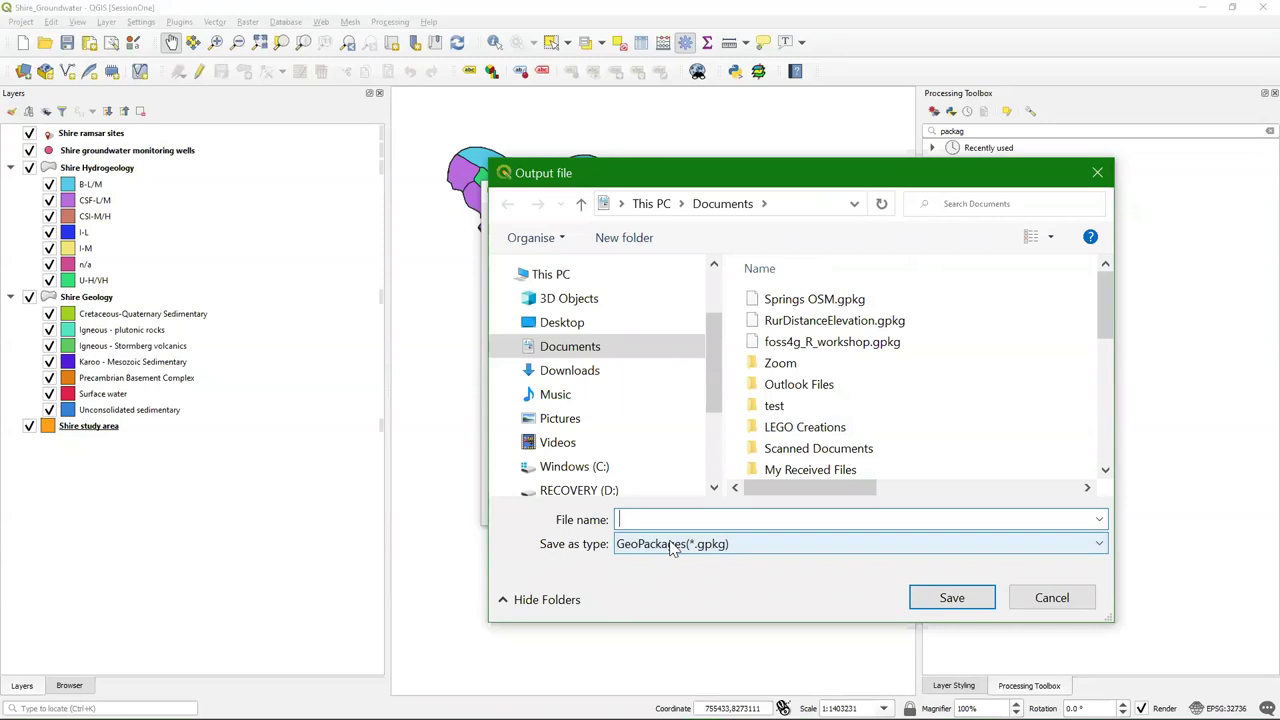
click(672, 545)
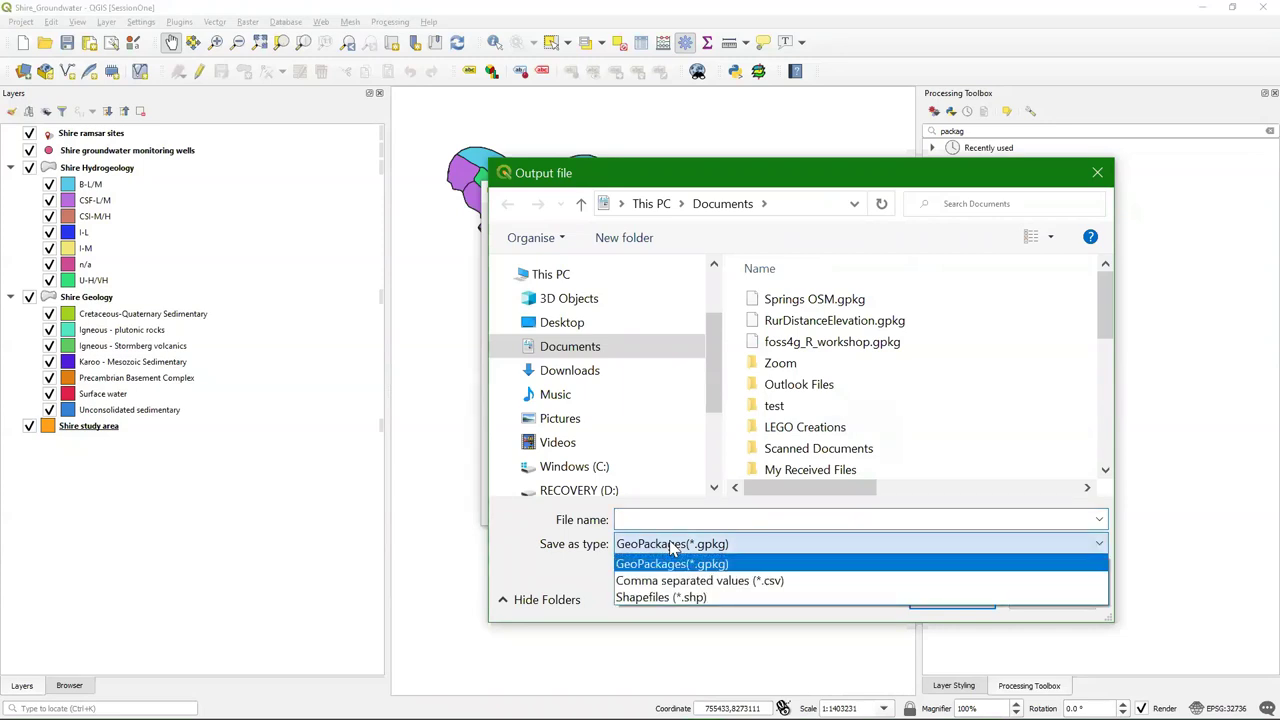
click(630, 598)
drag(708, 377, 708, 428)
click(555, 414)
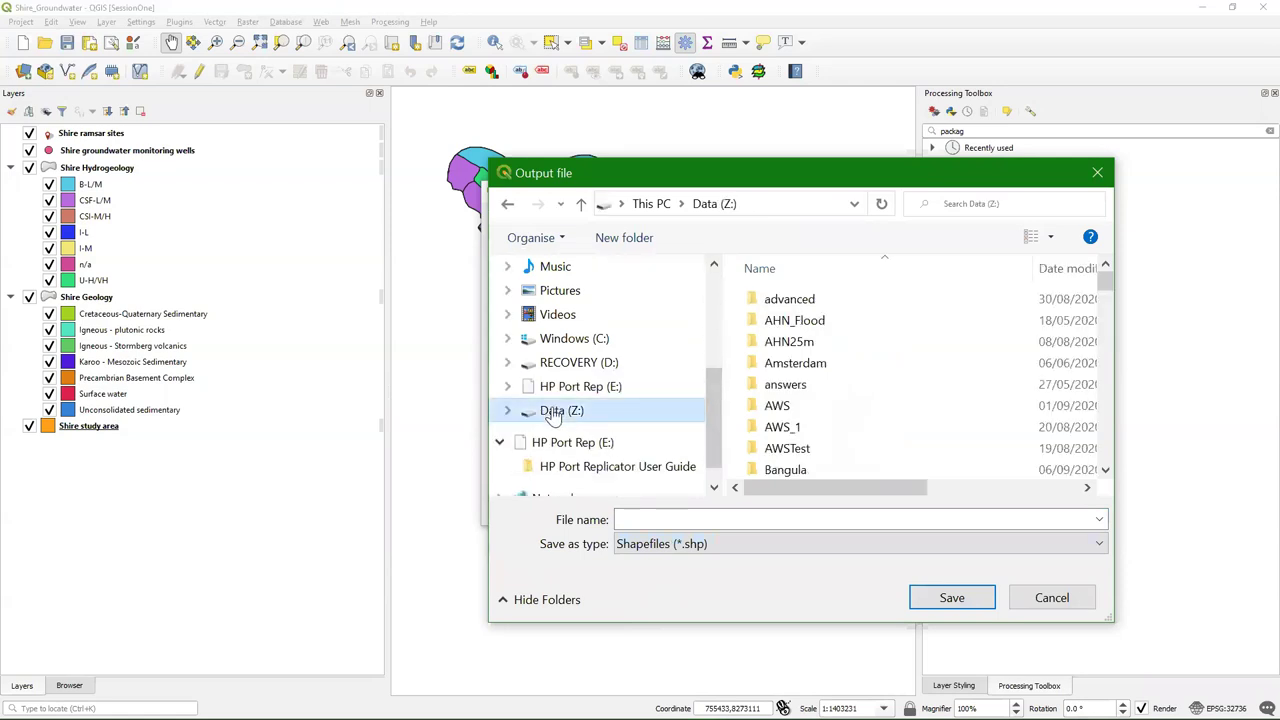
scroll(805, 375, down, 10)
scroll(793, 402, down, 10)
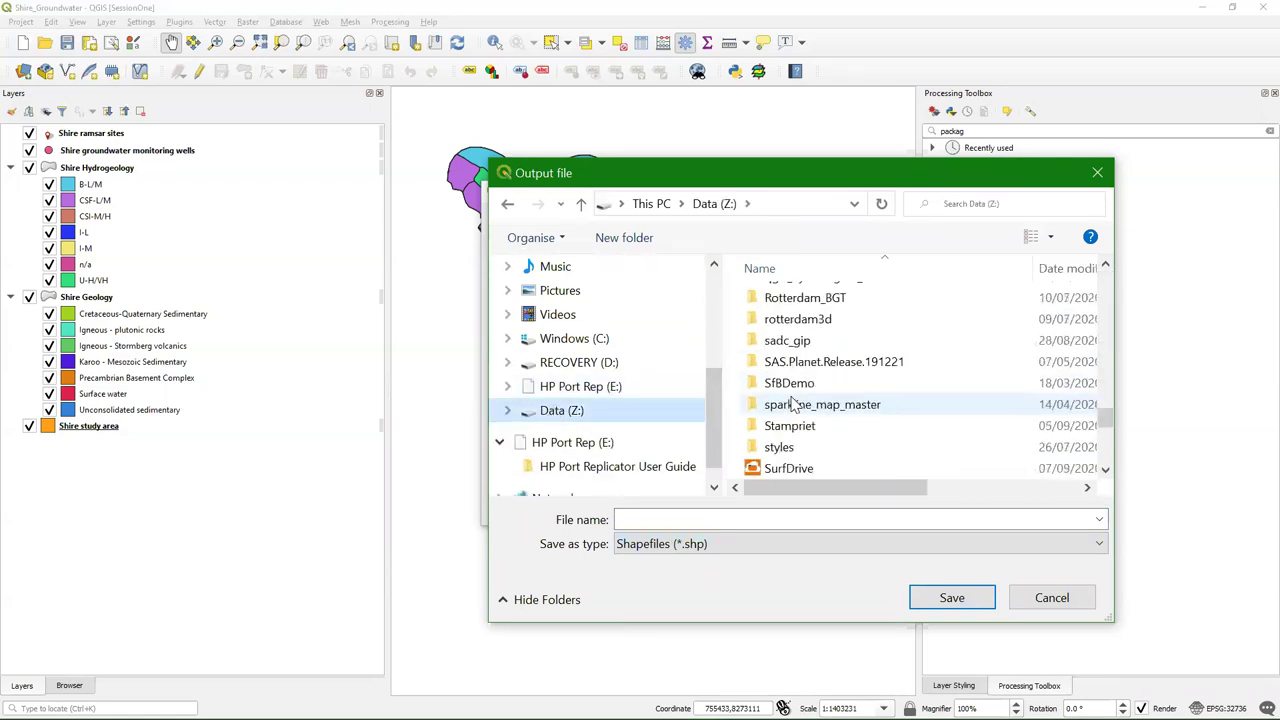
scroll(793, 404, down, 3)
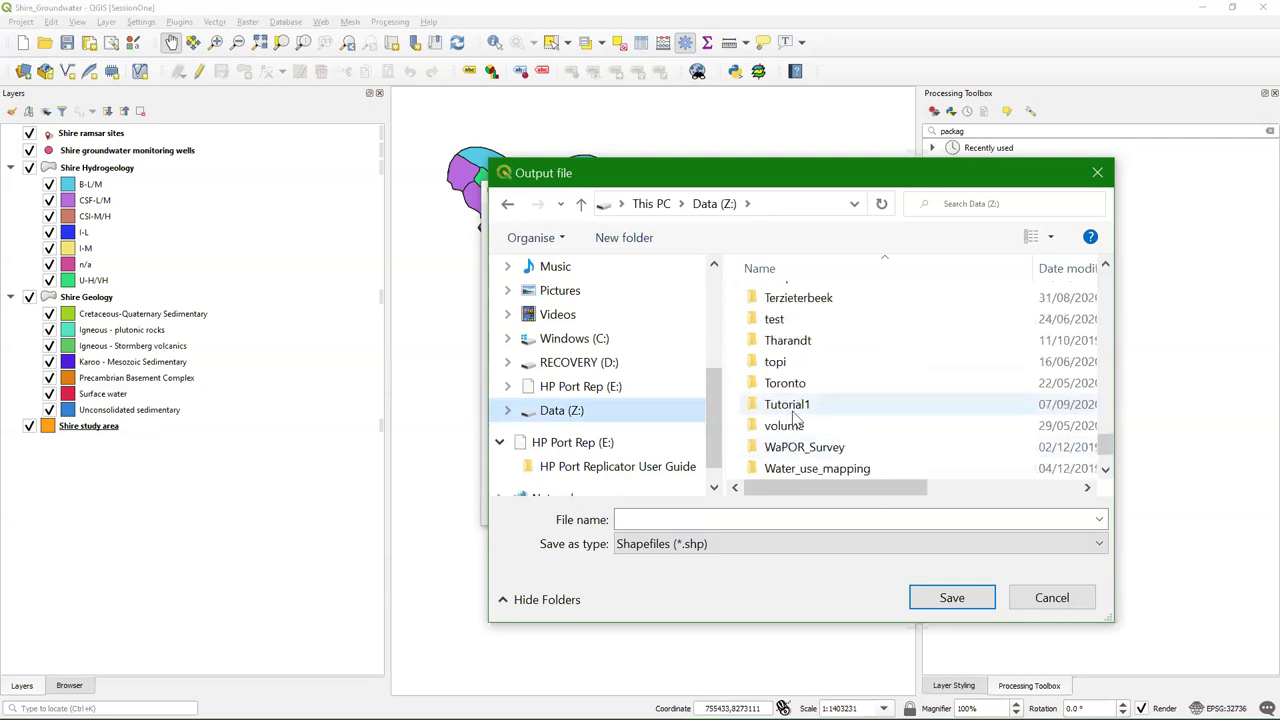
double_click(795, 404)
click(655, 520)
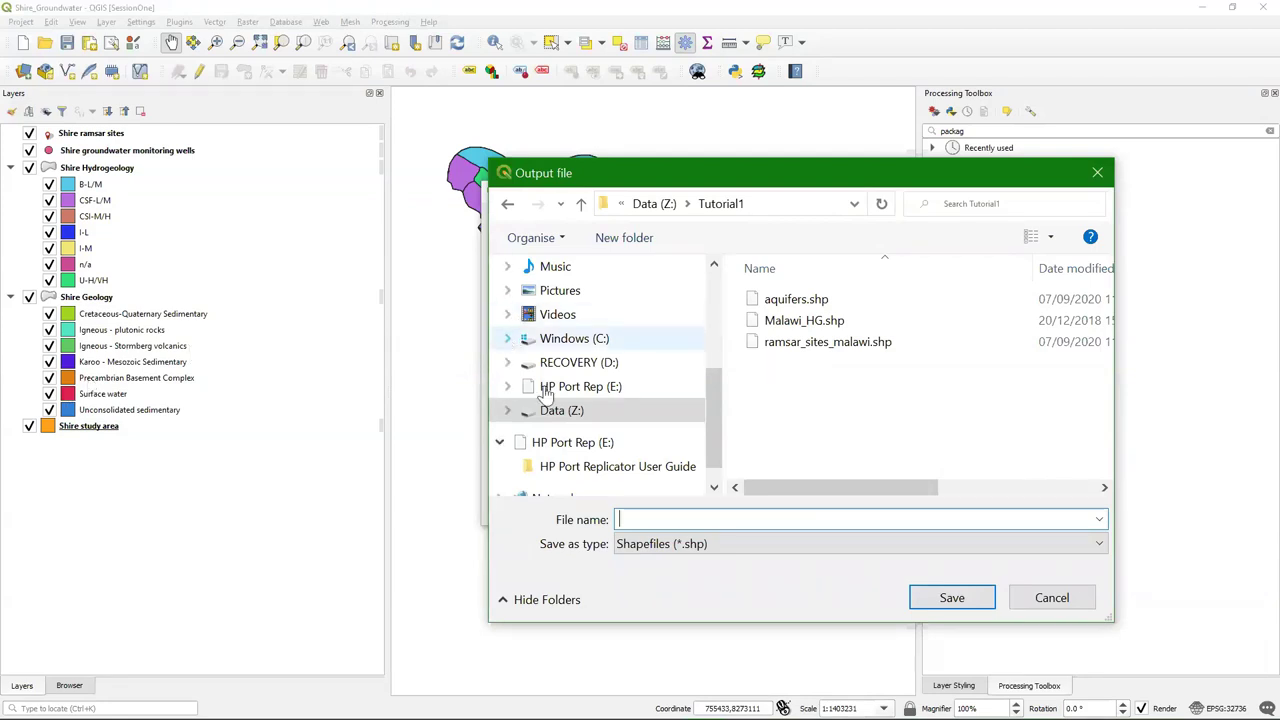
text(well_)
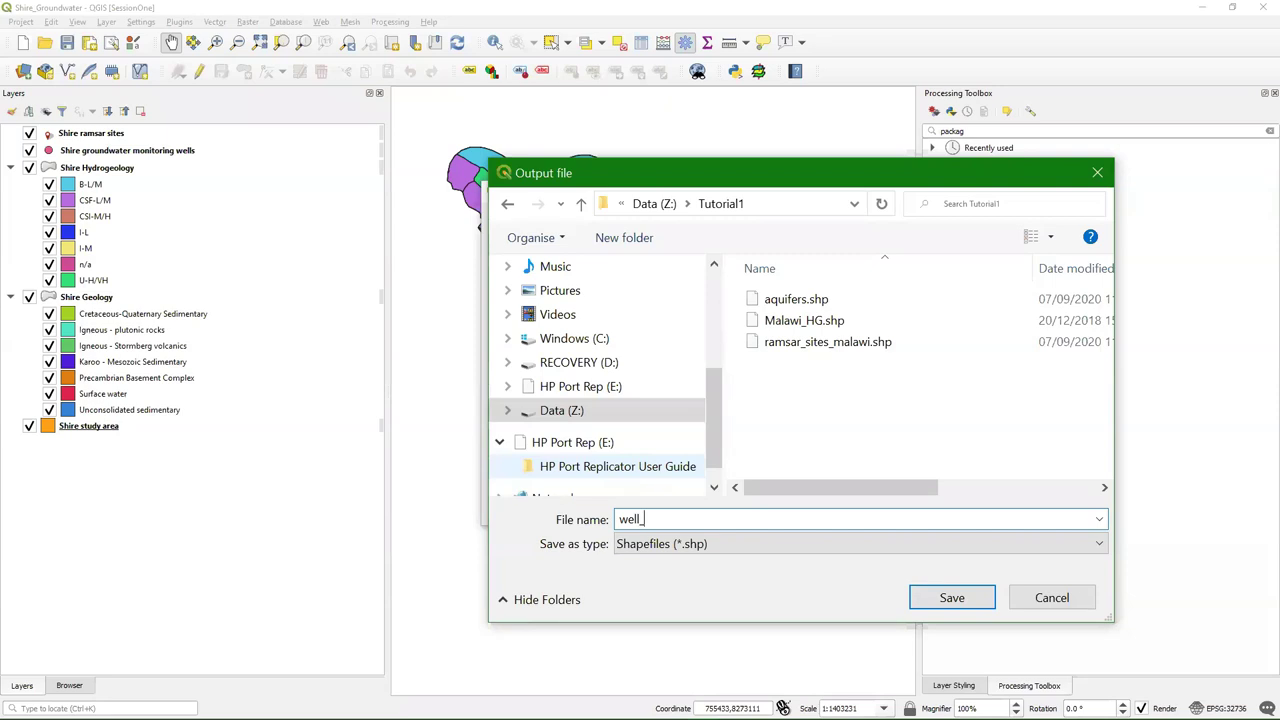
text(hydro_geology)
click(953, 597)
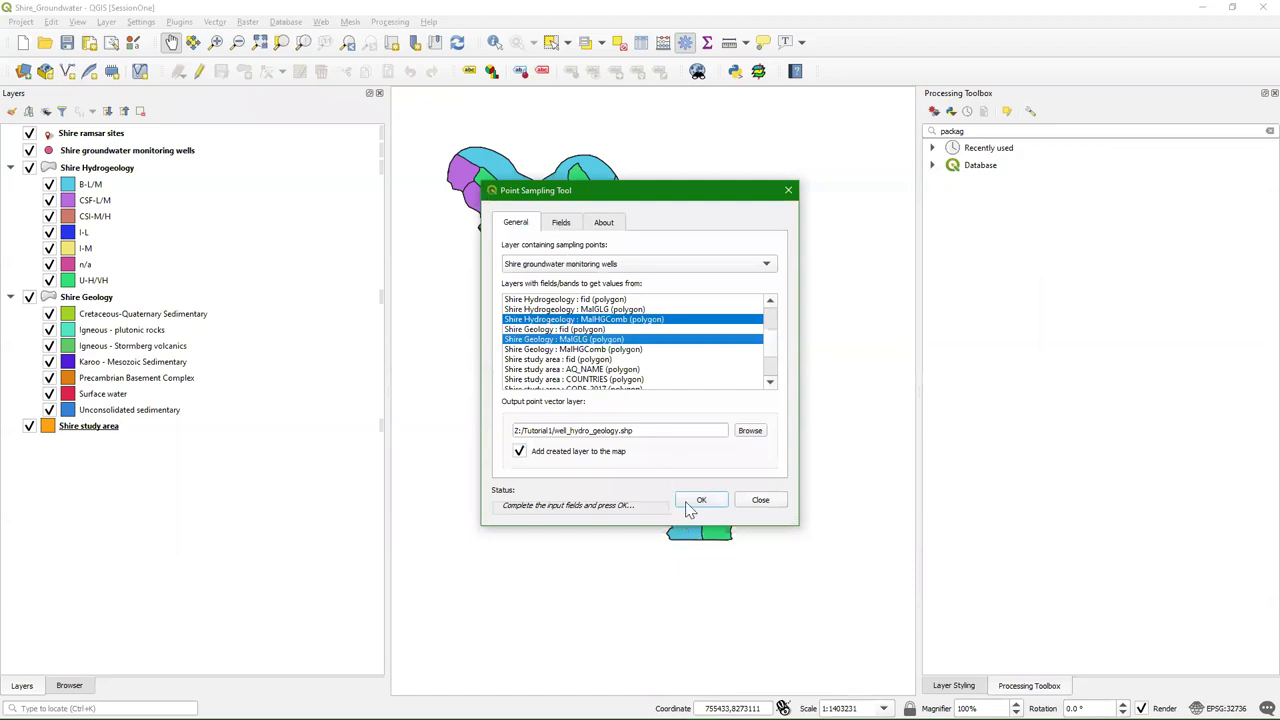
Review the output field names, run the point sampling and close the tool
click(561, 223)
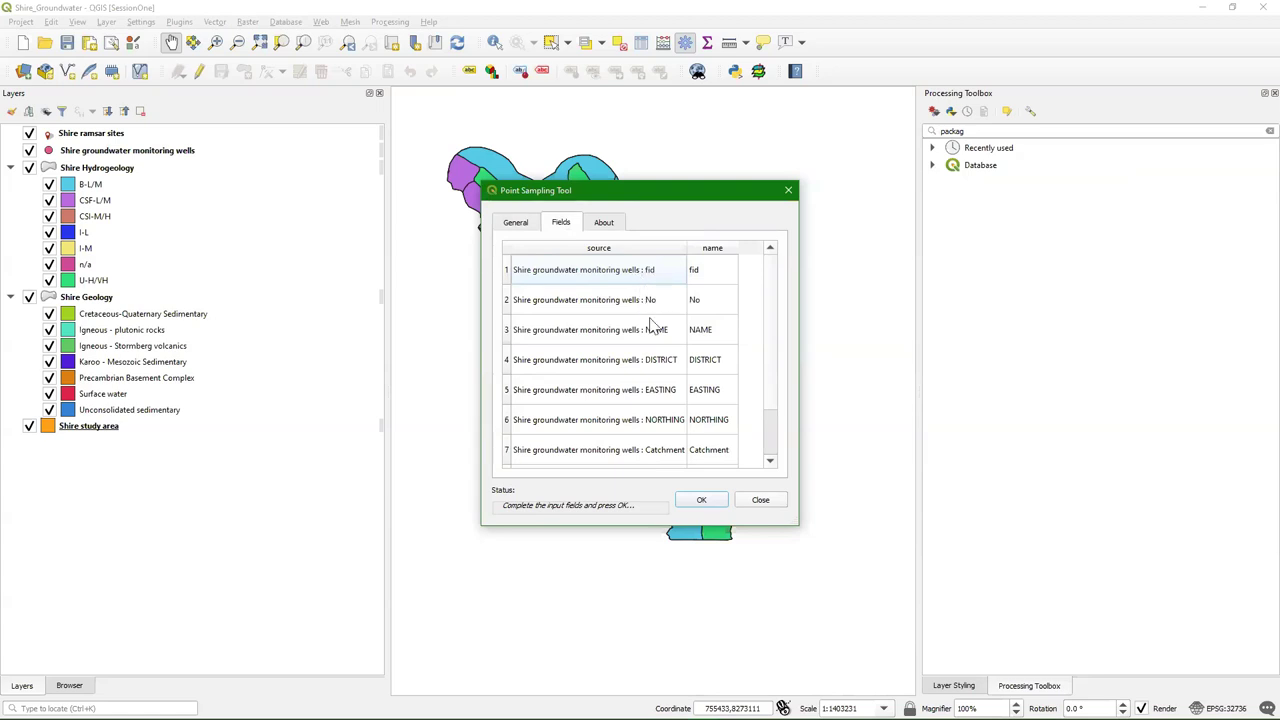
scroll(768, 417, down, 2)
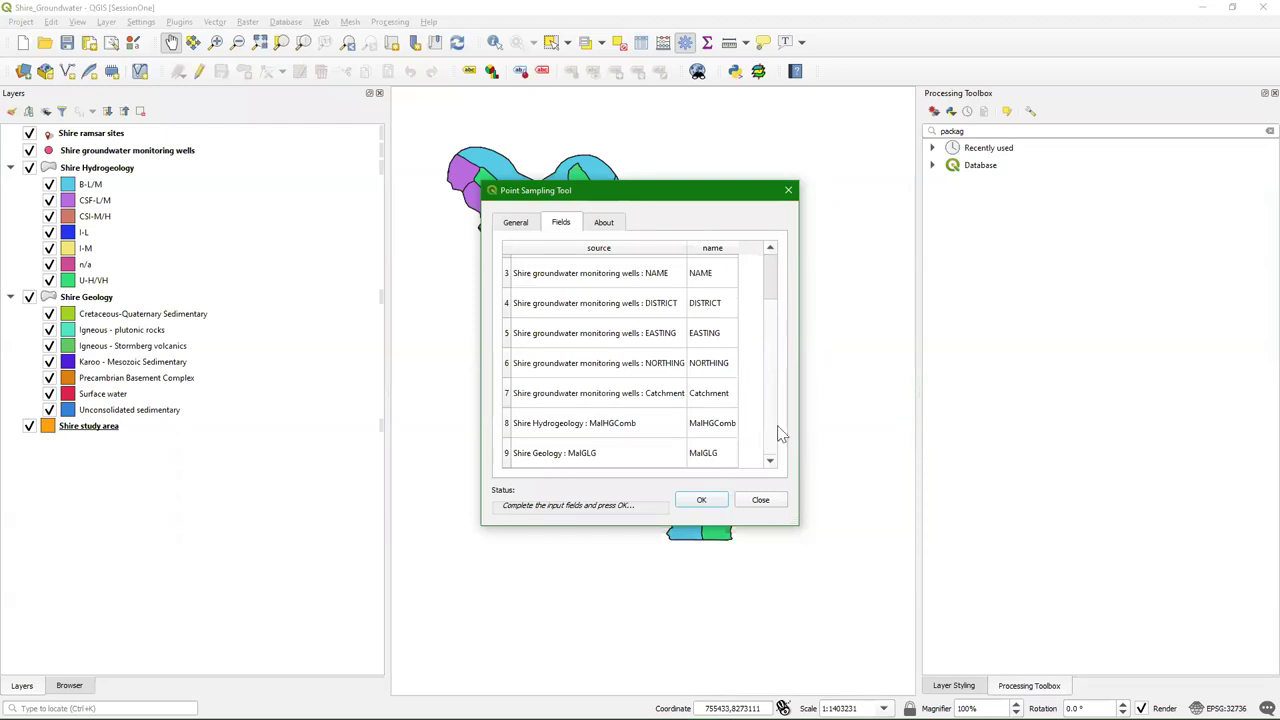
scroll(777, 434, up, 1)
click(513, 225)
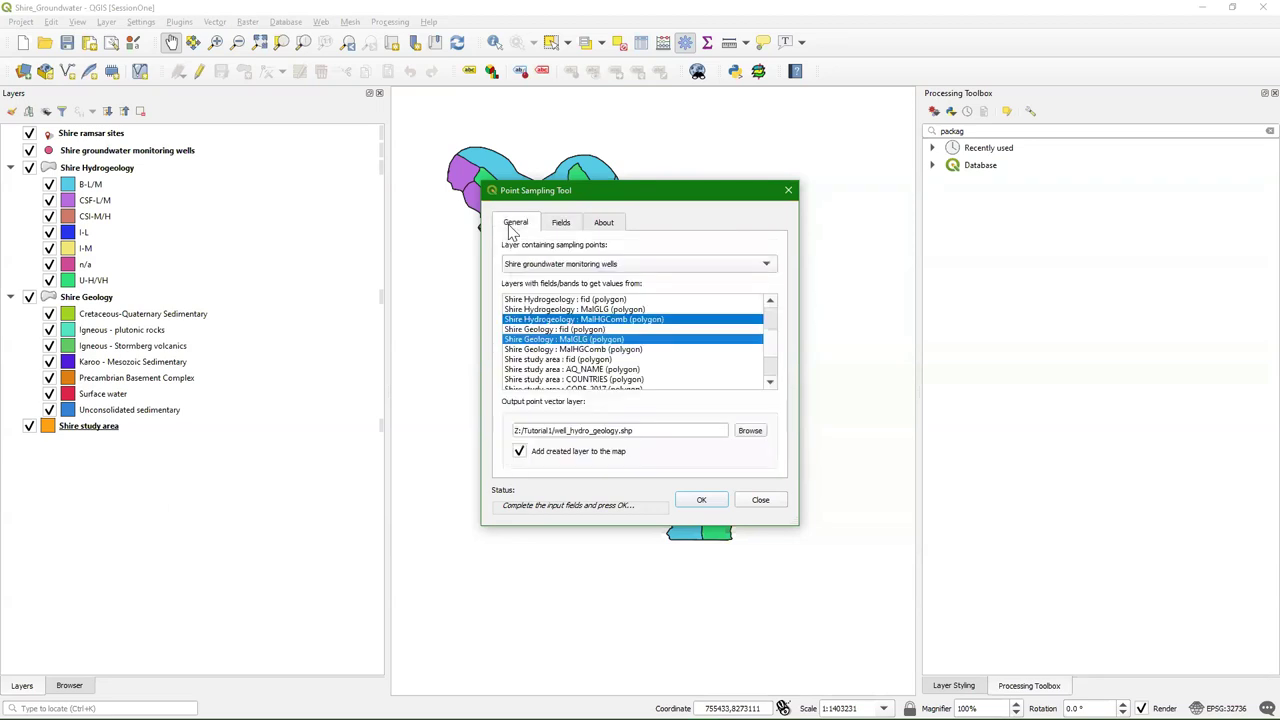
click(701, 500)
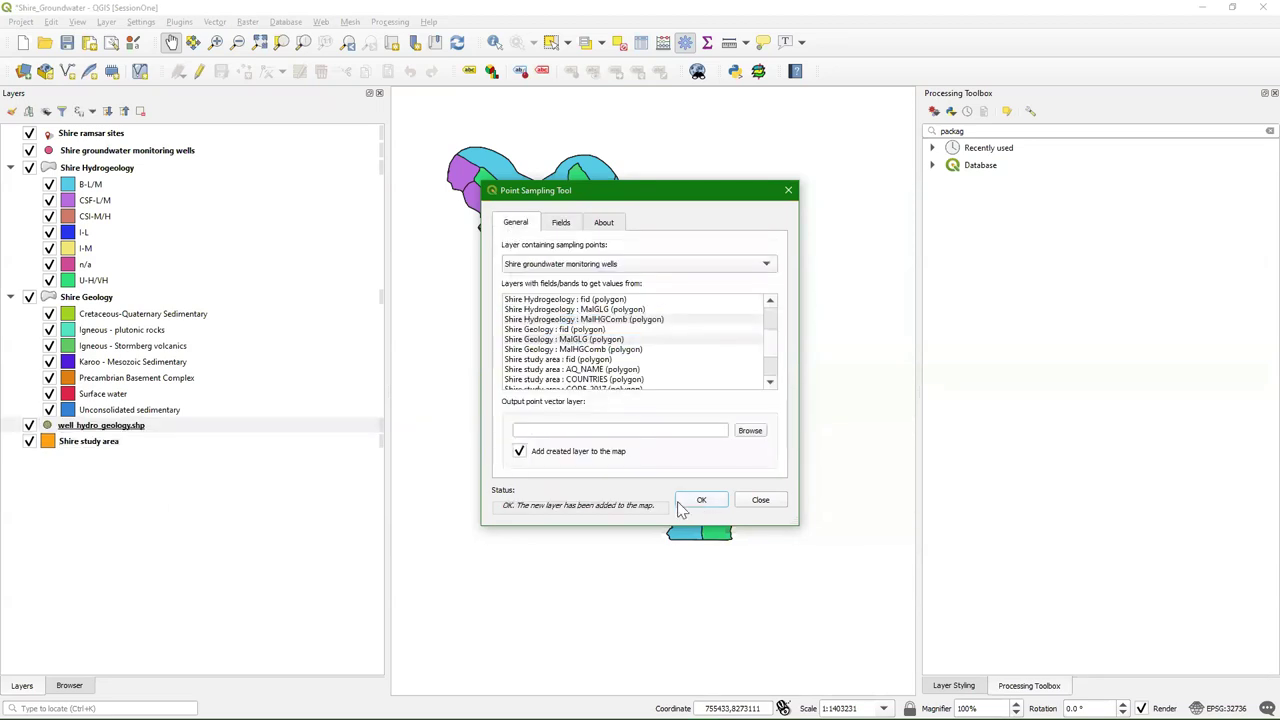
click(761, 500)
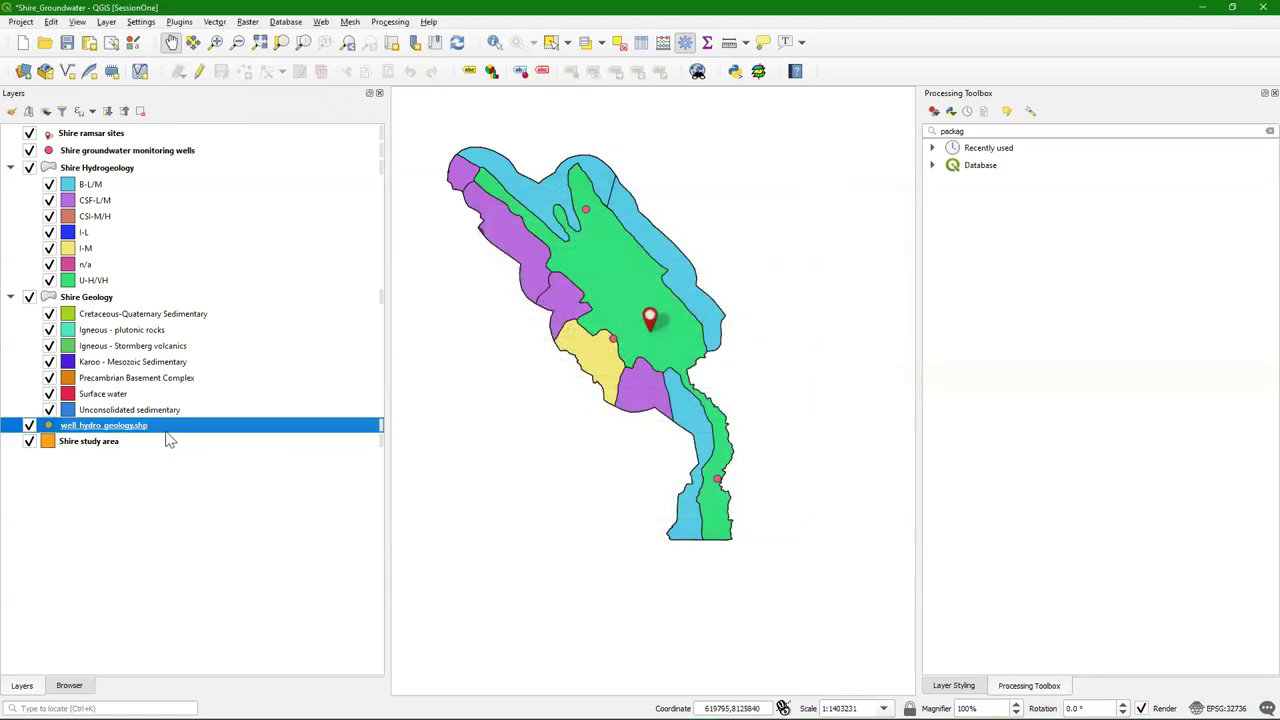
Move the well_hydro_geology.shp layer above Shire groundwater monitoring wells and check the sampled MalHGComb and MalGLG values in its attribute table
drag(113, 430, 191, 149)
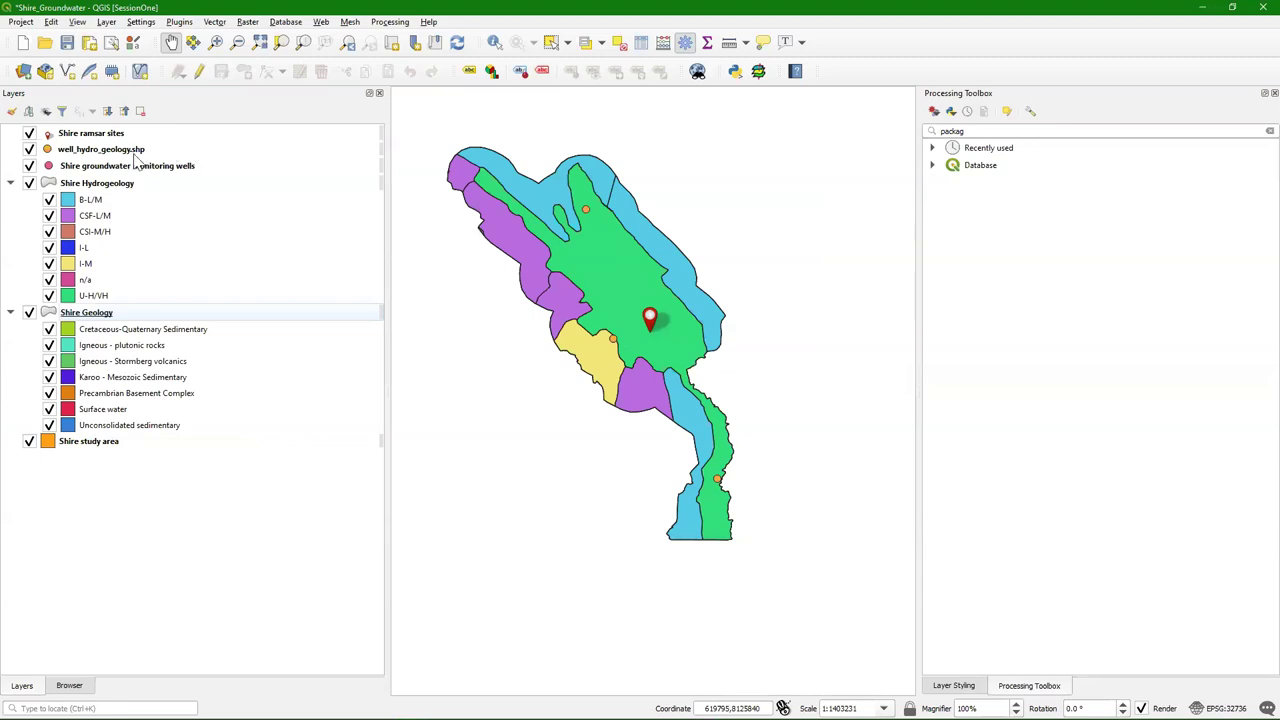
right_click(92, 152)
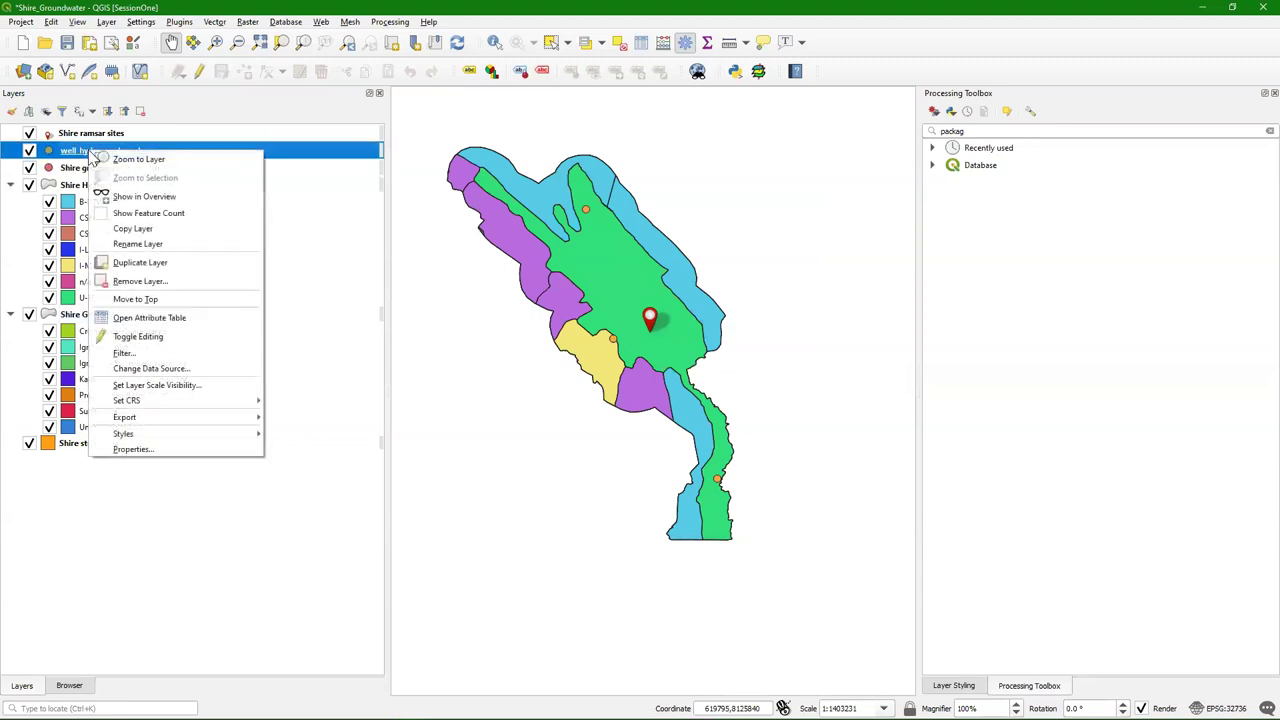
click(157, 320)
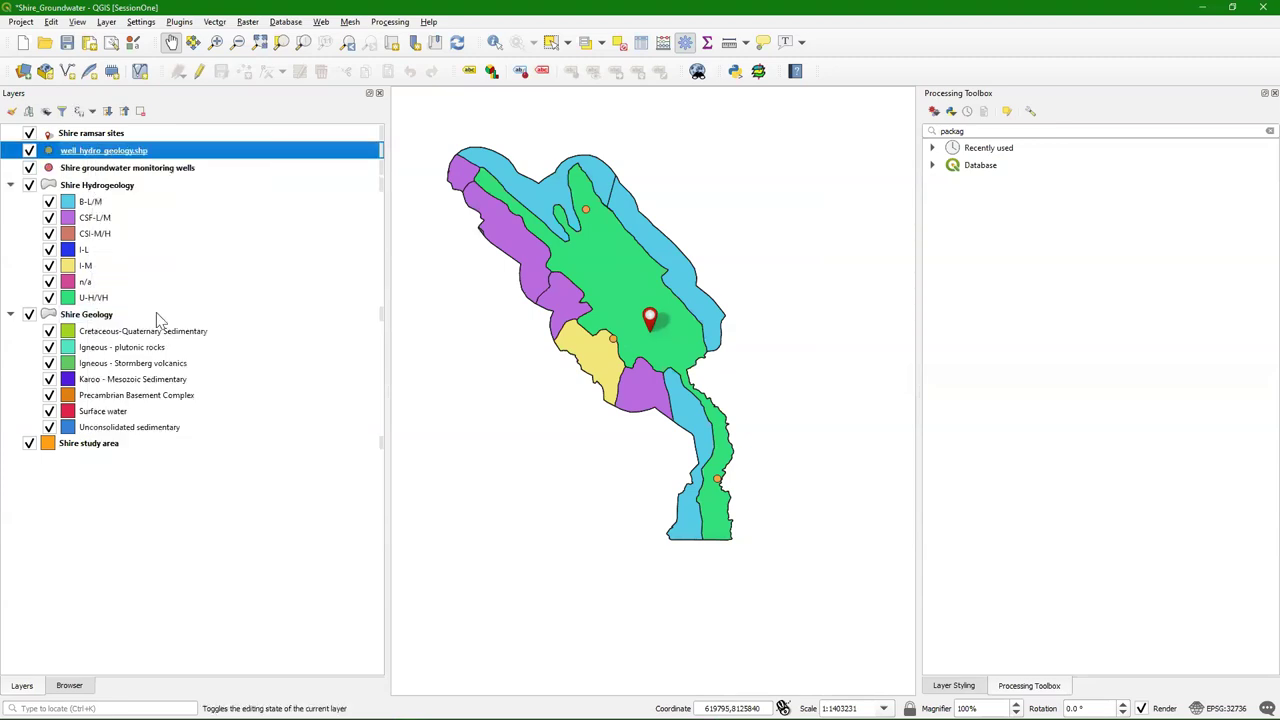
drag(486, 535, 689, 534)
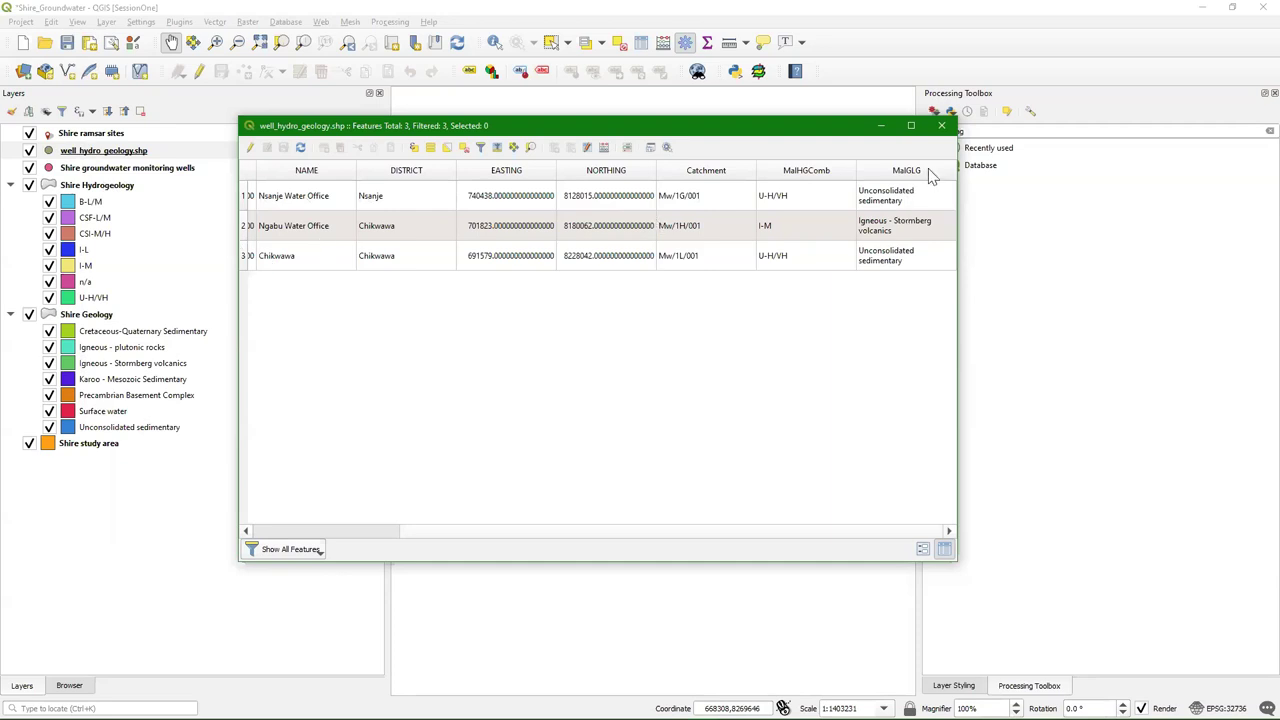
click(943, 130)
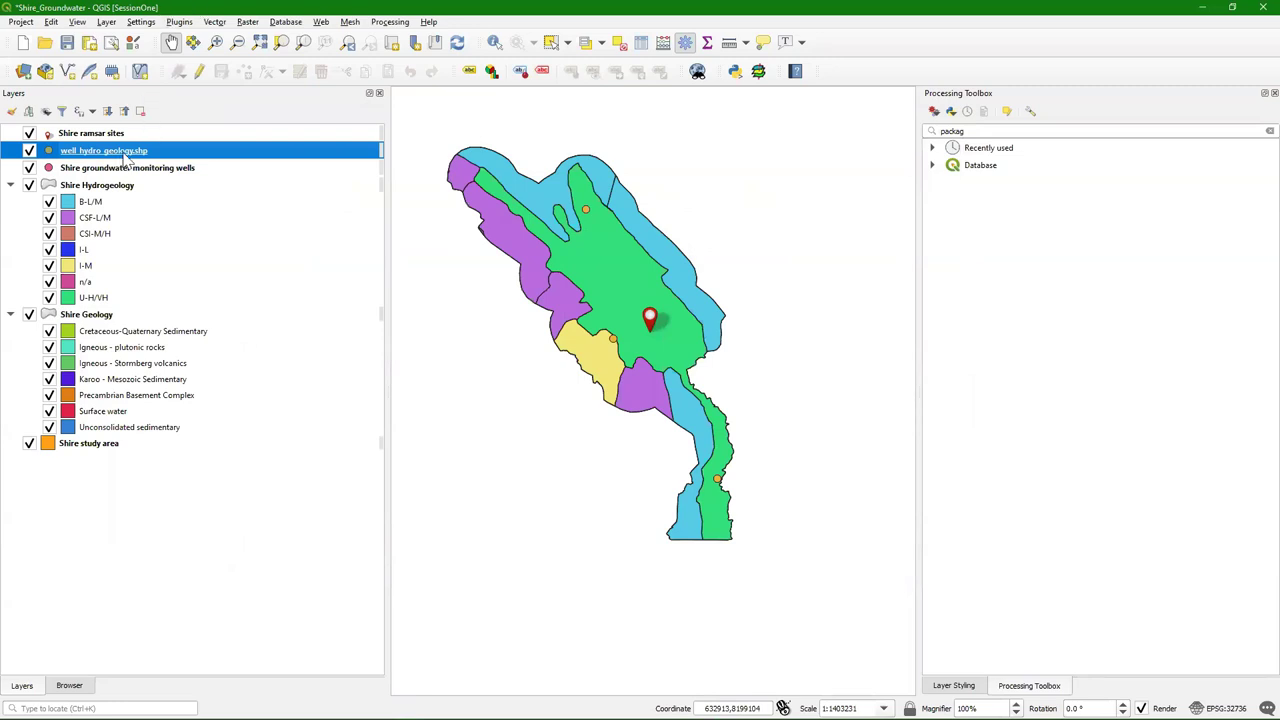
click(80, 169)
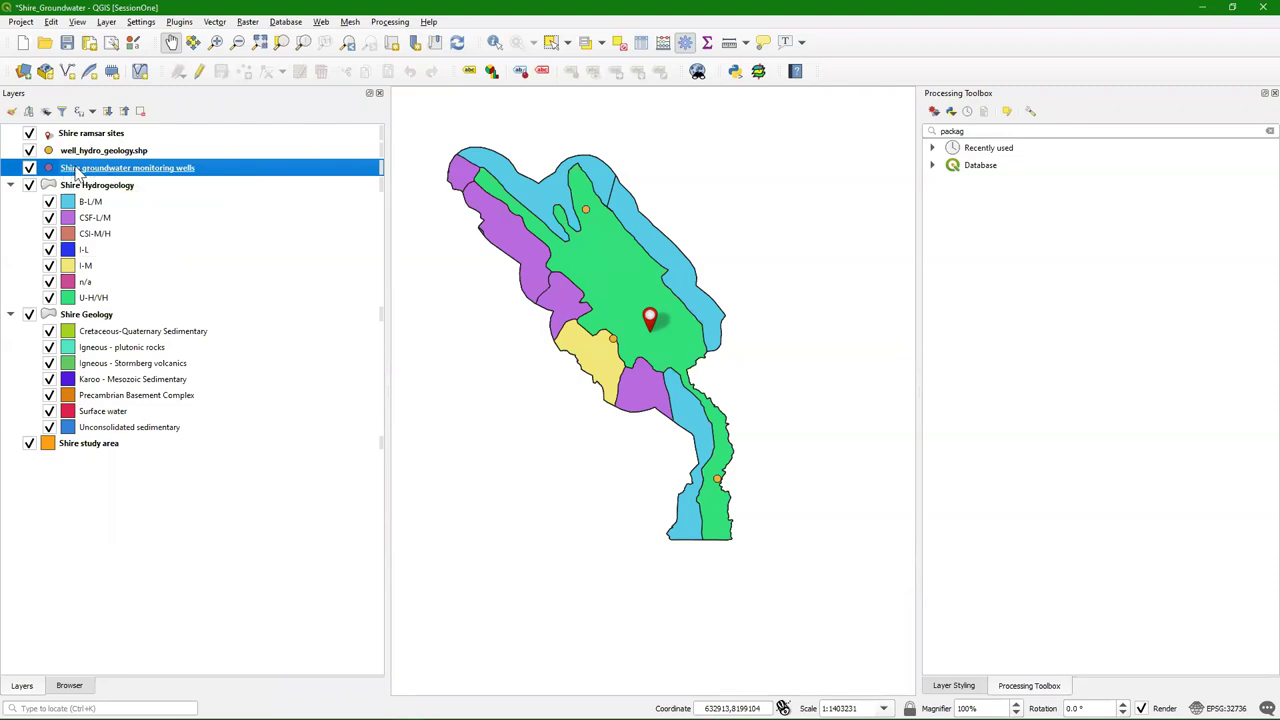
click(86, 153)
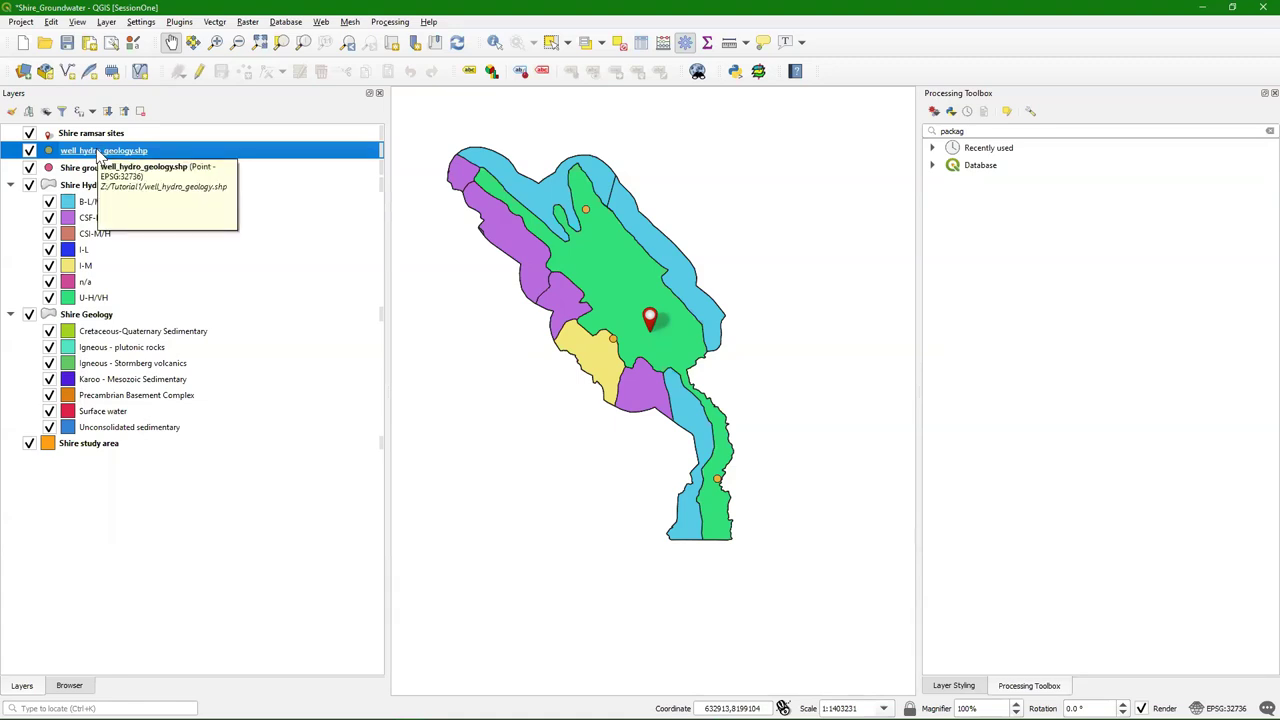
click(143, 170)
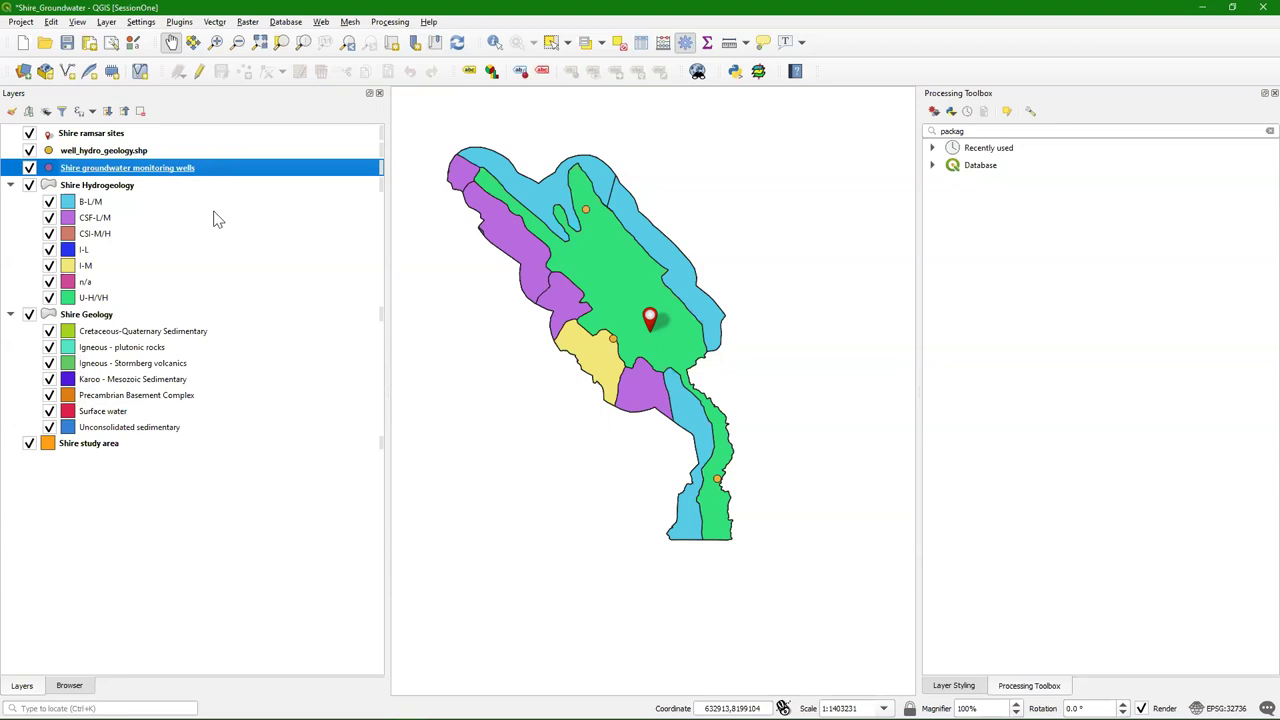
click(110, 153)
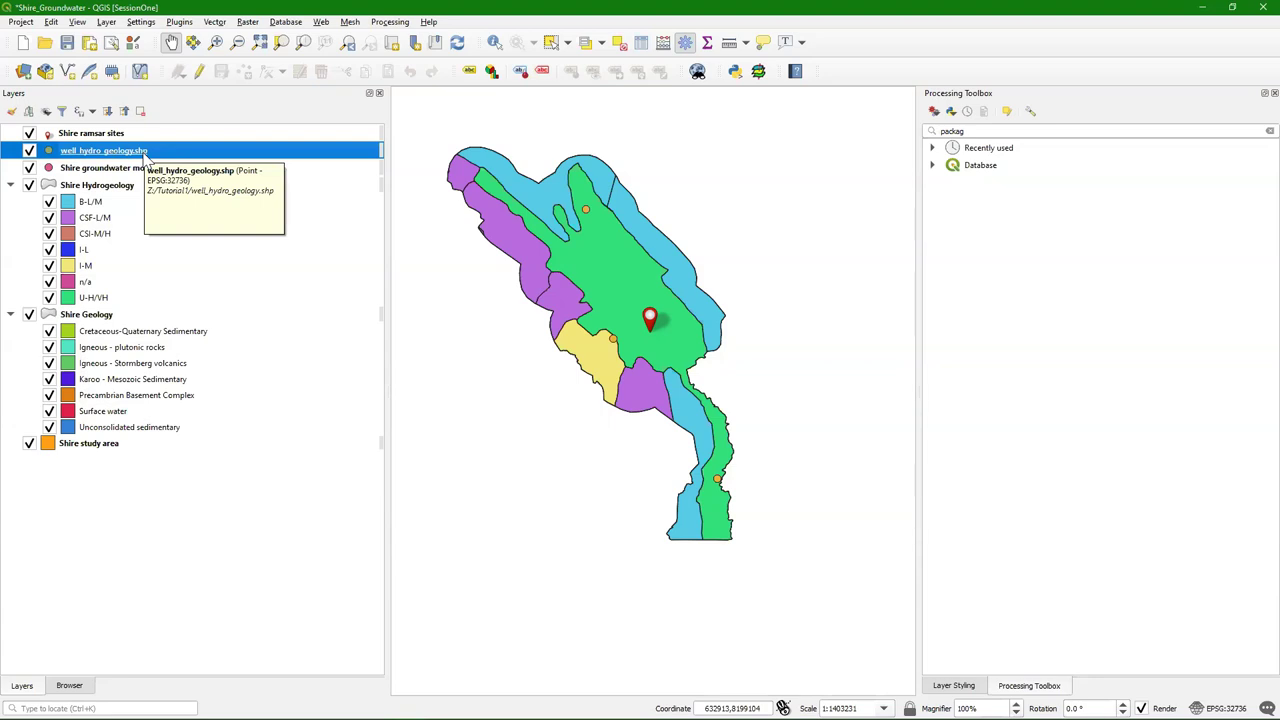
Start a vector join on Shire groundwater monitoring wells using well_hydro_geology.shp, with No as both the join field and the target field
click(72, 169)
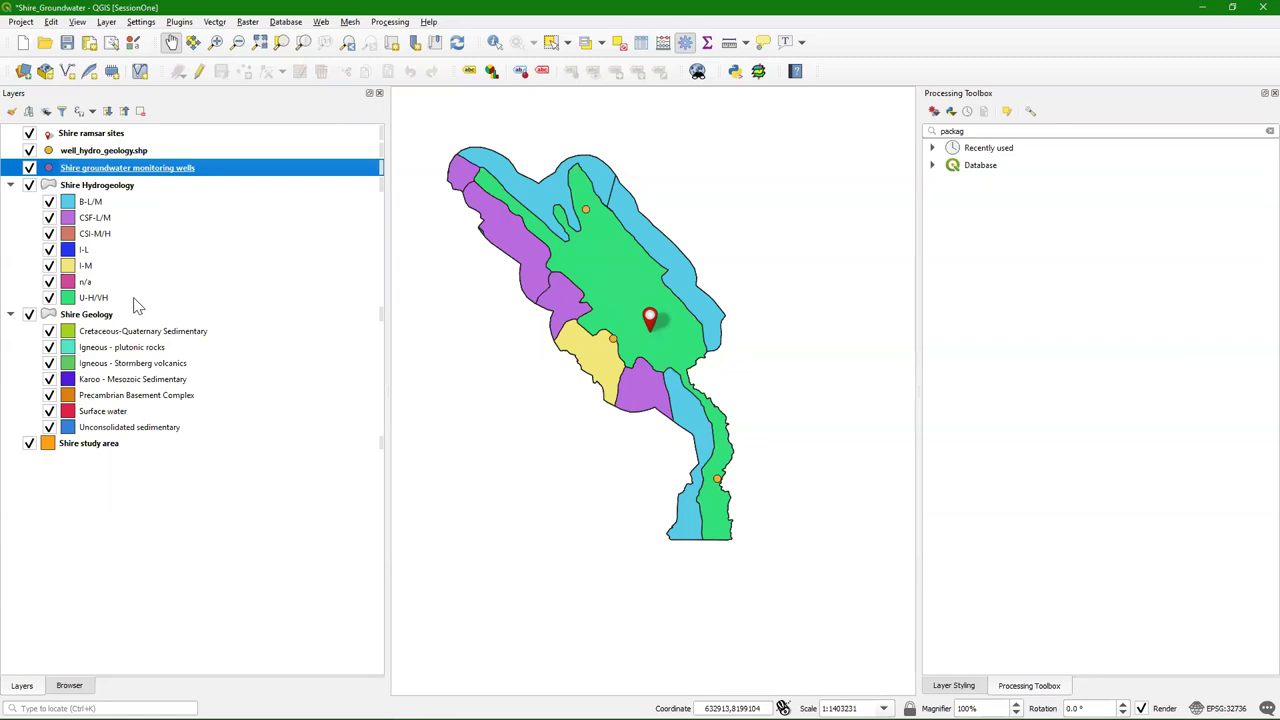
right_click(97, 173)
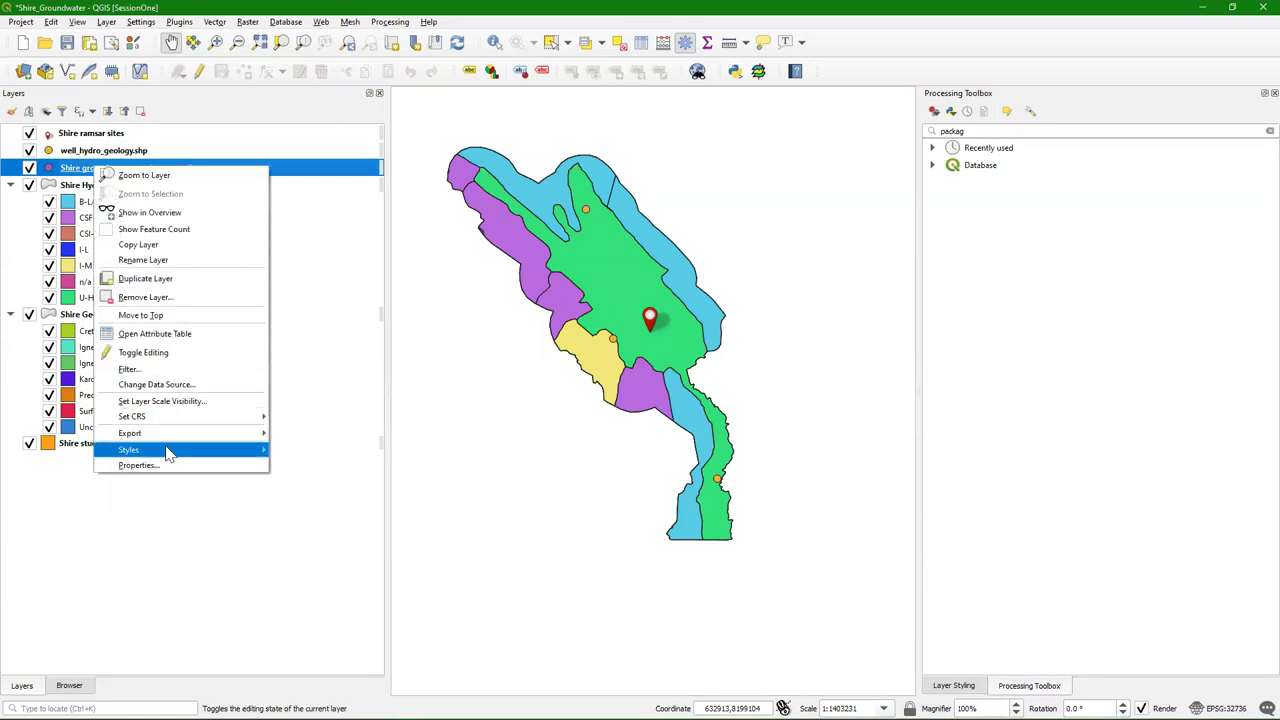
click(148, 467)
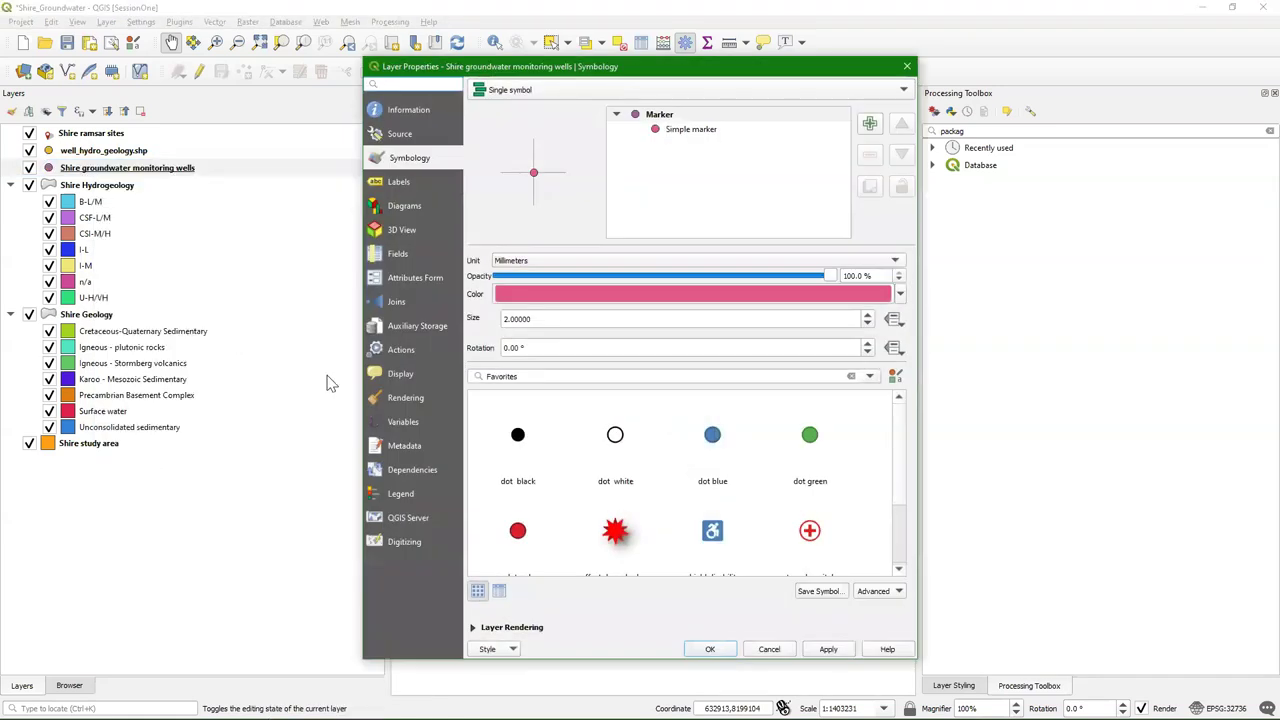
click(396, 304)
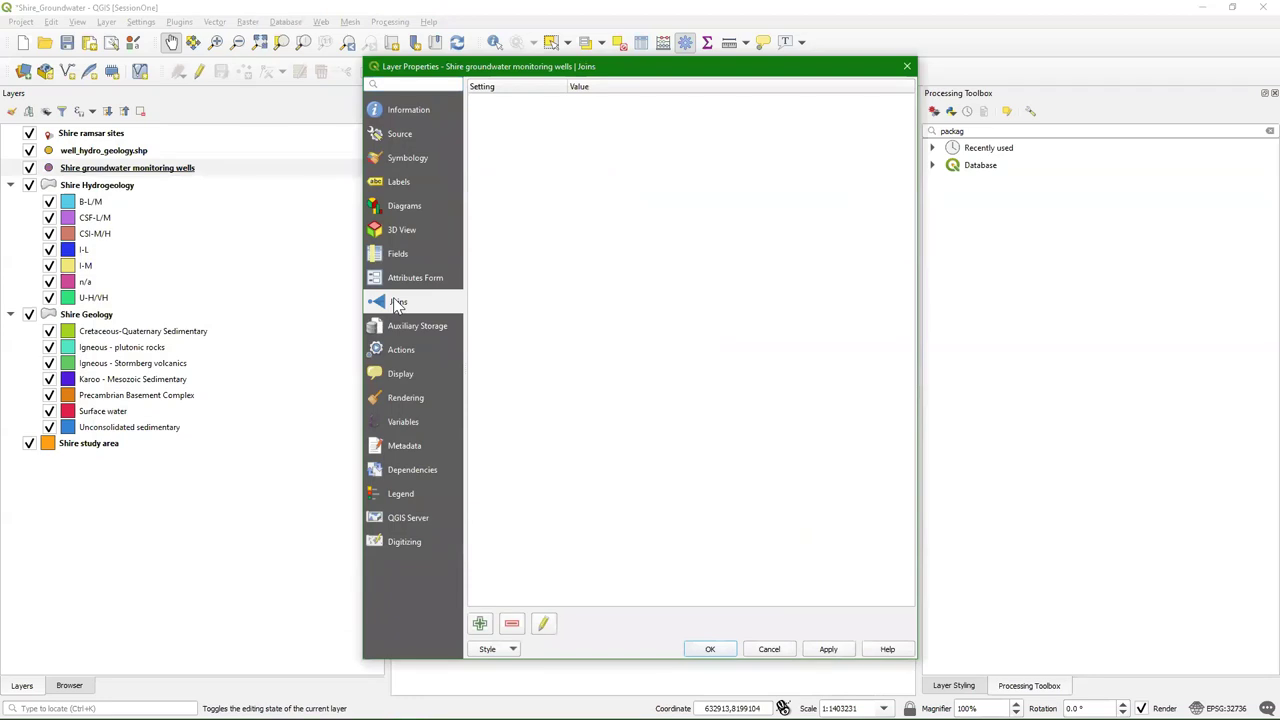
click(480, 624)
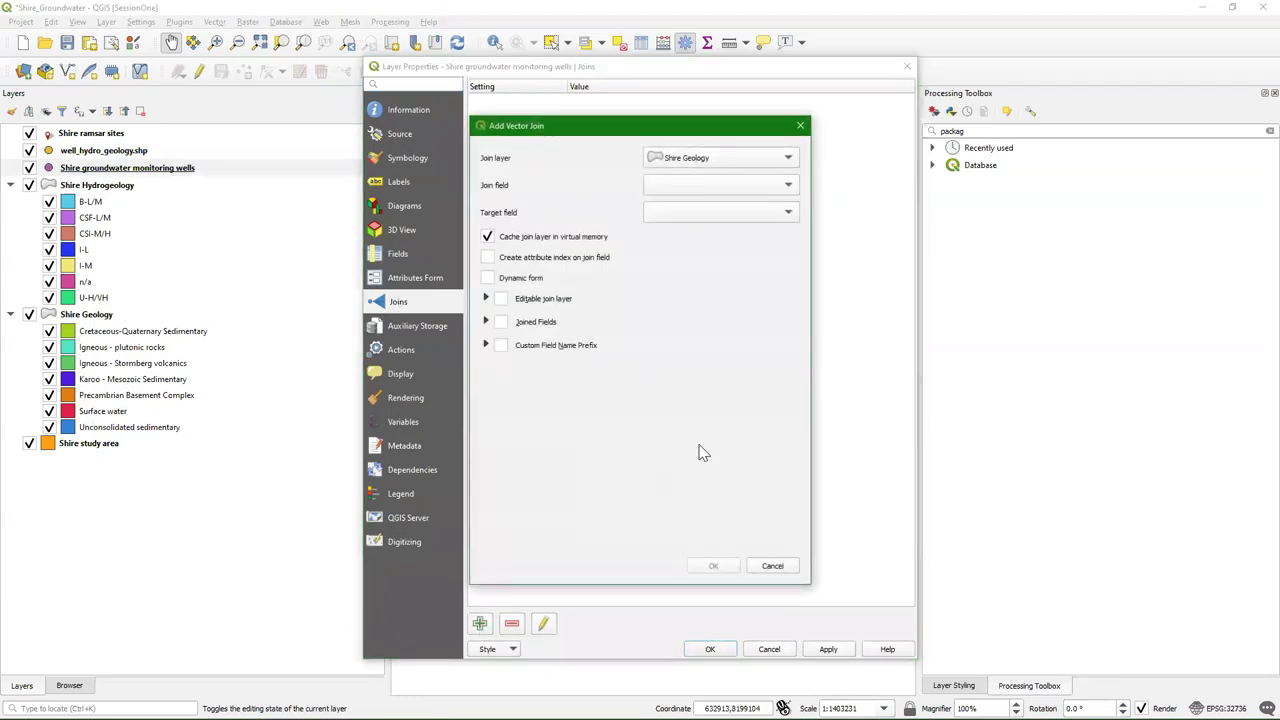
click(789, 162)
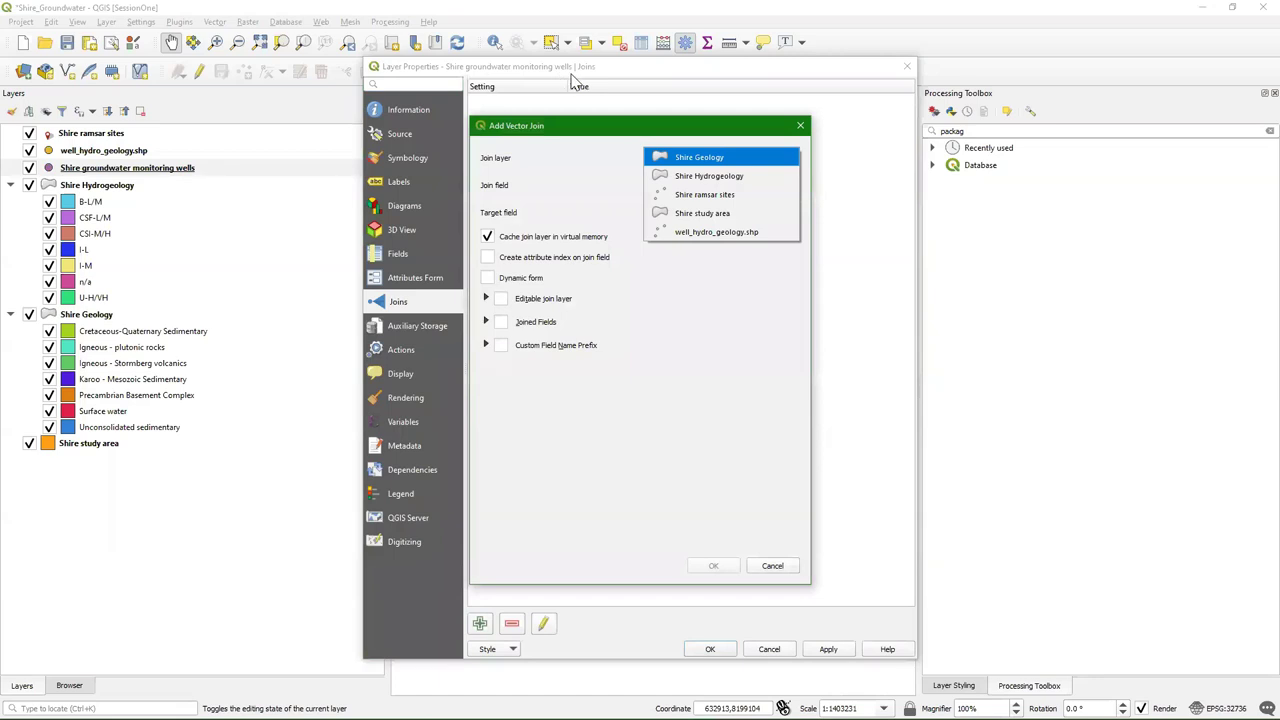
click(714, 232)
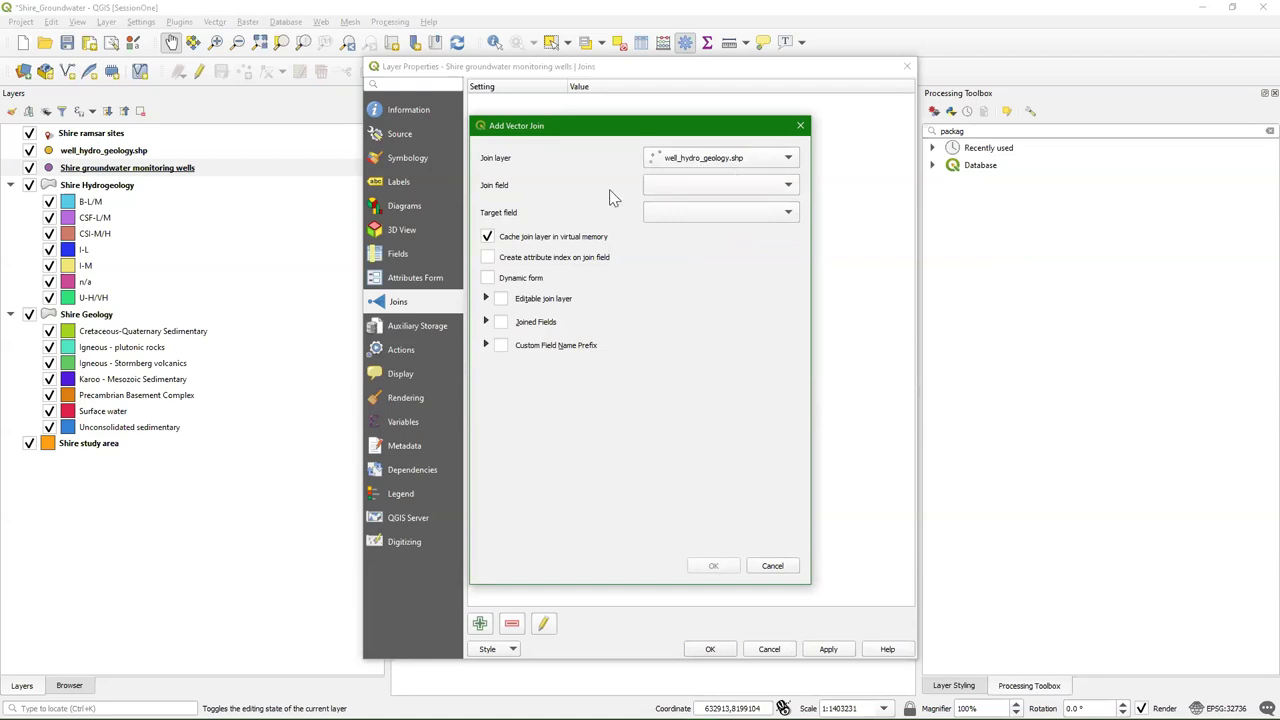
click(680, 186)
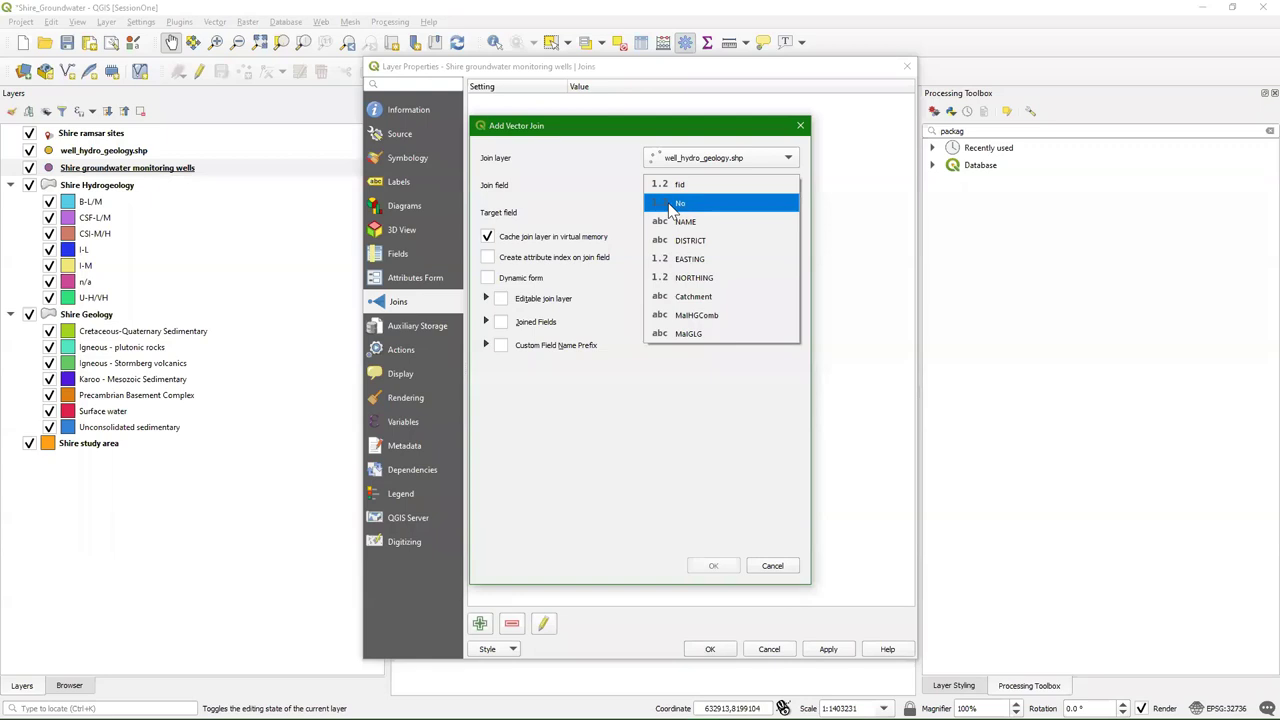
click(696, 210)
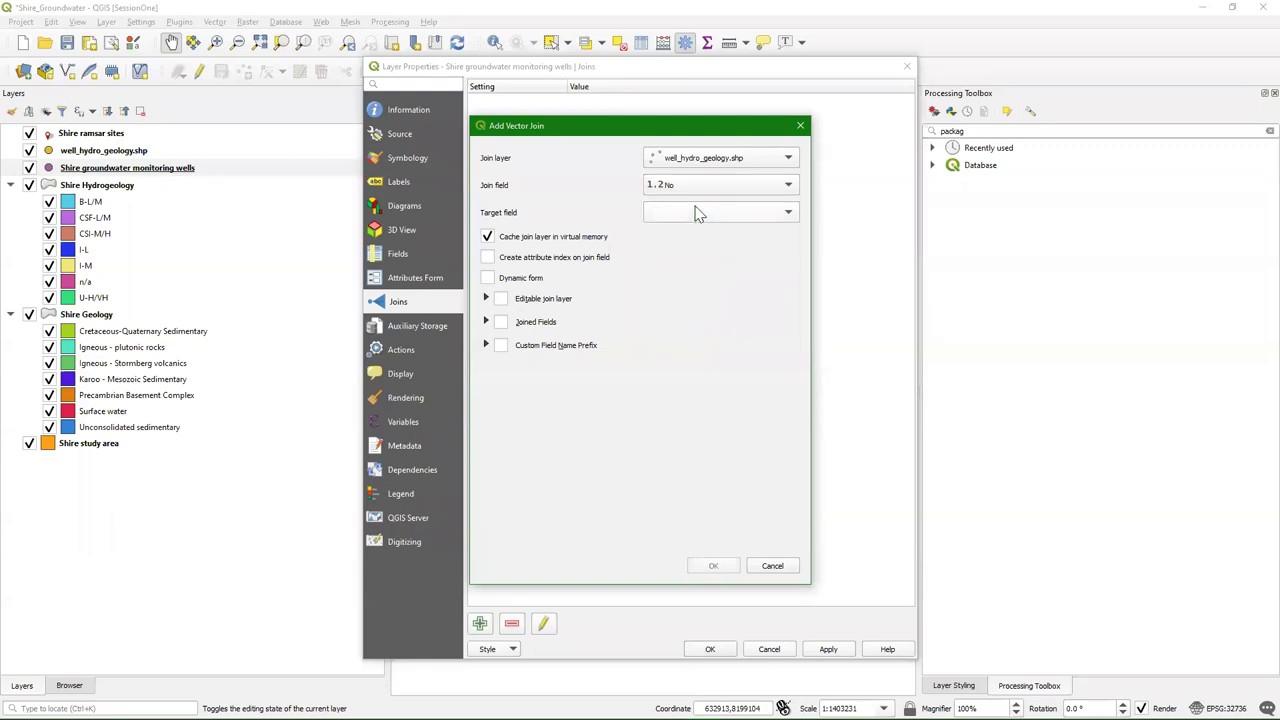
click(716, 213)
click(685, 233)
Limit the joined fields to MalHGComb and MalGLG
click(486, 322)
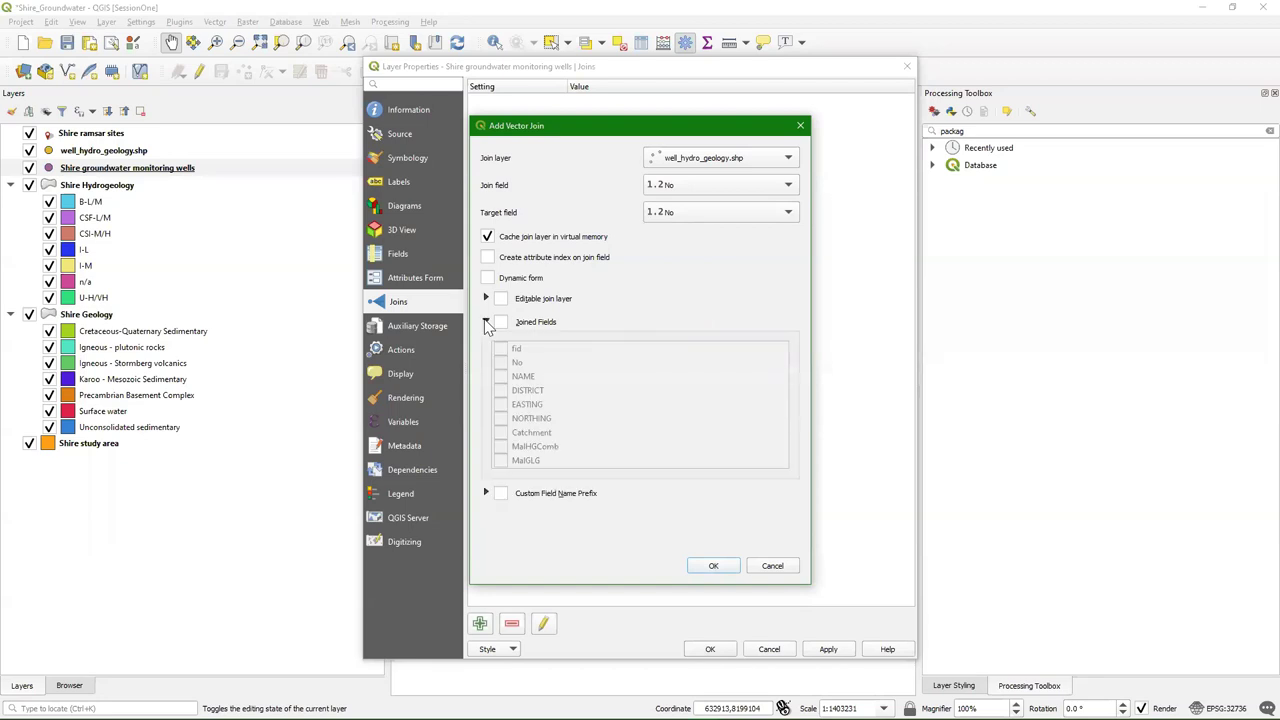
click(501, 322)
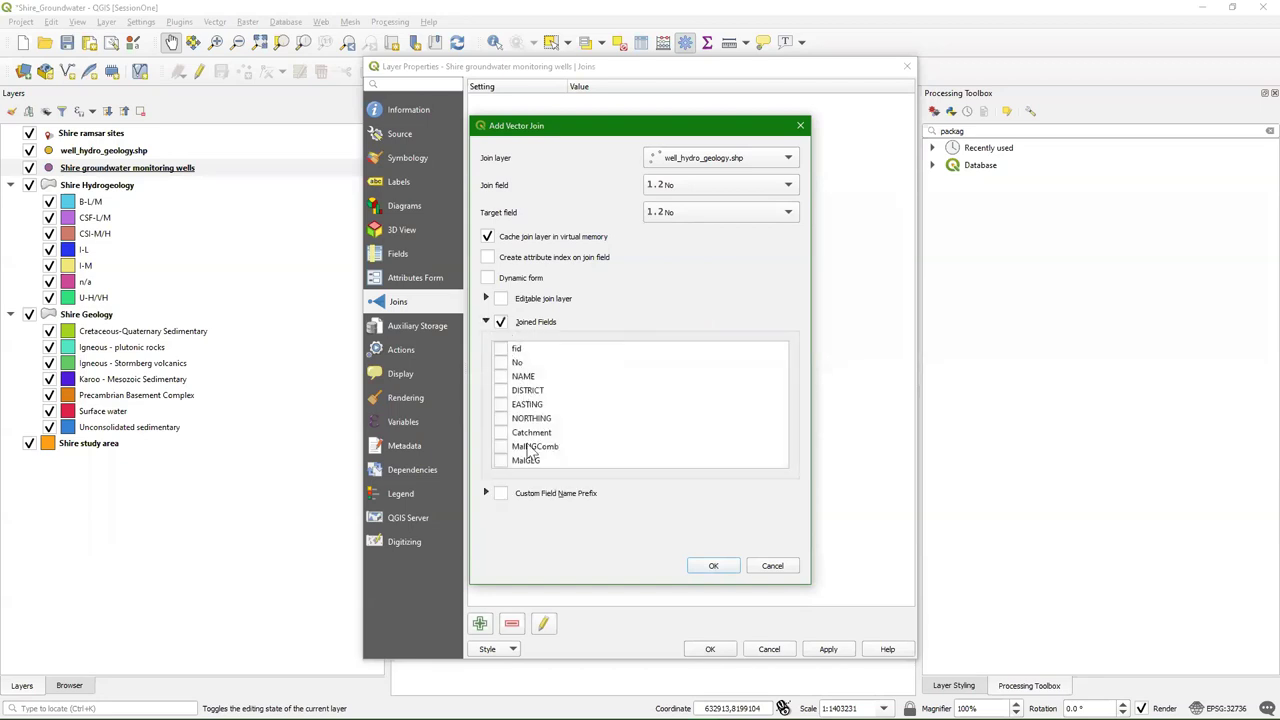
click(501, 461)
Enable an empty custom field name prefix, accept the join and close the layer properties after reviewing its settings
click(486, 498)
click(502, 487)
drag(601, 513, 494, 513)
key(BackSpace)
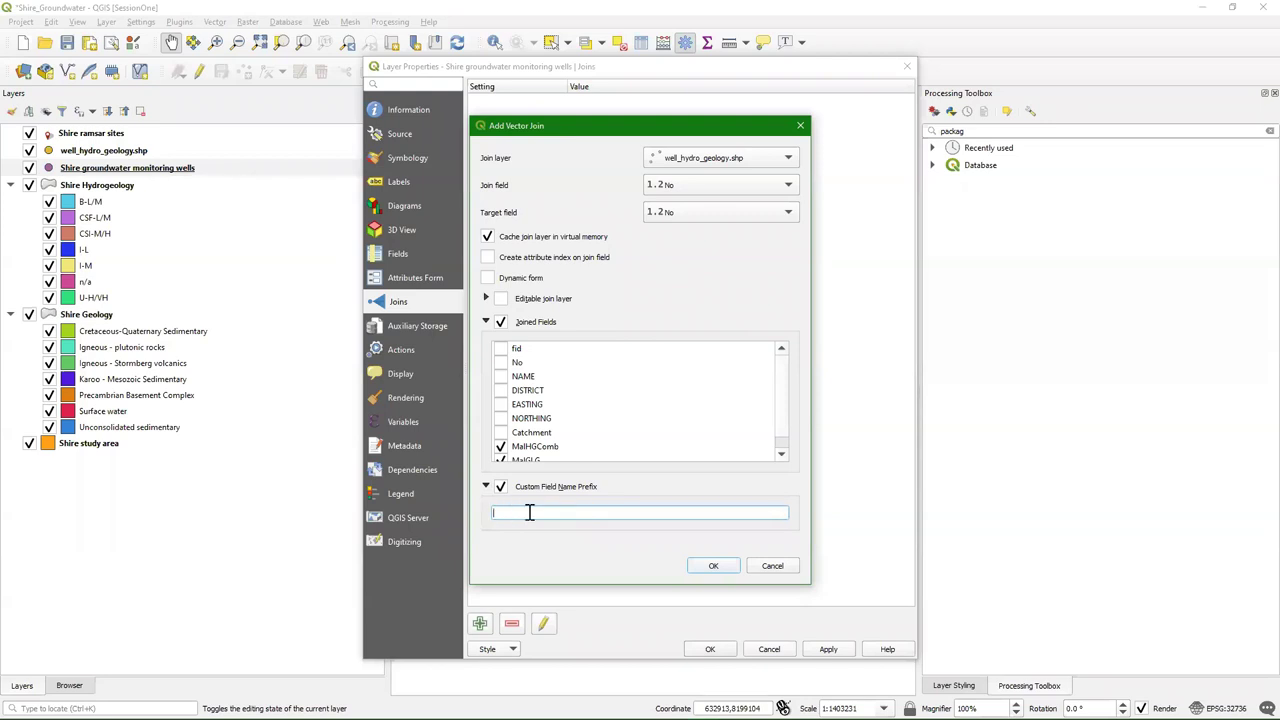
click(714, 566)
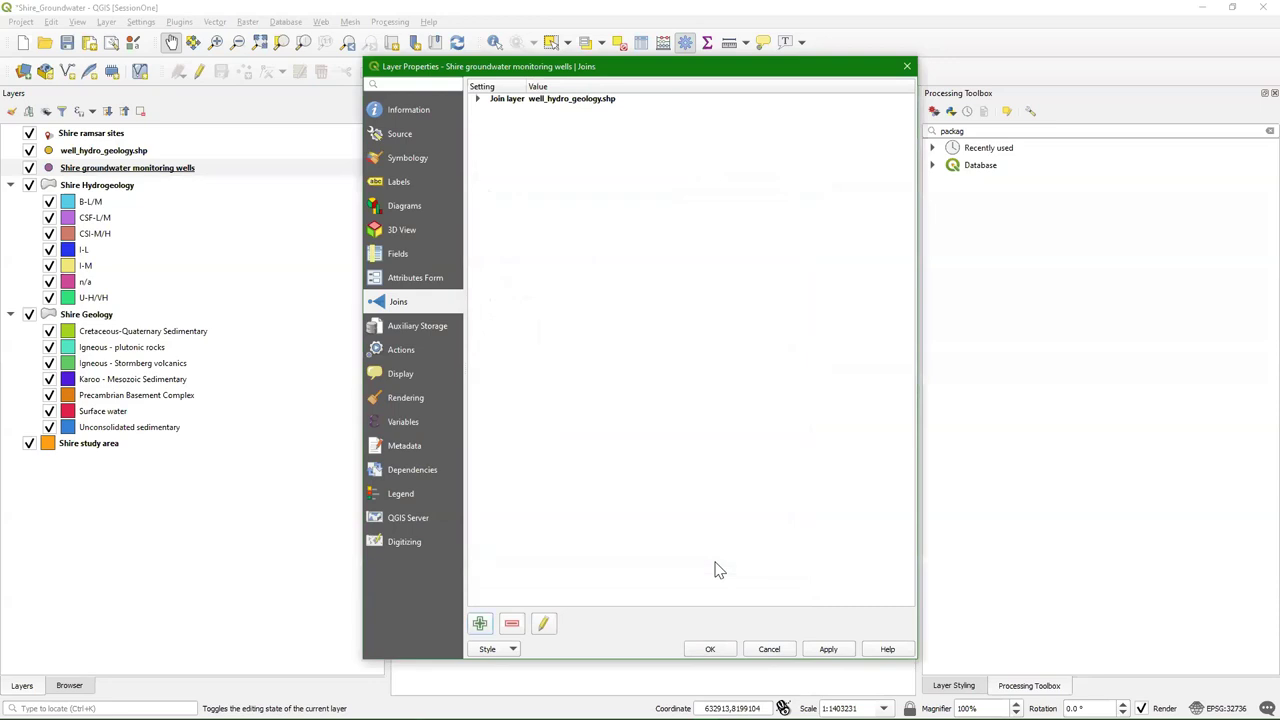
click(478, 100)
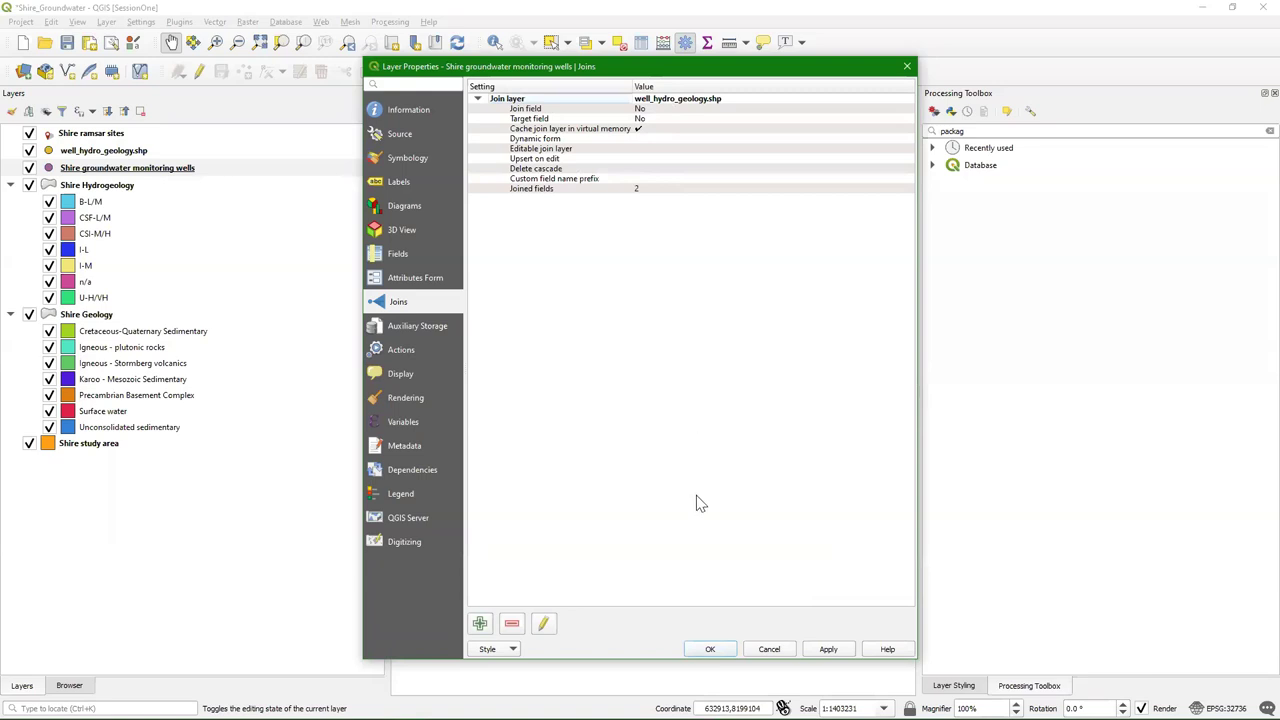
click(712, 651)
Check the joined MalHGComb and MalGLG columns in the Shire groundwater monitoring wells attribute table
right_click(120, 168)
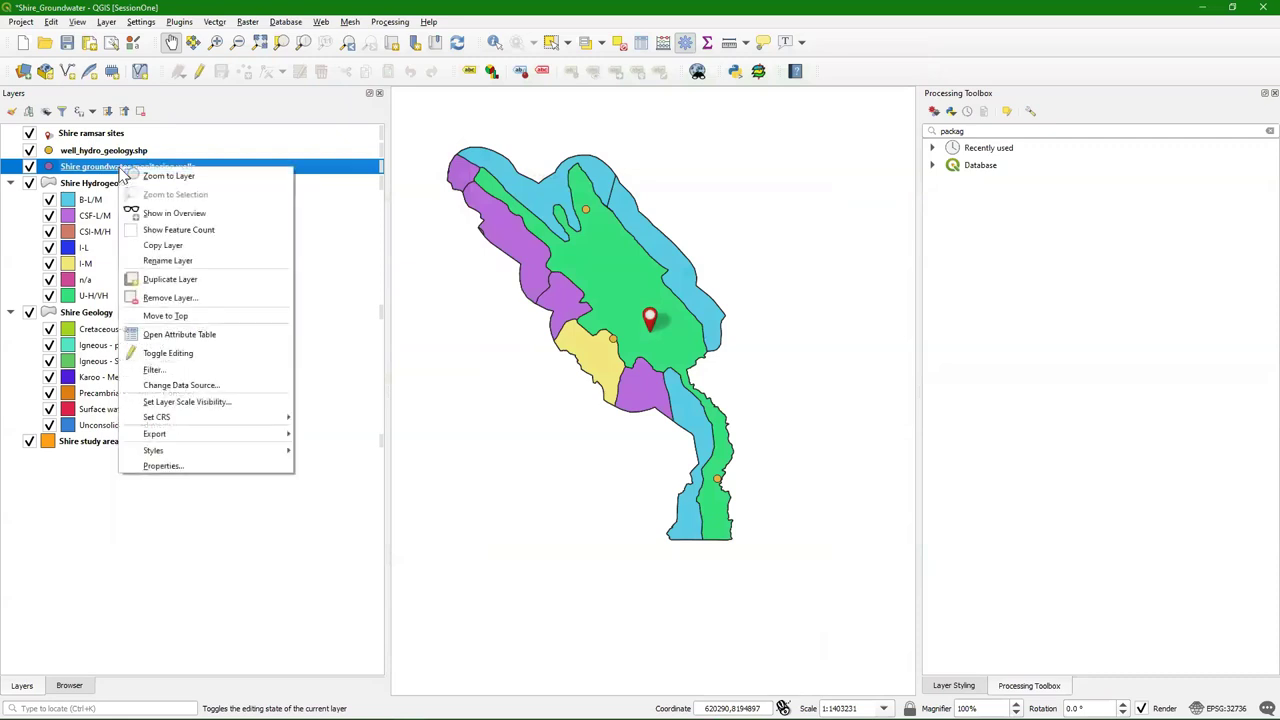
click(172, 338)
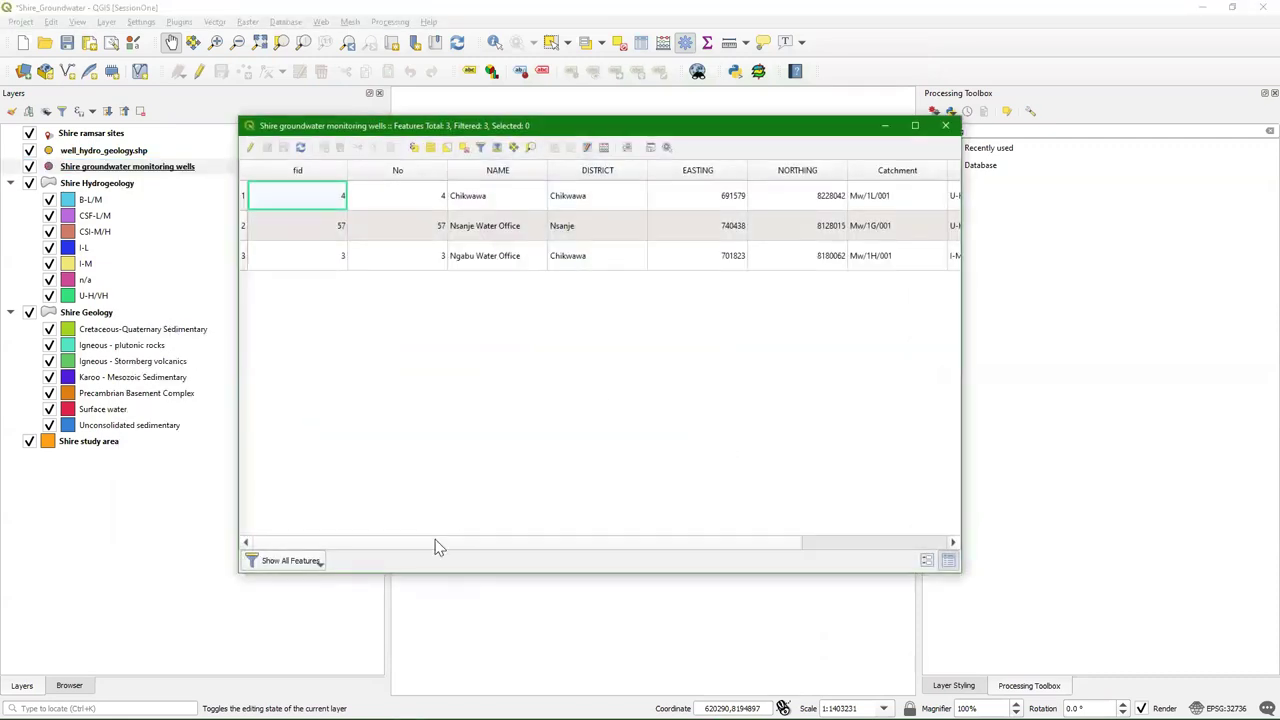
drag(430, 546, 541, 546)
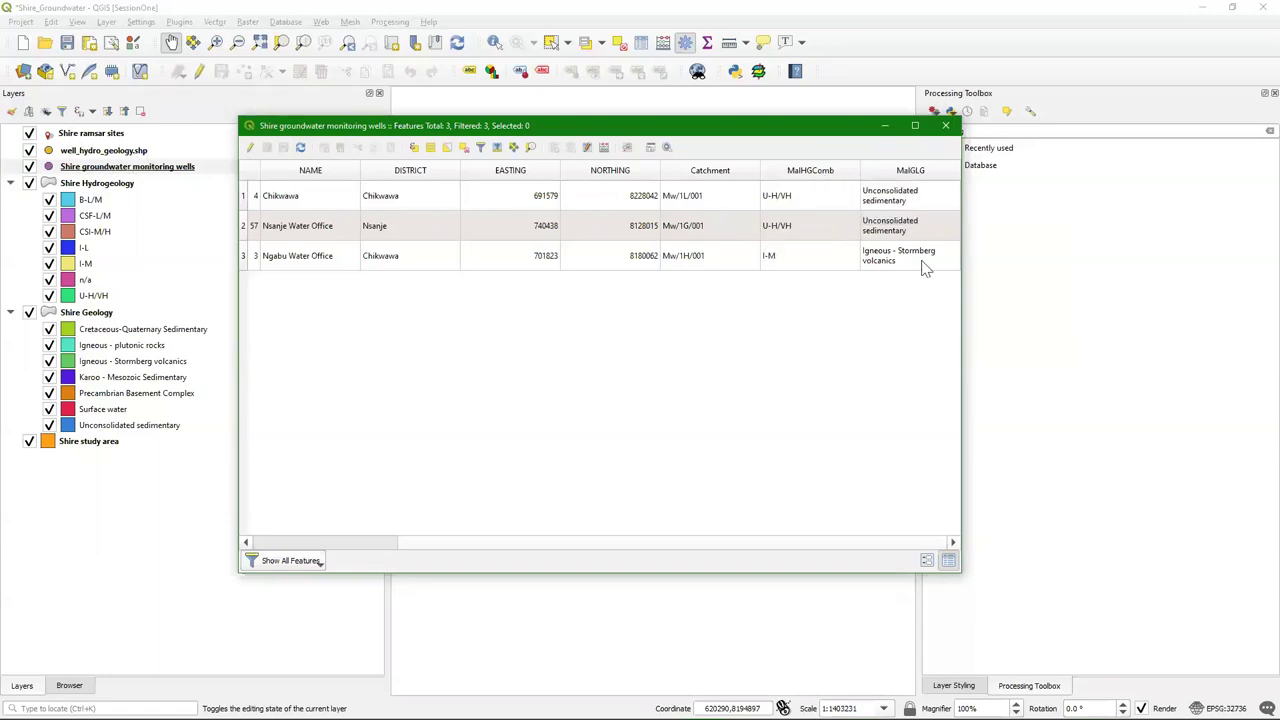
click(85, 153)
click(95, 153)
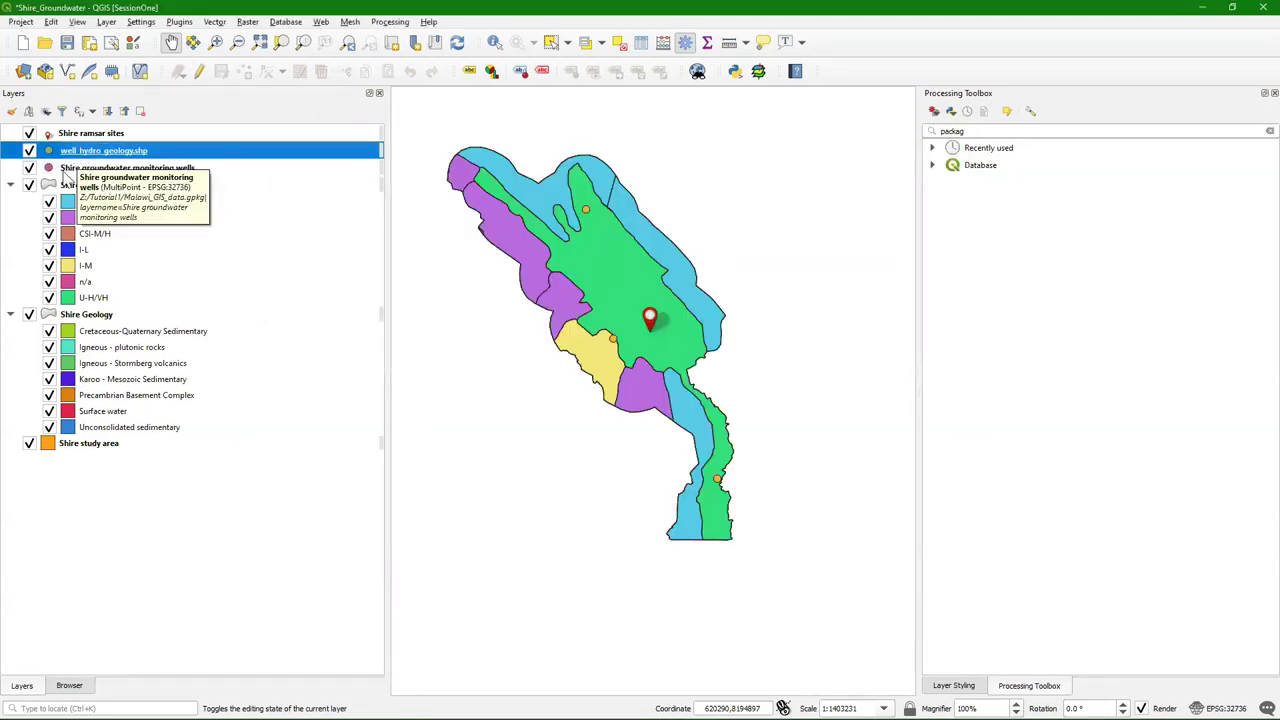
Open the Shire groundwater monitoring wells attribute table, widen it to show all columns and enable editing
click(72, 168)
right_click(66, 171)
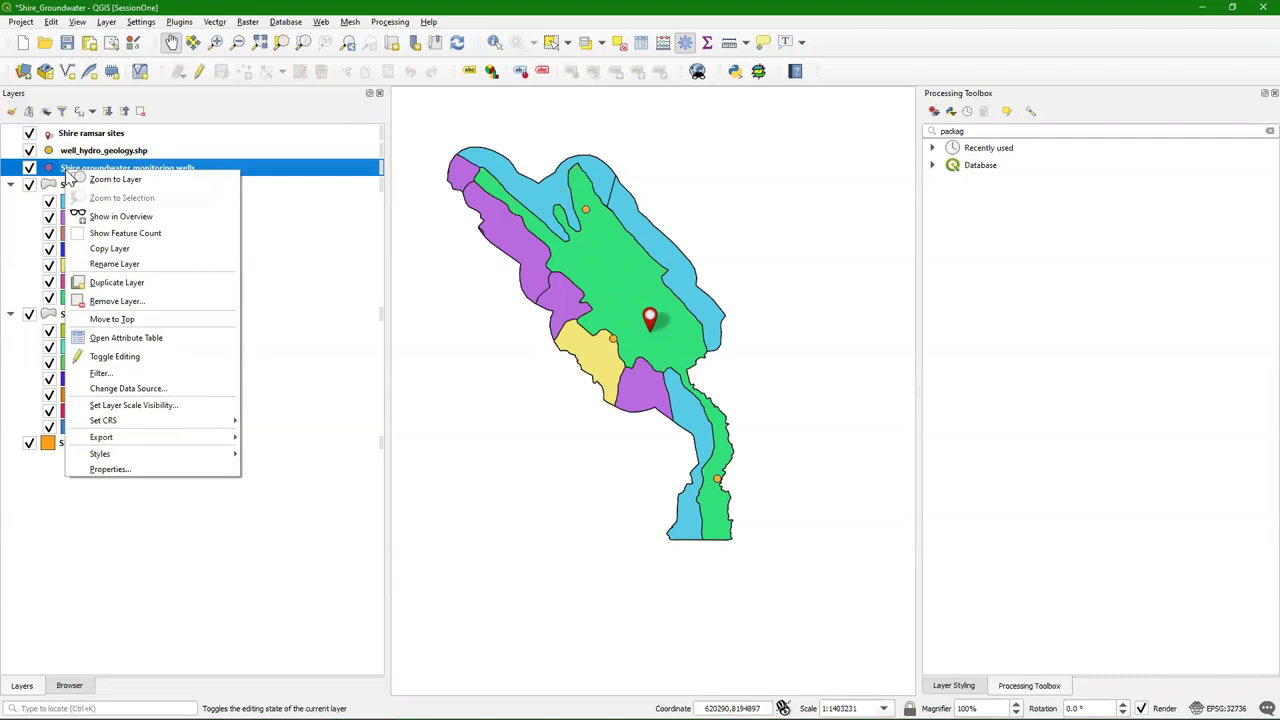
click(132, 337)
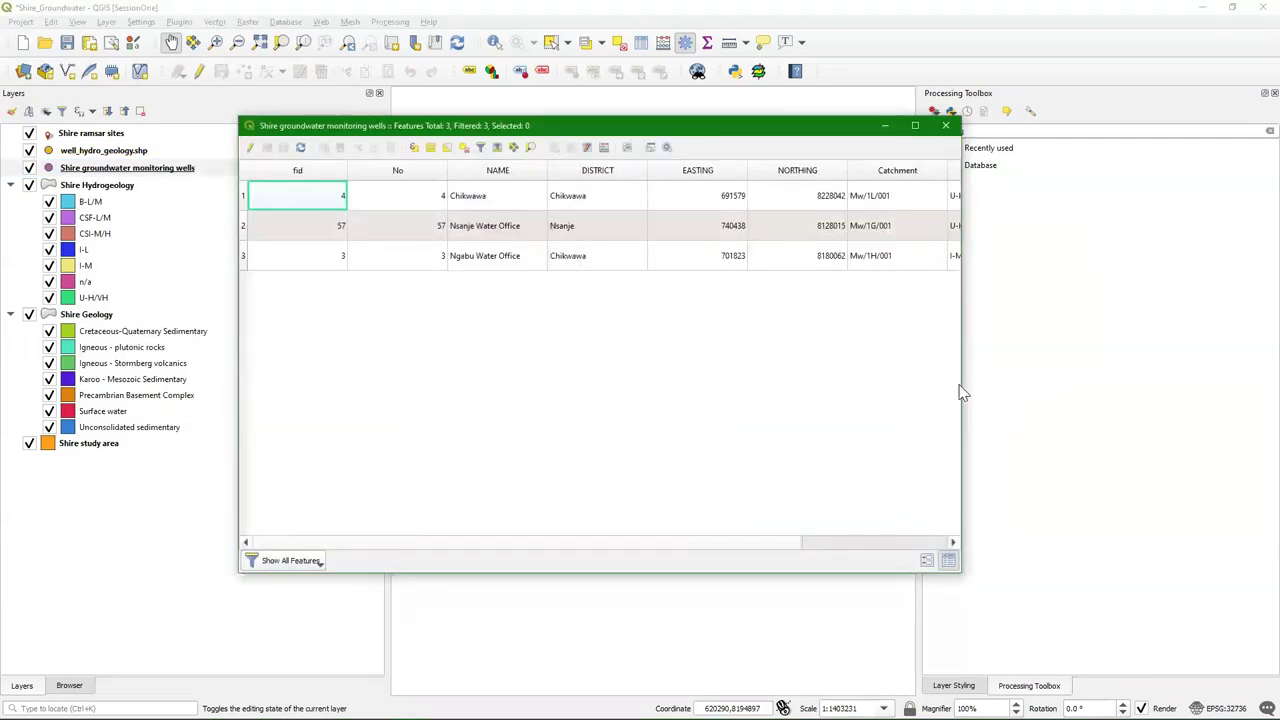
drag(961, 384, 1205, 384)
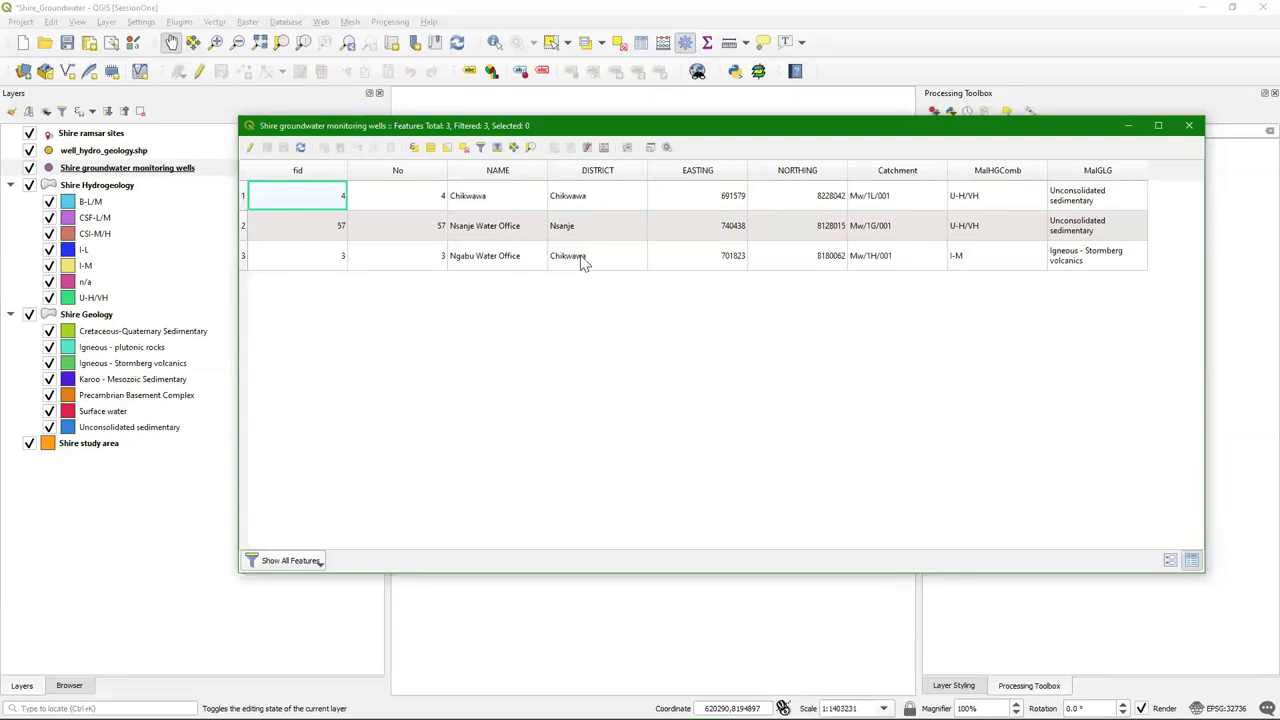
click(250, 148)
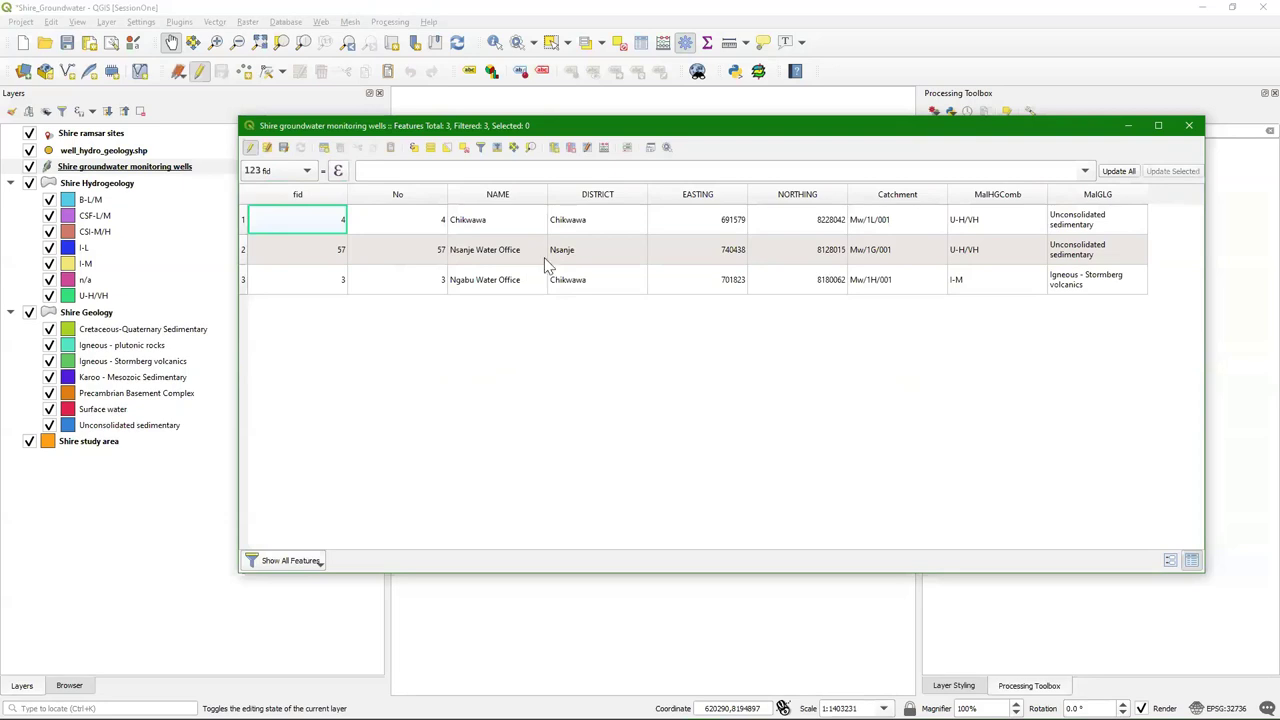
Define a new field named Geology of type Text (string) in the field calculator
click(605, 150)
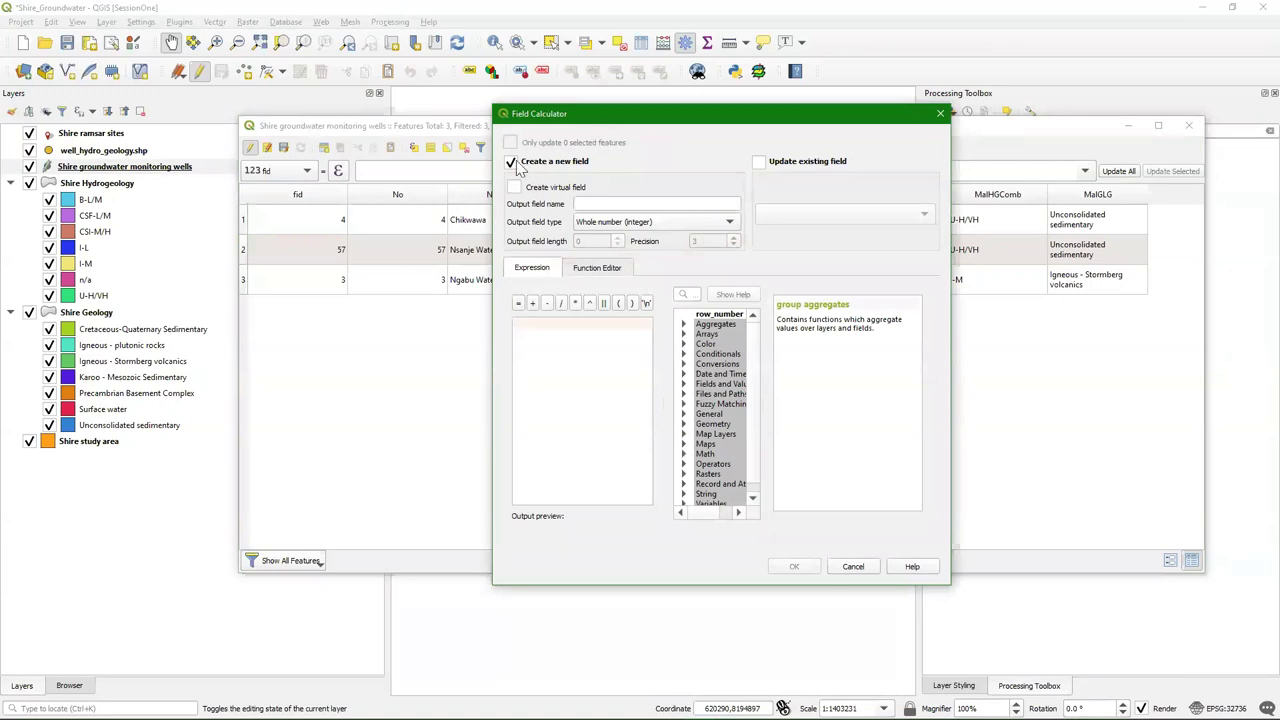
click(594, 203)
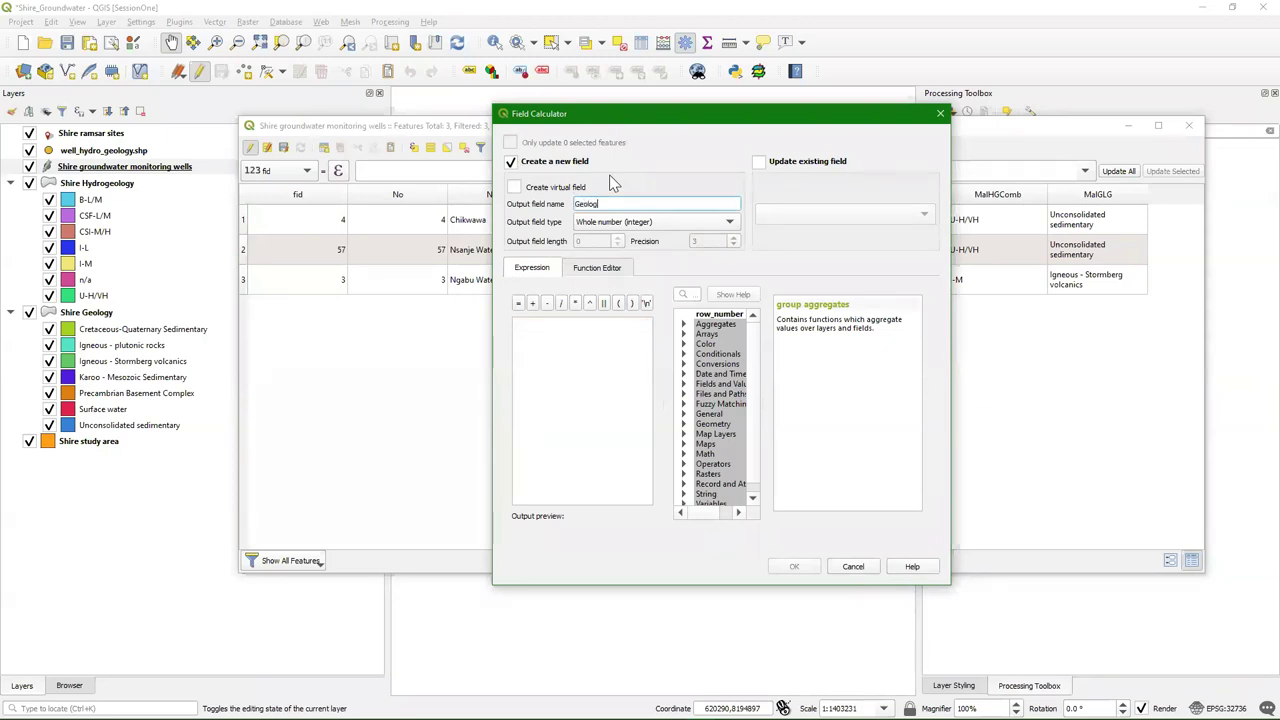
click(587, 222)
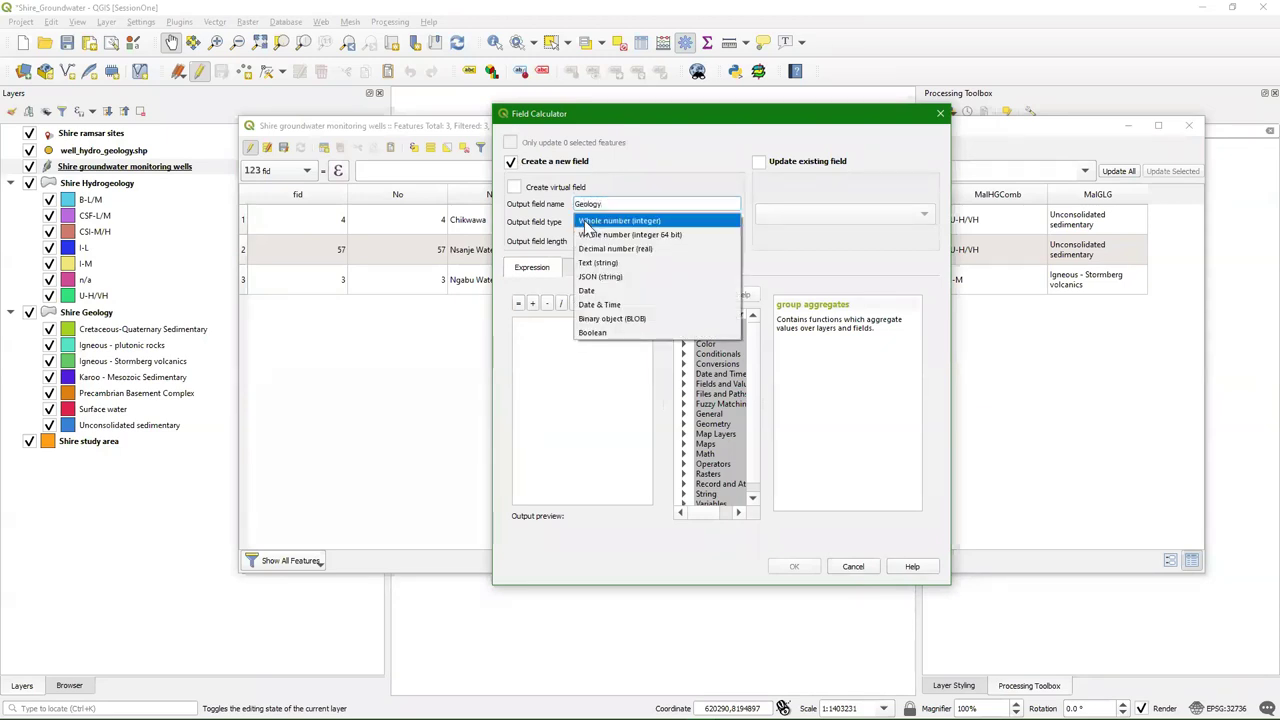
click(605, 263)
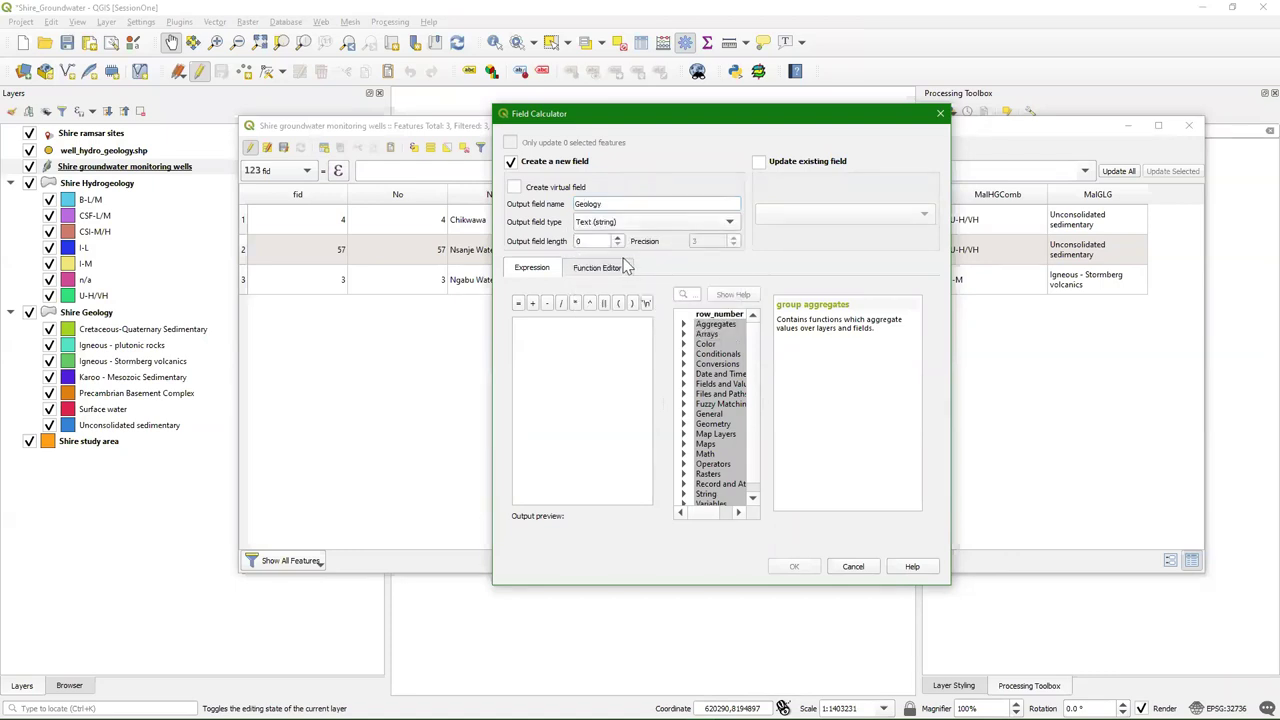
Use the joined MalGLG field as the expression for Geology and create the field
click(684, 385)
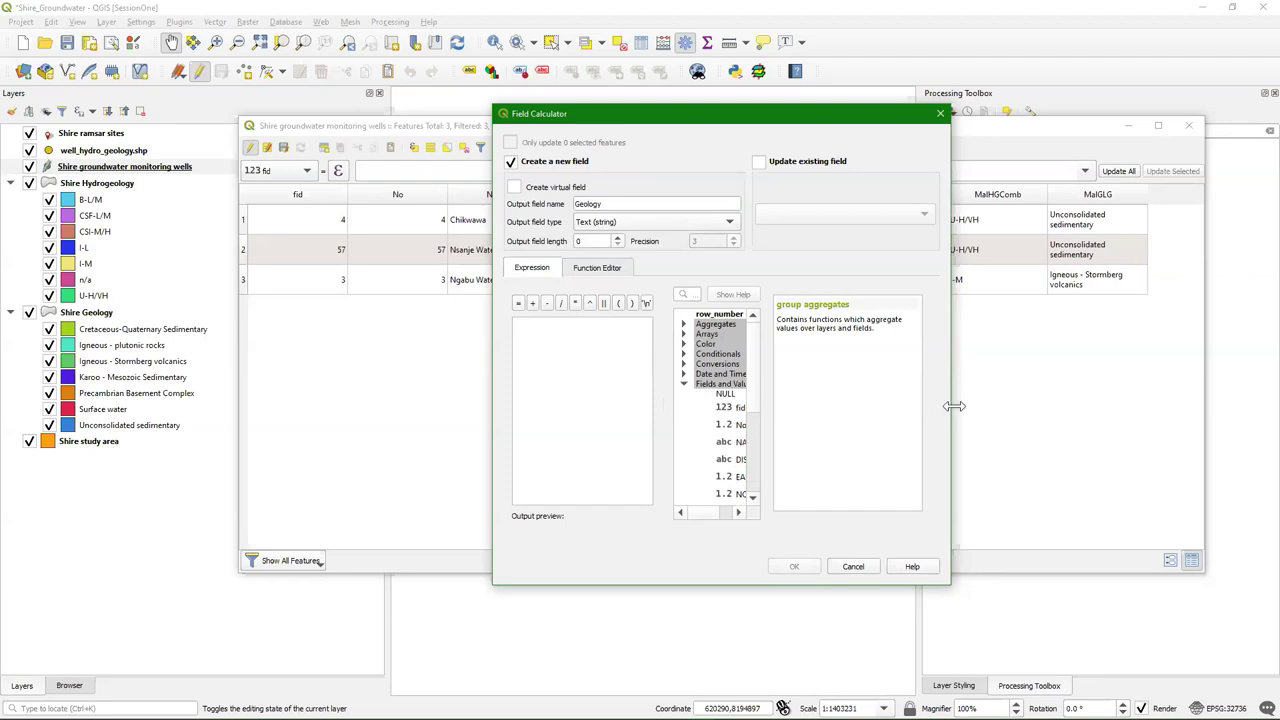
drag(953, 406, 1175, 406)
drag(889, 417, 892, 447)
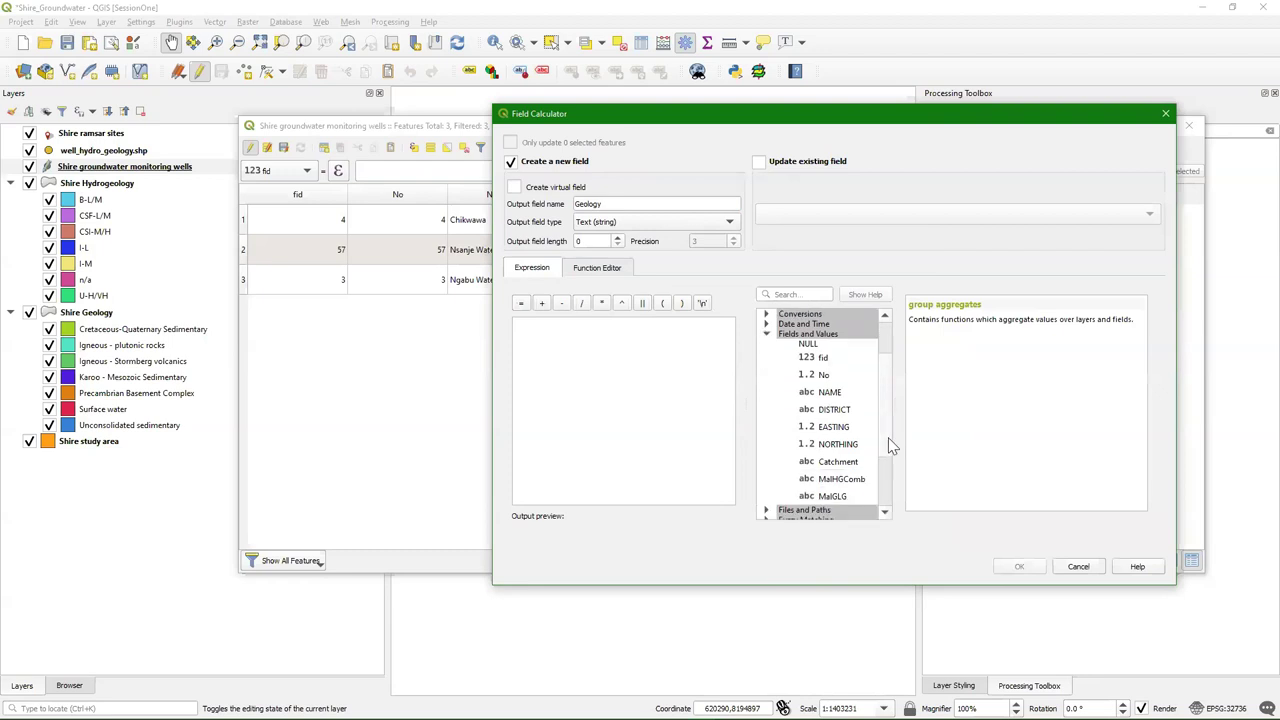
click(838, 498)
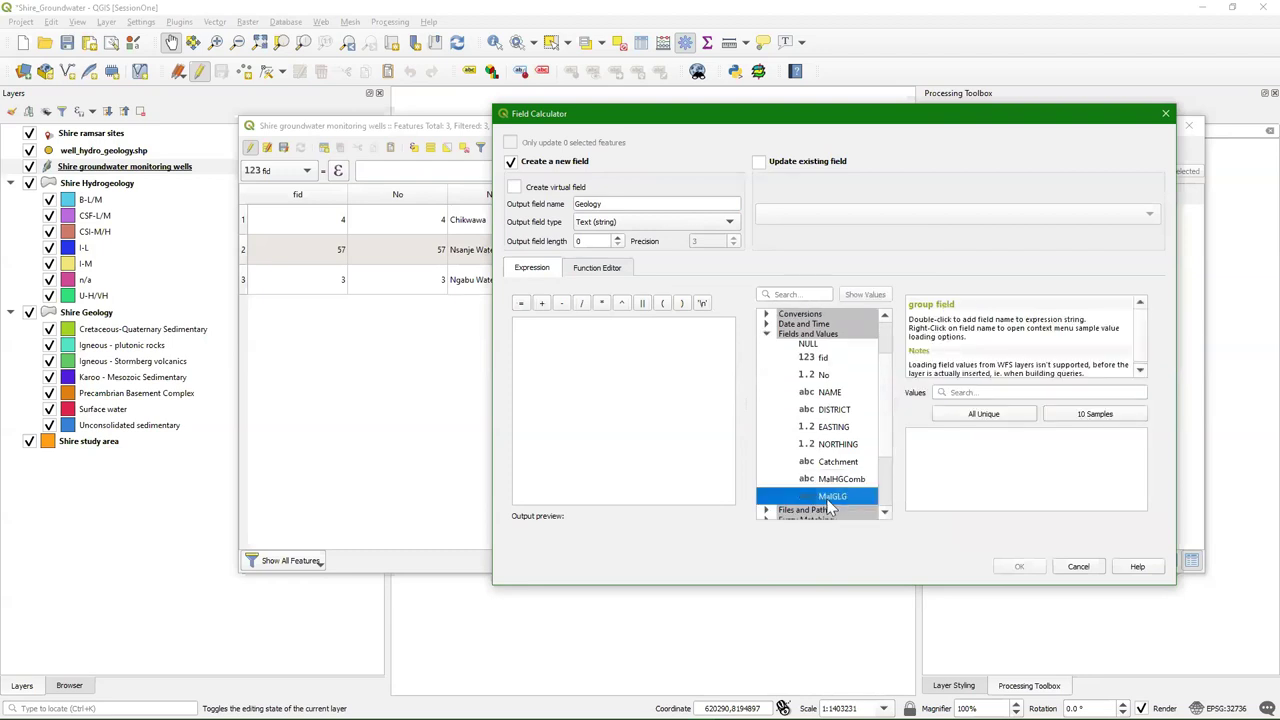
double_click(837, 496)
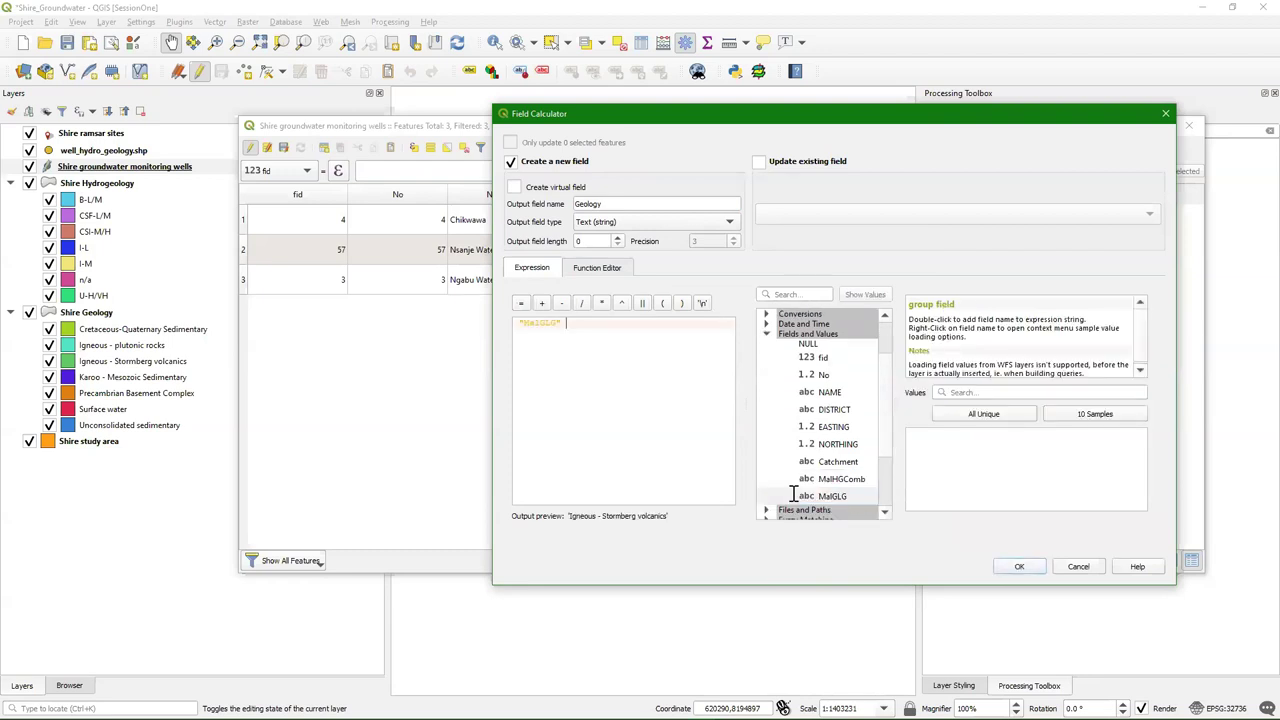
click(558, 322)
click(1018, 567)
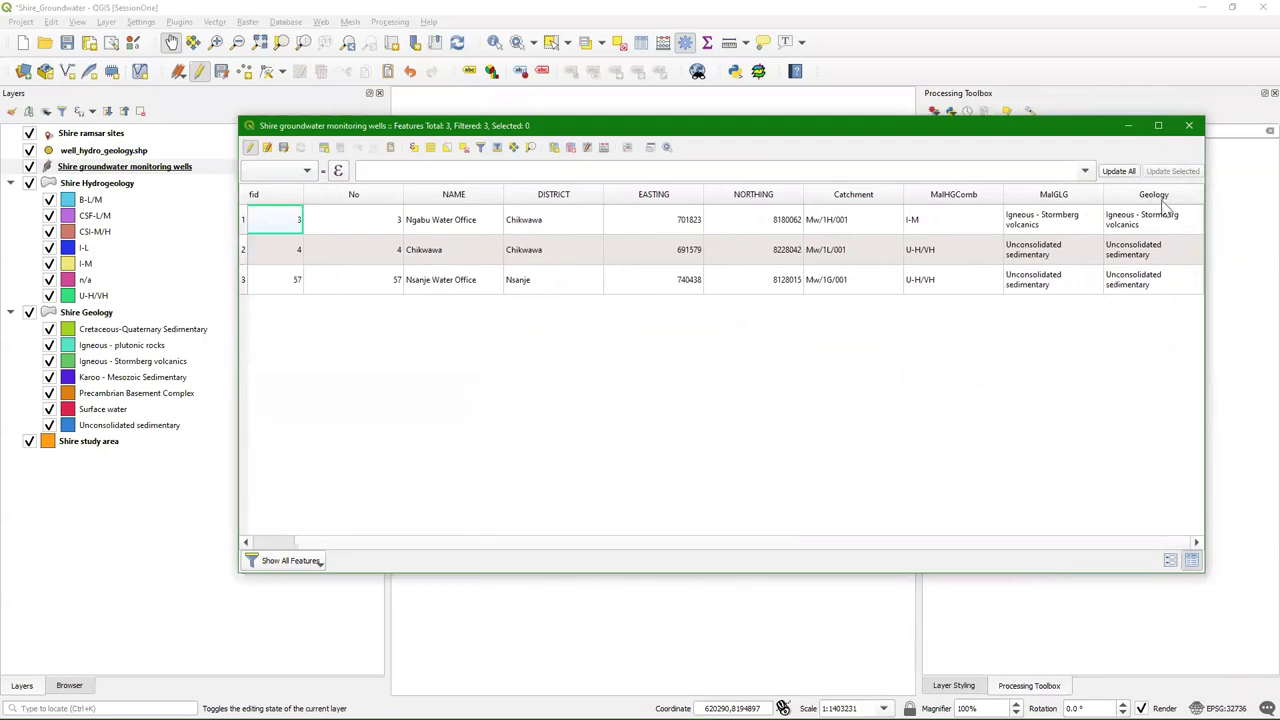
Define another new field named Hydrologeology of type Text (string) in the field calculator for the monitoring wells
click(605, 148)
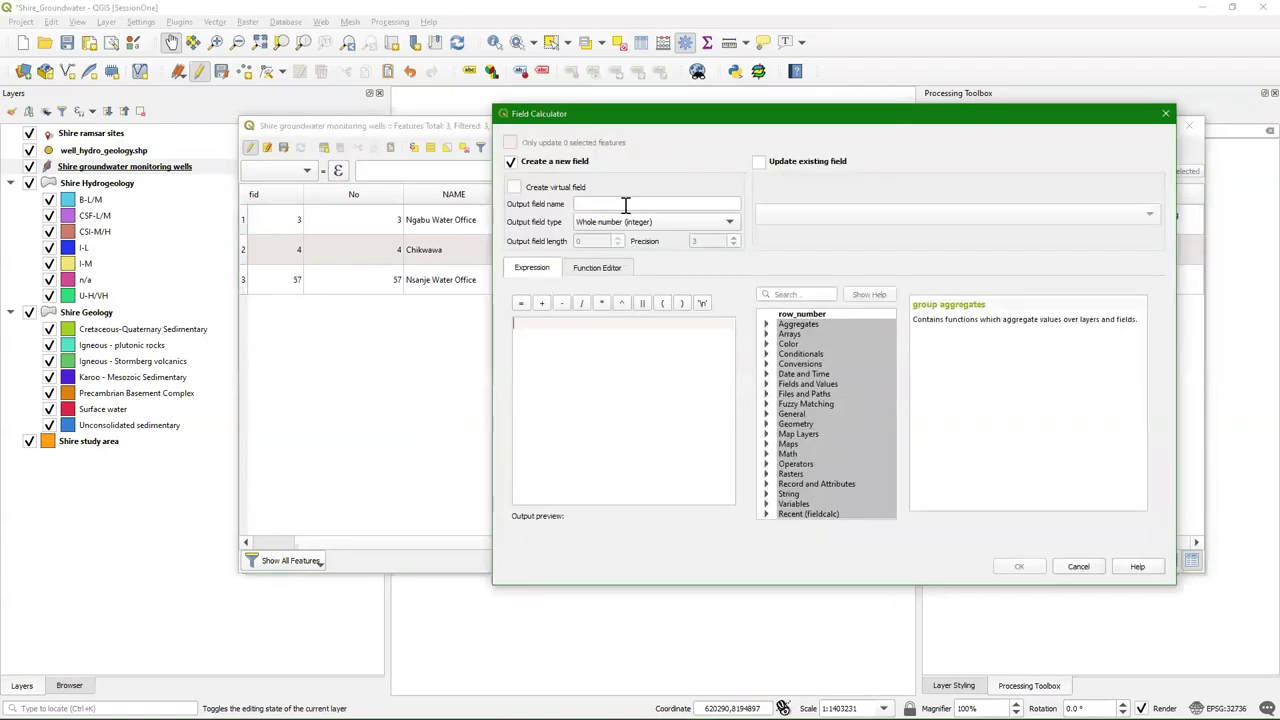
text(Hydrogeology)
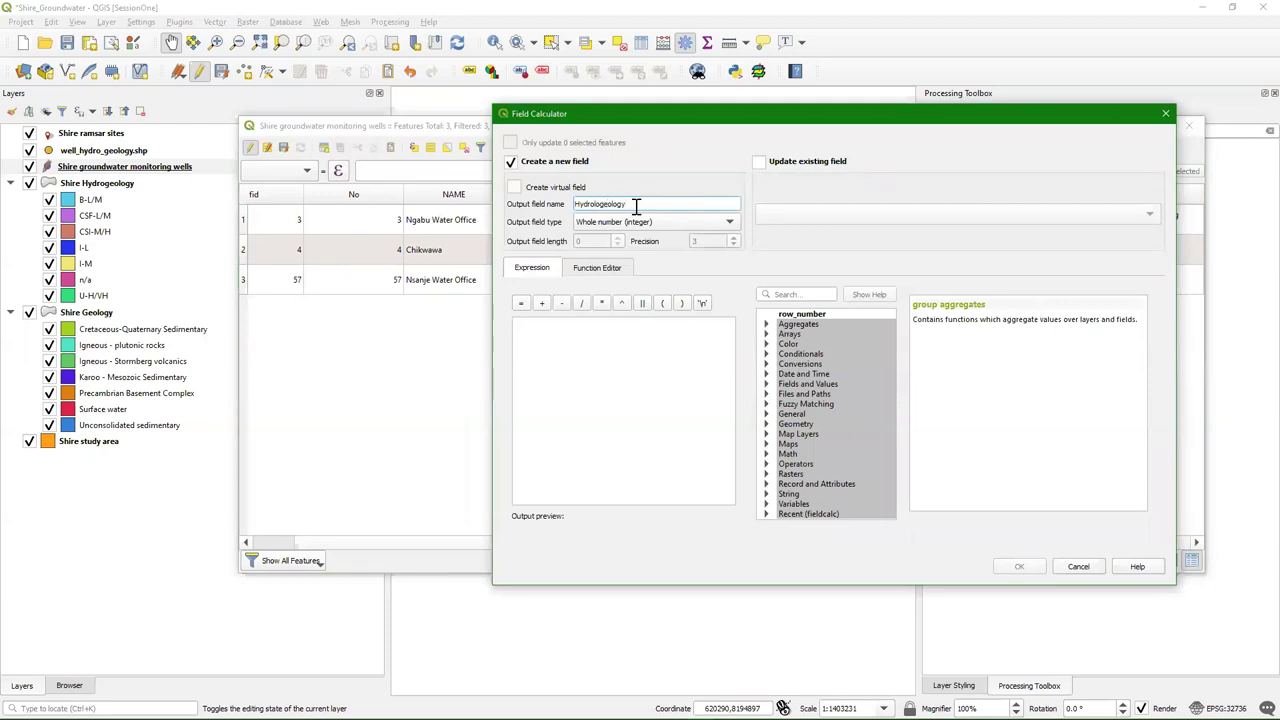
click(636, 222)
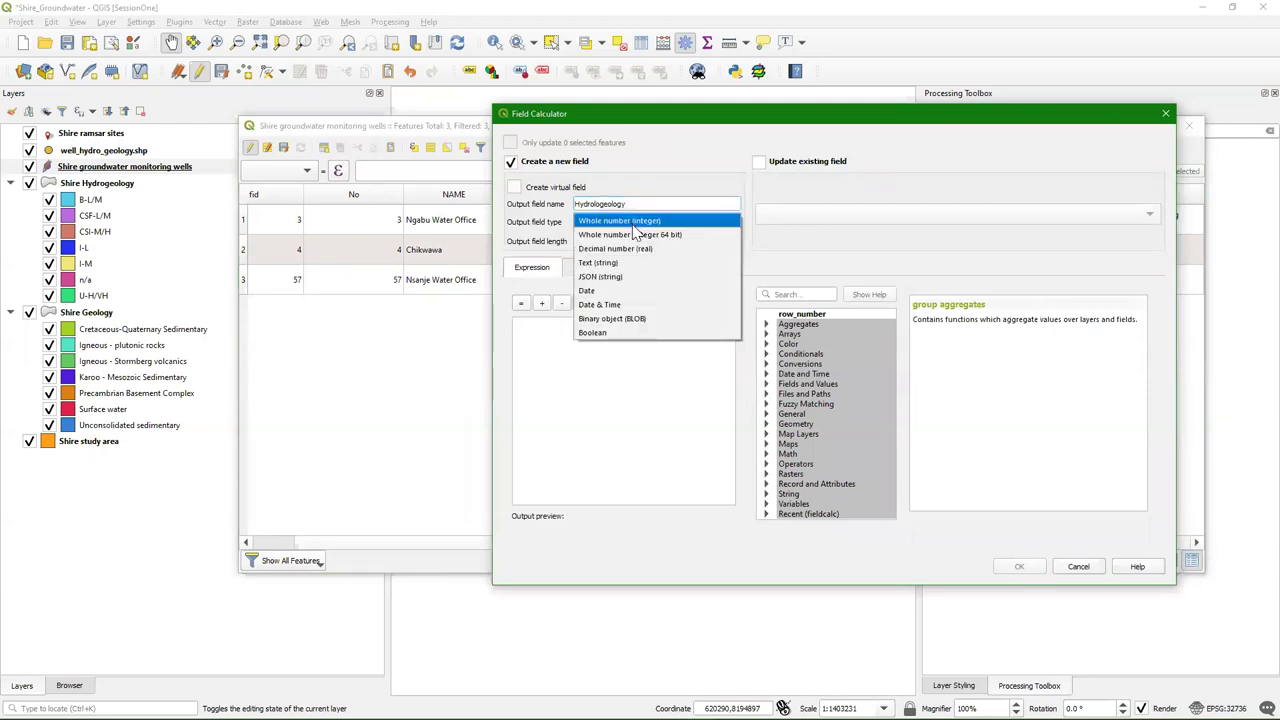
click(615, 262)
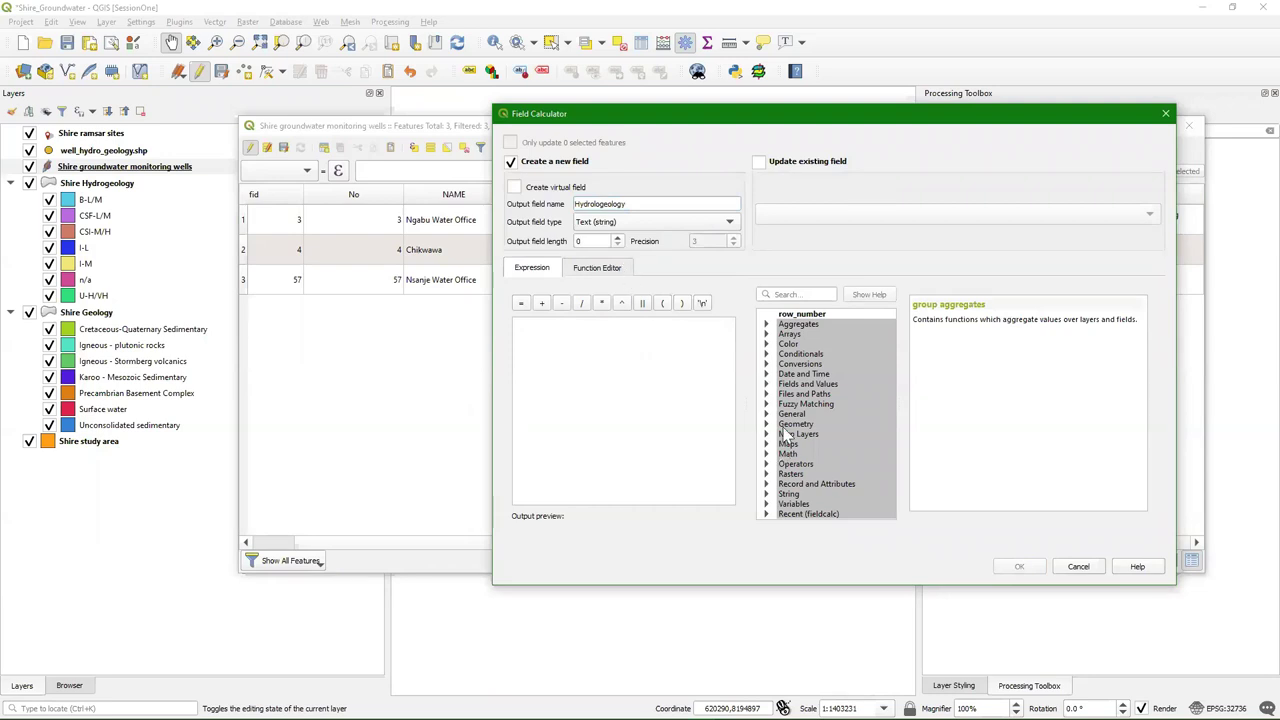
Use the joined MalHGComb field as the expression for Hydrologeology and create the field
click(766, 384)
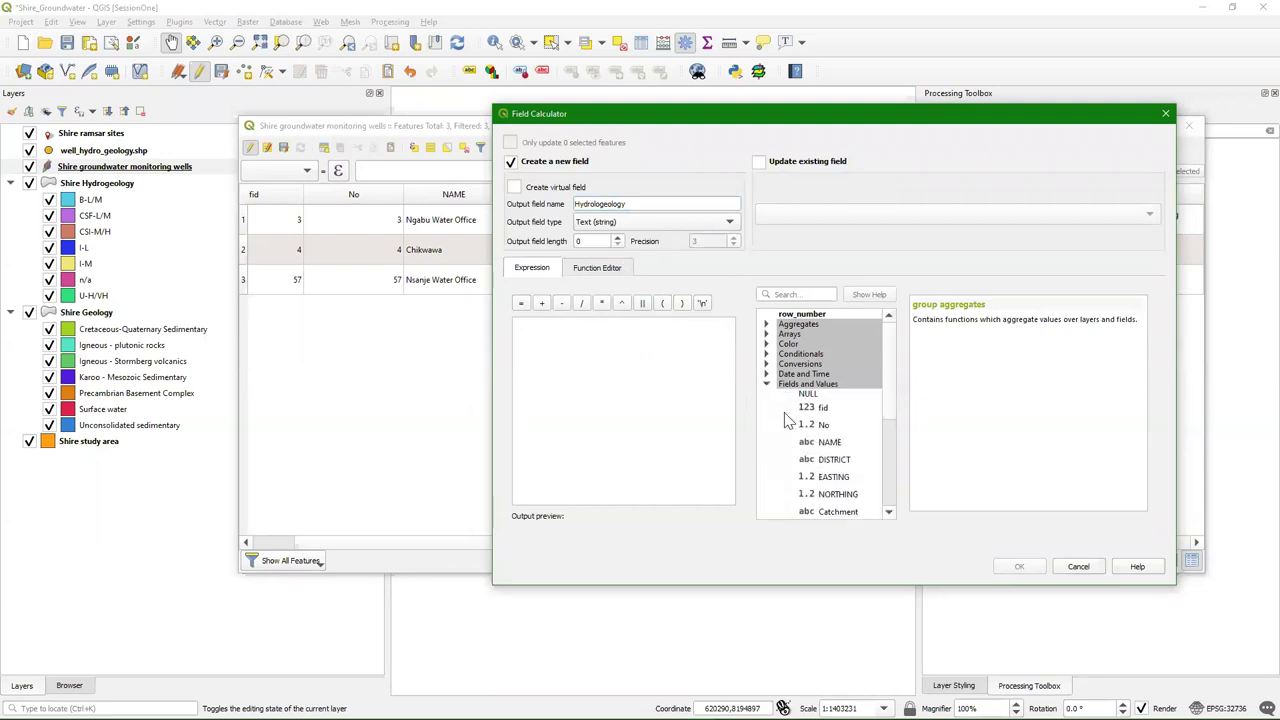
scroll(787, 420, down, 2)
click(838, 487)
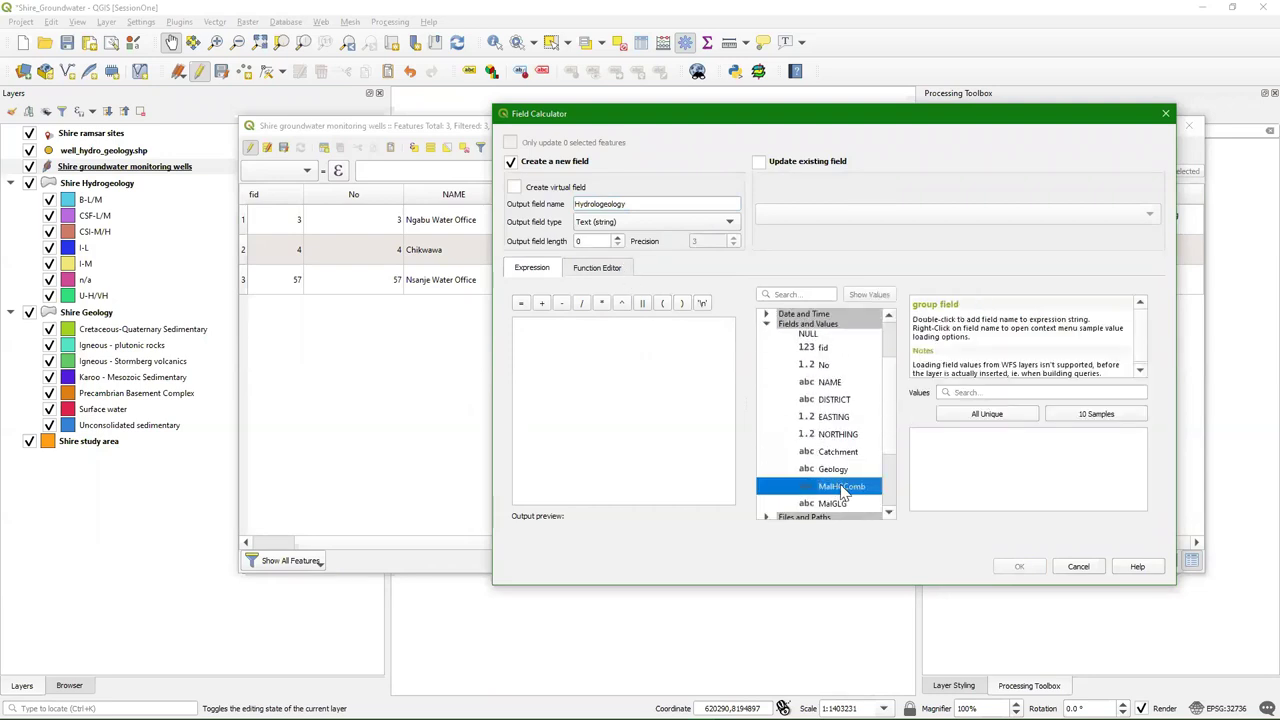
double_click(846, 487)
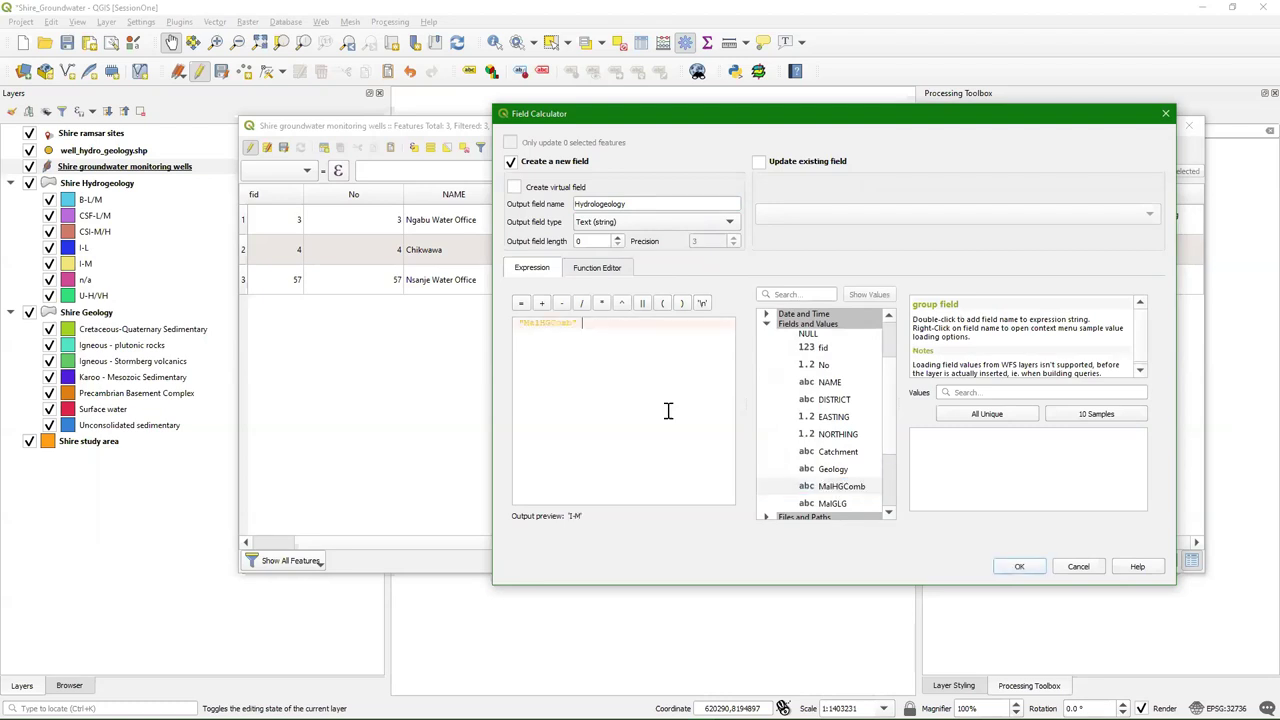
click(1019, 566)
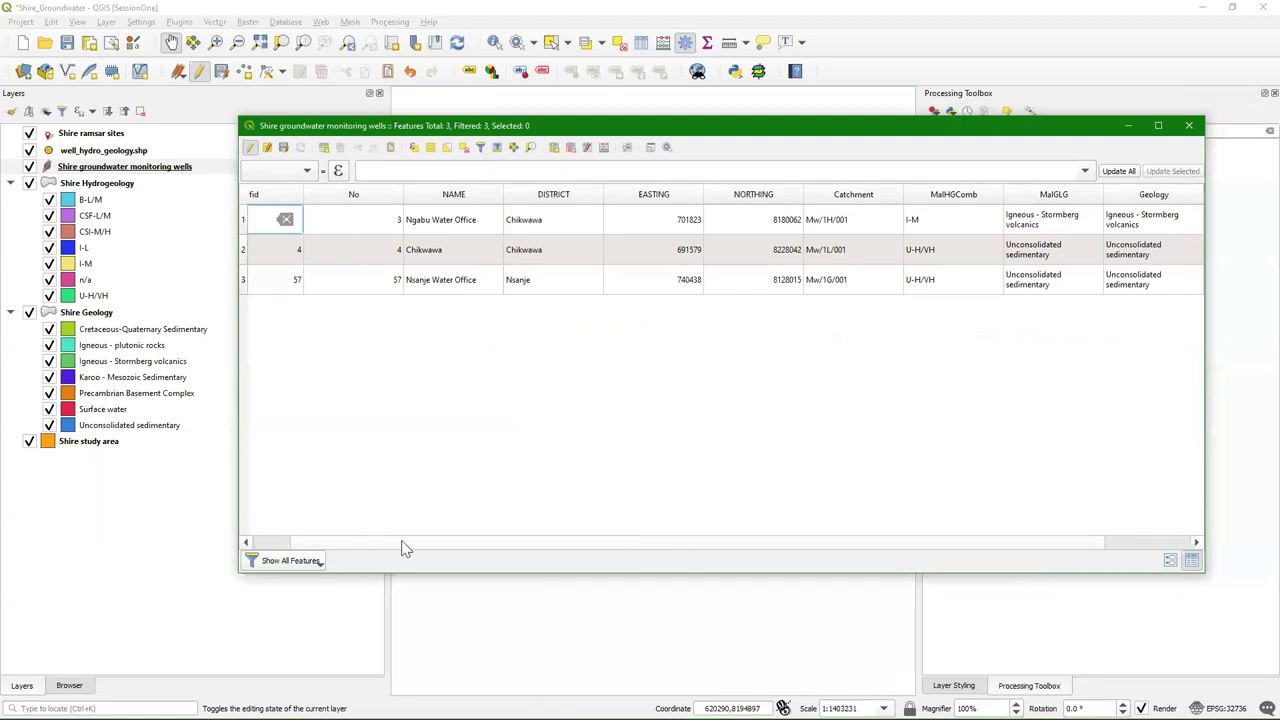
scroll(405, 548, right, 2)
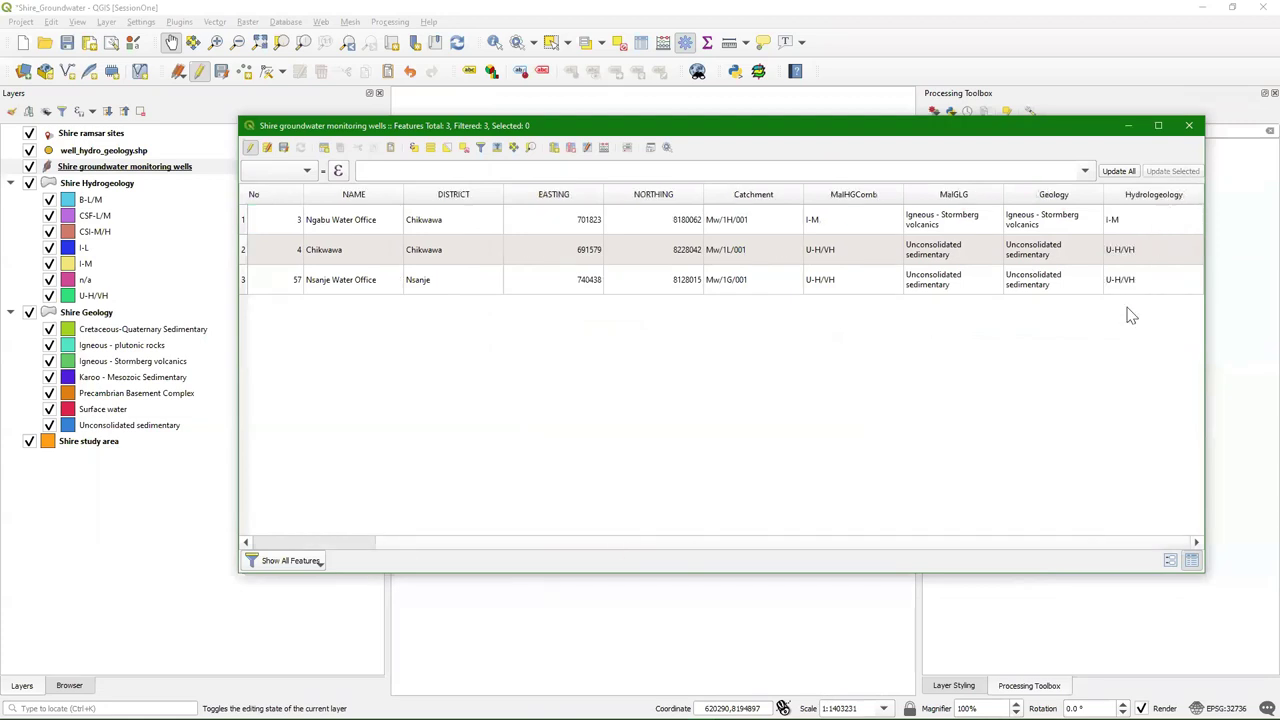
Stop editing the Shire groundwater monitoring wells layer, save its changes and close the attribute table
click(251, 150)
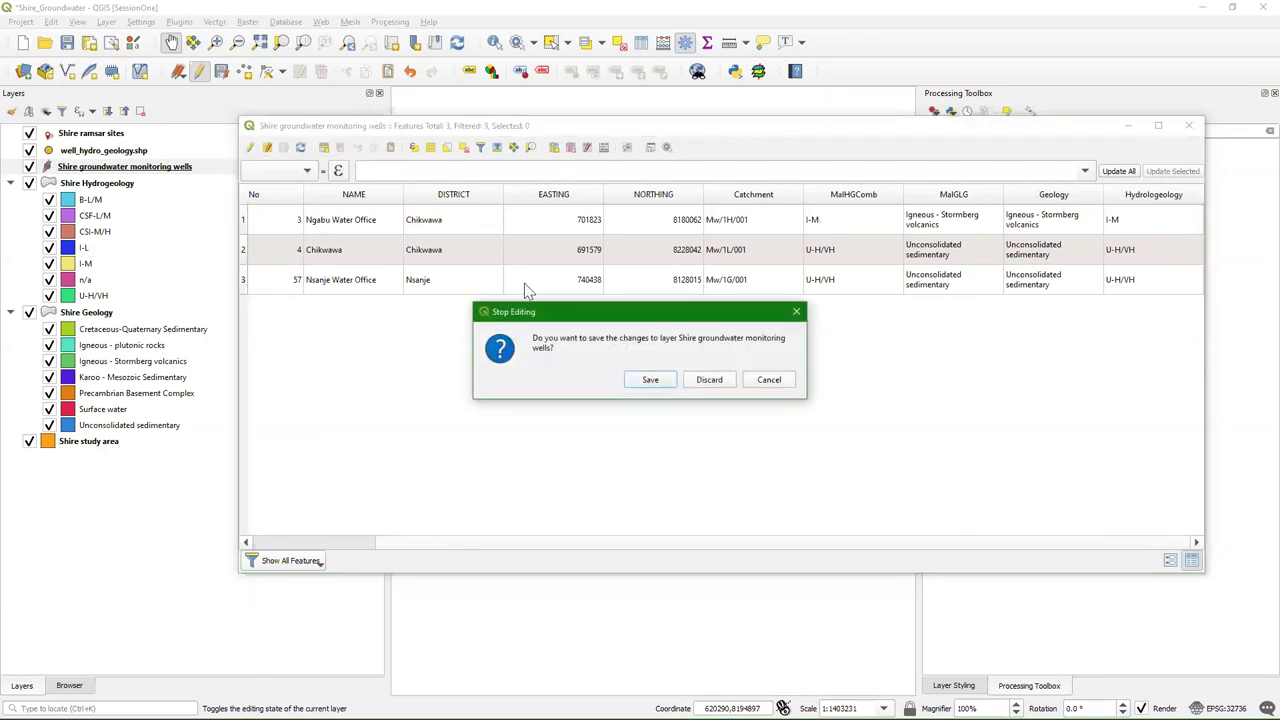
click(656, 384)
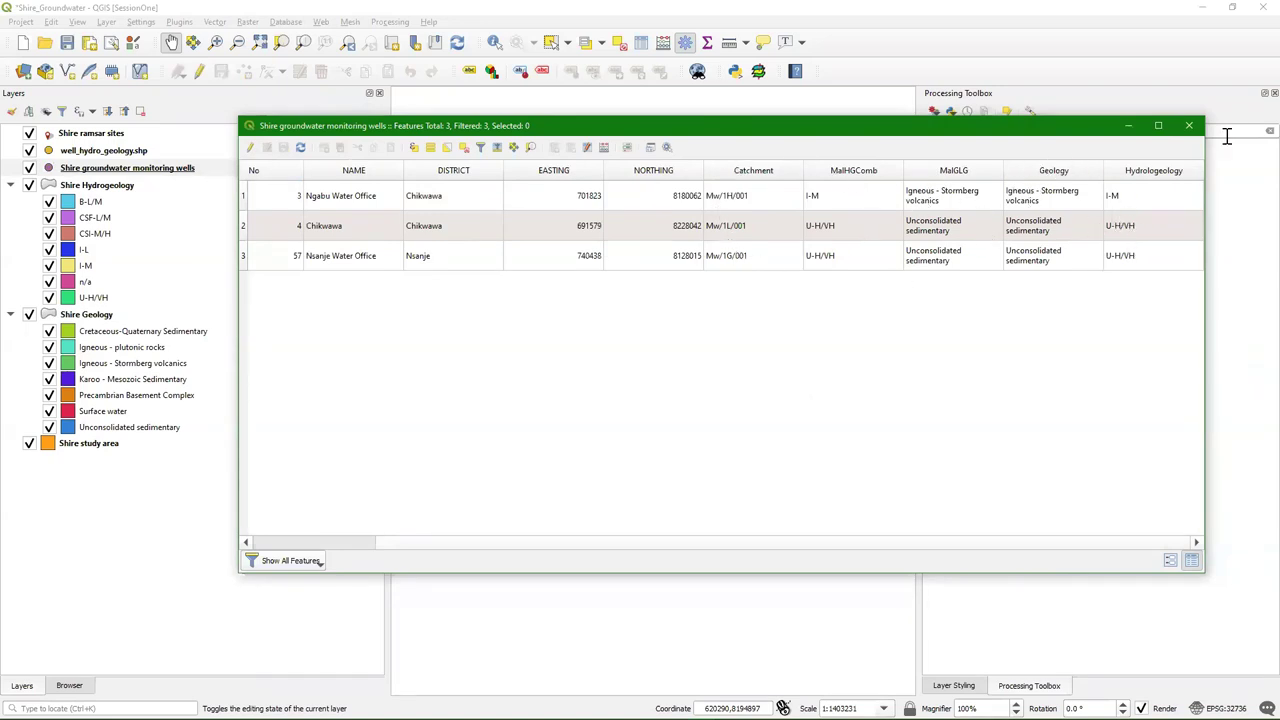
click(1189, 125)
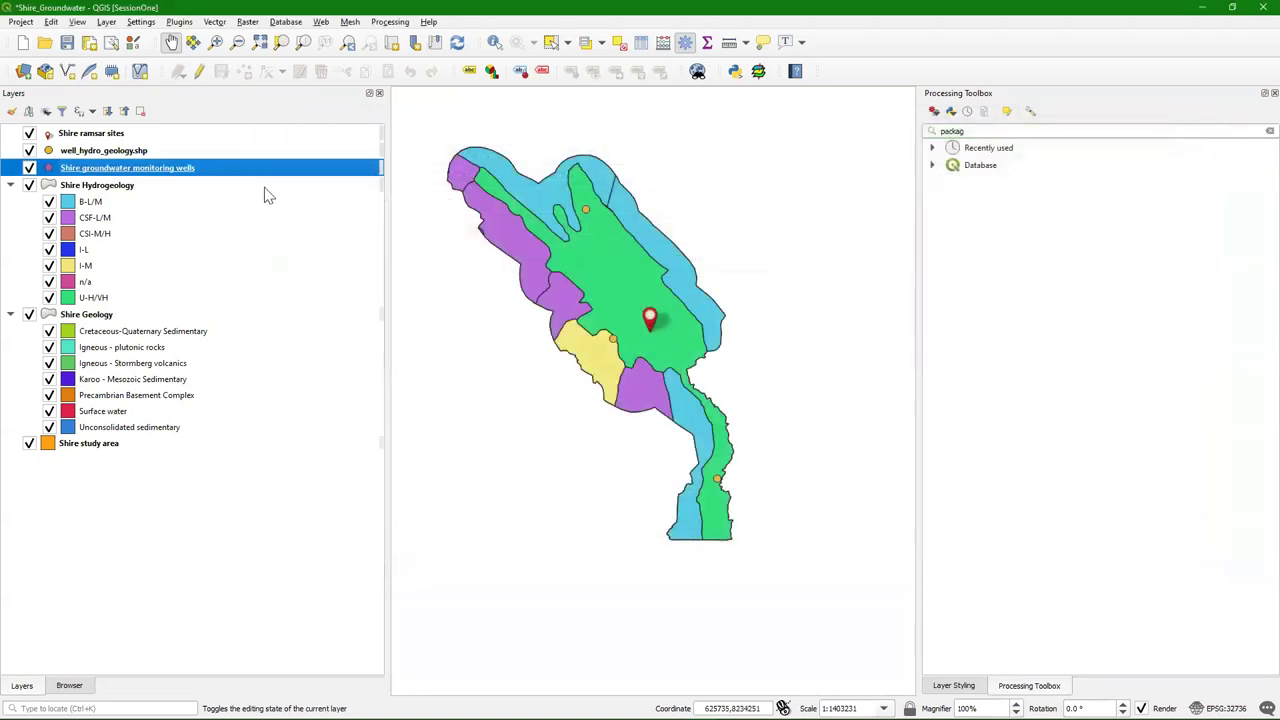
Remove the well_hydro_geology.shp layer from the project
click(128, 152)
right_click(128, 153)
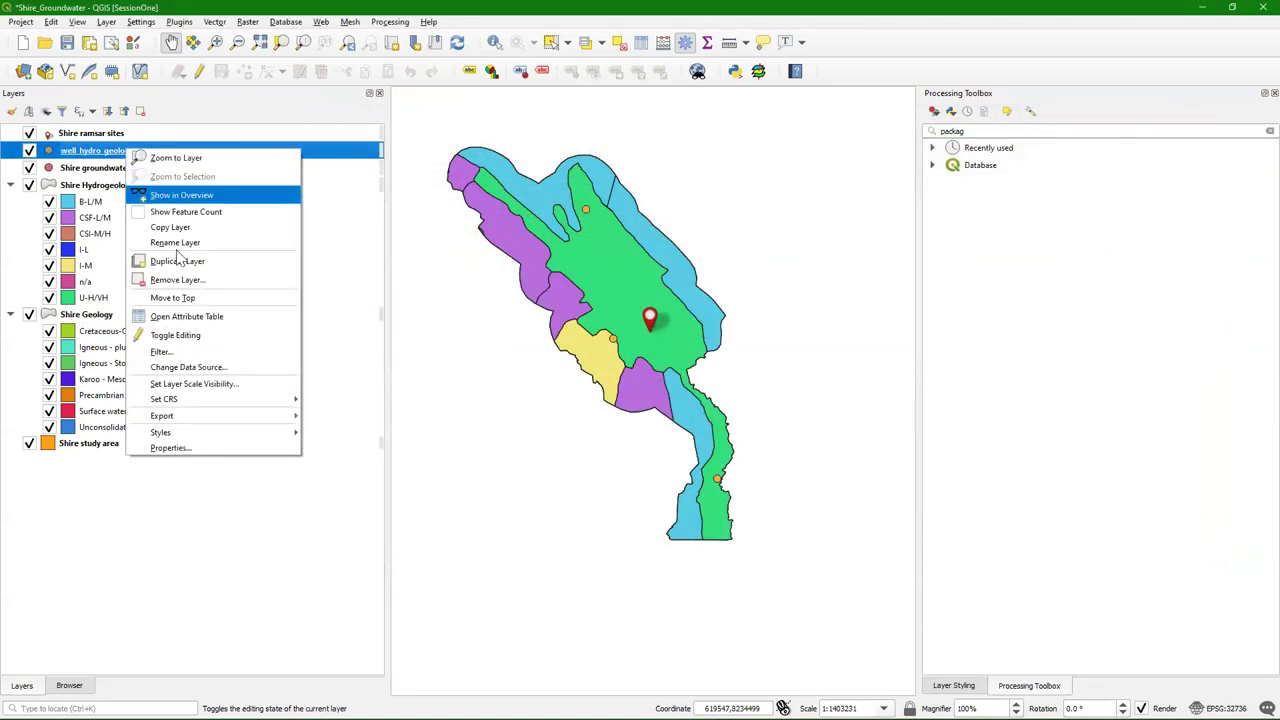
click(189, 285)
click(640, 388)
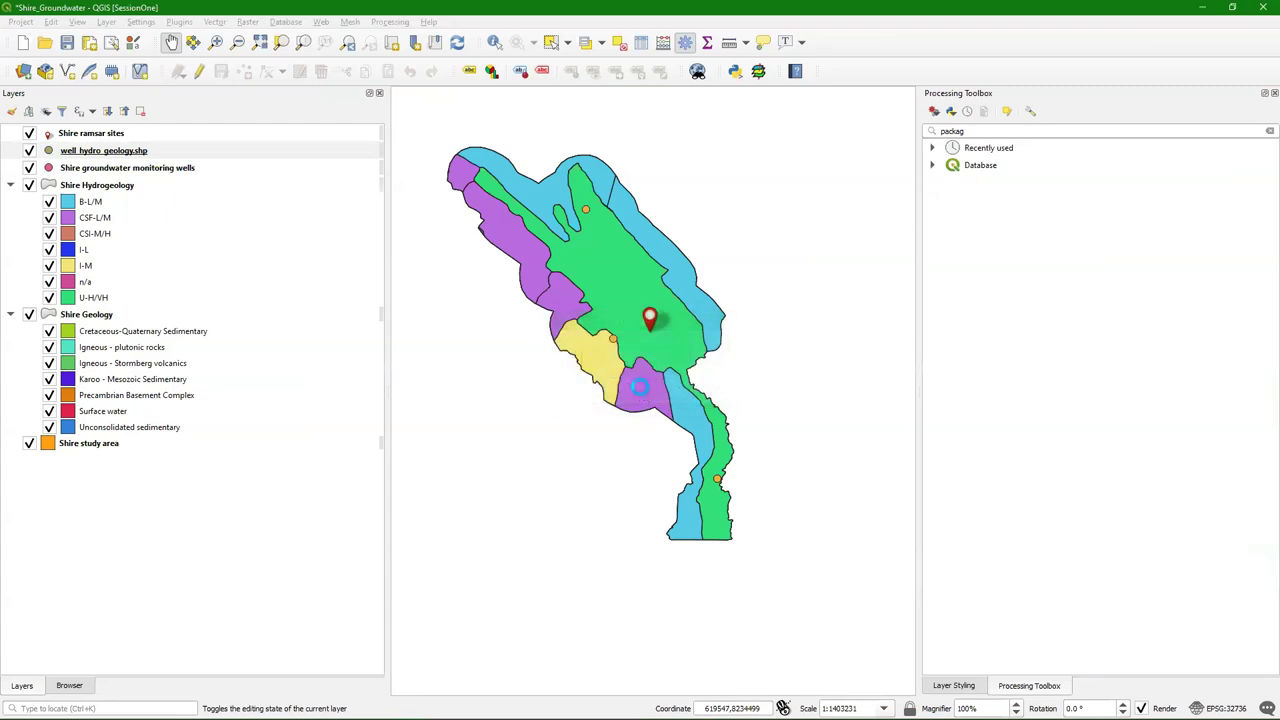
Check the permanent geology and hydrogeology fields in the Shire groundwater monitoring wells attribute table, close it and save the project
right_click(90, 153)
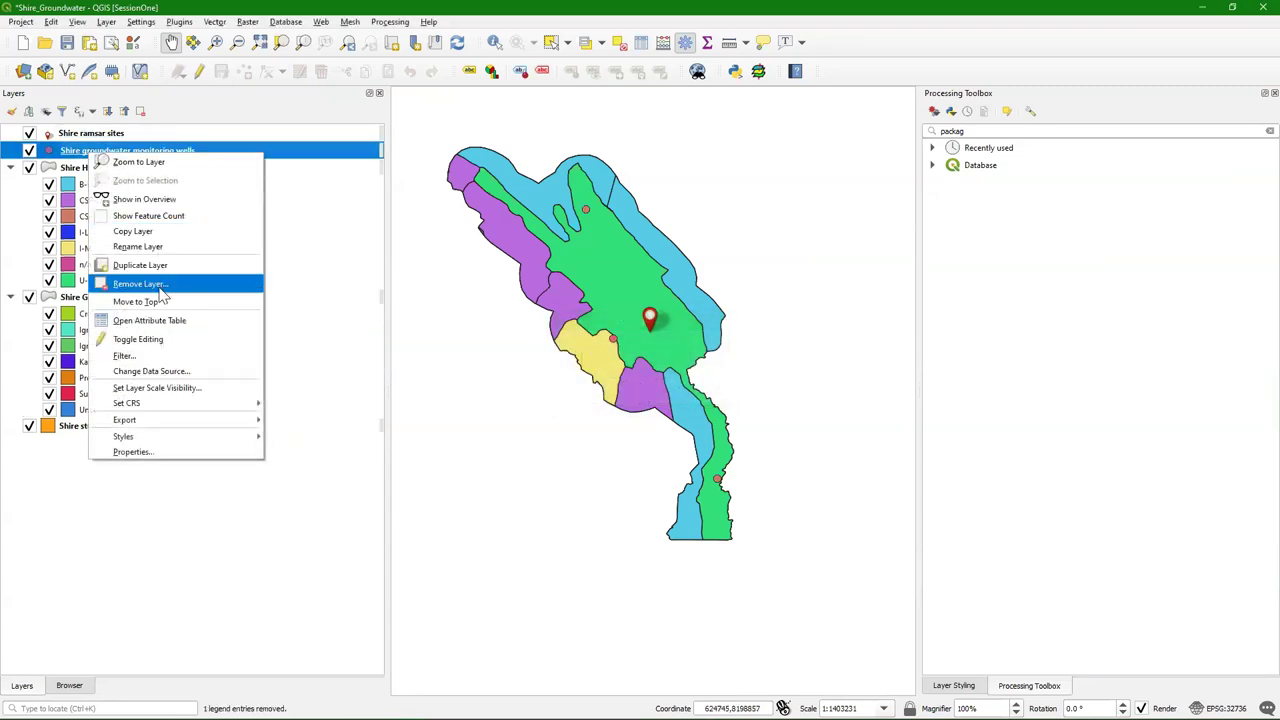
click(148, 321)
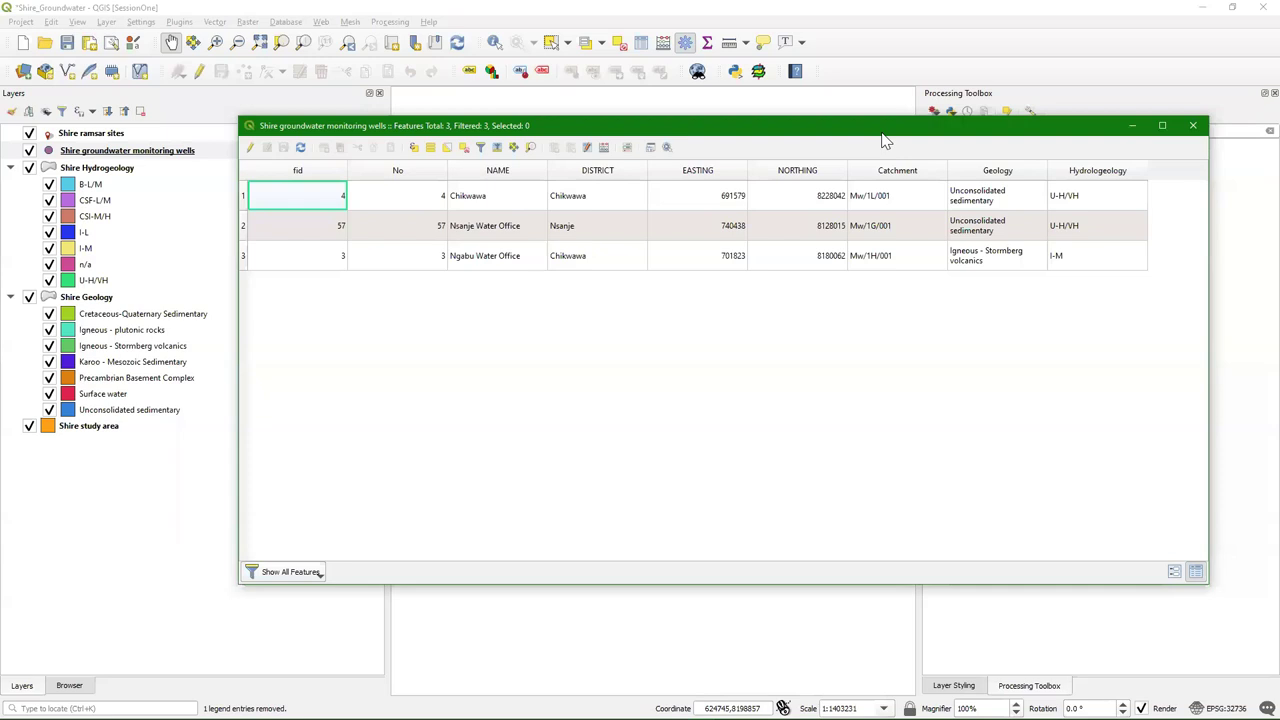
drag(883, 134, 833, 181)
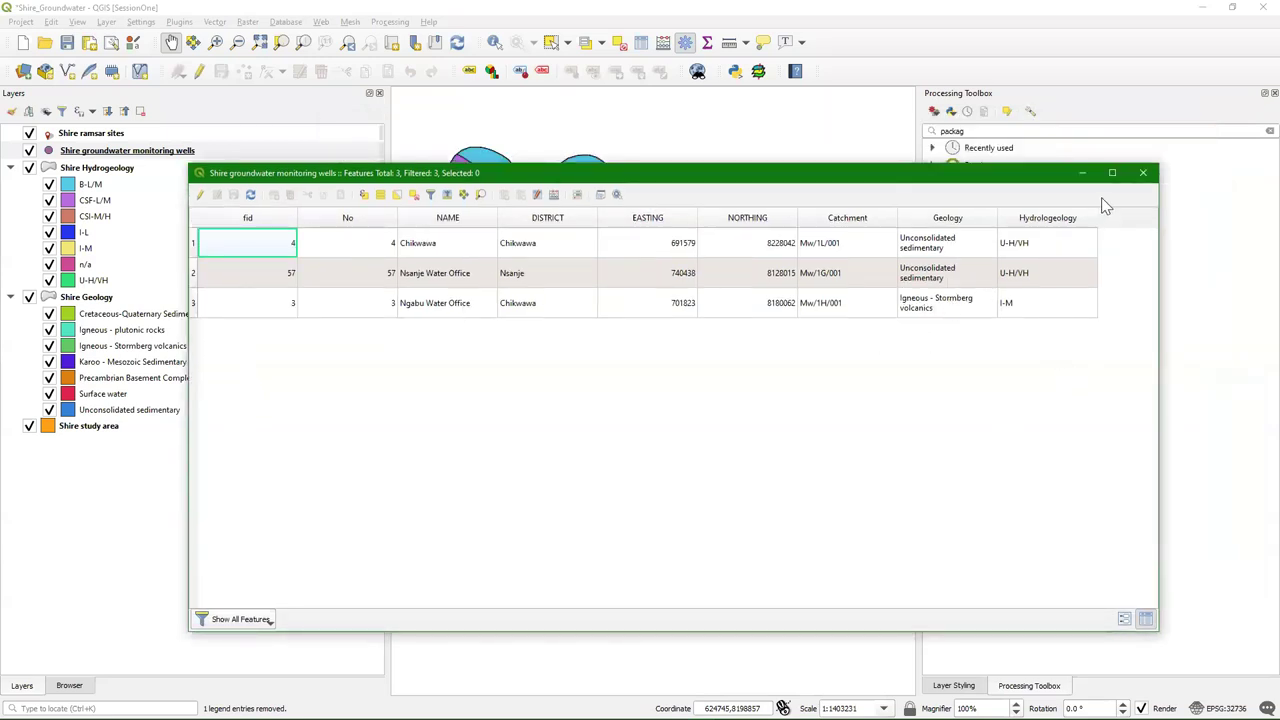
click(1145, 176)
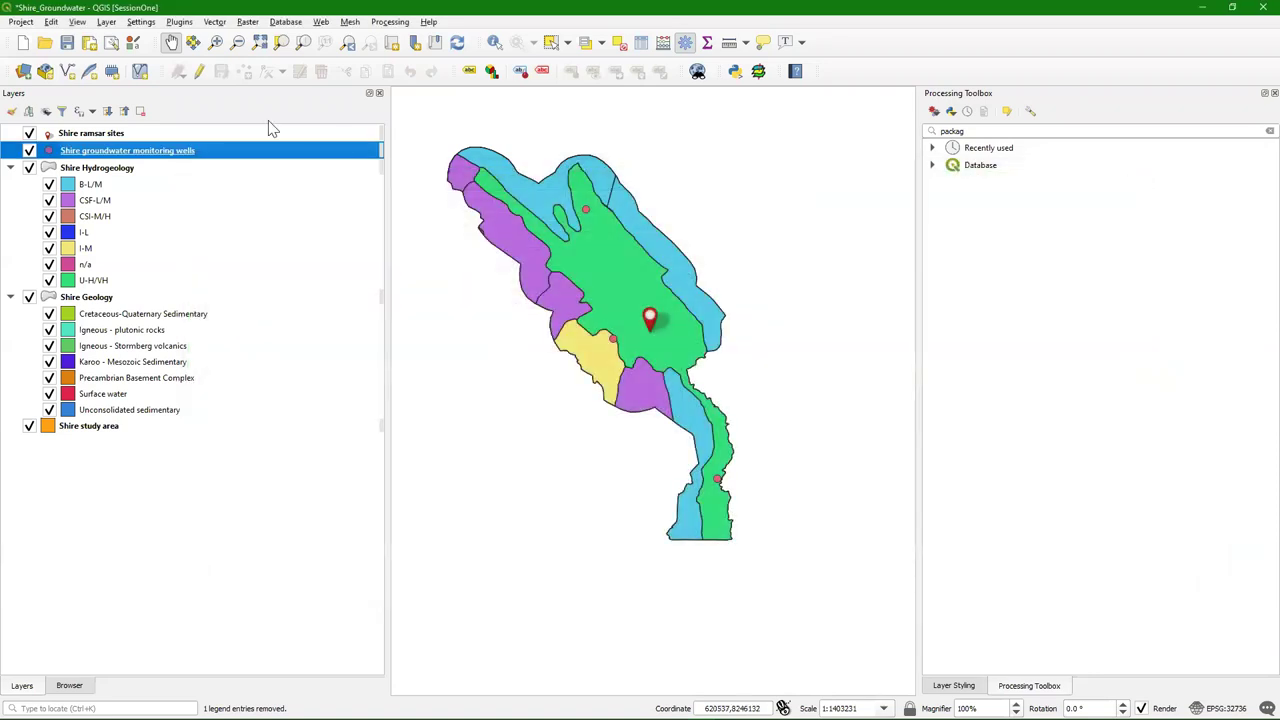
click(67, 45)
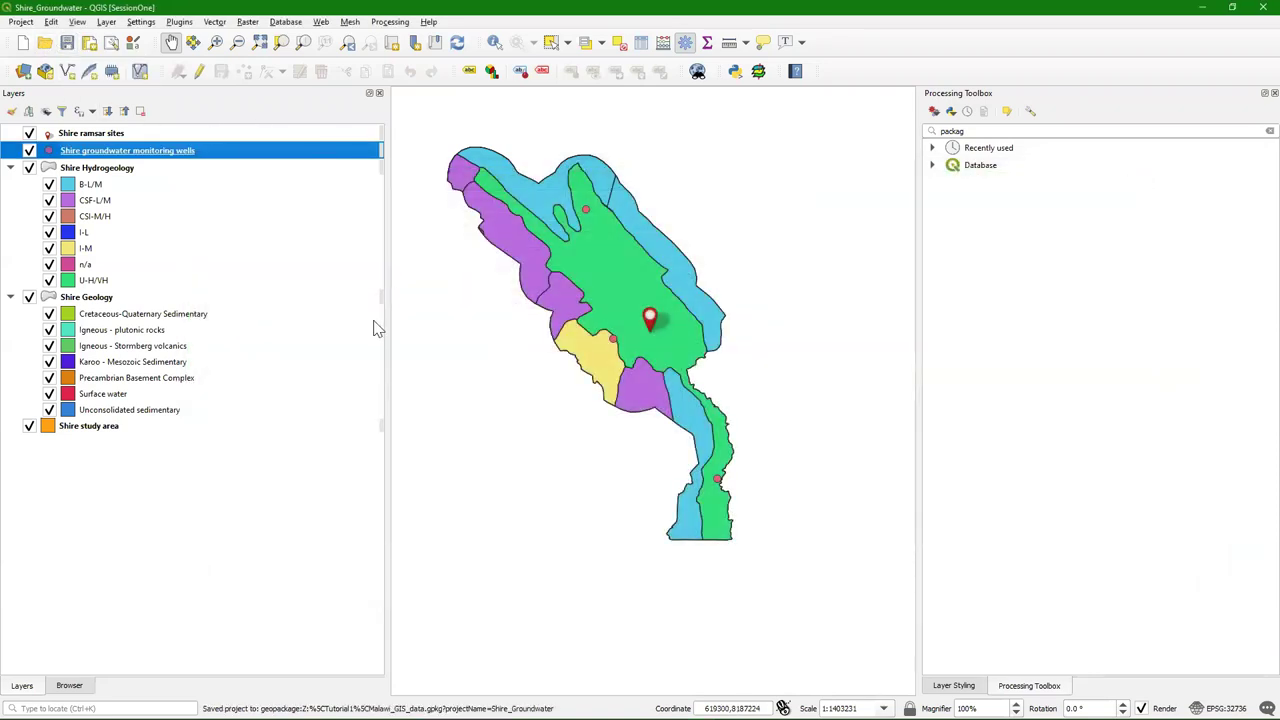